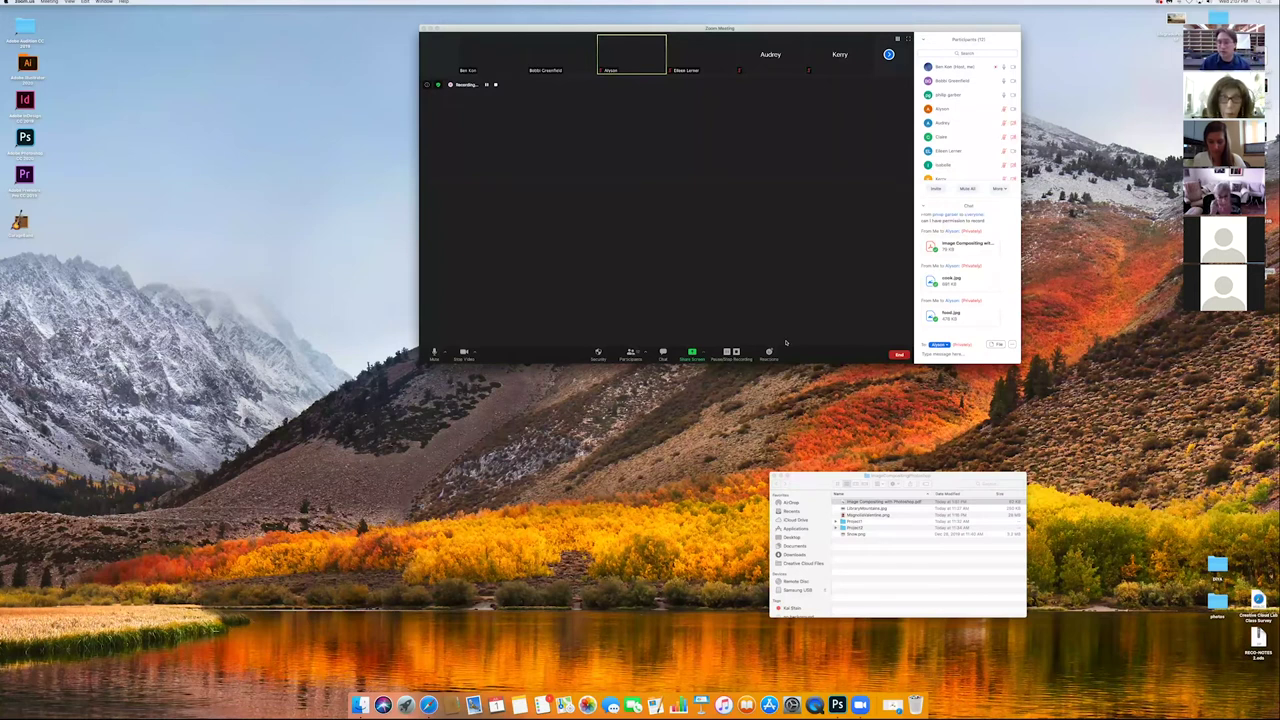
# Step: Hide the Zoom meeting window and open Snow.png in Preview
pyautogui.press('super+h')
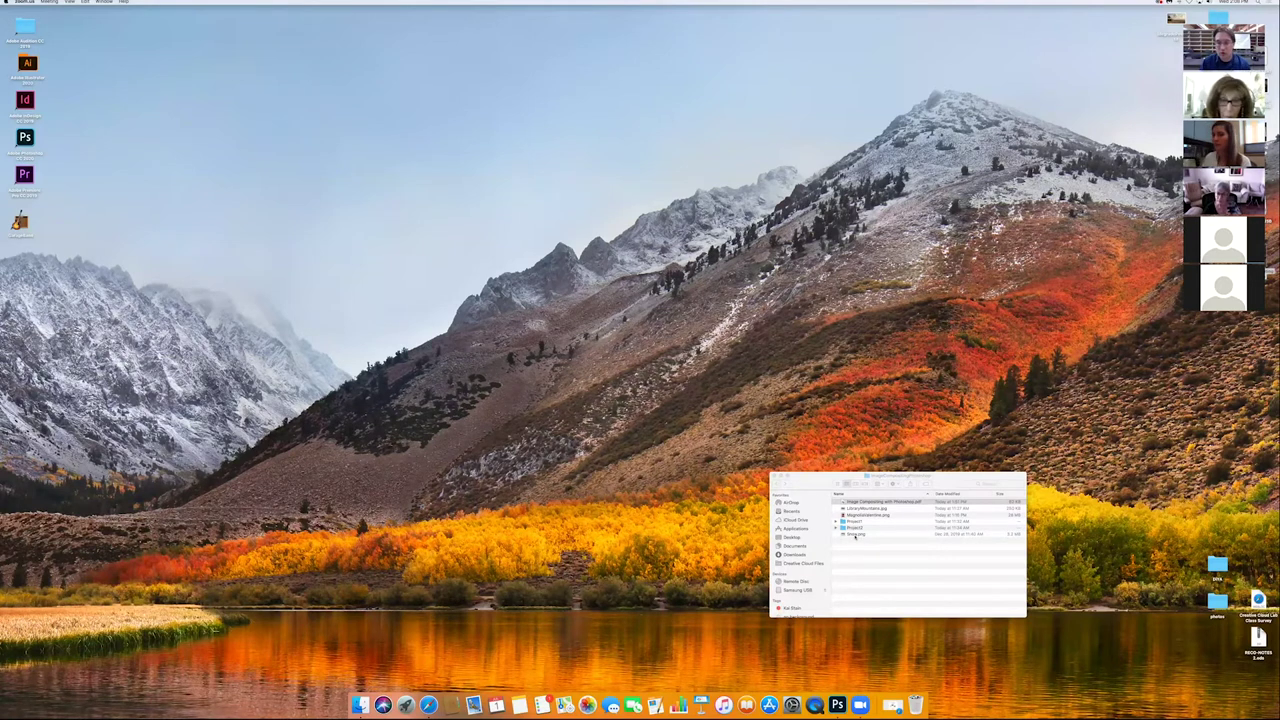
pyautogui.doubleClick(853, 535)
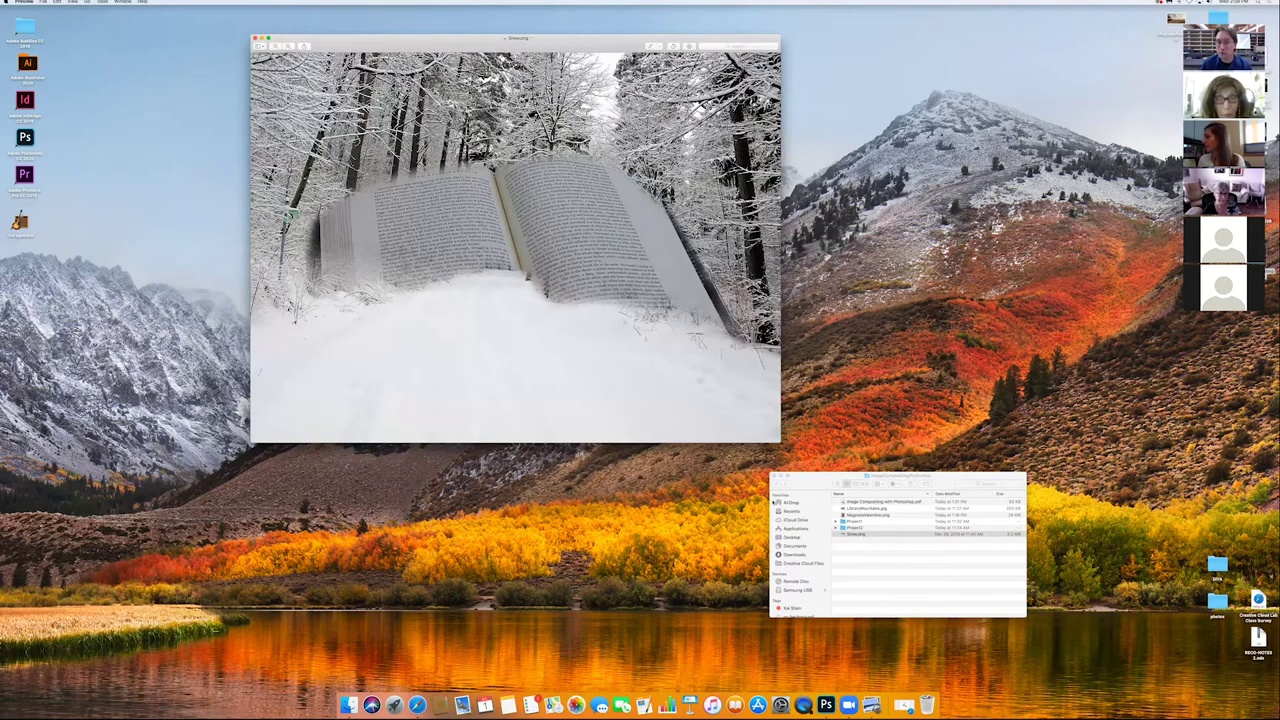
# Step: Open Magnoliavalentine.jpg and LibraryMountains.jpg in Preview with Cmd+O
pyautogui.click(860, 515)
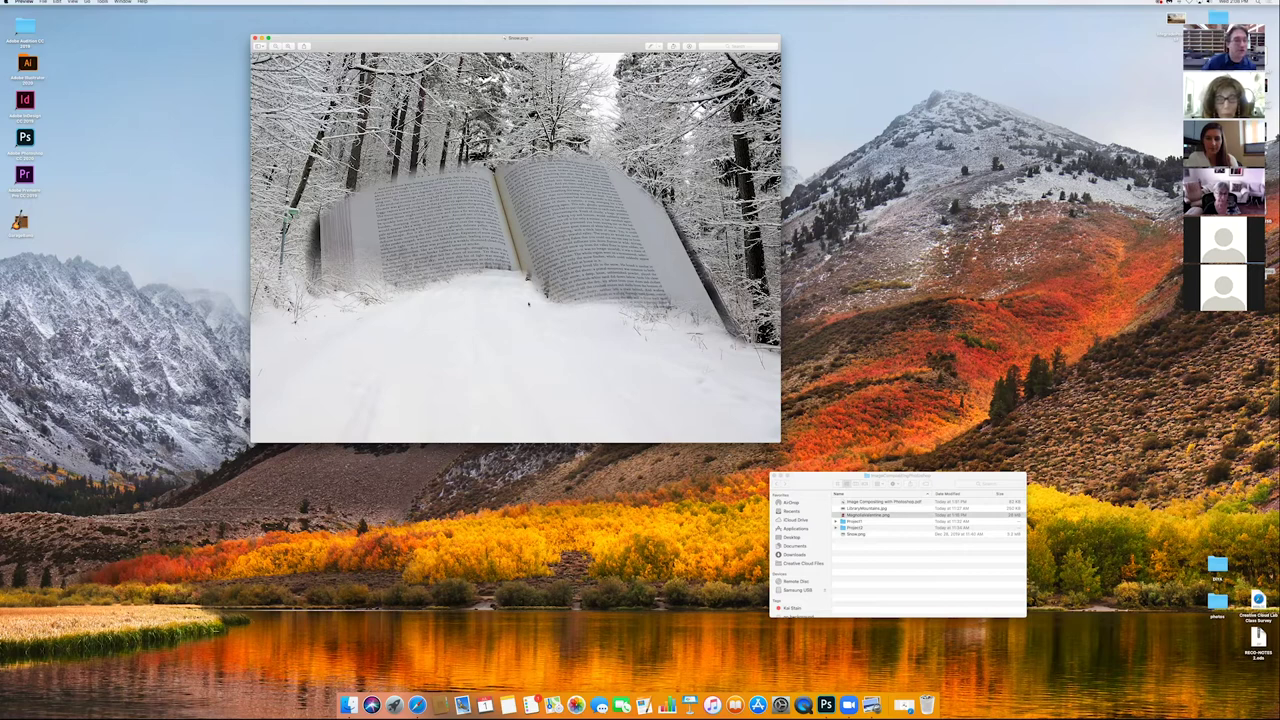
pyautogui.press('super+o')
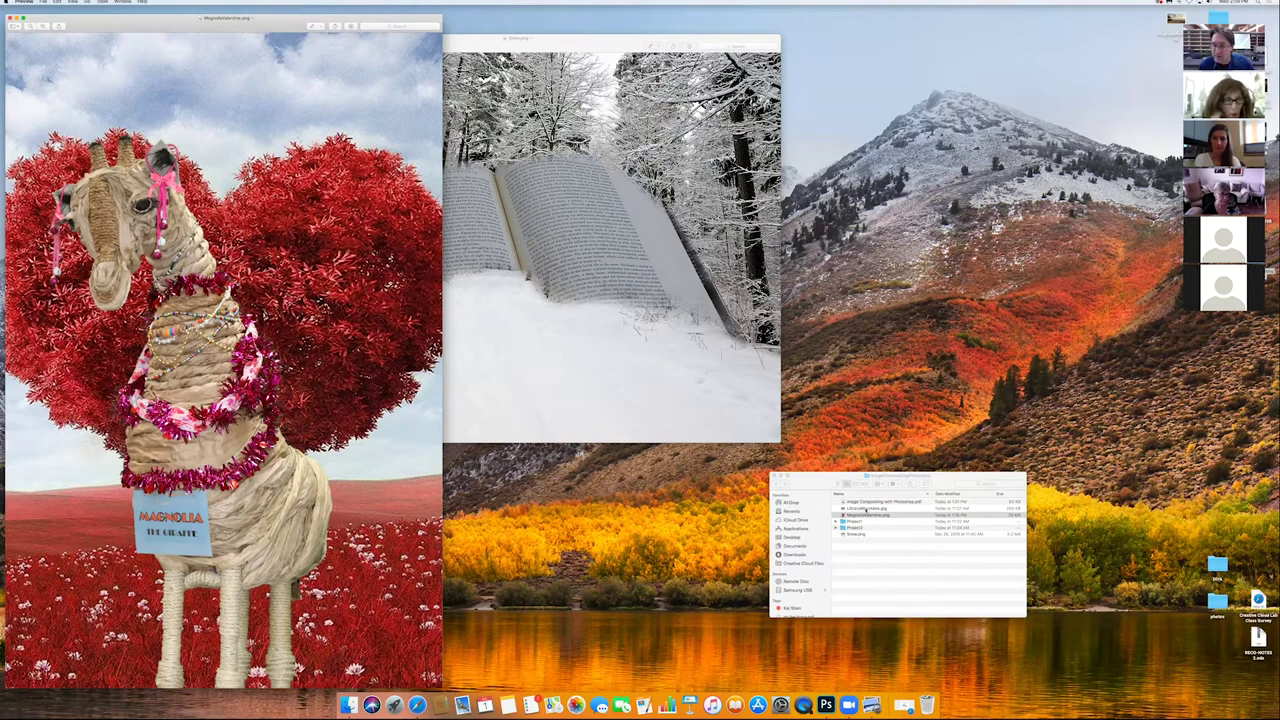
pyautogui.click(864, 509)
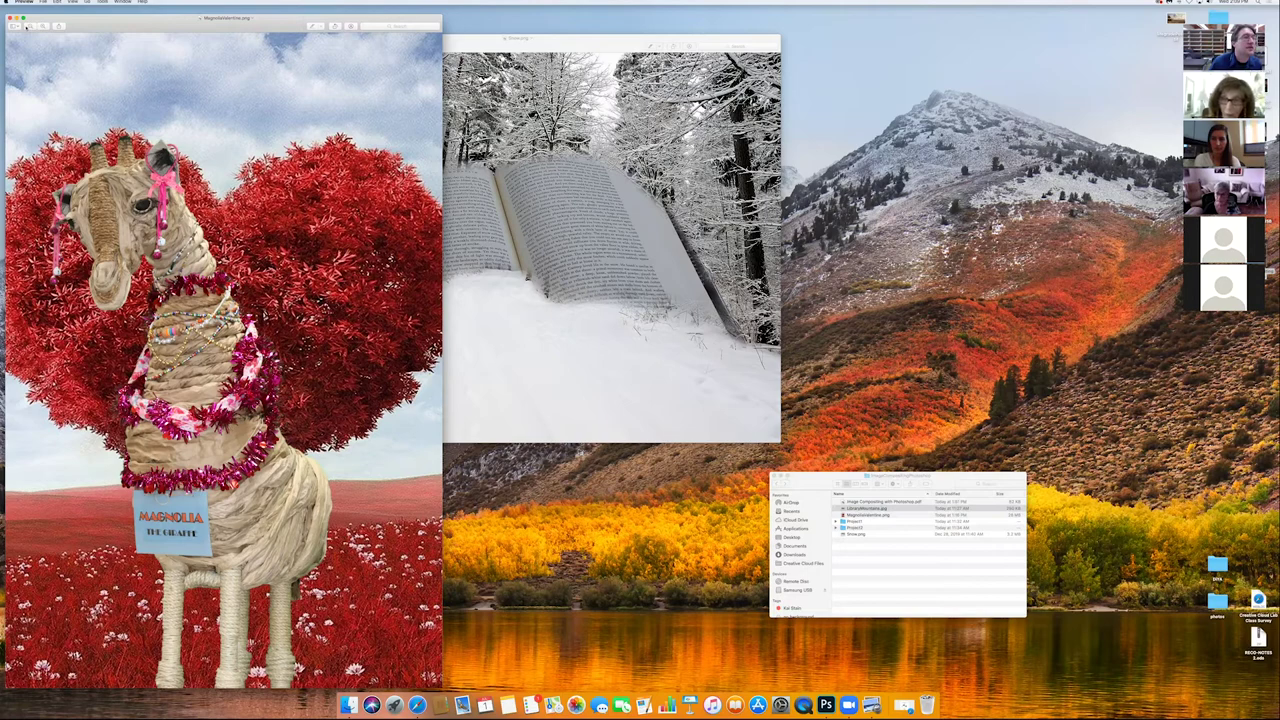
pyautogui.press('super+o')
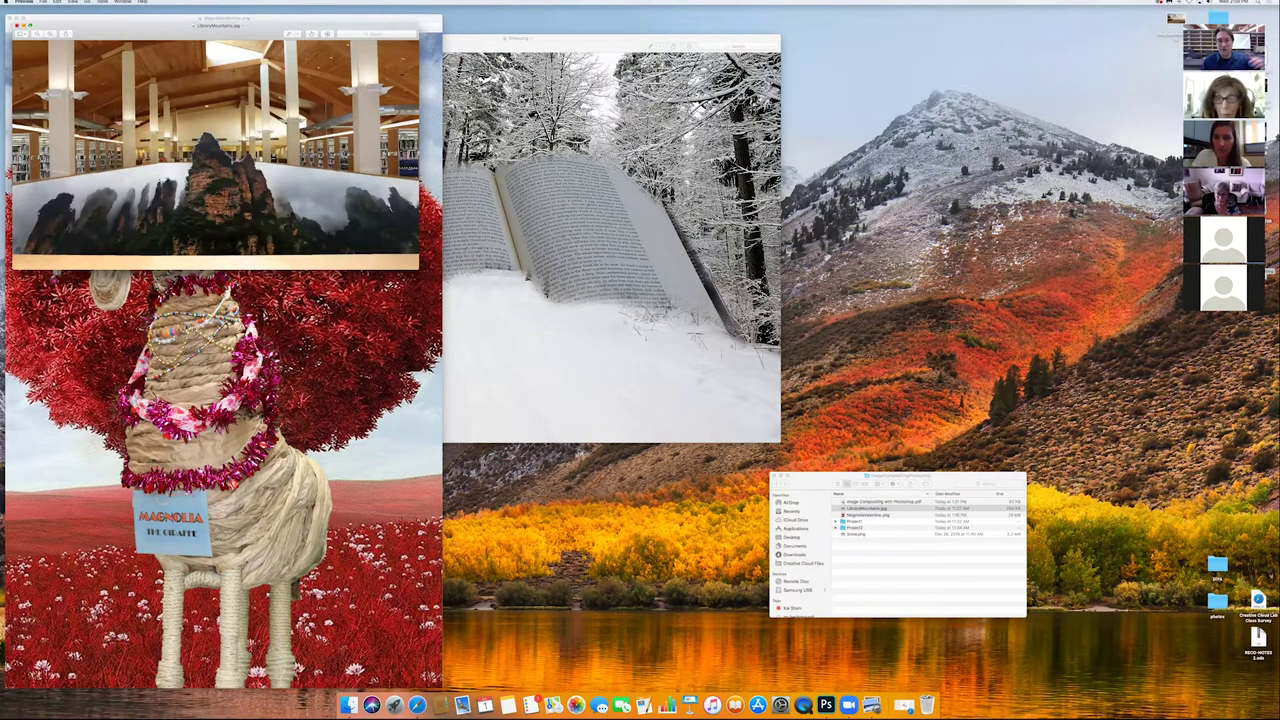
# Step: View the LibraryMountains image full screen, then exit full screen
pyautogui.click(30, 30)
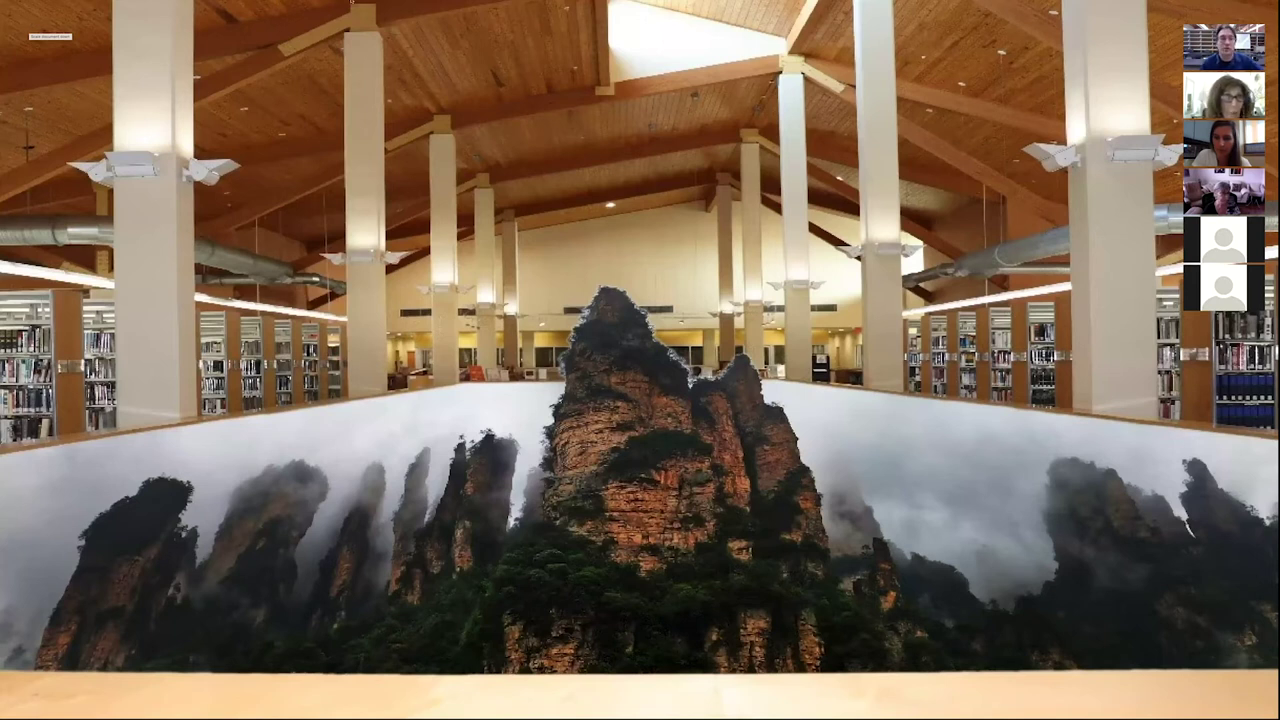
pyautogui.moveTo(601, 2)
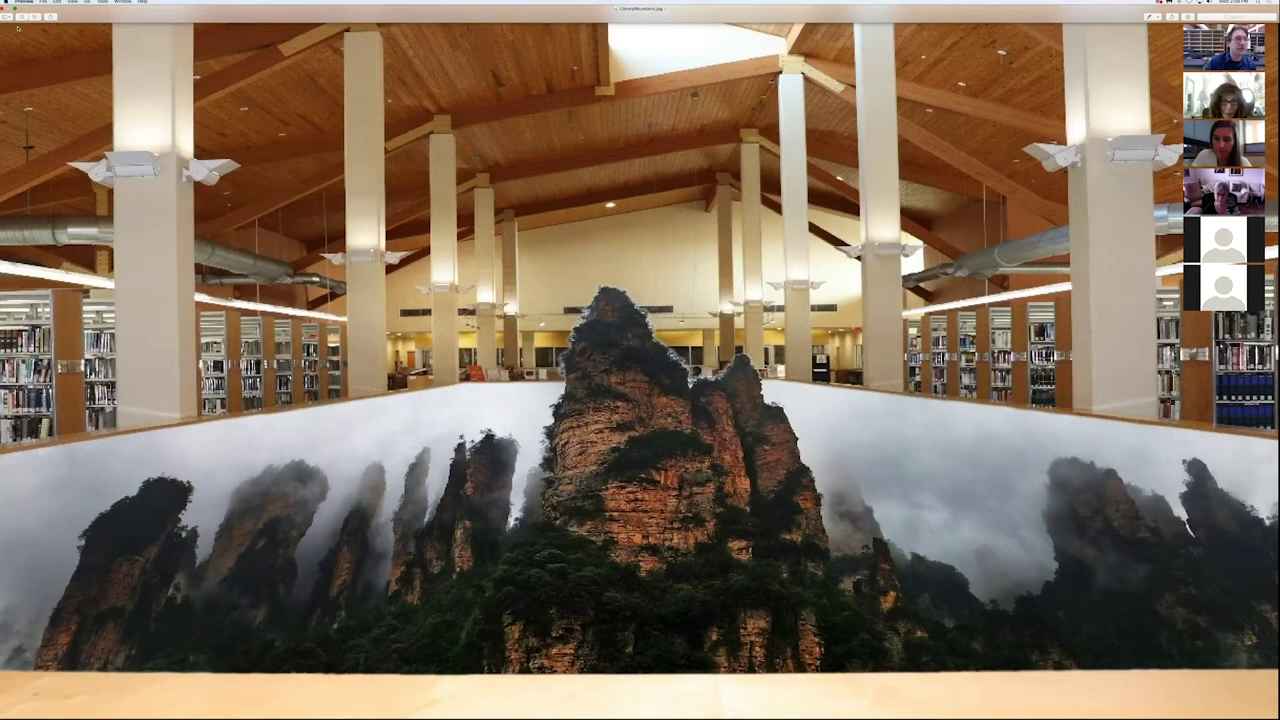
pyautogui.click(22, 16)
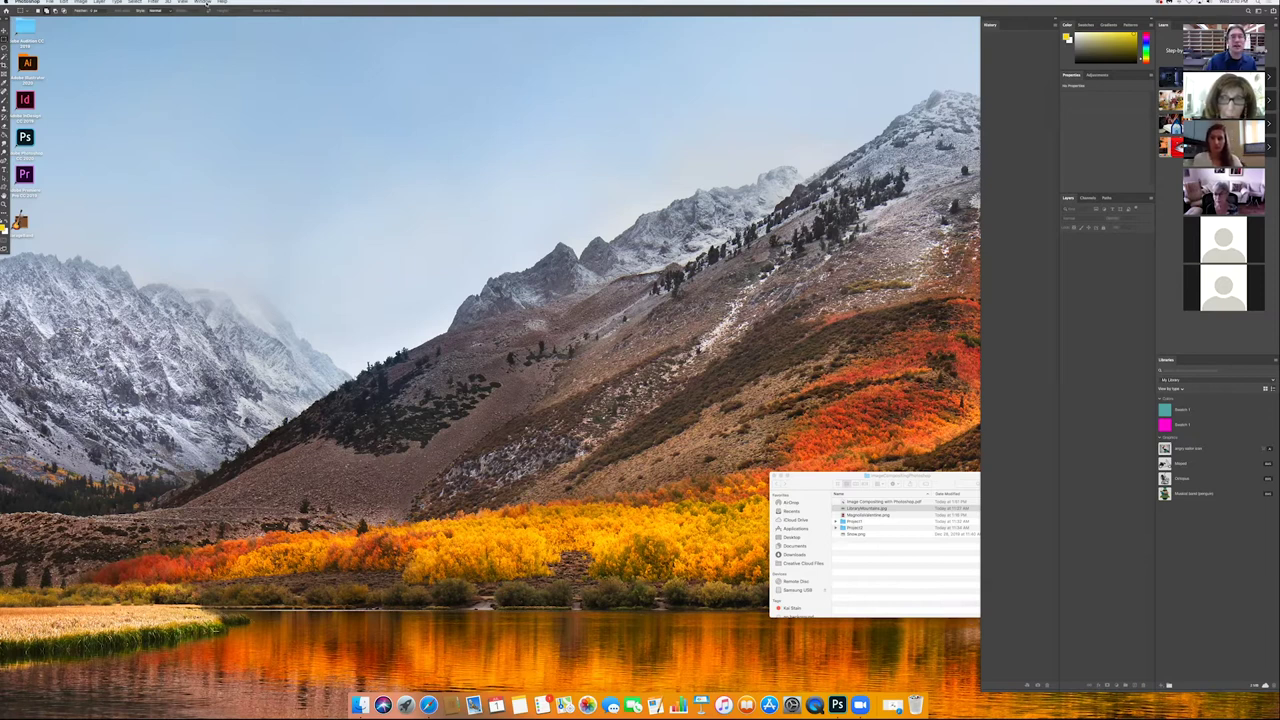
# Step: Reset the Photoshop workspace to Essentials (Default)
pyautogui.click(202, 2)
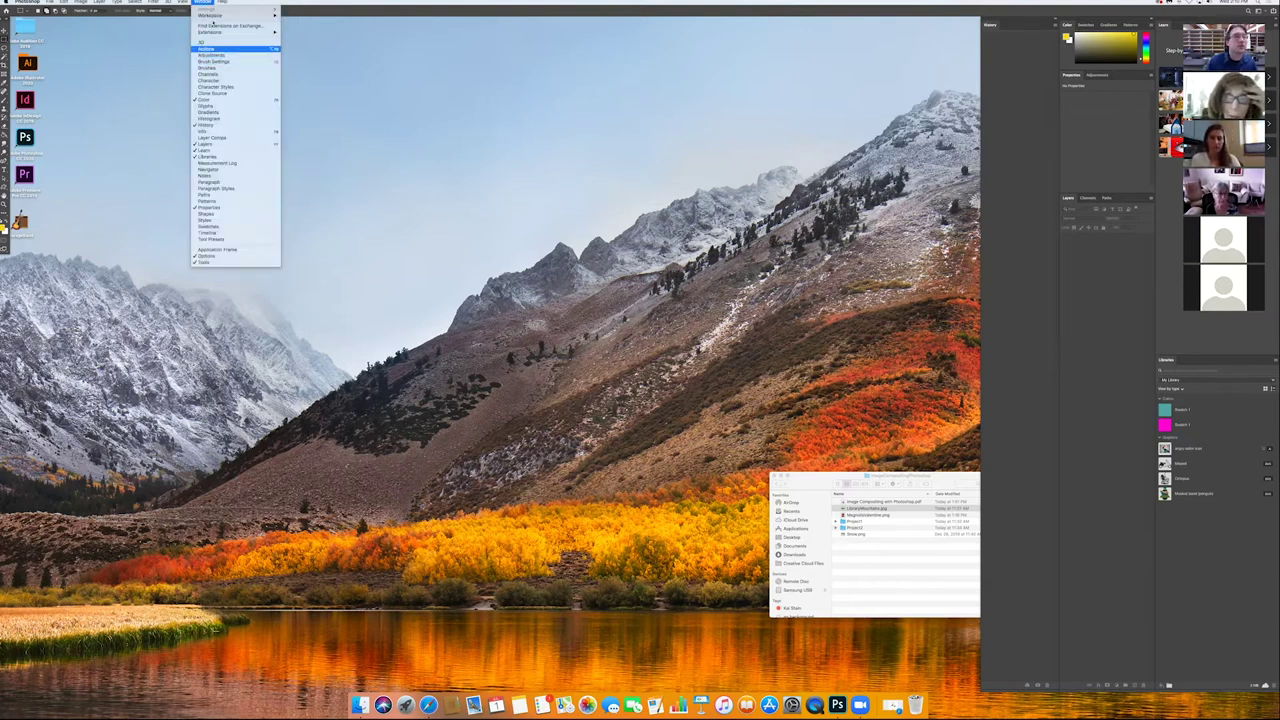
pyautogui.moveTo(212, 16)
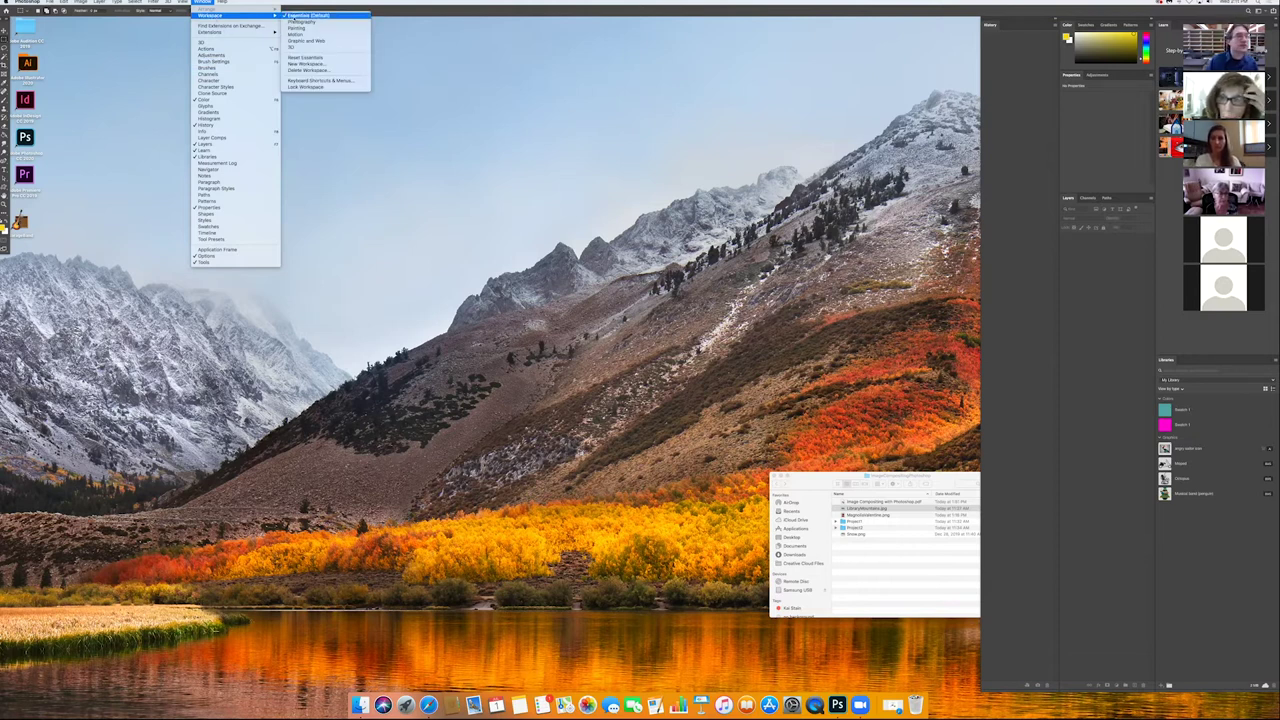
pyautogui.click(305, 15)
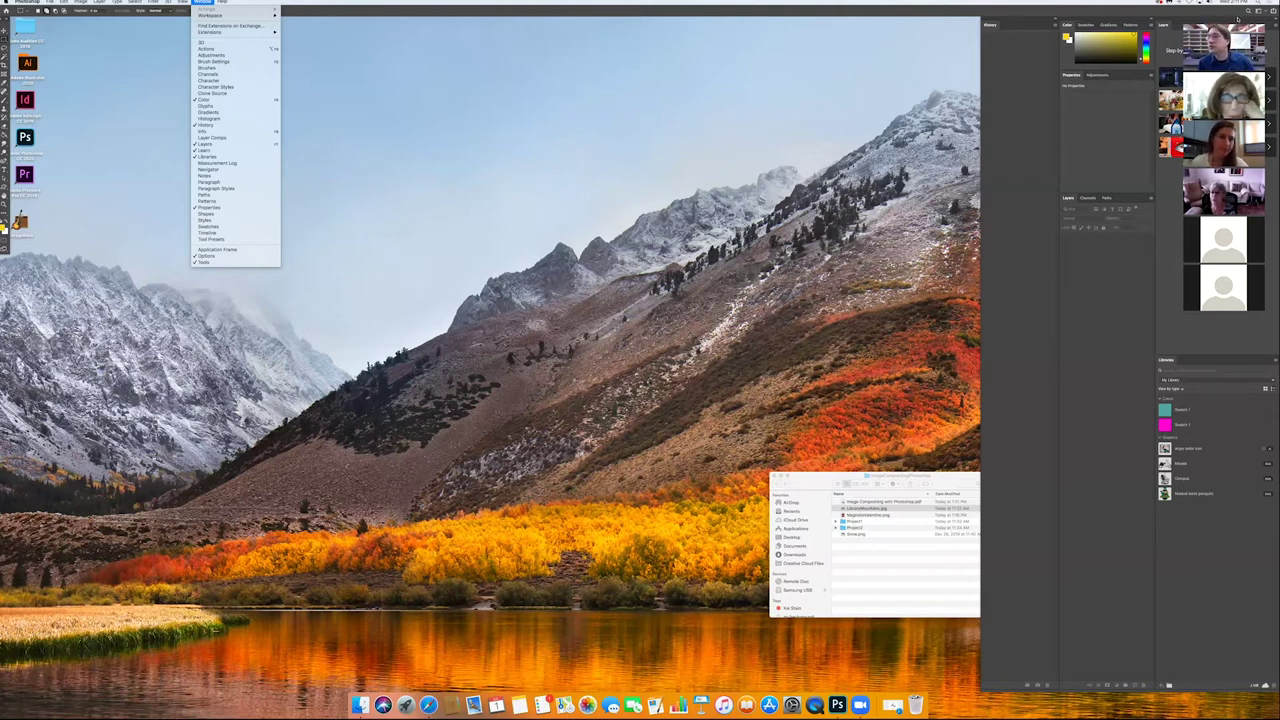
pyautogui.click(990, 60)
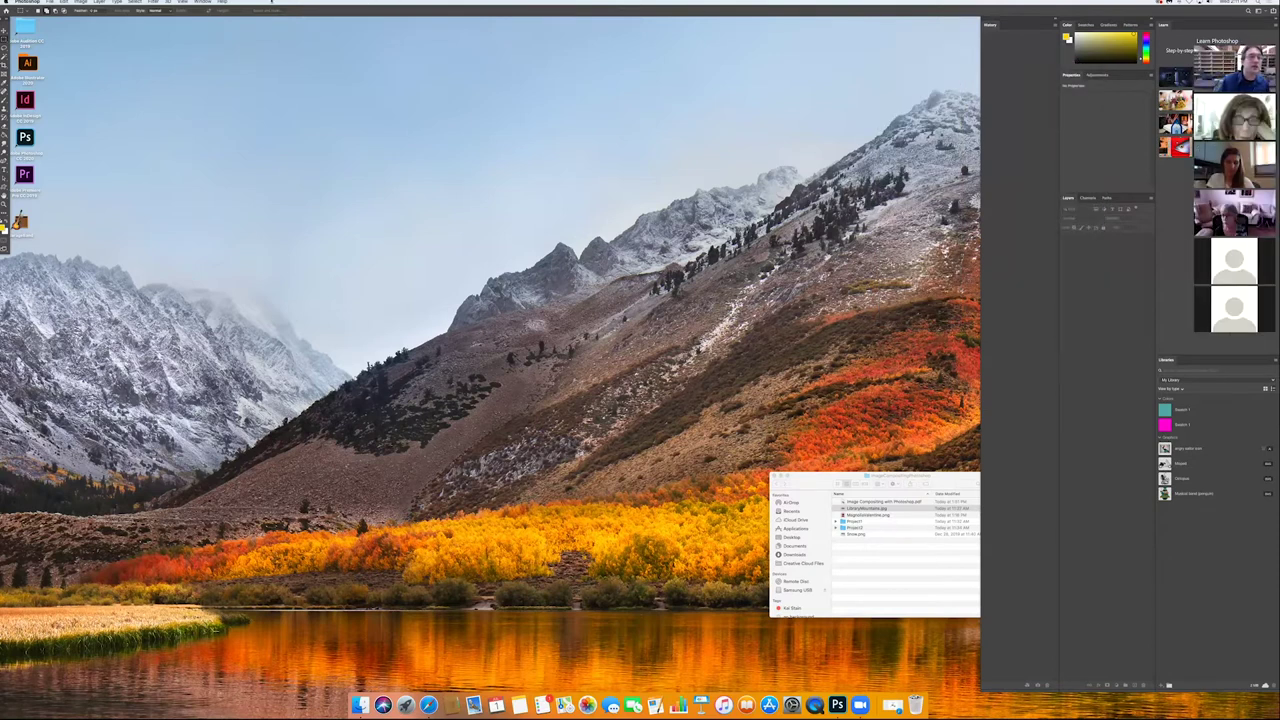
# Step: Hide the Color panel, show the Brushes panel, and go to open a file
pyautogui.click(203, 2)
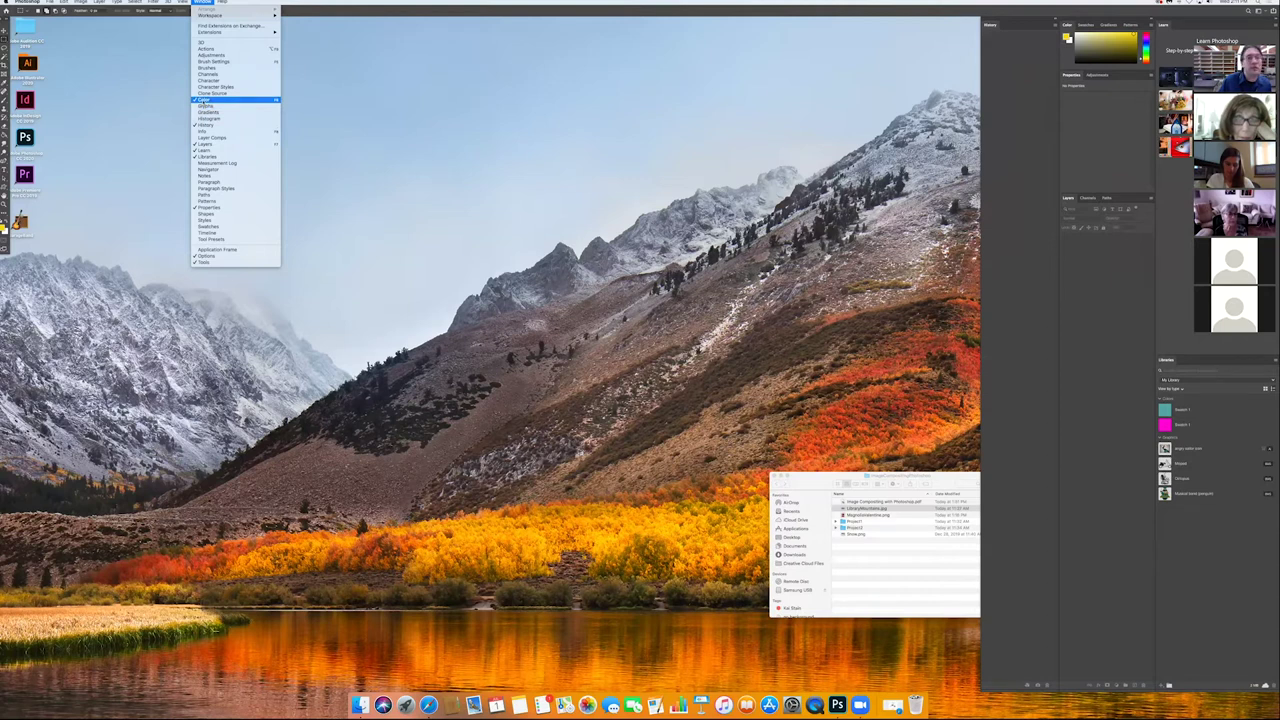
pyautogui.click(210, 100)
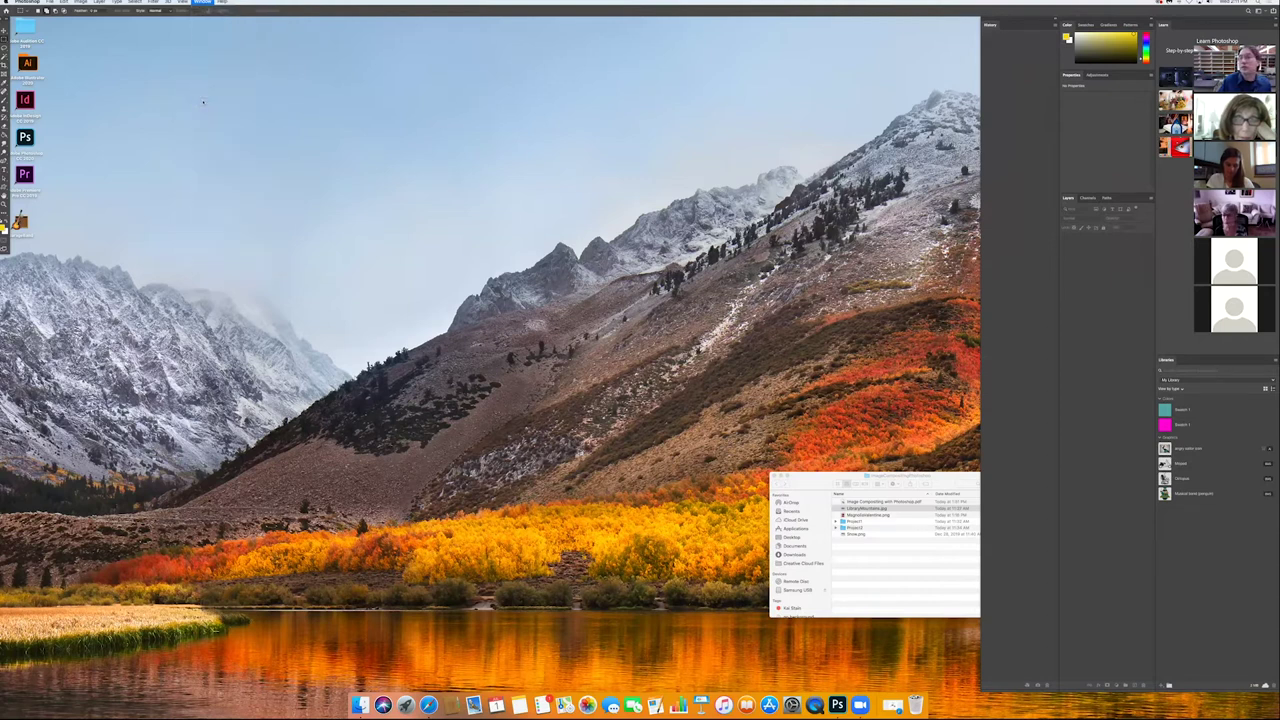
pyautogui.click(202, 2)
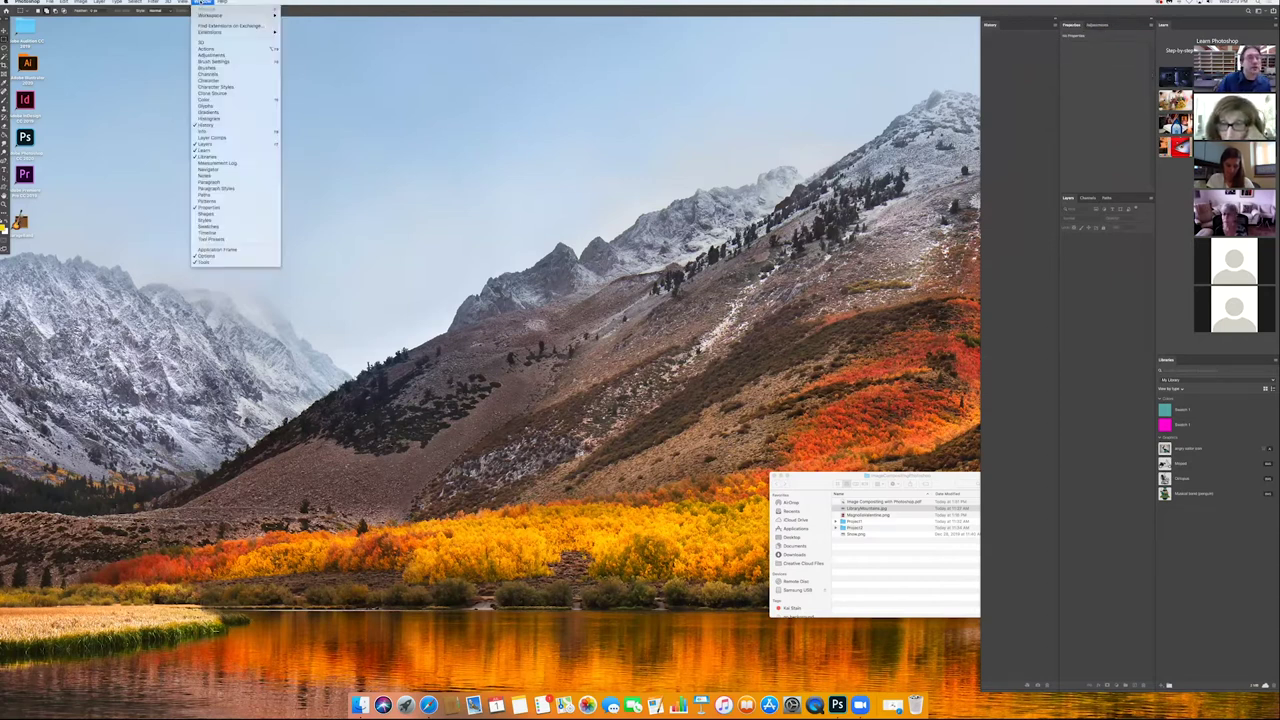
pyautogui.click(215, 68)
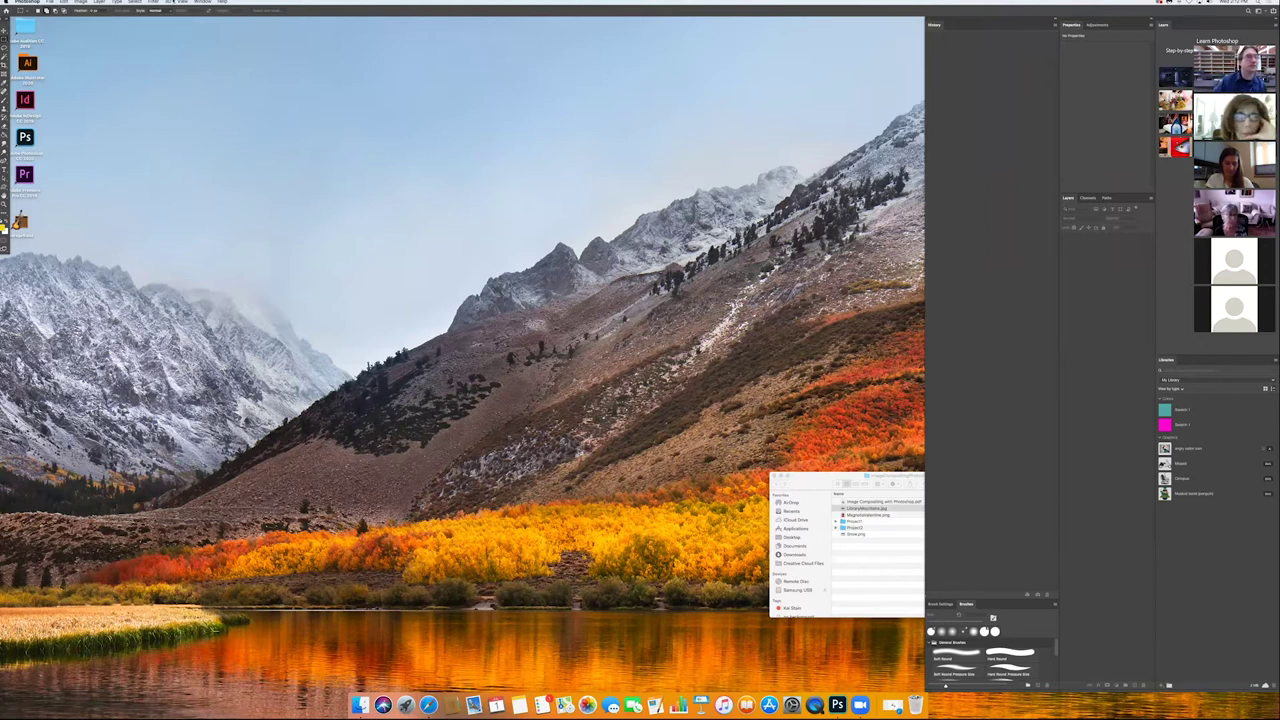
pyautogui.click(49, 2)
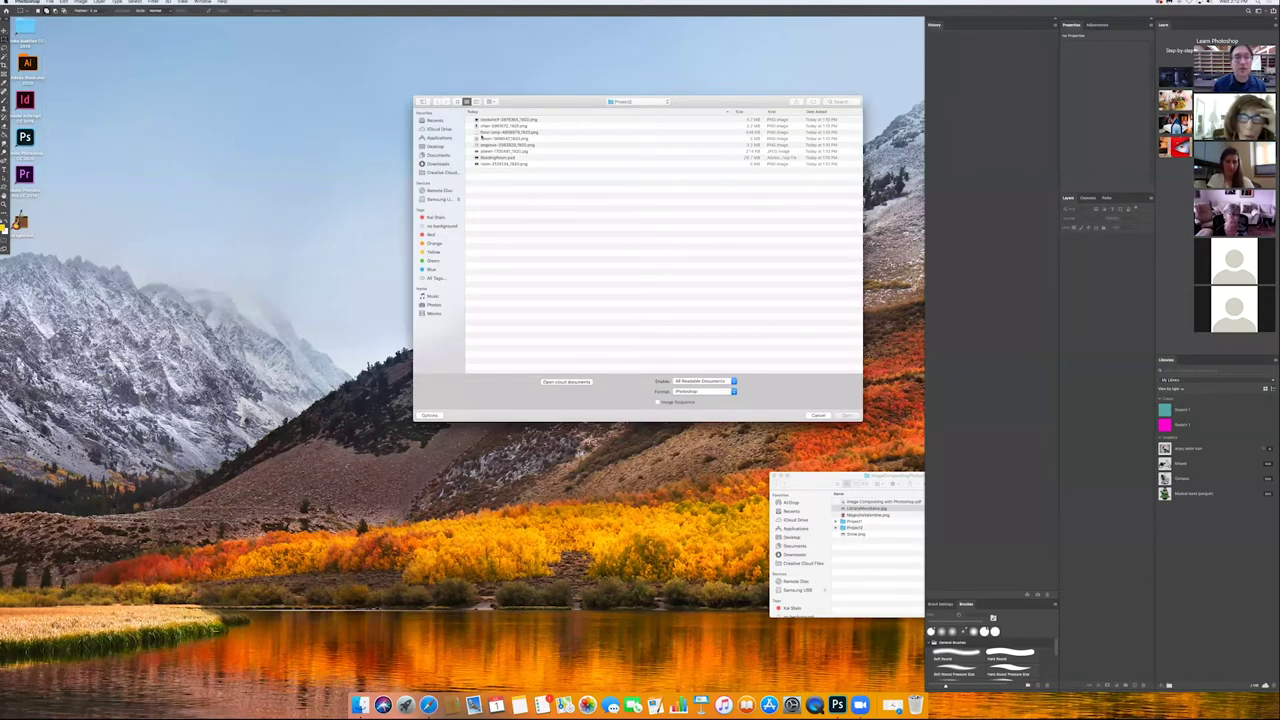
# Step: Open food.jpg, the wooden table with salad, from the Project1 folder
pyautogui.press('super+bracketleft')
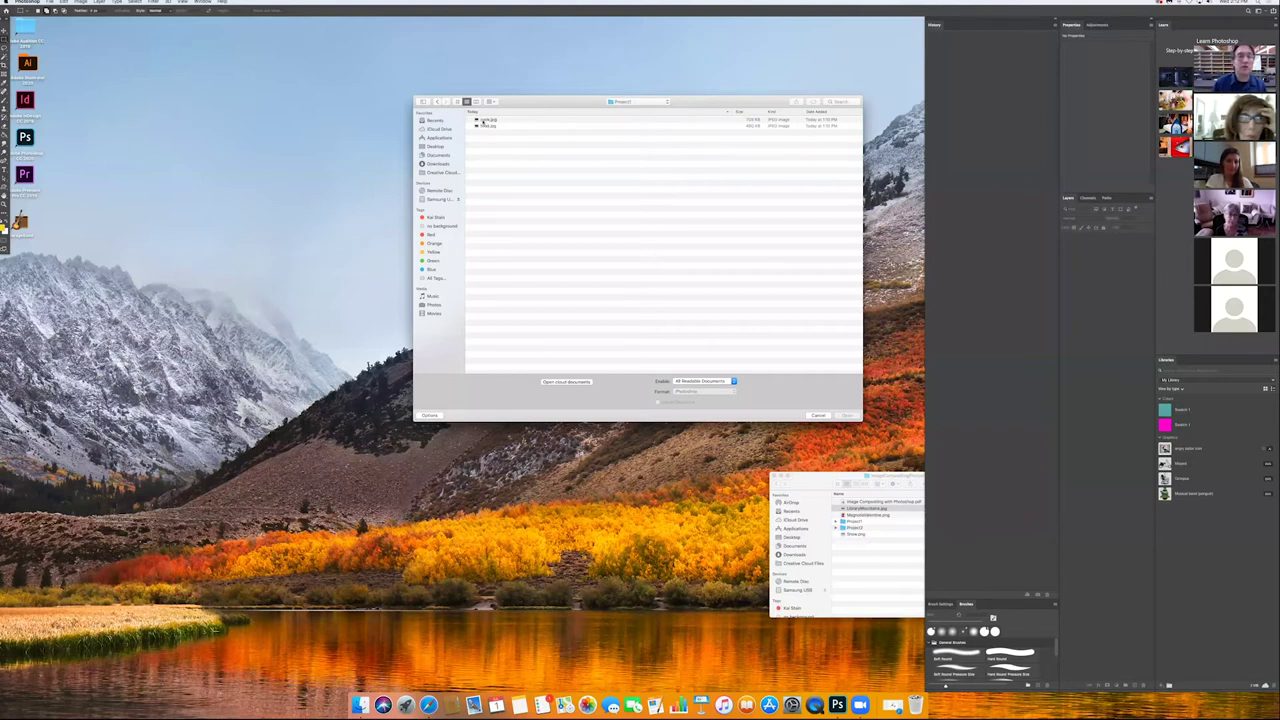
pyautogui.click(483, 121)
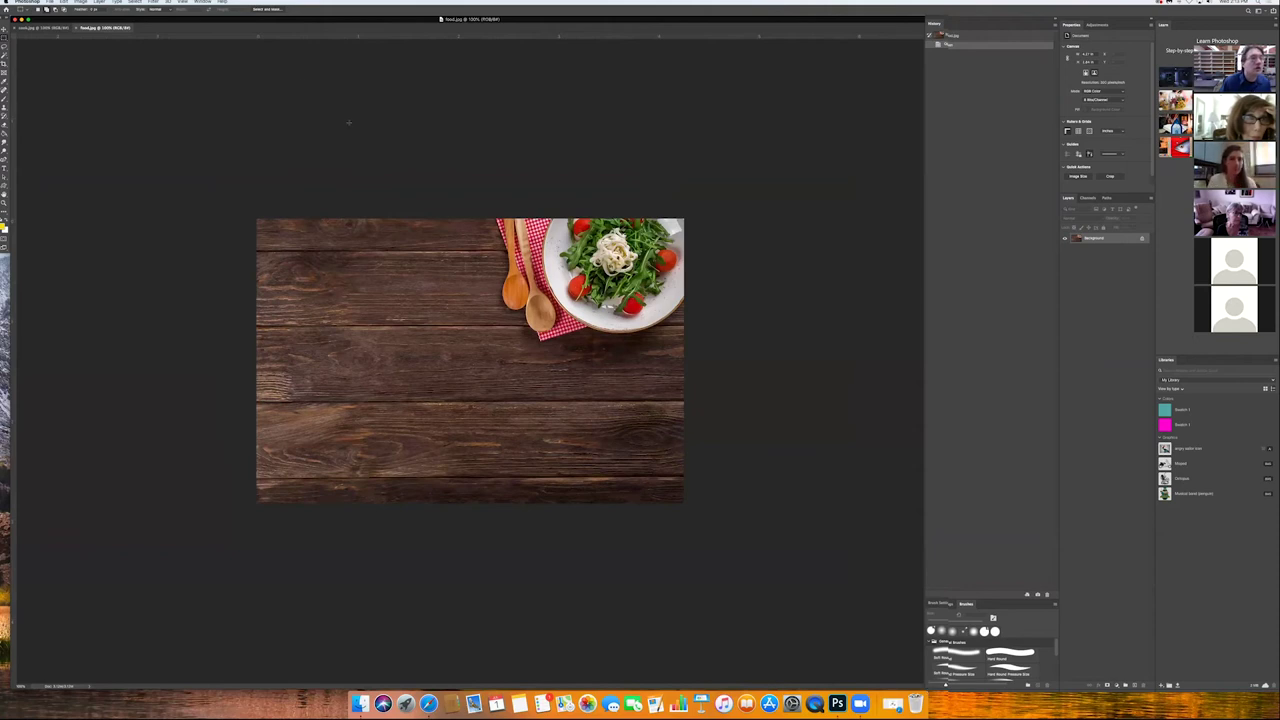
# Step: Bring the five-plate cook.jpg to the front and show the marquee shape options
pyautogui.click(48, 29)
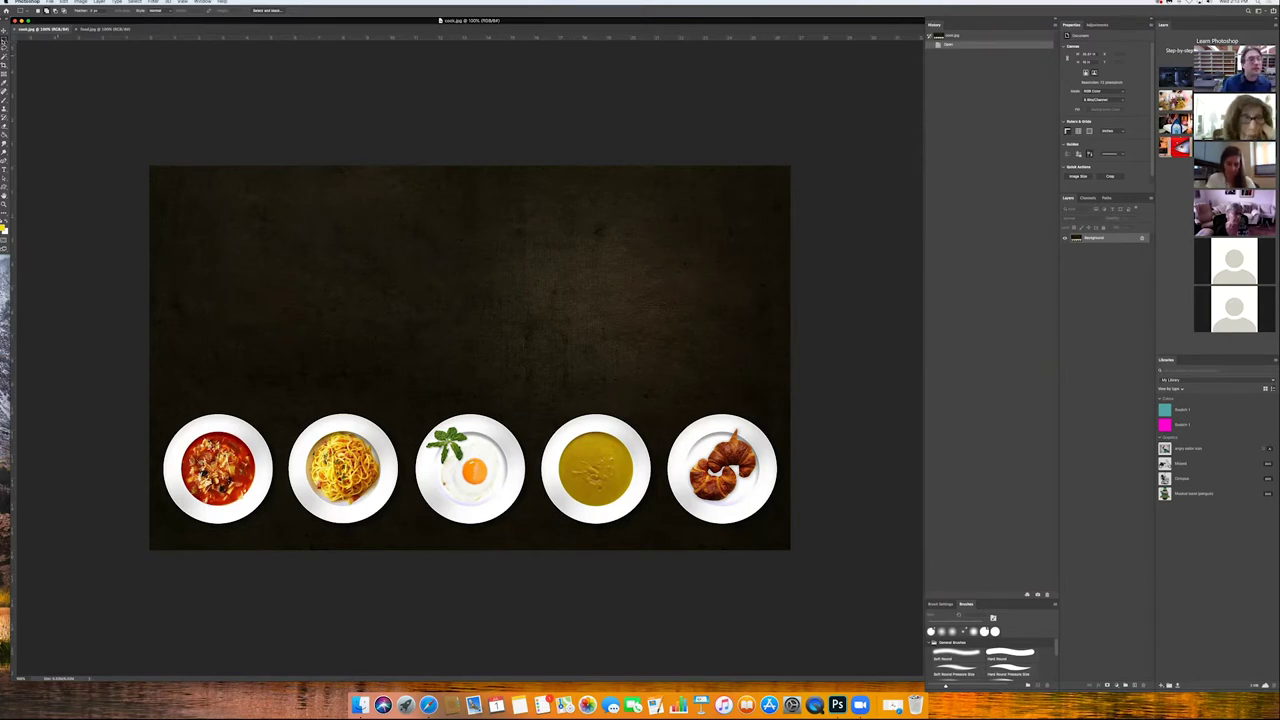
pyautogui.click(4, 38)
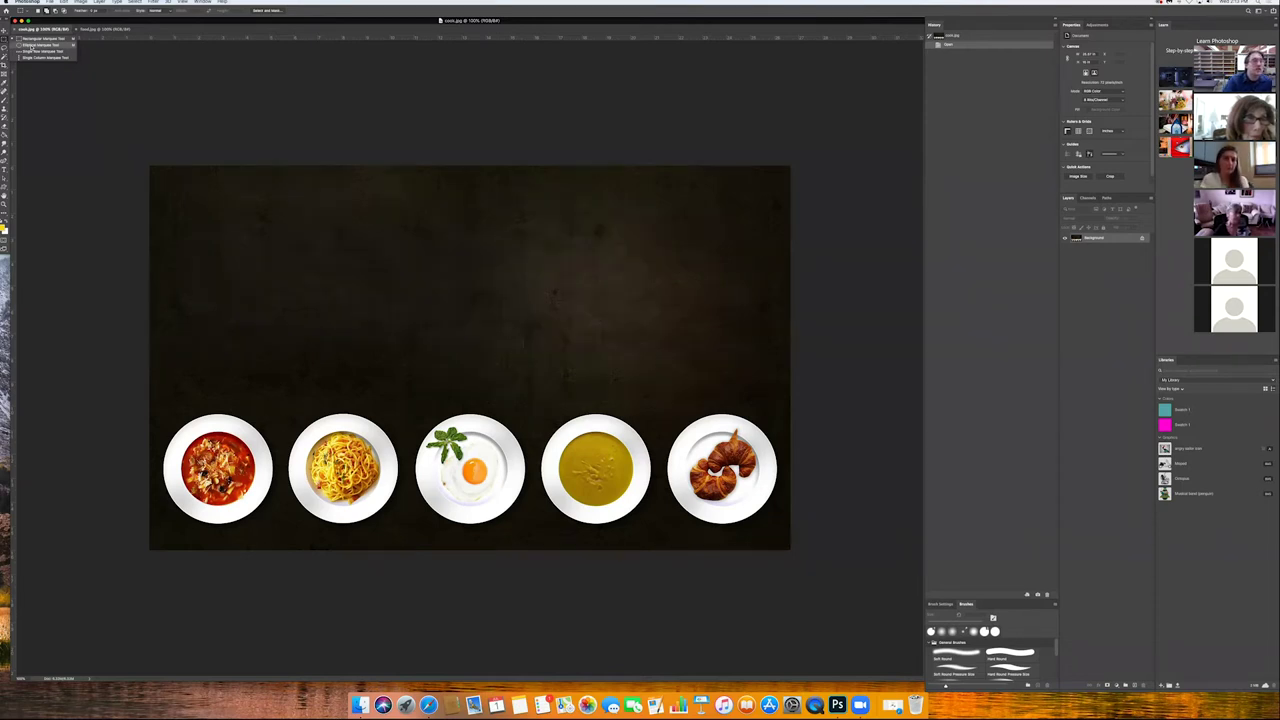
# Step: Try a Single Column Marquee selection near the left edge, then undo it
pyautogui.click(32, 57)
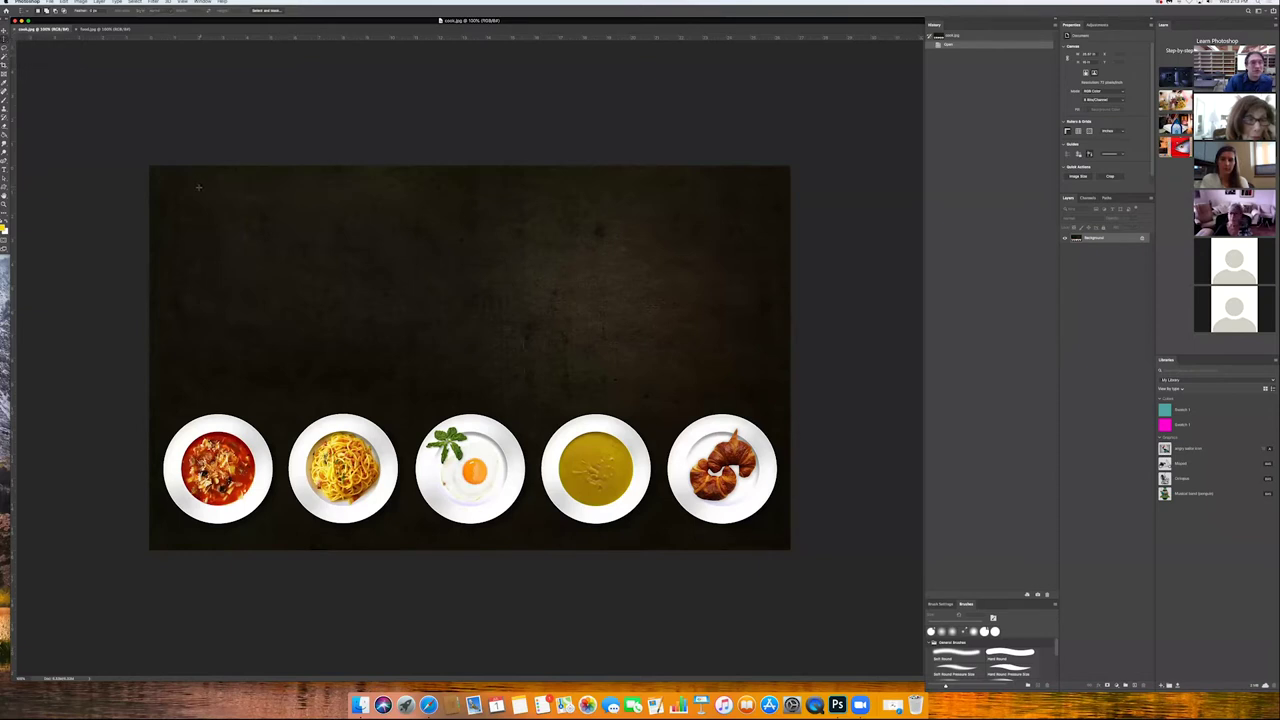
pyautogui.click(199, 187)
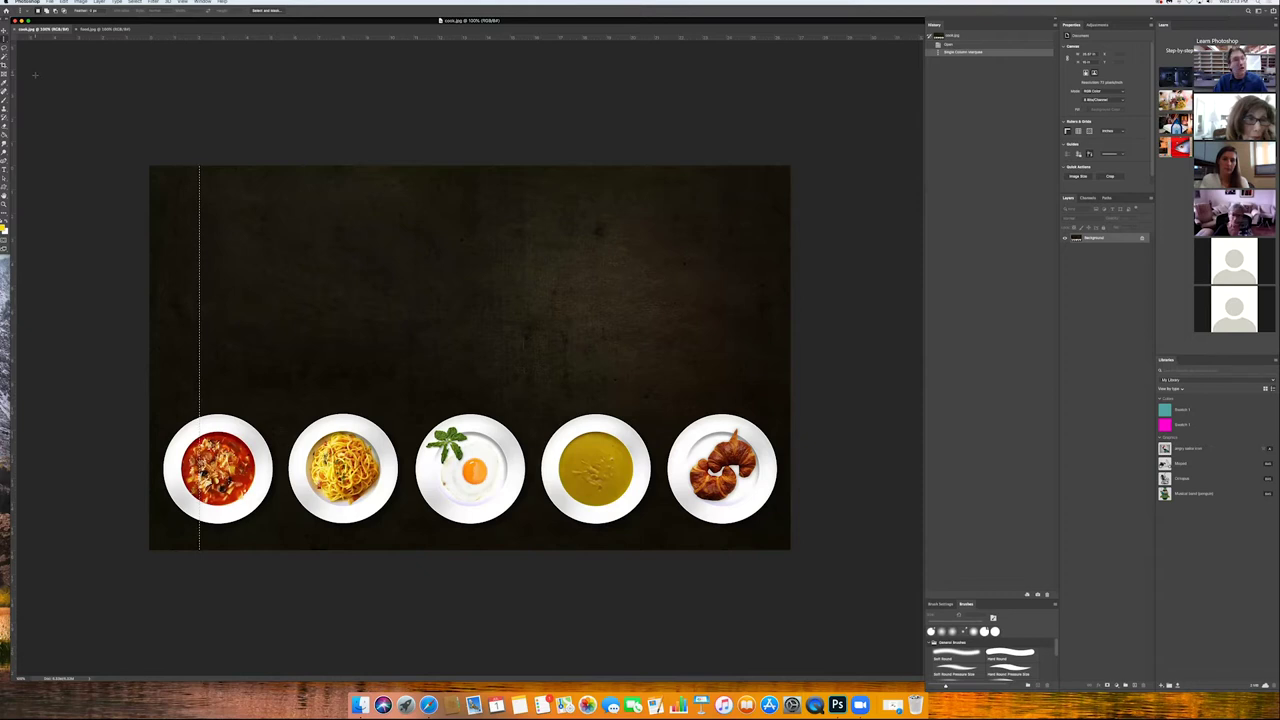
pyautogui.press('super+z')
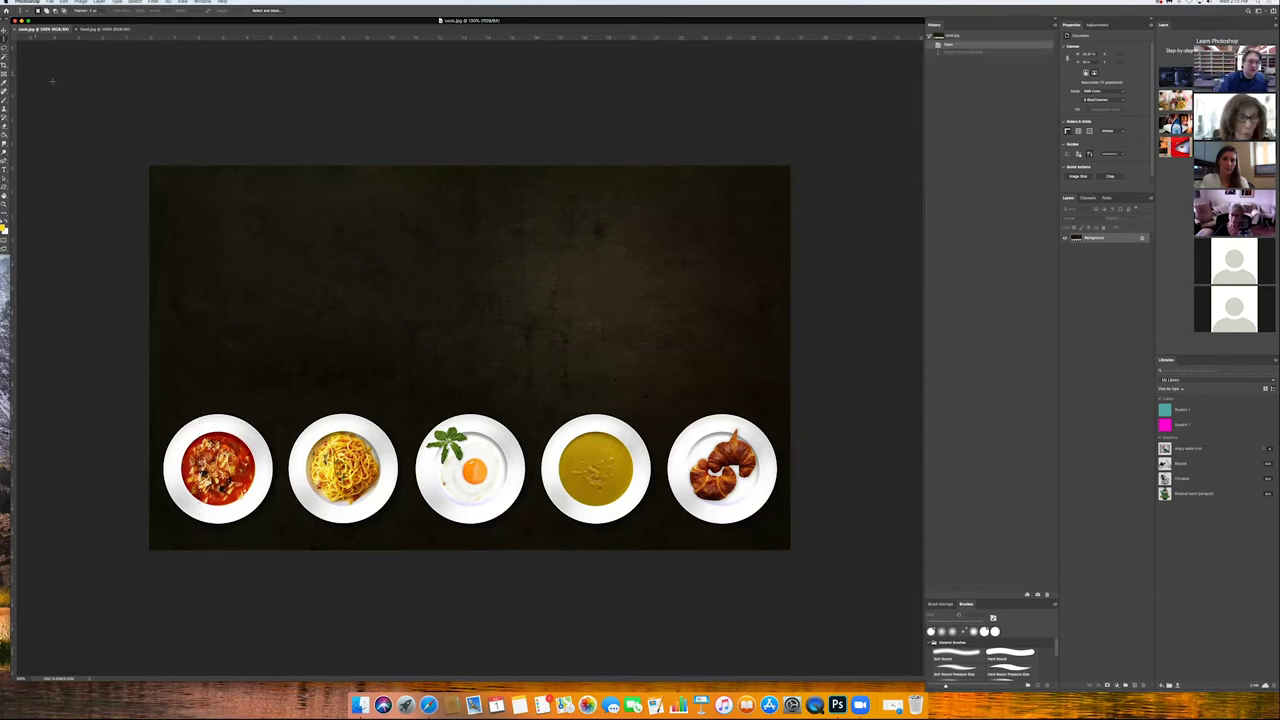
# Step: Draw a rectangular marquee on the dark background above the plates
pyautogui.rightClick(5, 40)
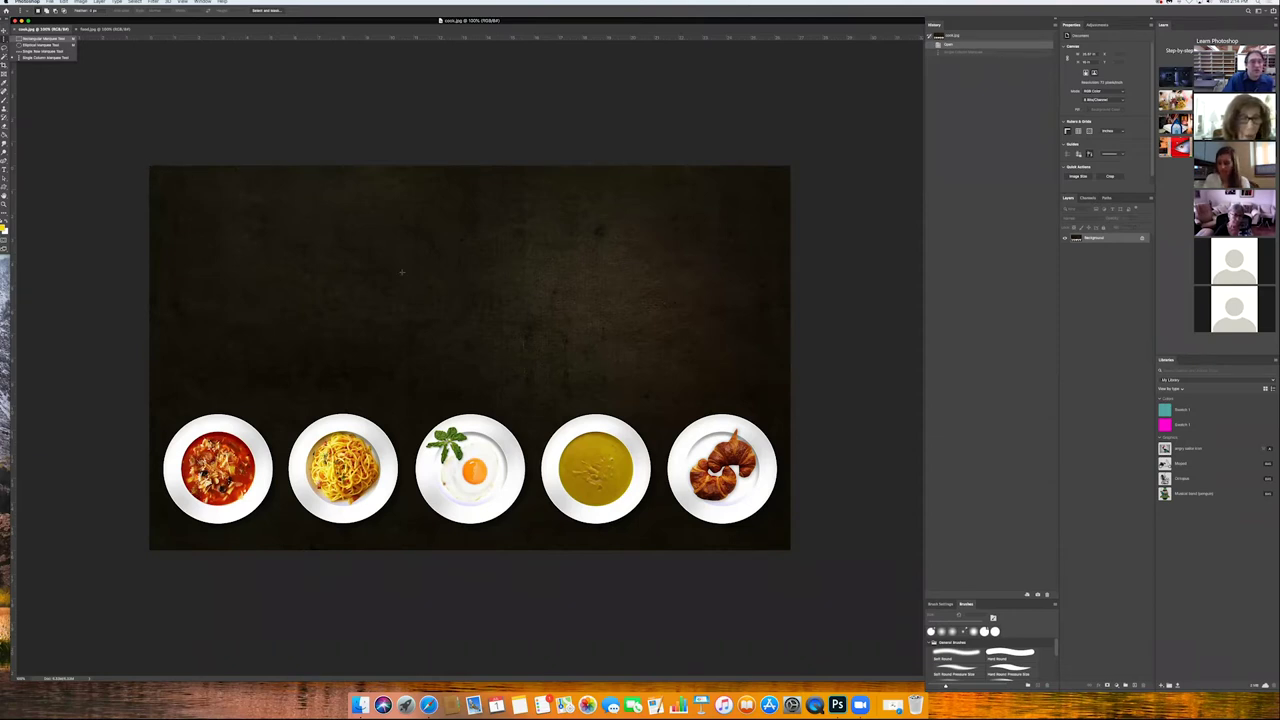
pyautogui.moveTo(402, 271); pyautogui.dragTo(150, 166)
pyautogui.moveTo(402, 271); pyautogui.dragTo(730, 478)
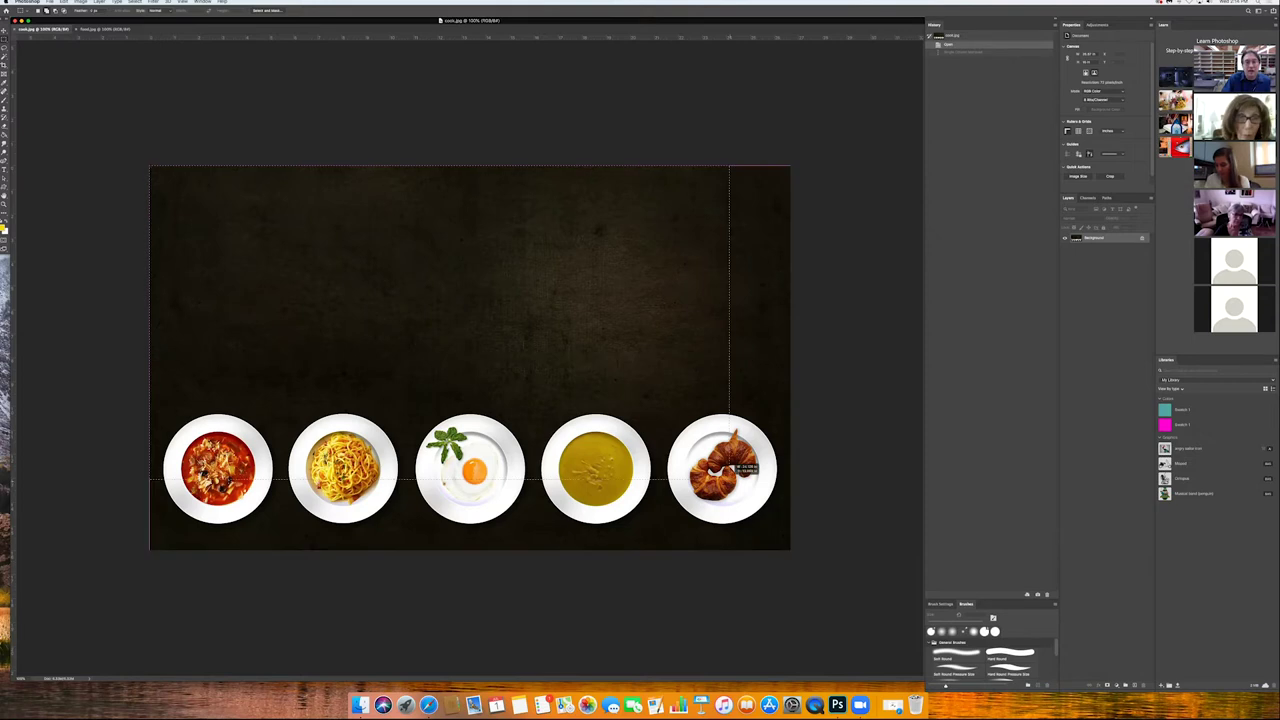
pyautogui.moveTo(788, 548); pyautogui.dragTo(790, 548)
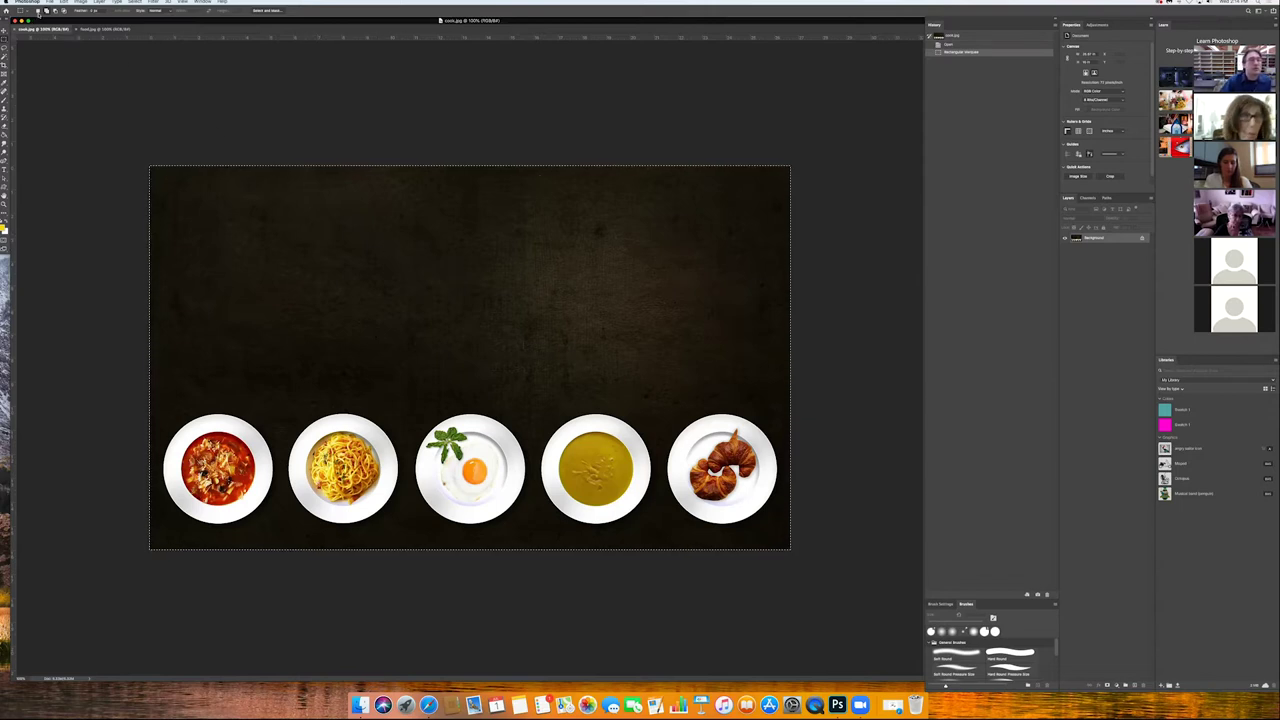
pyautogui.click(343, 177)
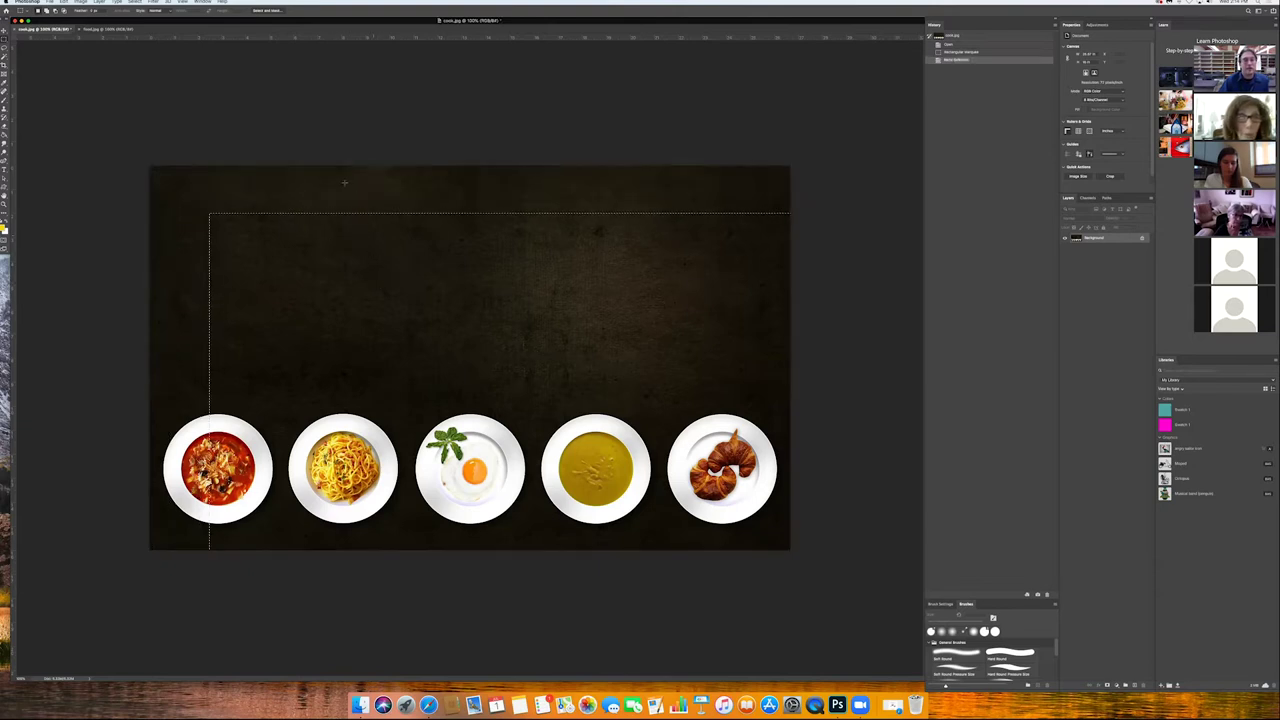
pyautogui.moveTo(342, 186); pyautogui.dragTo(489, 337)
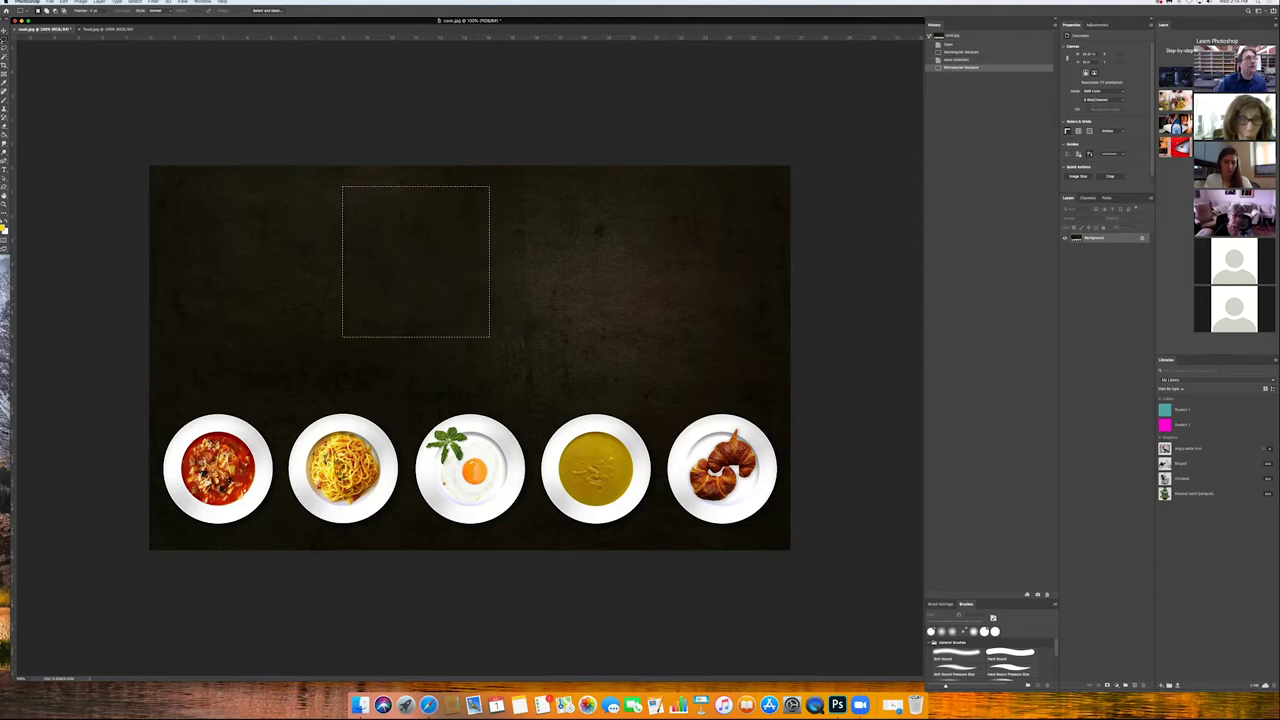
# Step: Switch to the Elliptical Marquee and draw an oval on the dark background
pyautogui.rightClick(4, 38)
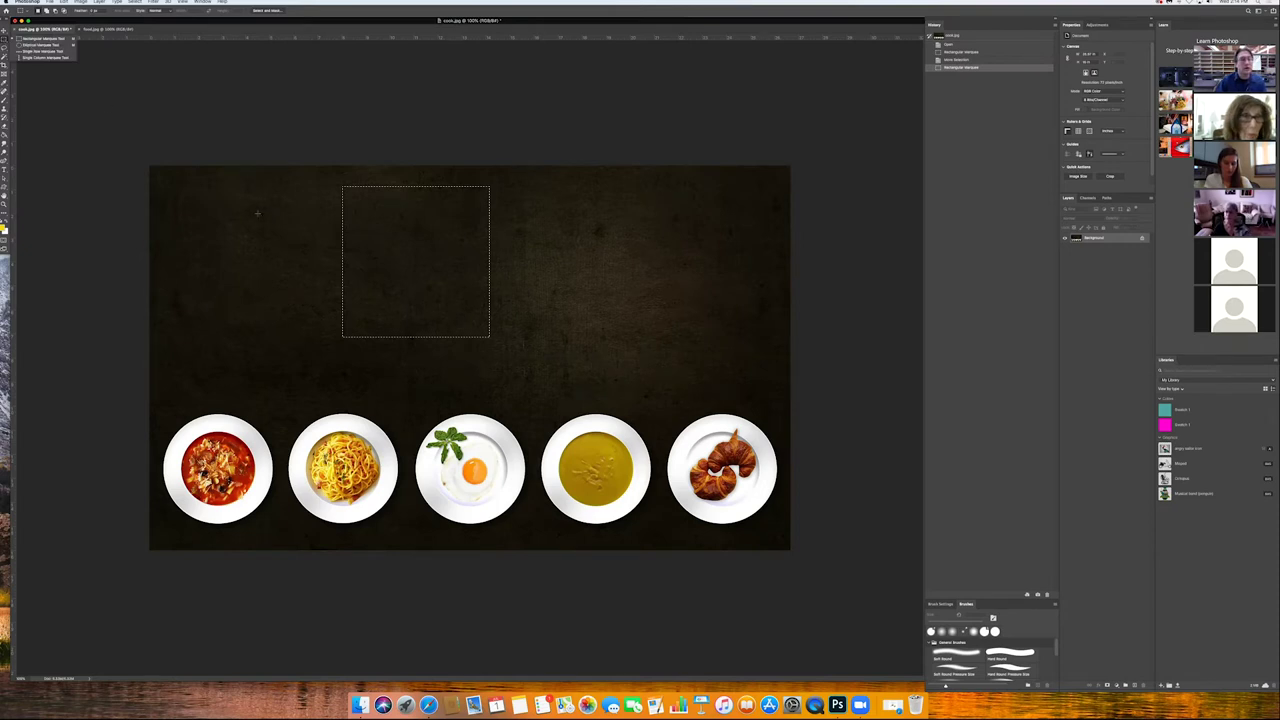
pyautogui.moveTo(248, 205); pyautogui.dragTo(372, 295)
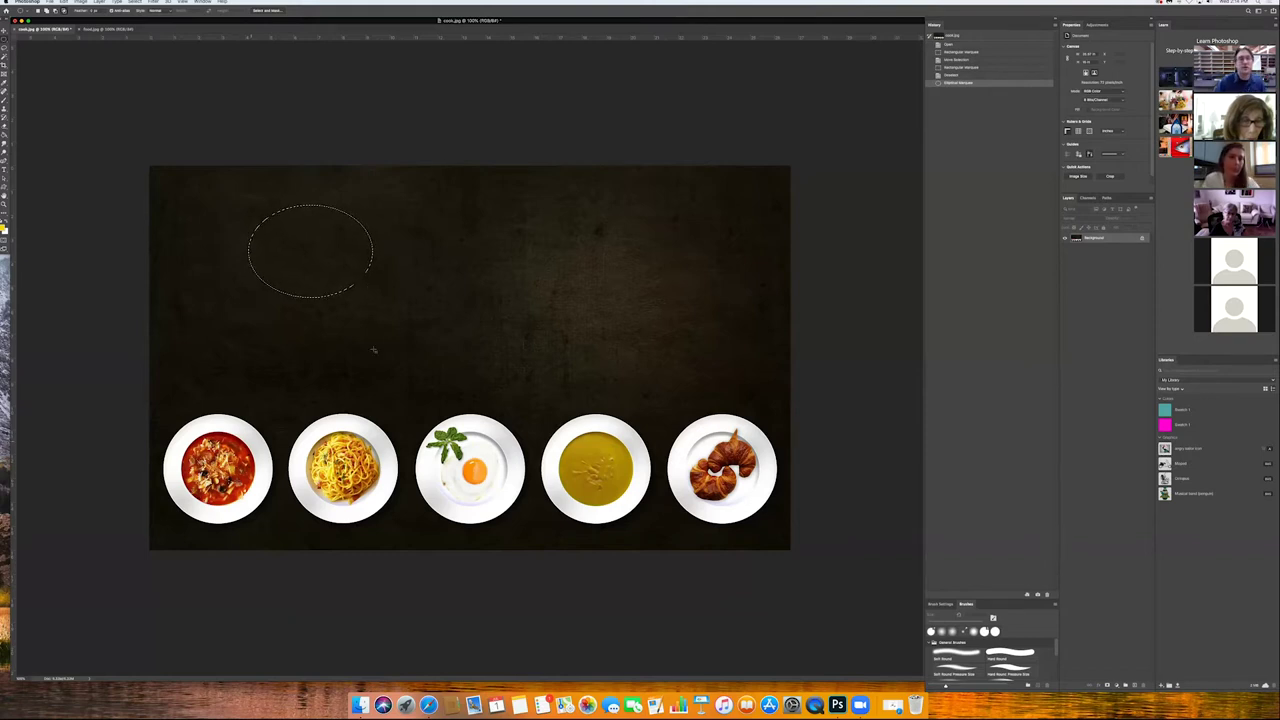
pyautogui.click(110, 28)
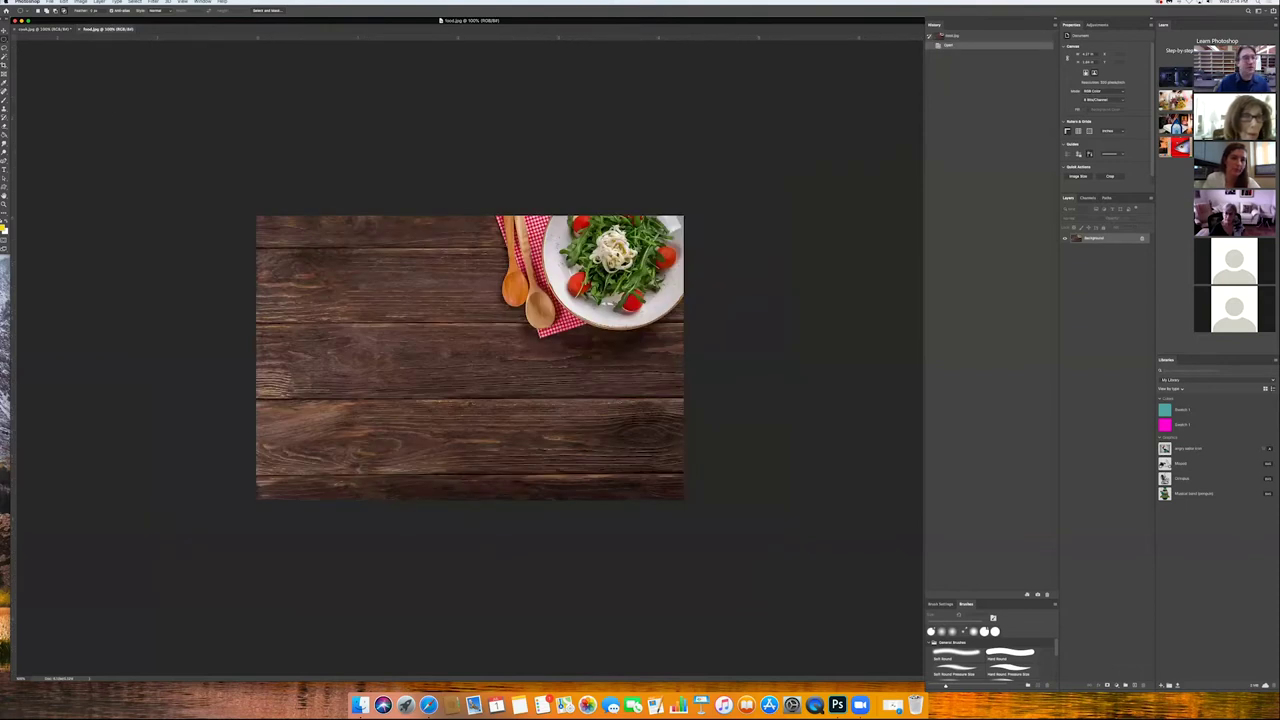
pyautogui.click(44, 28)
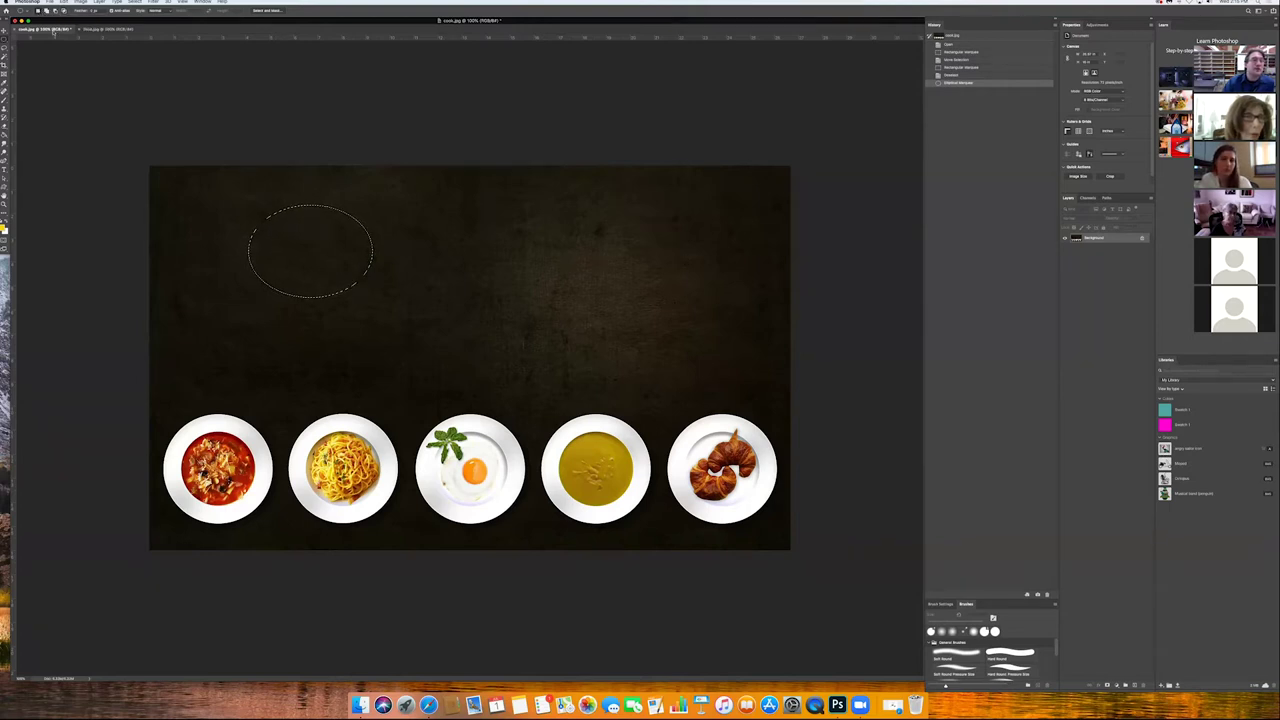
# Step: Add and subtract oval selections to form crescent and leaf shapes
pyautogui.moveTo(407, 203); pyautogui.dragTo(510, 296)
pyautogui.moveTo(307, 258); pyautogui.dragTo(376, 323)
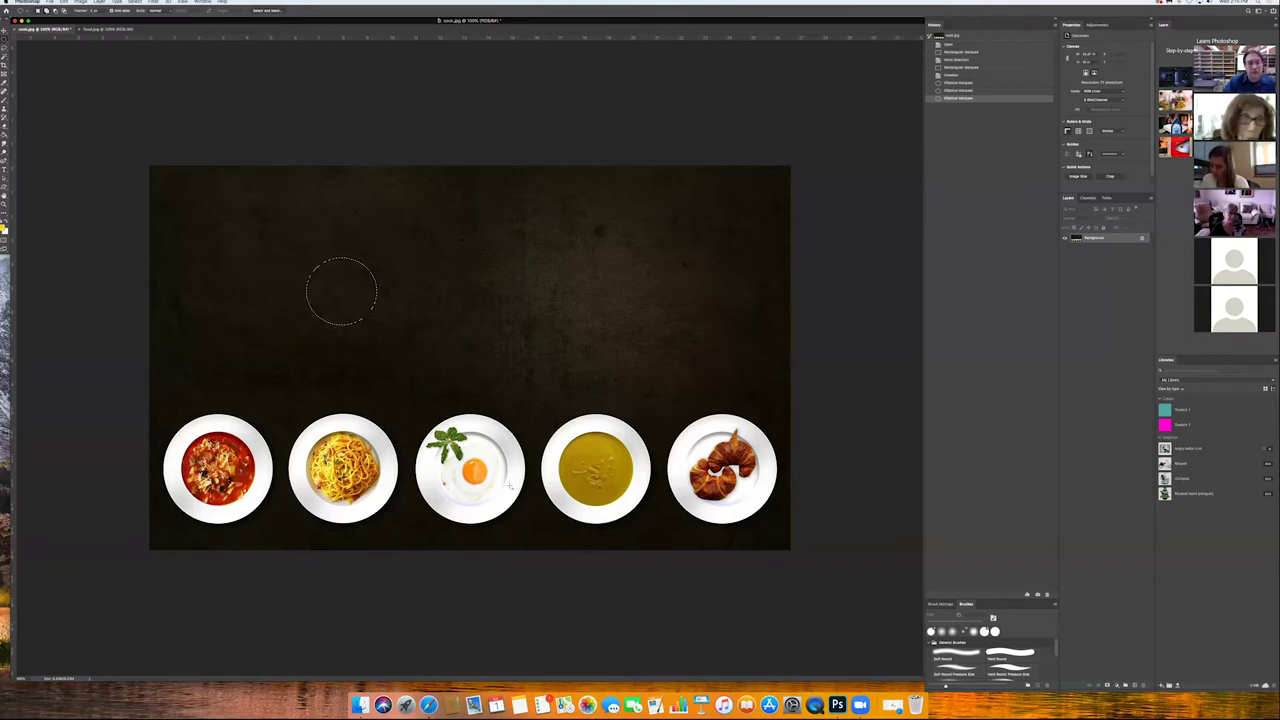
pyautogui.moveTo(420, 398); pyautogui.dragTo(520, 526)
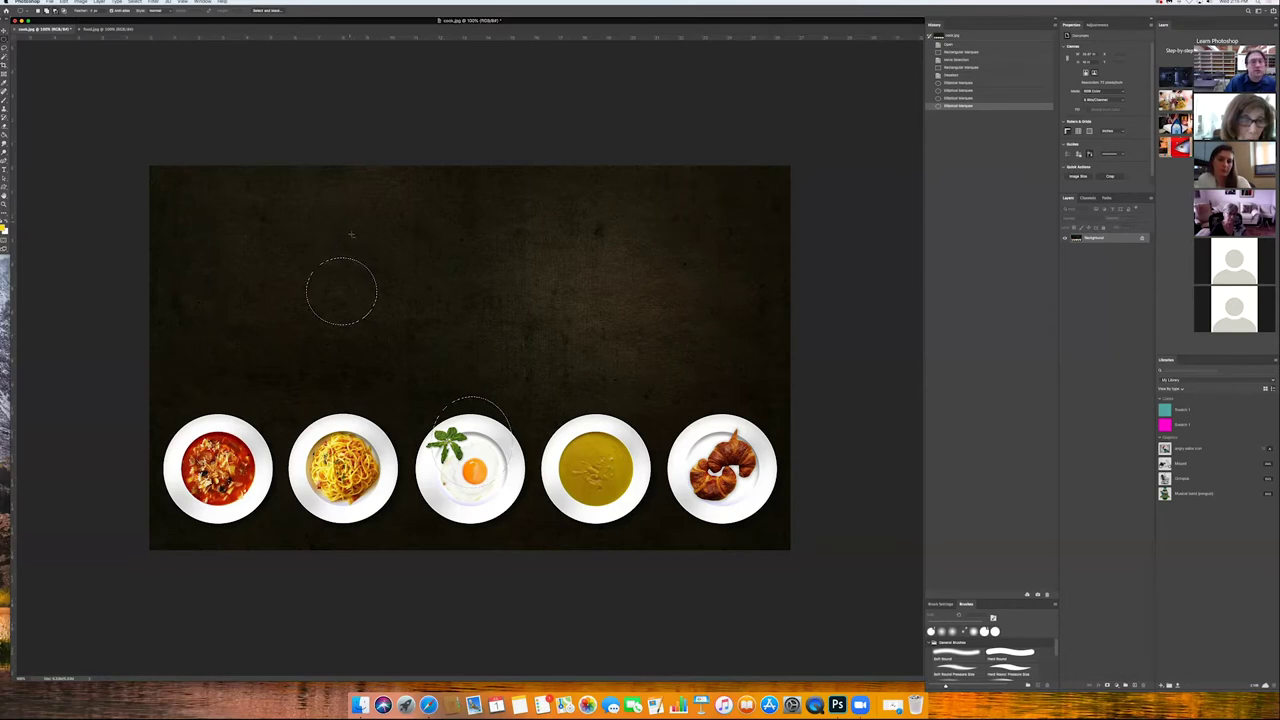
pyautogui.moveTo(306, 256); pyautogui.dragTo(315, 285)
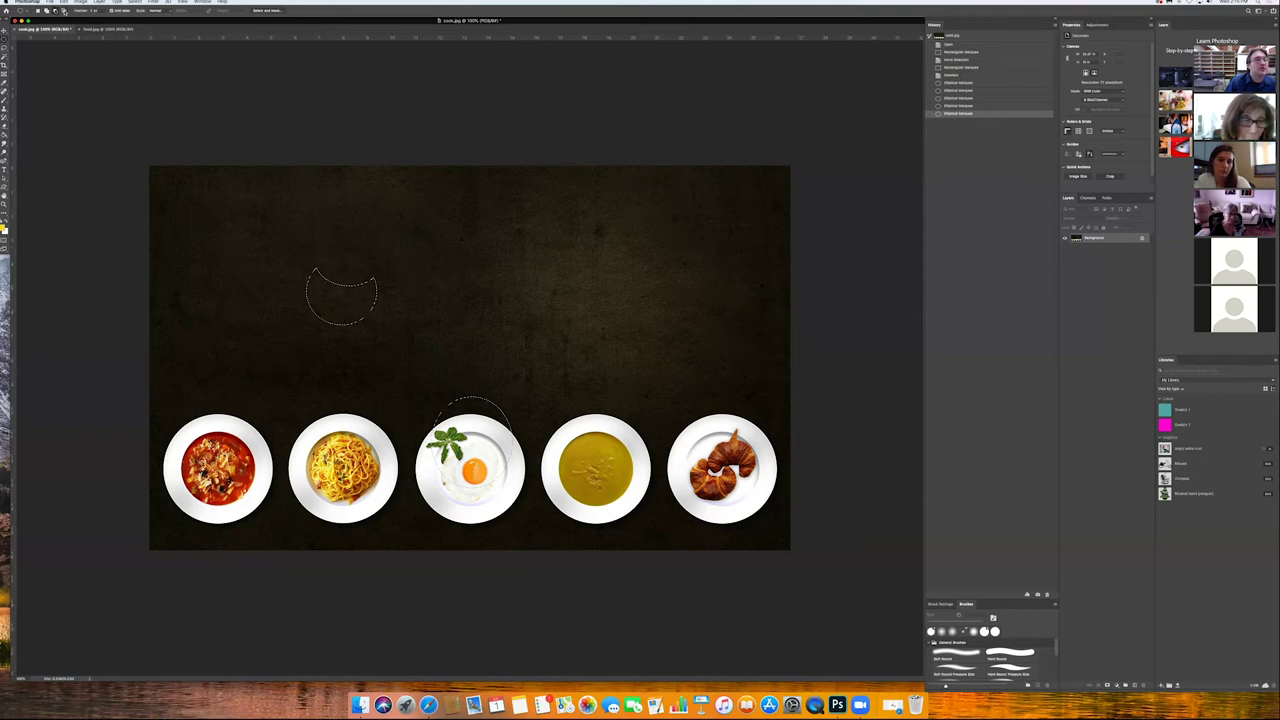
pyautogui.moveTo(427, 272); pyautogui.dragTo(343, 335)
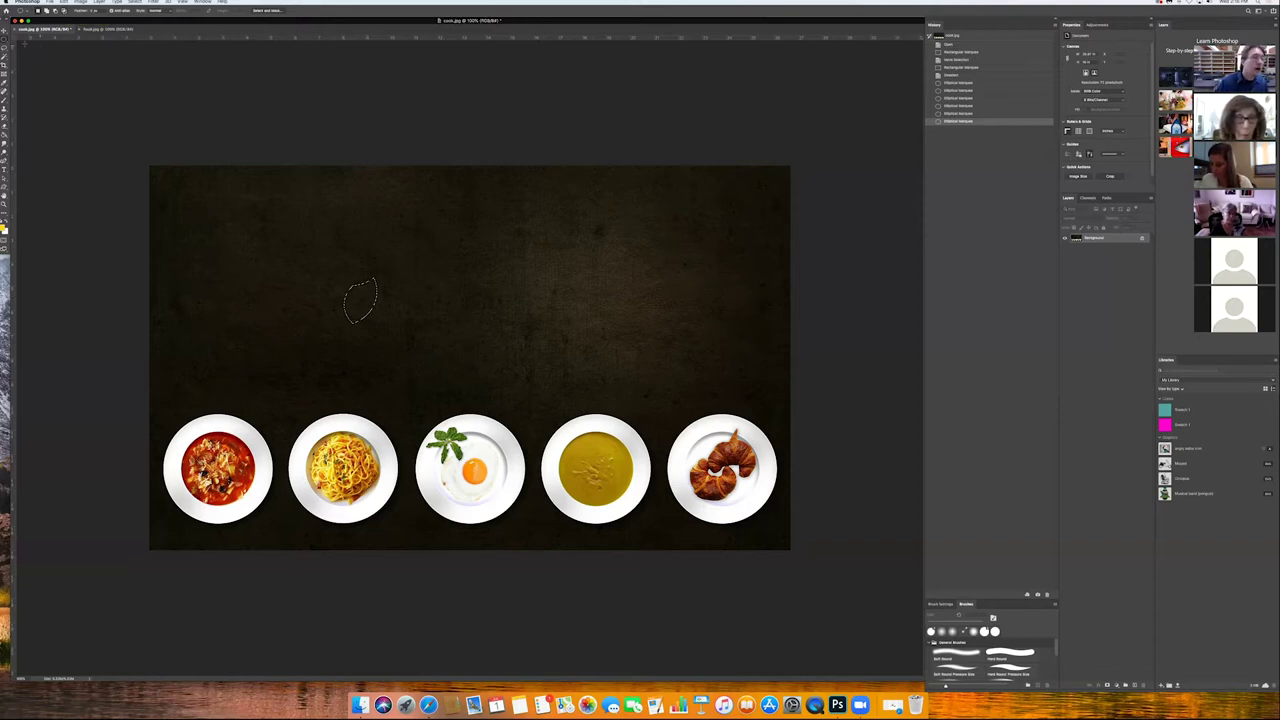
# Step: Keep the Elliptical Marquee tool selected and clear the selection
pyautogui.rightClick(4, 40)
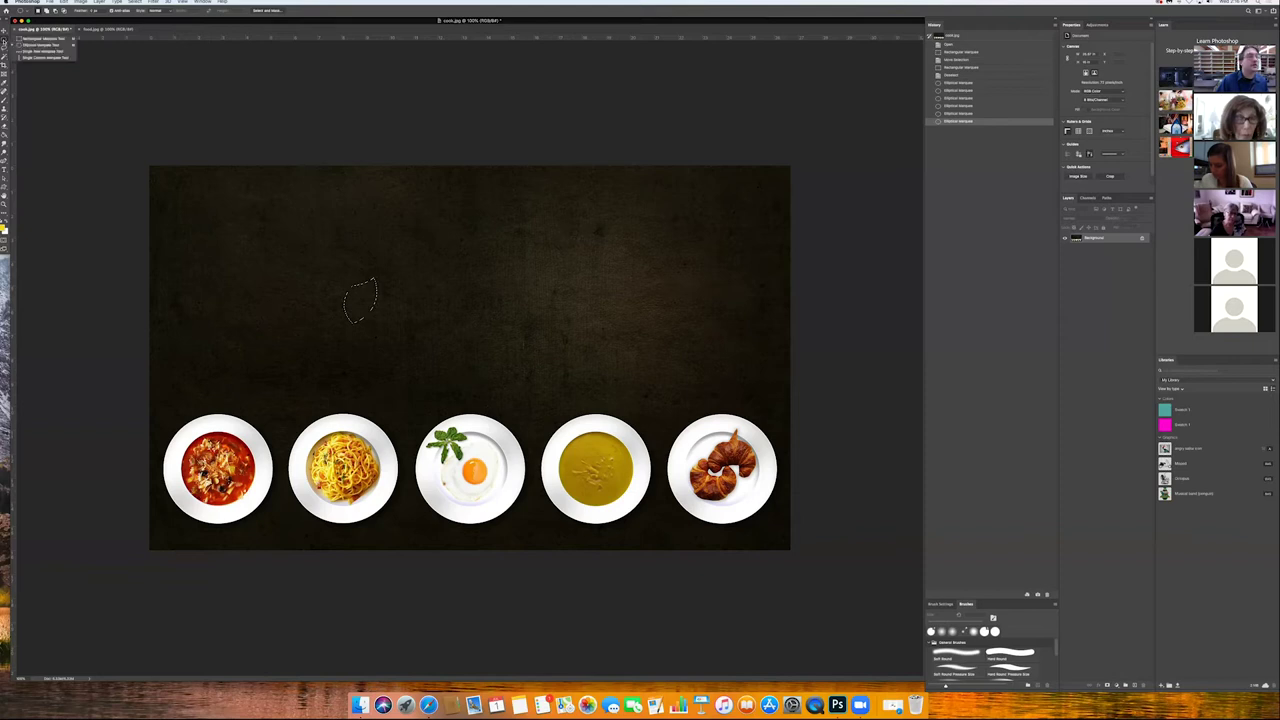
pyautogui.click(40, 45)
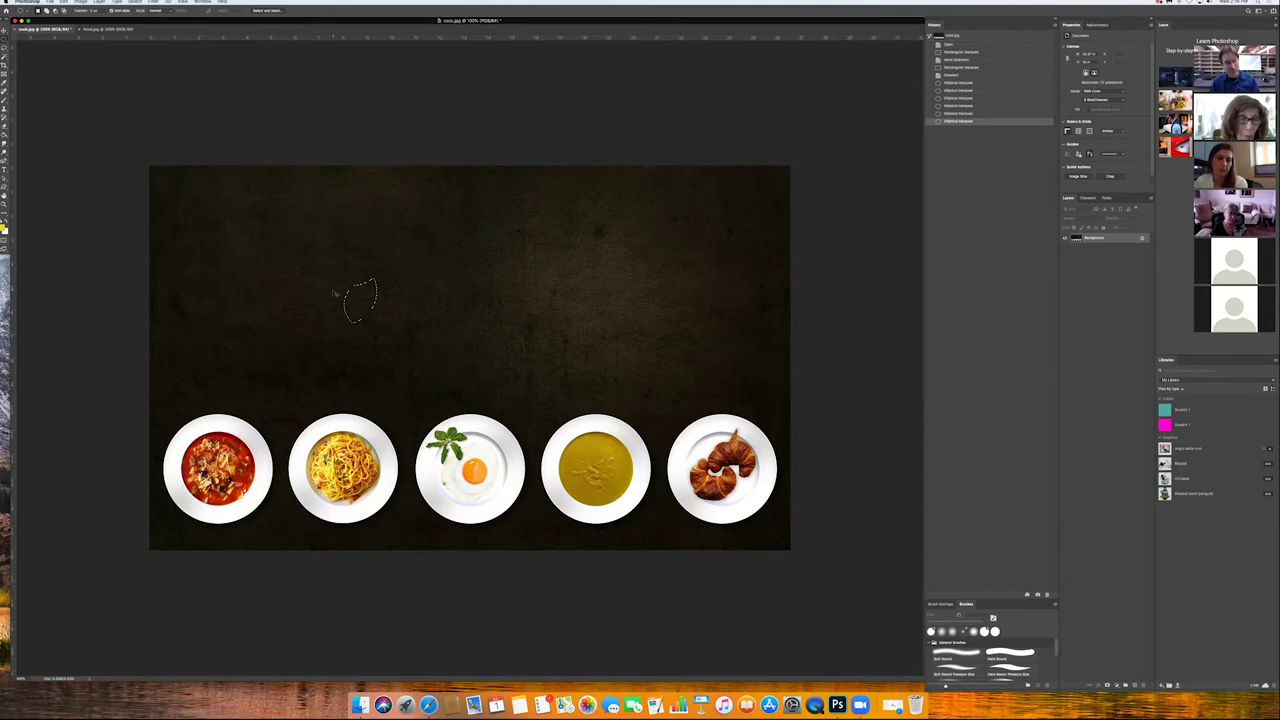
pyautogui.click(283, 363)
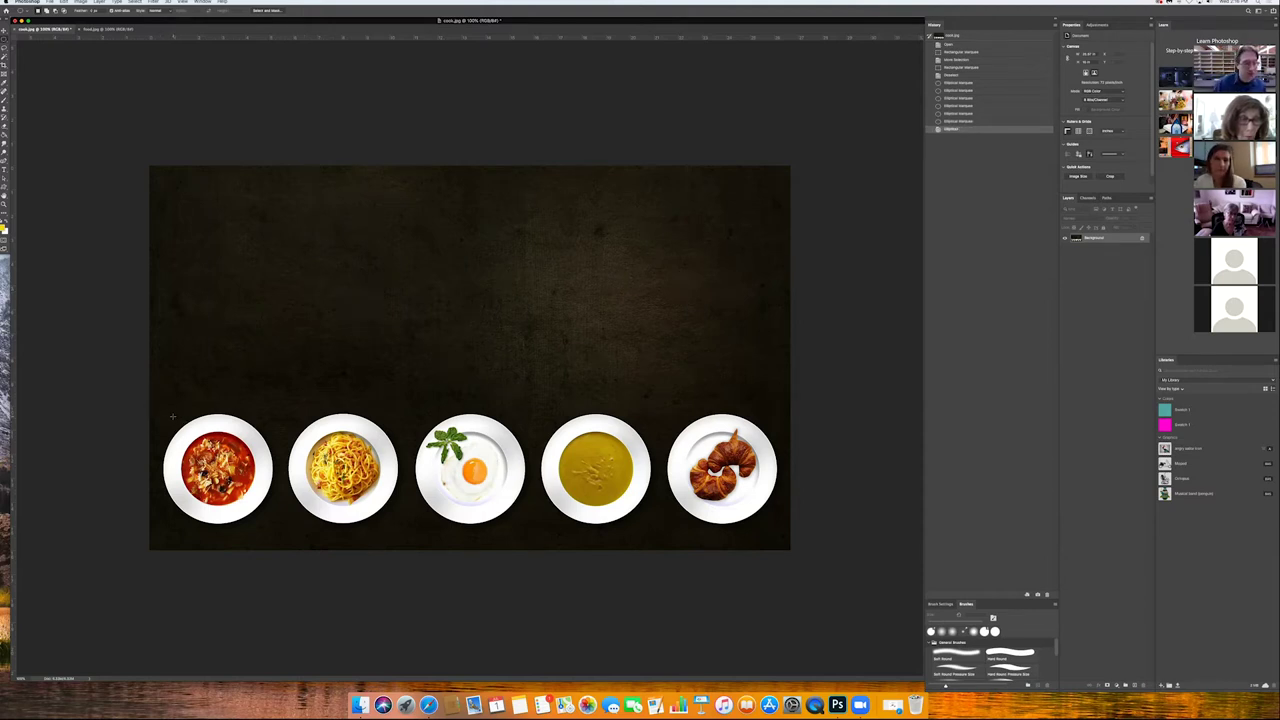
# Step: Draw an oval selection around the leftmost red-stew plate and copy it
pyautogui.moveTo(172, 416); pyautogui.dragTo(271, 538)
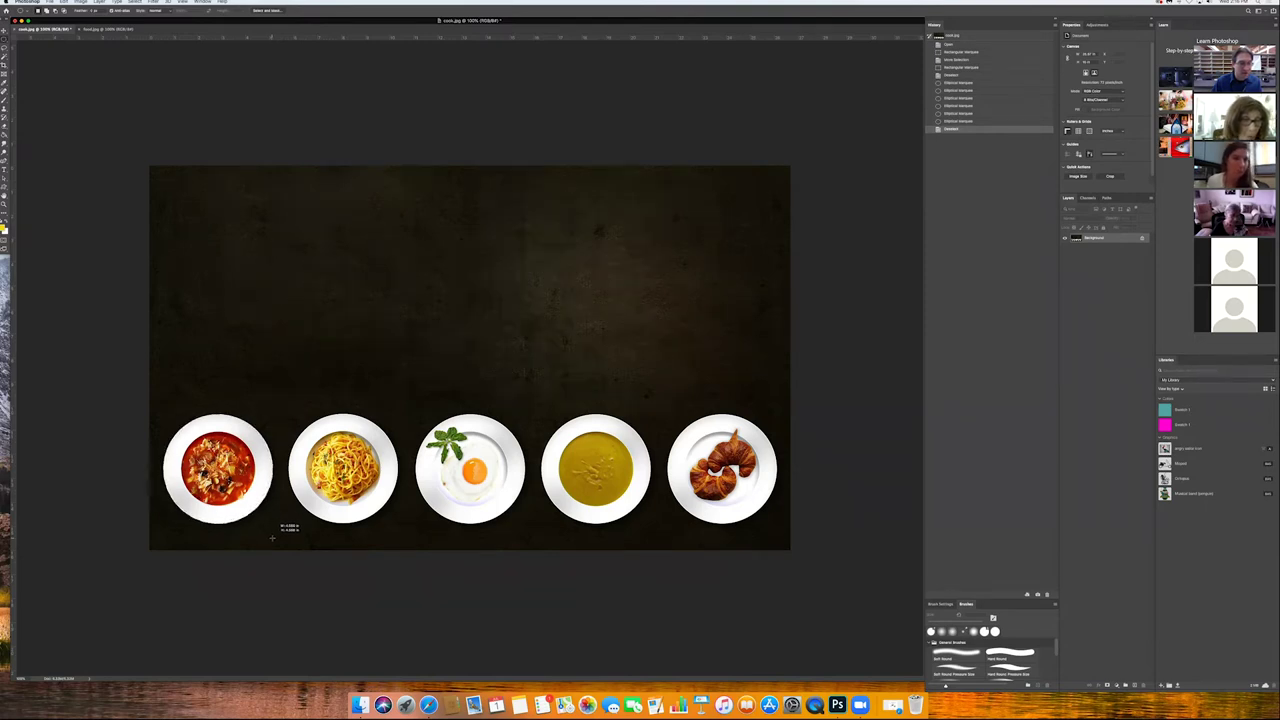
pyautogui.moveTo(271, 538); pyautogui.dragTo(271, 538)
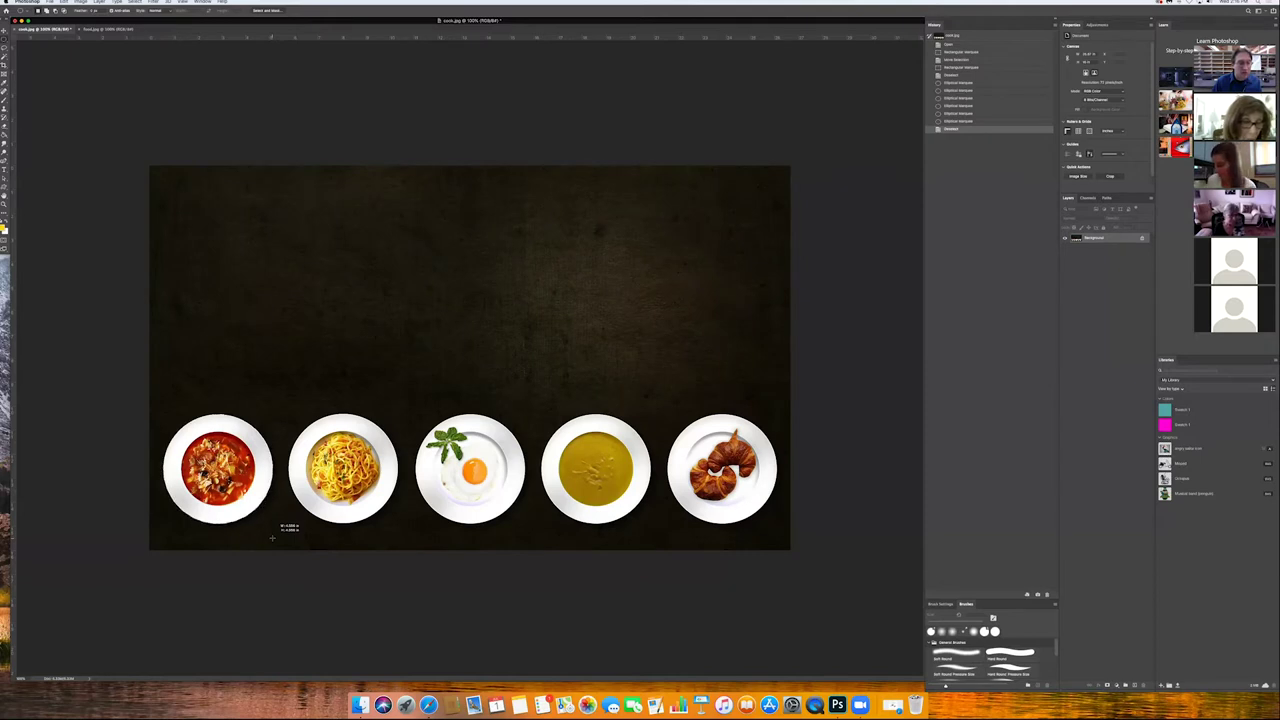
pyautogui.moveTo(271, 538); pyautogui.dragTo(271, 540)
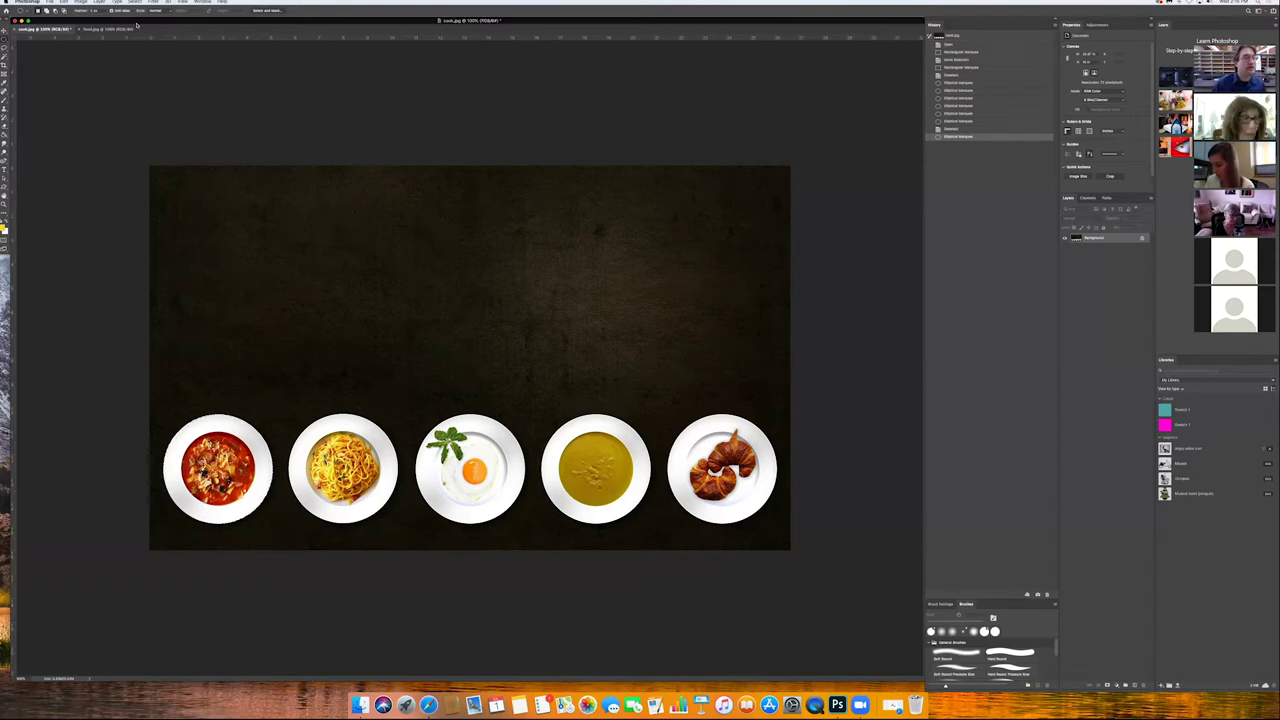
pyautogui.click(63, 2)
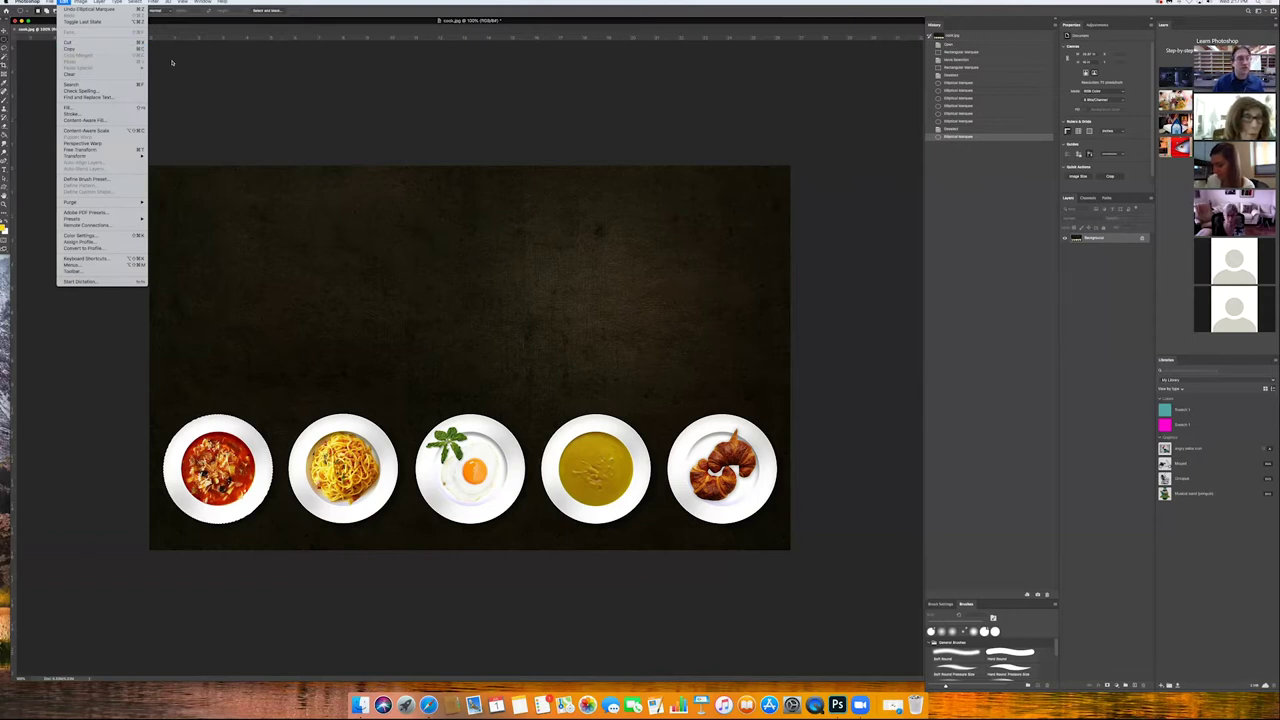
pyautogui.click(80, 49)
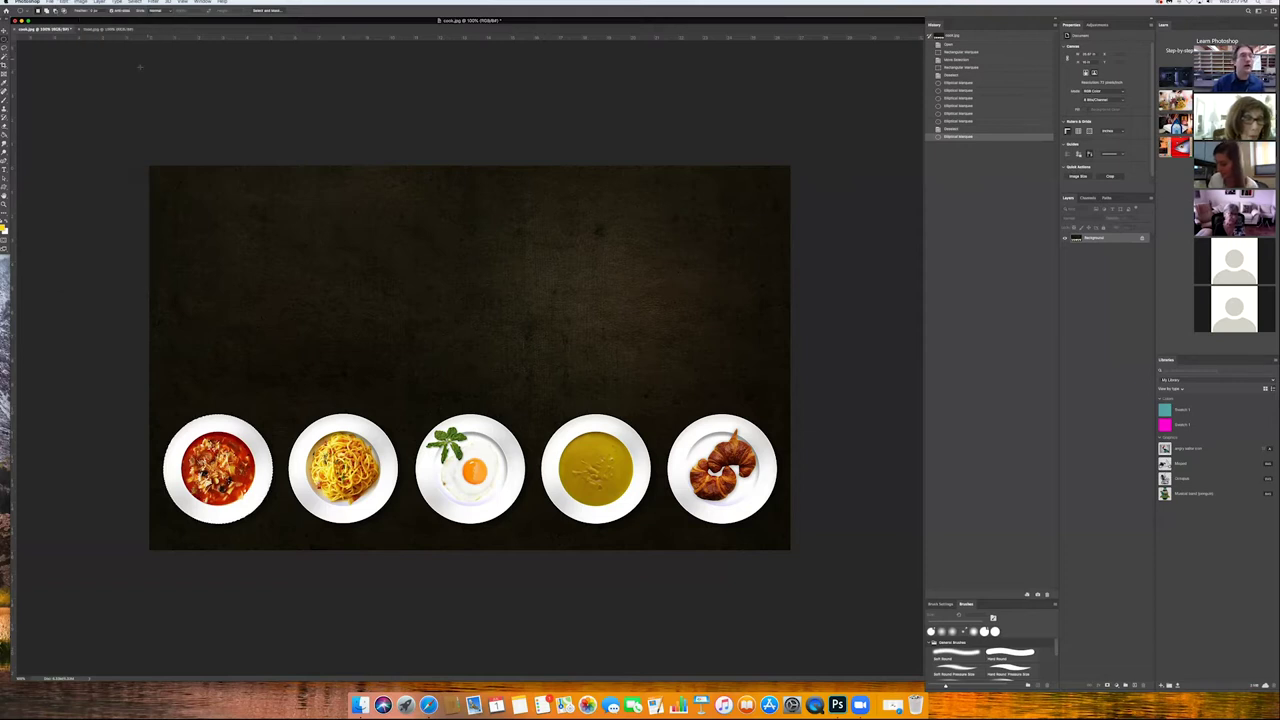
# Step: Paste the copied stew plate into food.jpg as a new layer
pyautogui.click(105, 29)
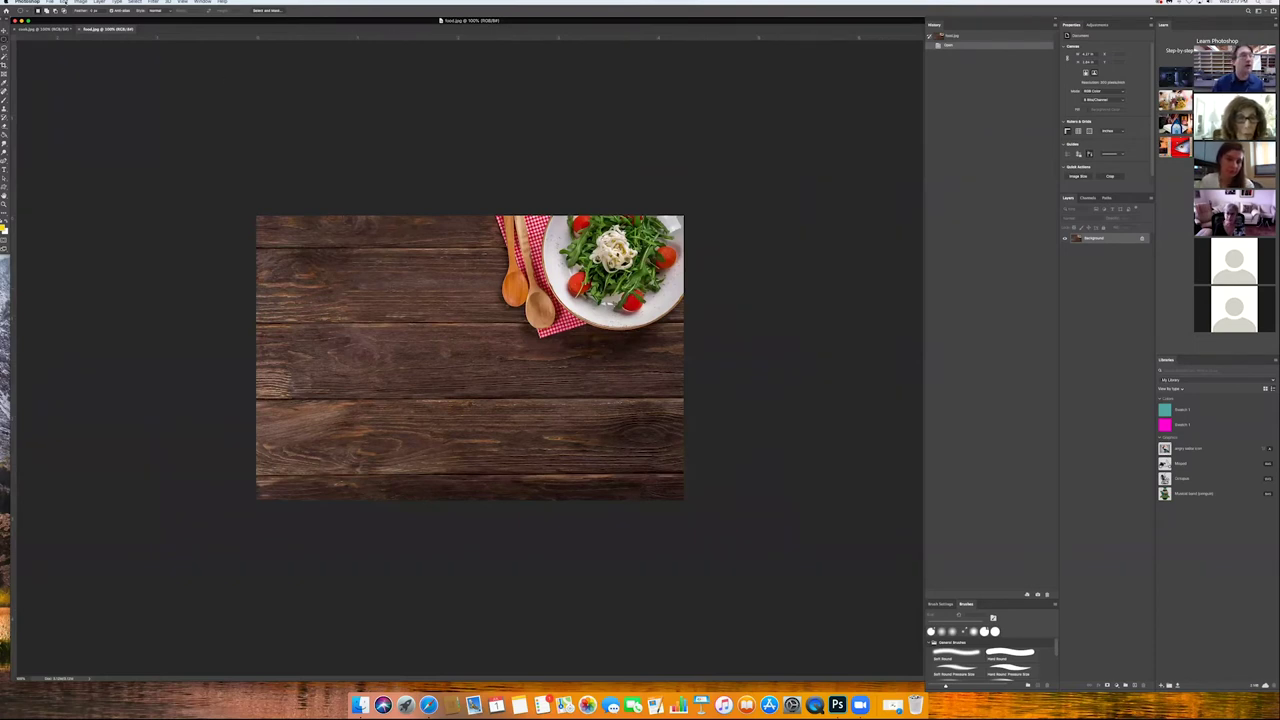
pyautogui.click(63, 2)
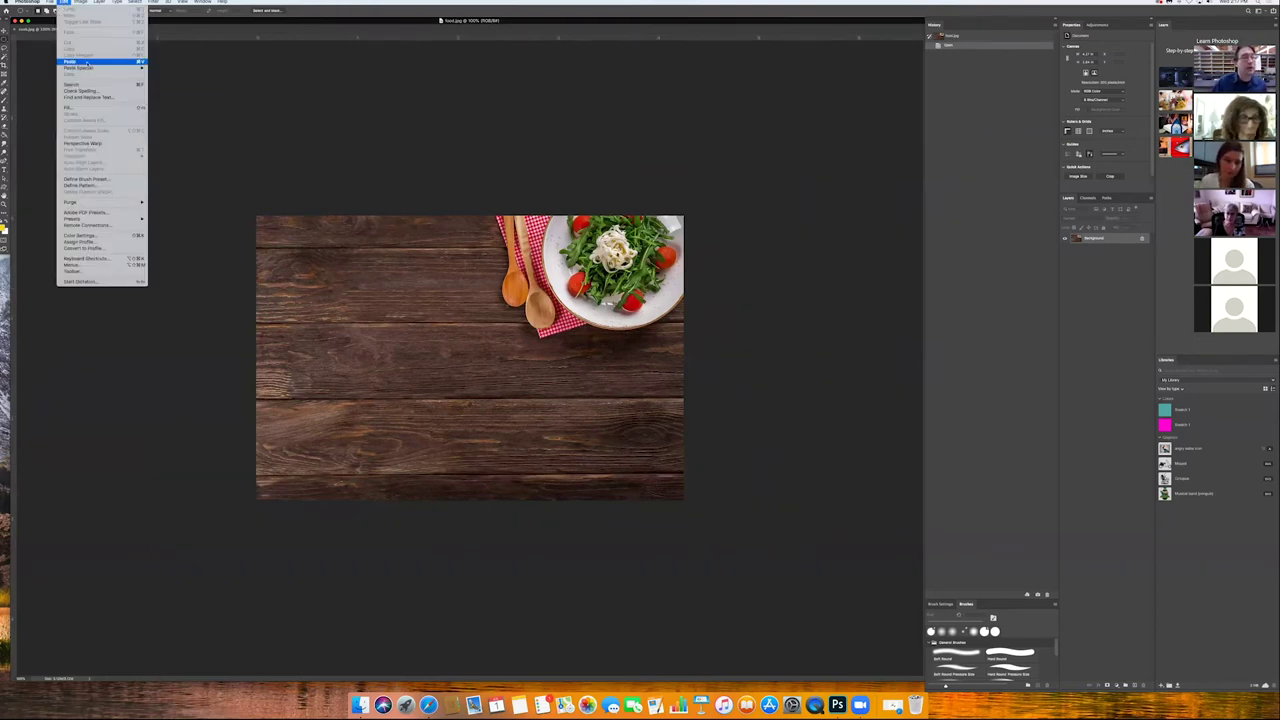
pyautogui.click(87, 62)
pyautogui.press('v')
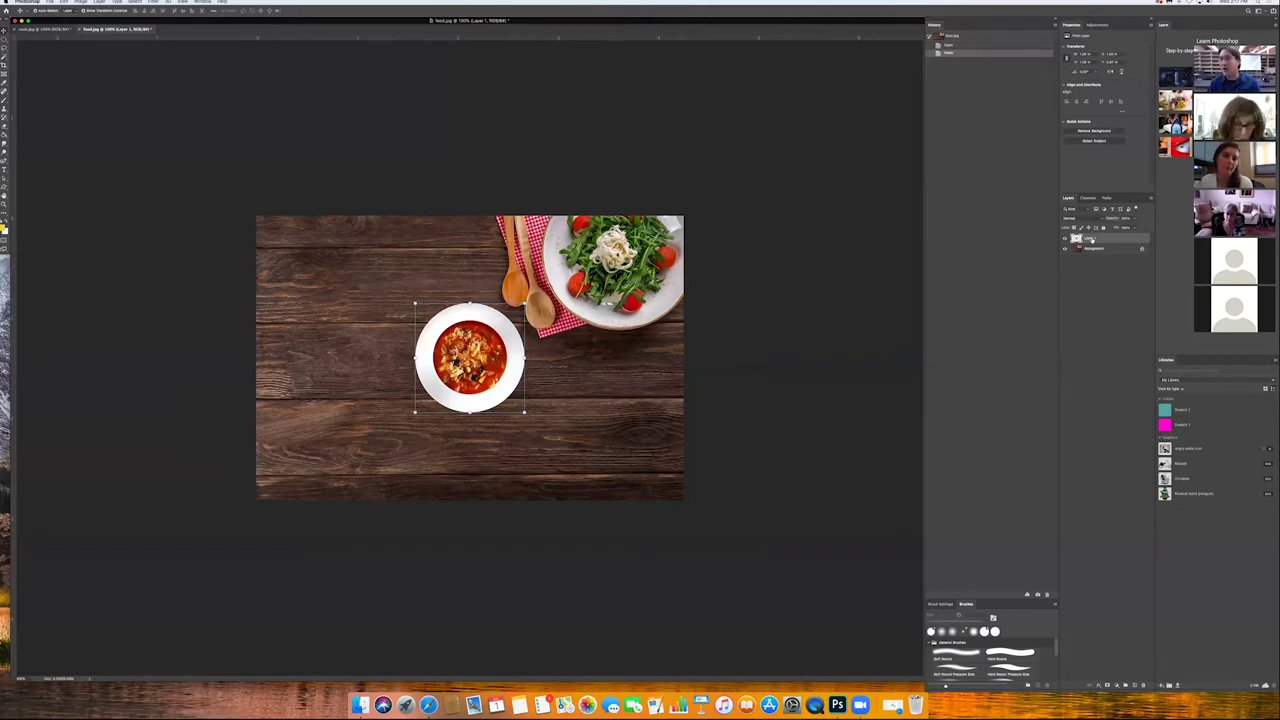
# Step: Unlock the wooden background and order the layers so the stew plate sits above the wood
pyautogui.moveTo(1099, 240); pyautogui.dragTo(1098, 258)
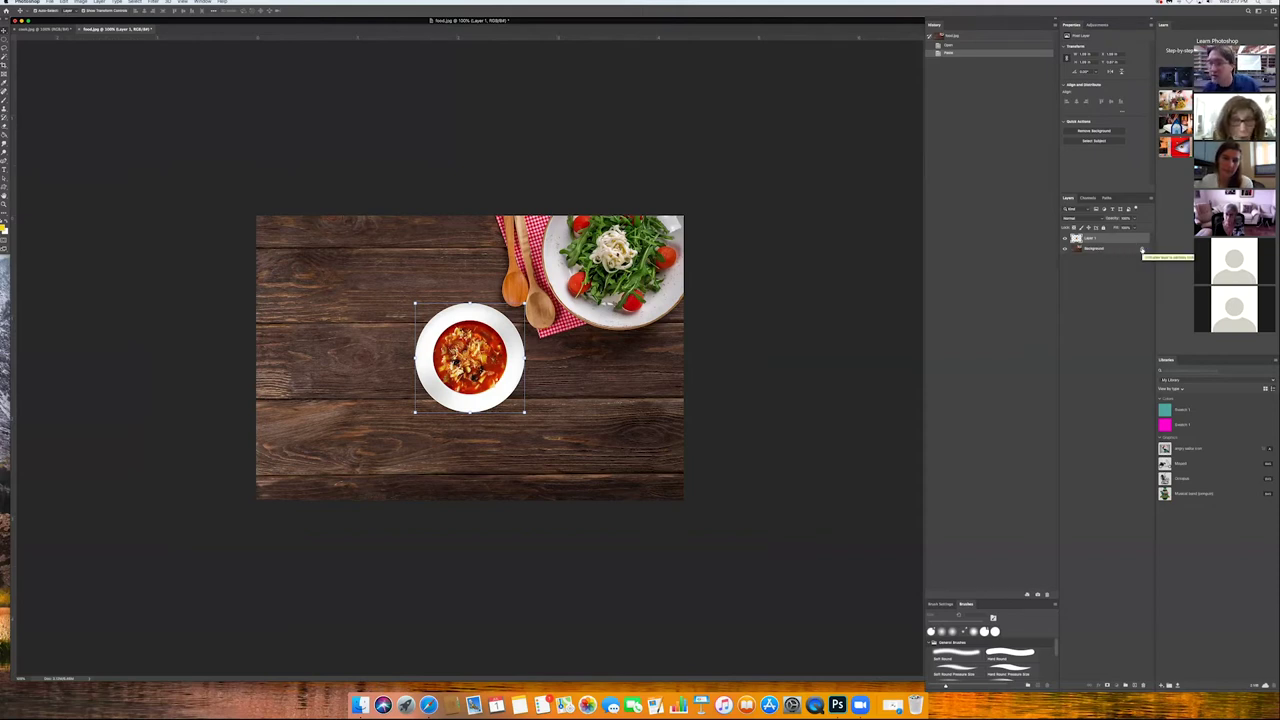
pyautogui.click(1142, 250)
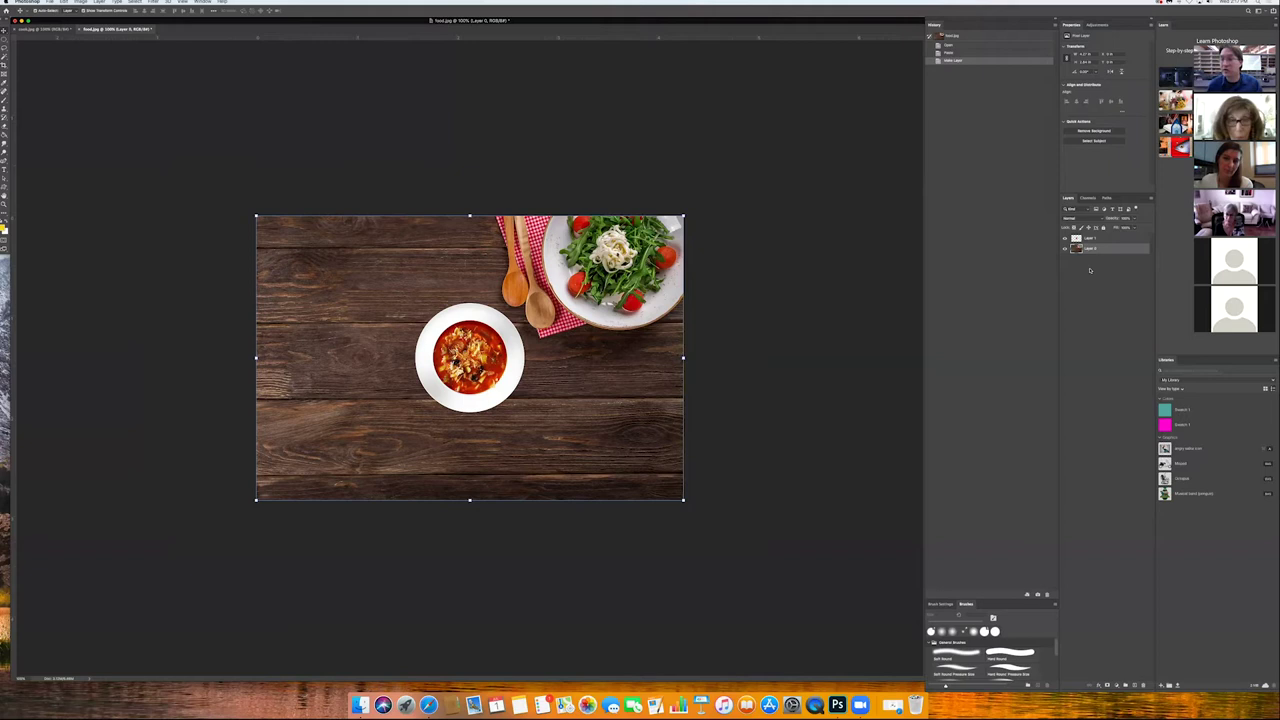
pyautogui.click(1136, 239)
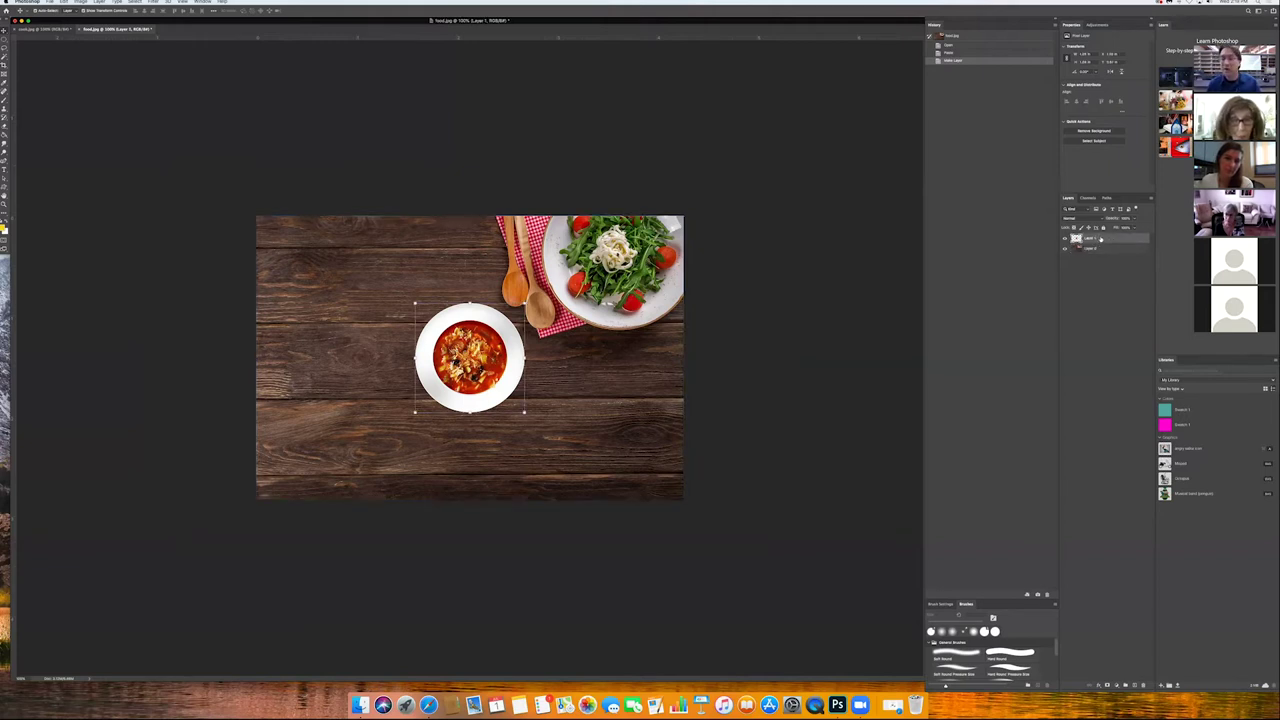
pyautogui.moveTo(1100, 239); pyautogui.dragTo(1096, 256)
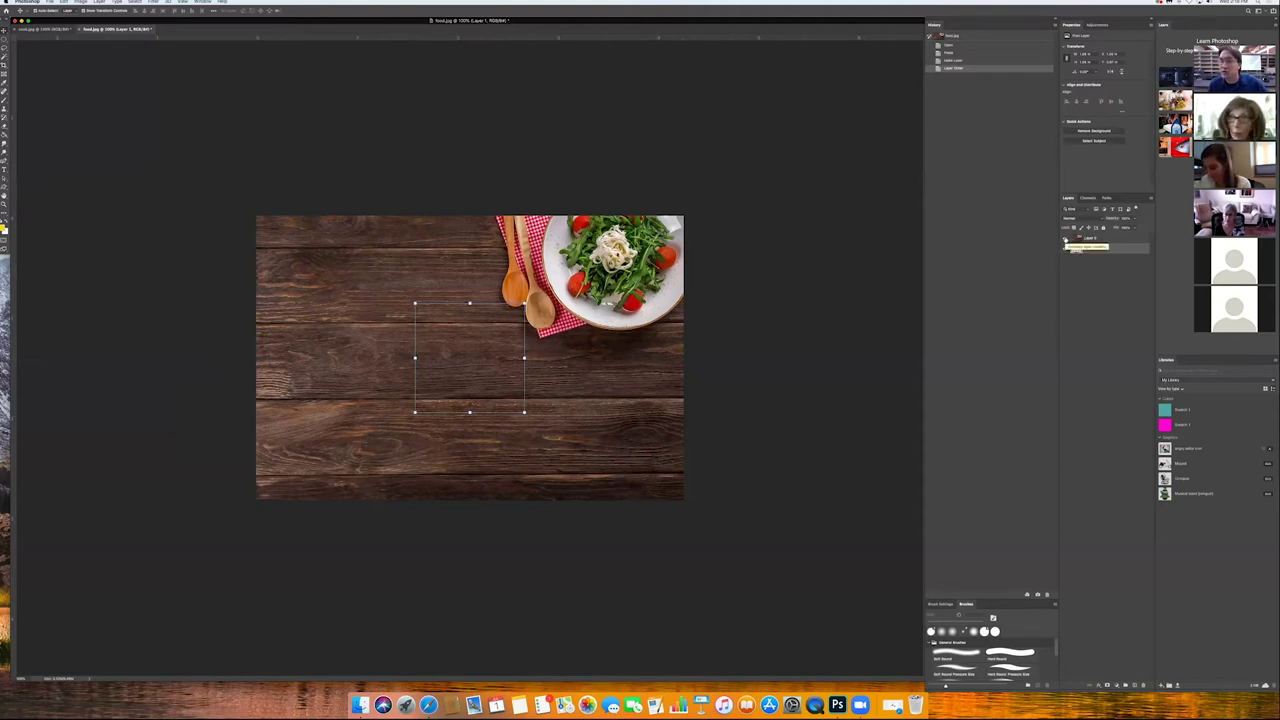
pyautogui.click(1065, 241)
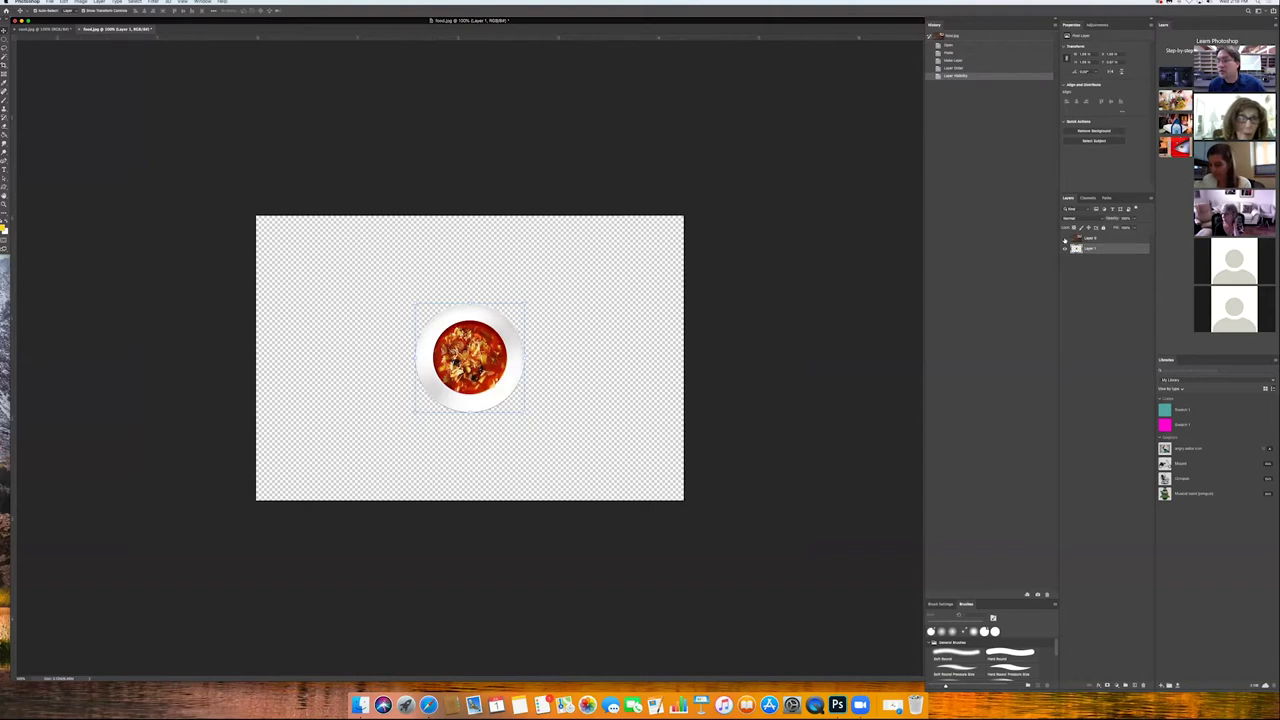
pyautogui.click(1065, 240)
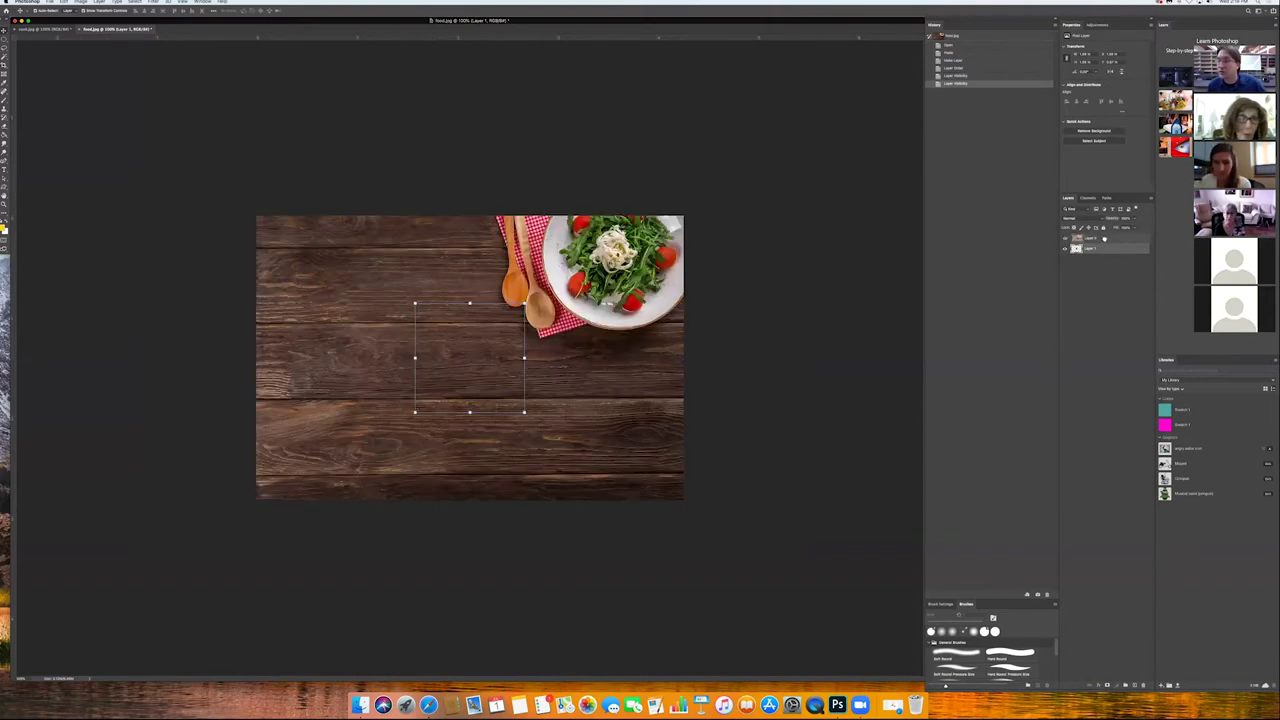
pyautogui.moveTo(1100, 238); pyautogui.dragTo(1100, 252)
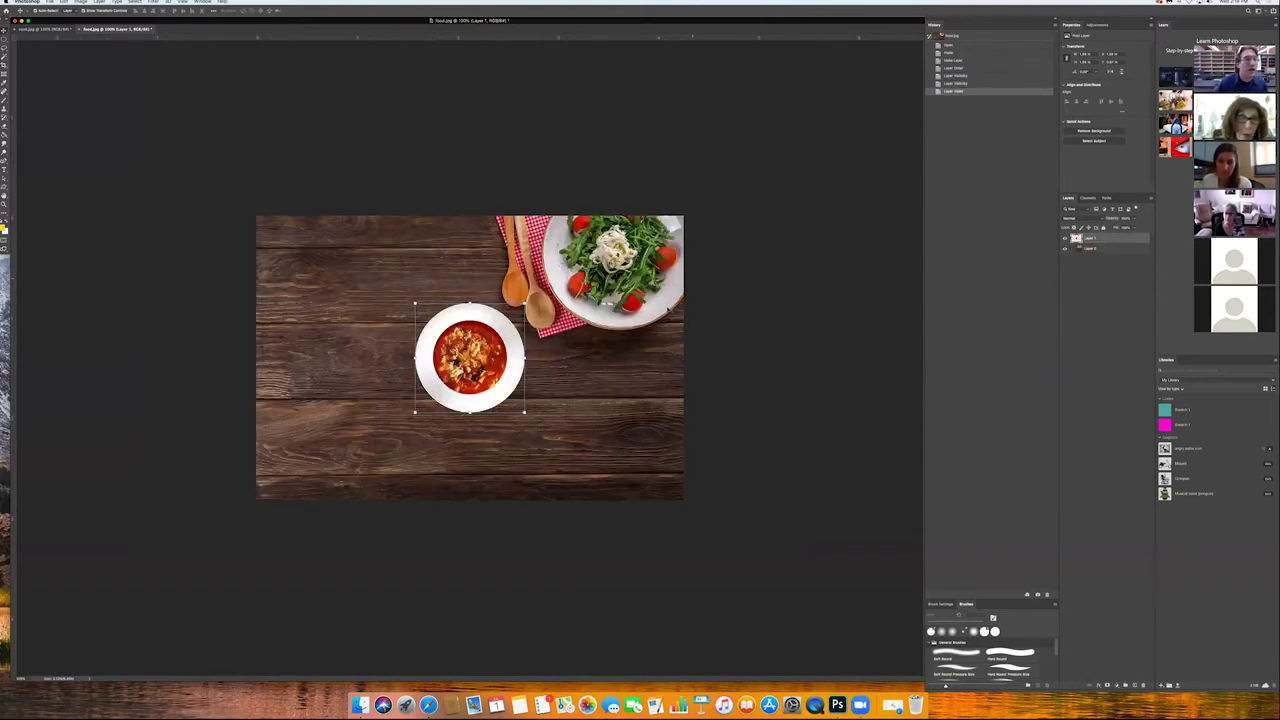
# Step: Draw an oval selection around the yellow soup plate in cook.jpg, then return to food.jpg
pyautogui.click(38, 29)
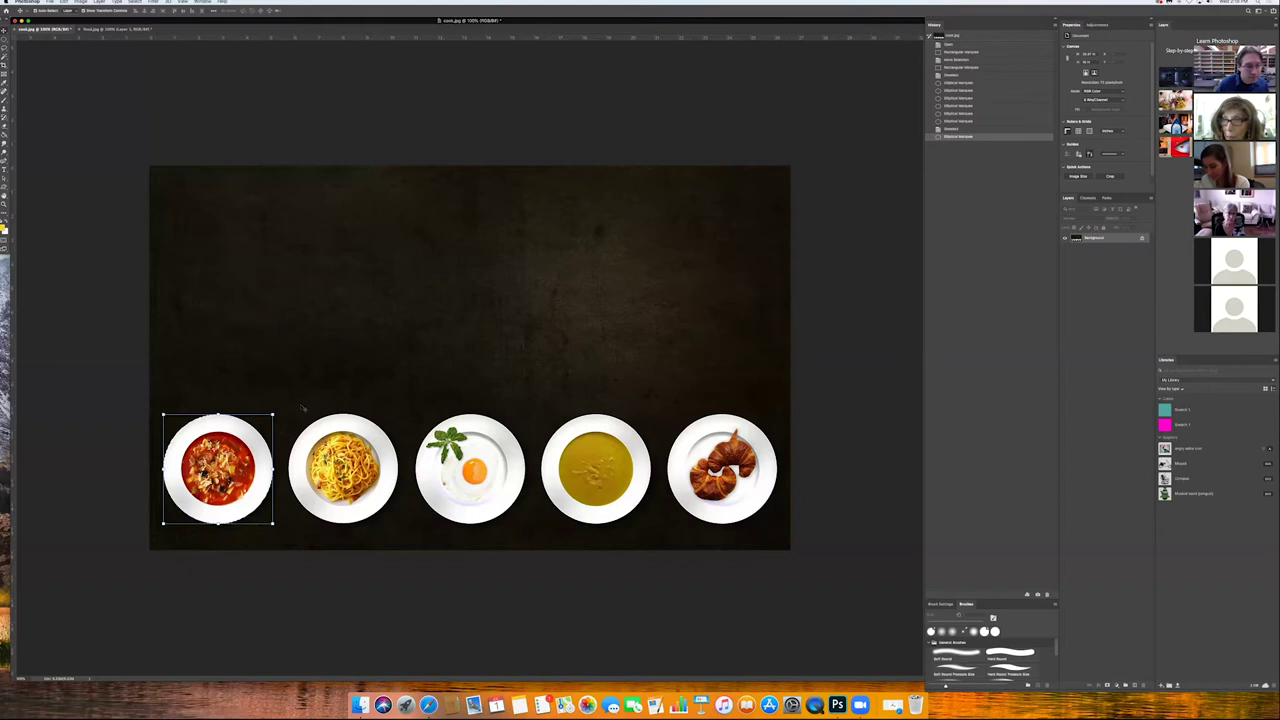
pyautogui.press('Return')
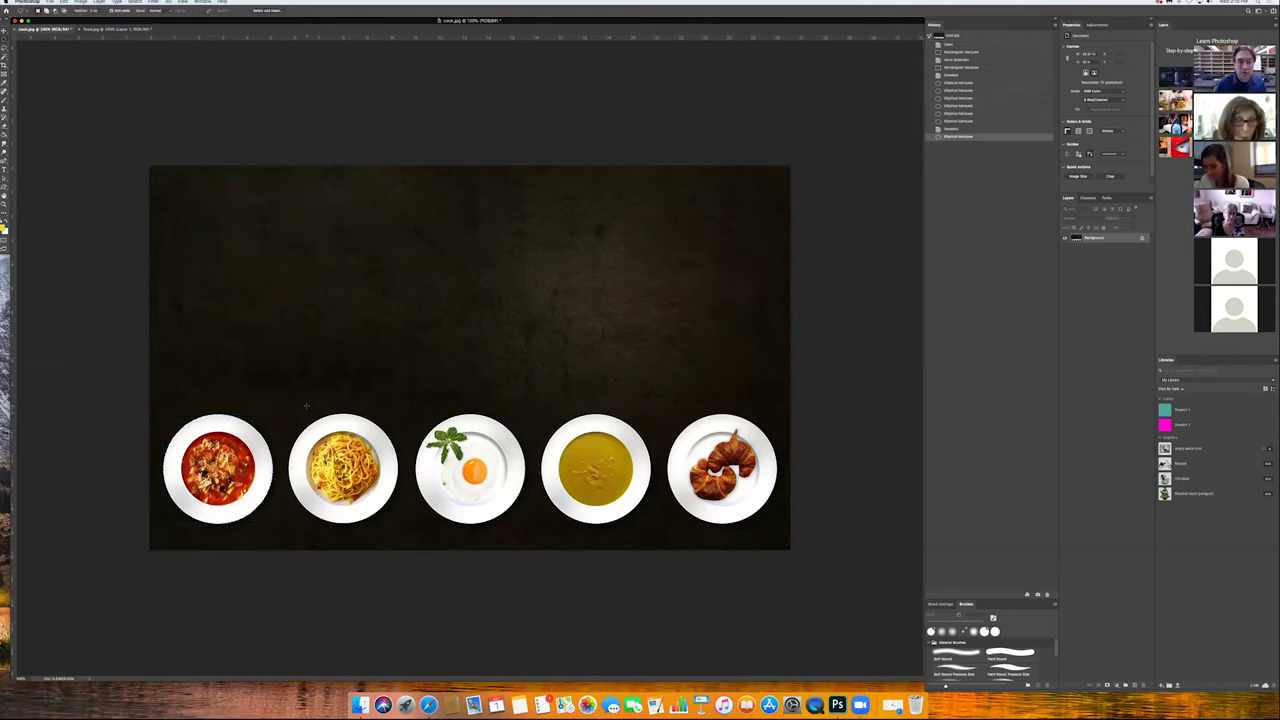
pyautogui.moveTo(548, 413); pyautogui.dragTo(649, 532)
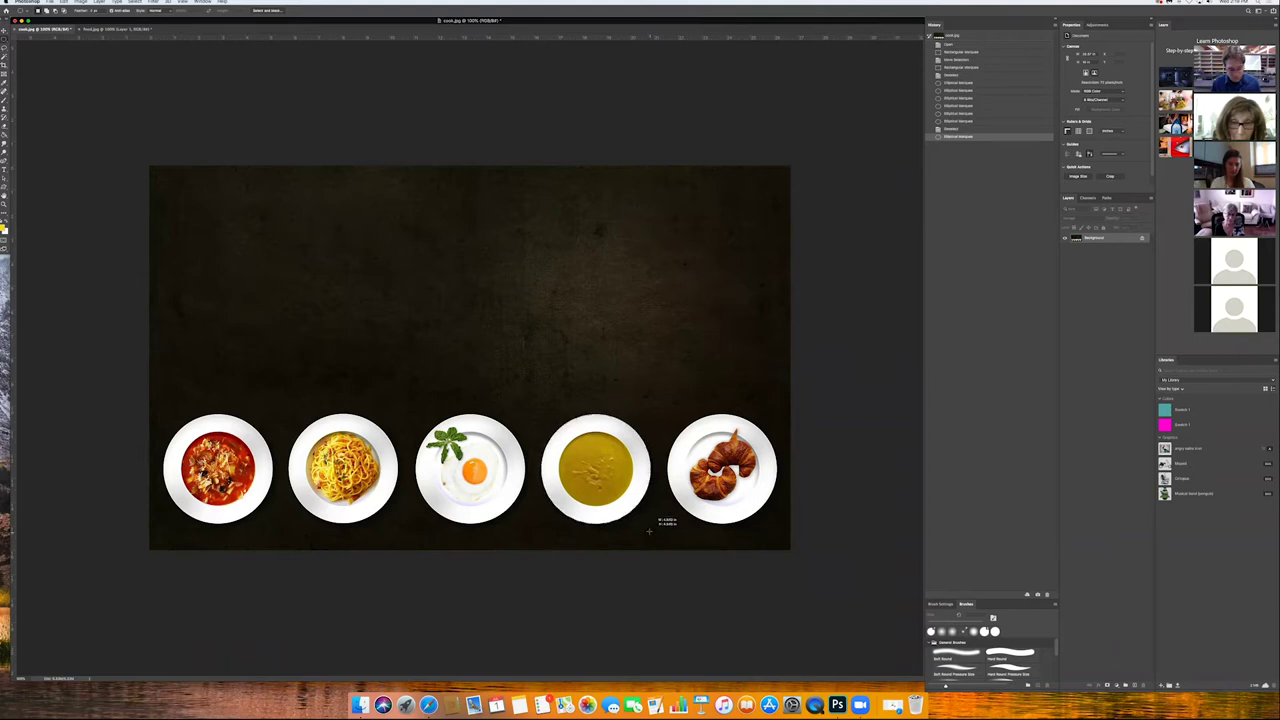
pyautogui.moveTo(649, 532); pyautogui.dragTo(649, 532)
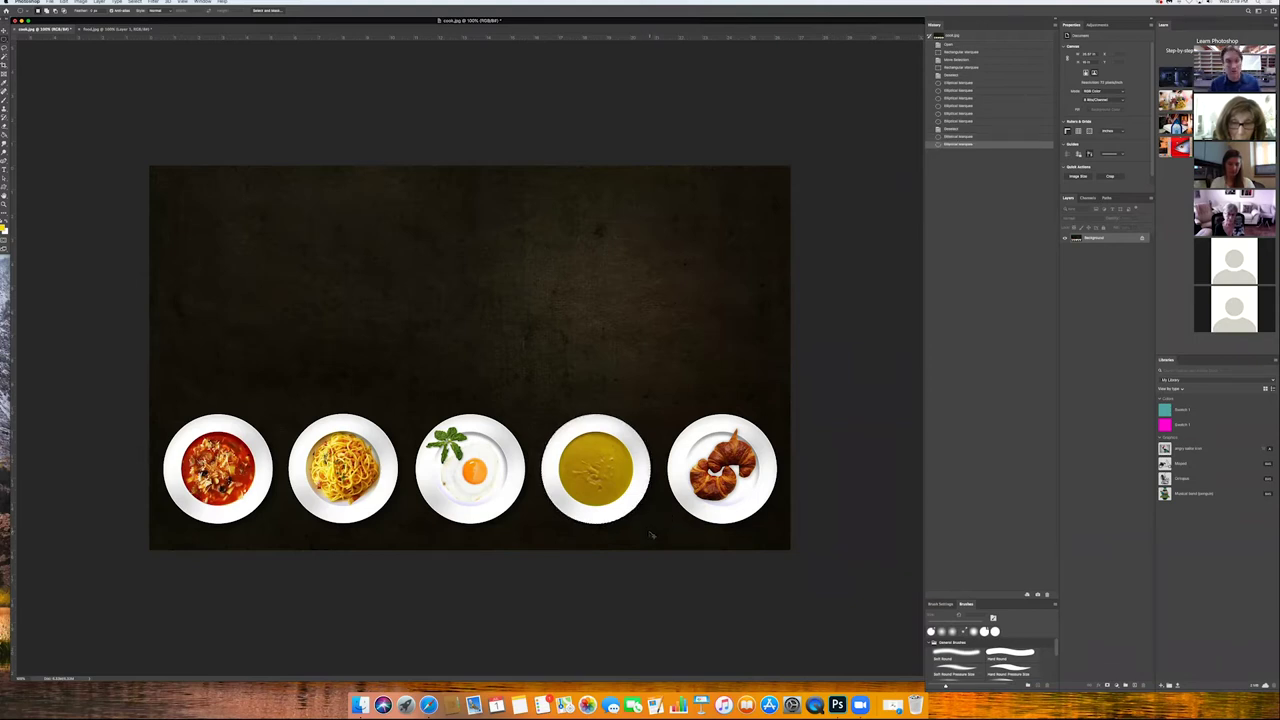
pyautogui.click(128, 28)
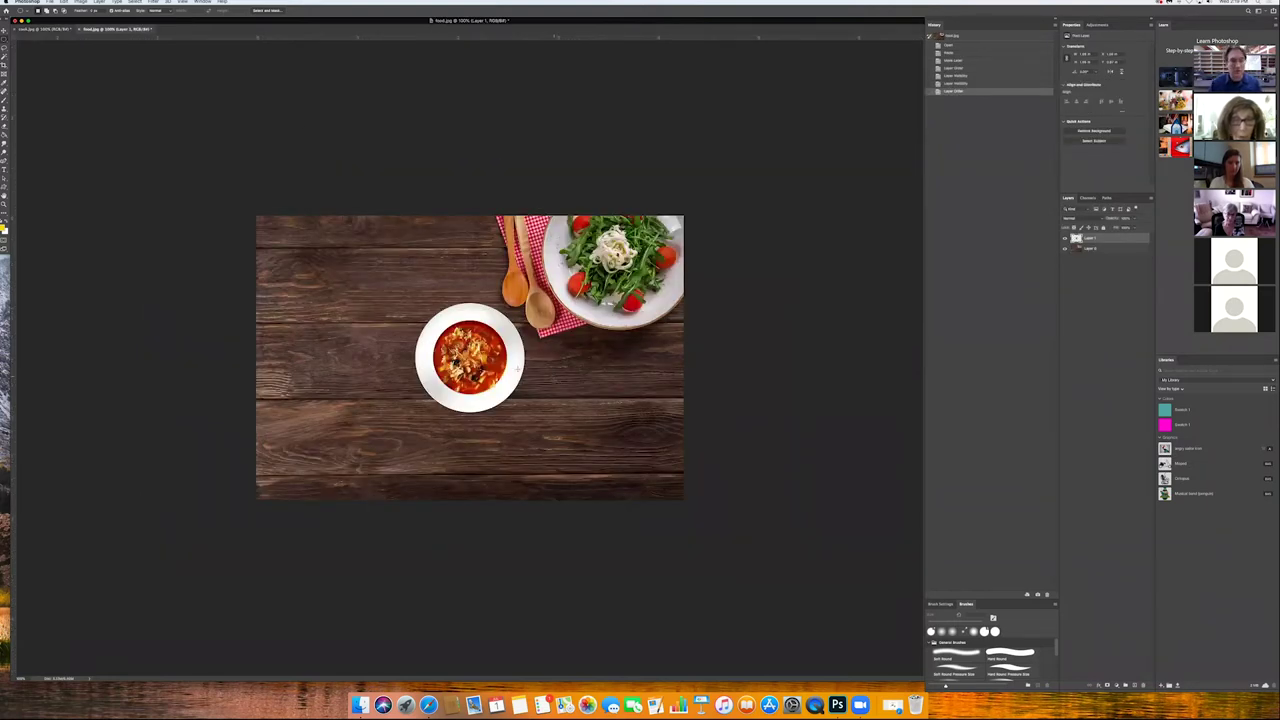
# Step: Paste the yellow soup plate at the table's lower left and set the red bowl beside it
pyautogui.press('super+v')
pyautogui.press('v')
pyautogui.moveTo(476, 303); pyautogui.dragTo(341, 266)
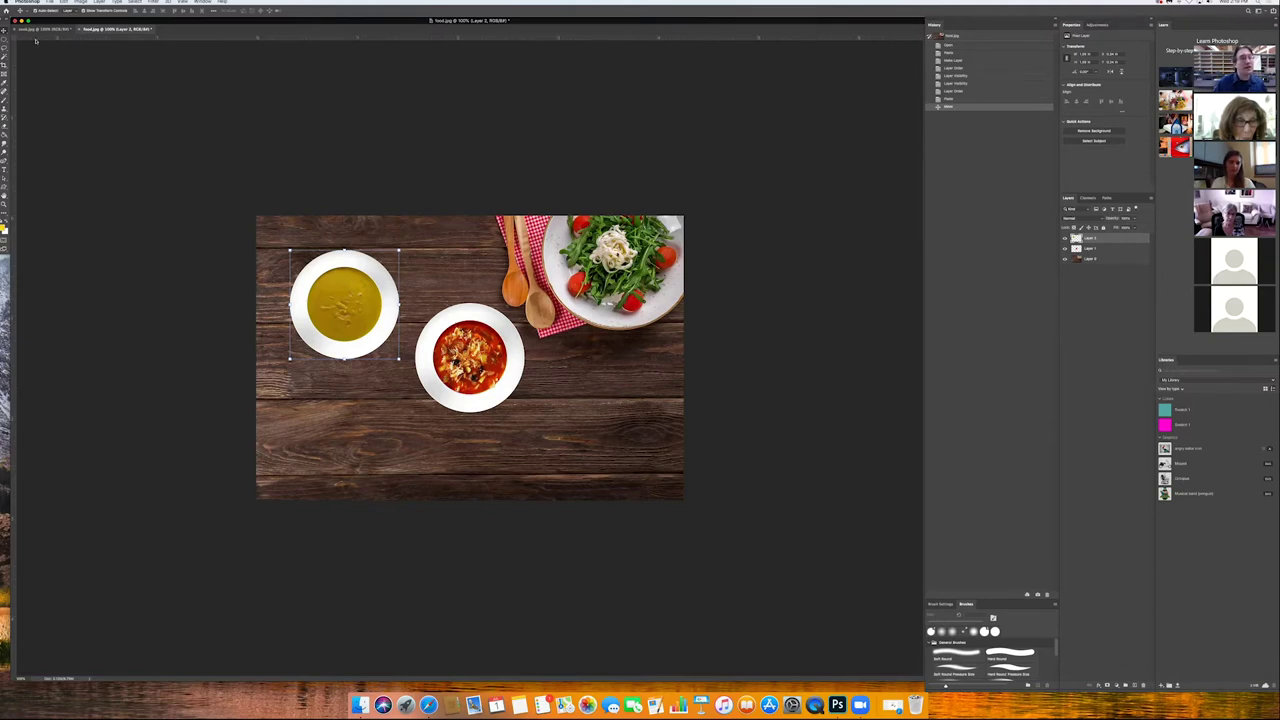
pyautogui.moveTo(347, 259); pyautogui.dragTo(344, 366)
pyautogui.moveTo(475, 314); pyautogui.dragTo(488, 337)
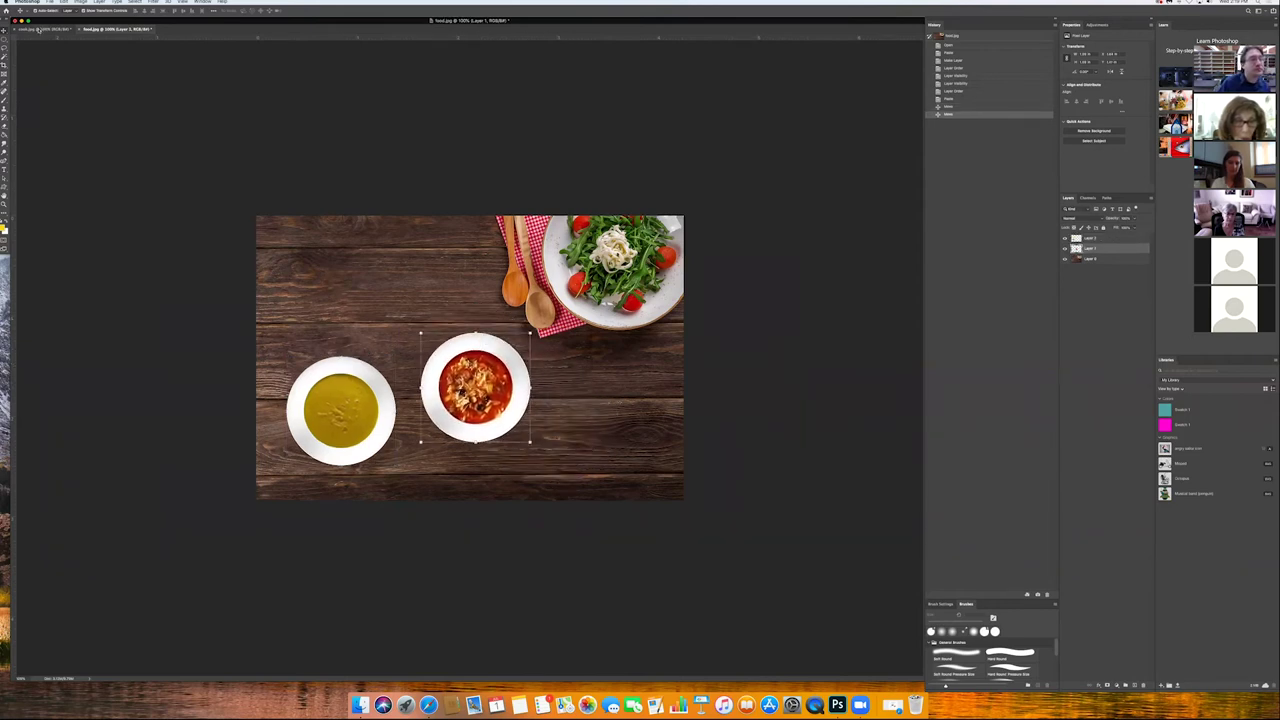
pyautogui.click(37, 29)
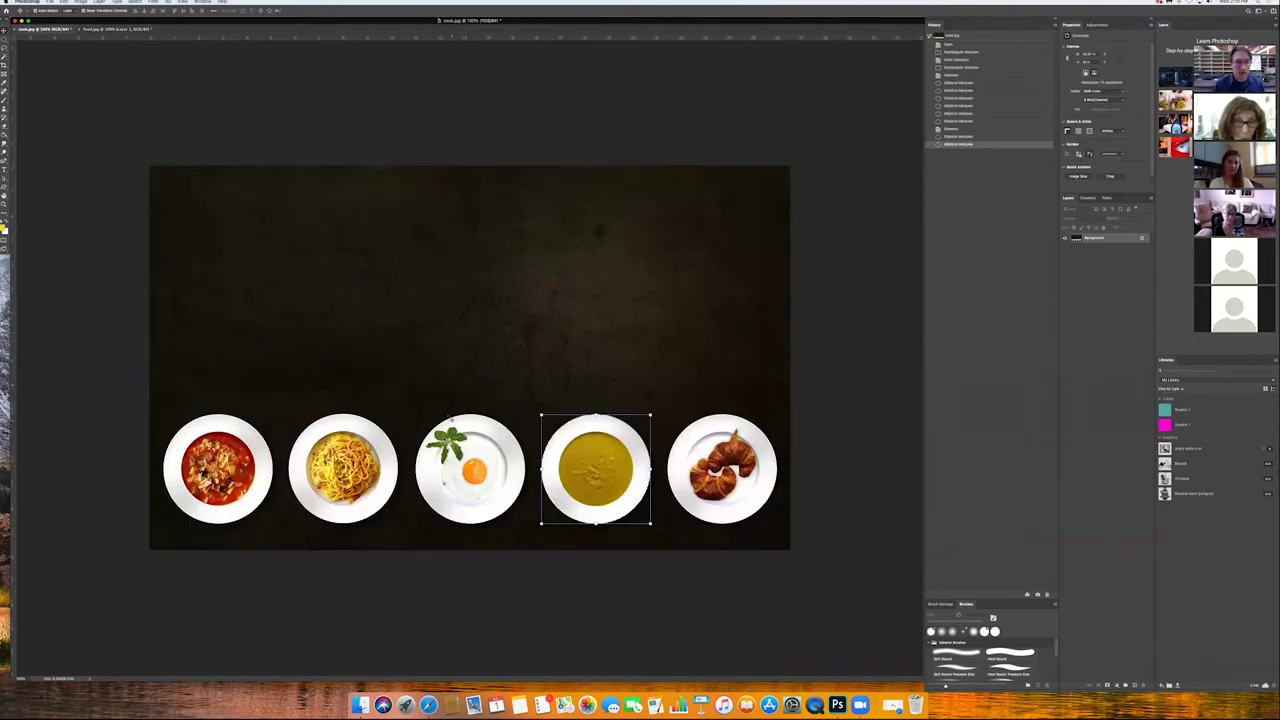
# Step: Draw an elliptical marquee around the fried-egg plate in cook.jpg and return to food.jpg
pyautogui.press('m')
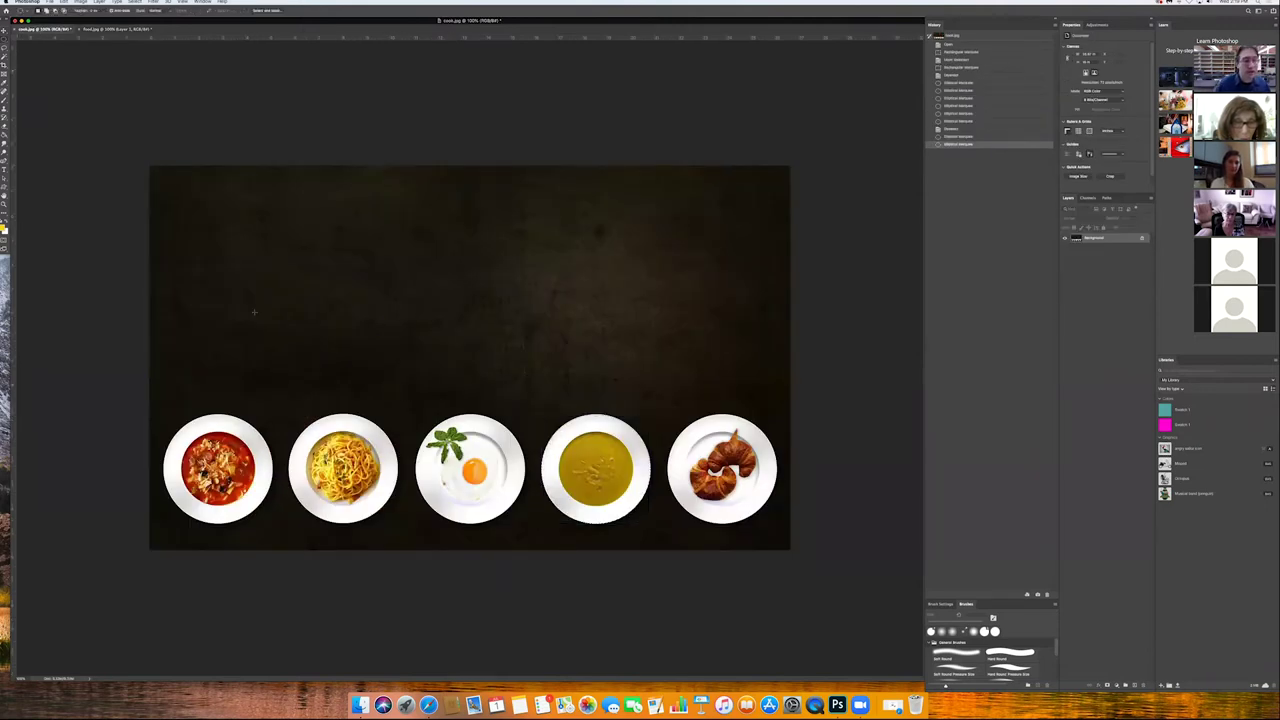
pyautogui.moveTo(416, 413); pyautogui.dragTo(524, 525)
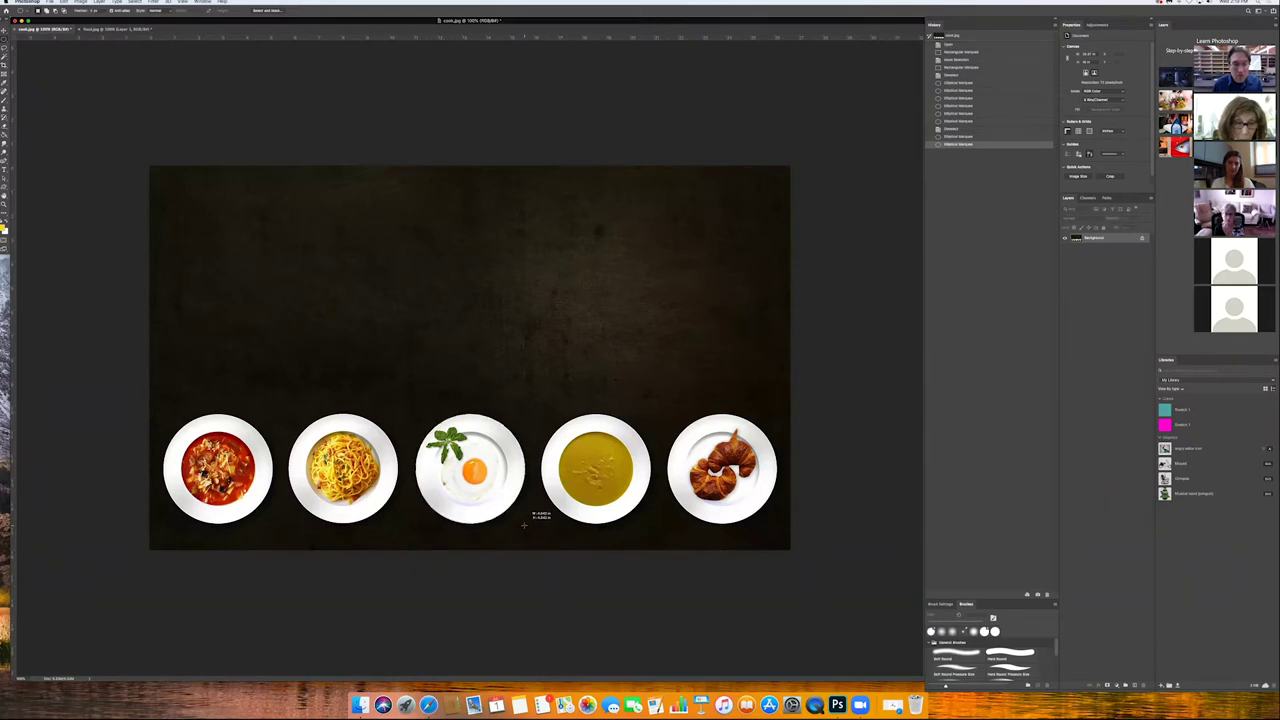
pyautogui.moveTo(523, 525); pyautogui.dragTo(523, 526)
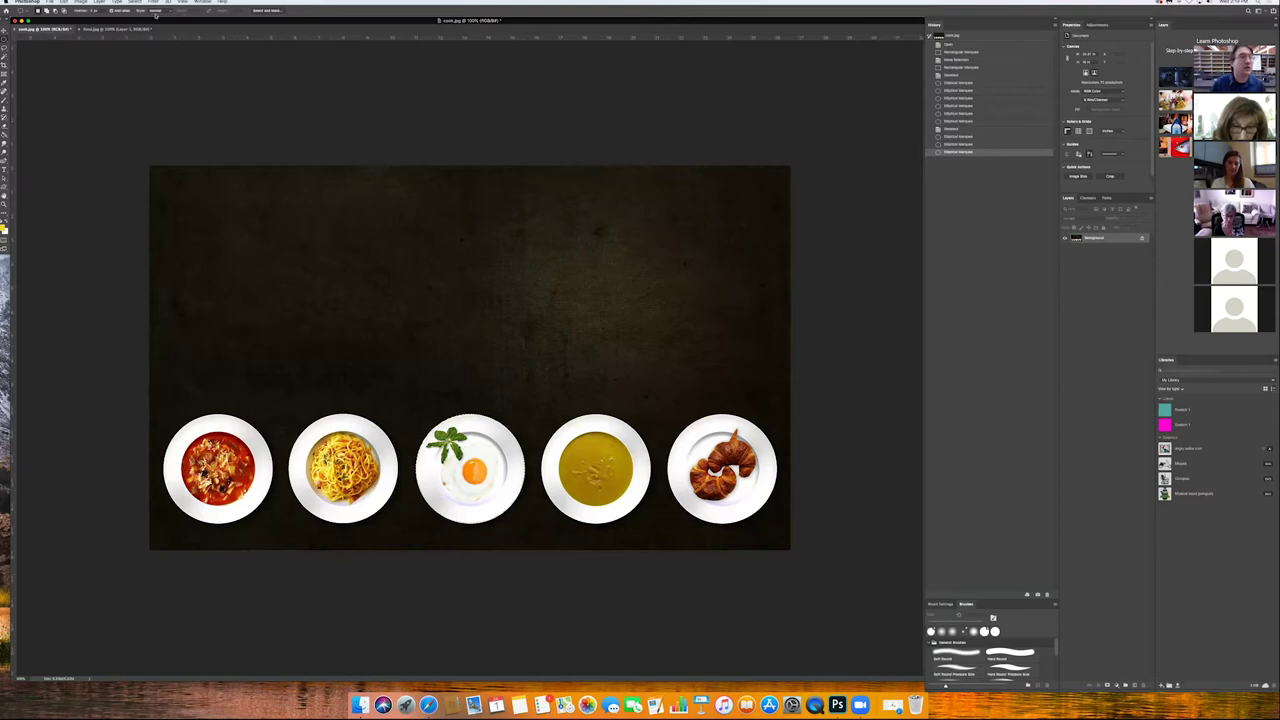
pyautogui.hotkey('ctrl', 'Tab')
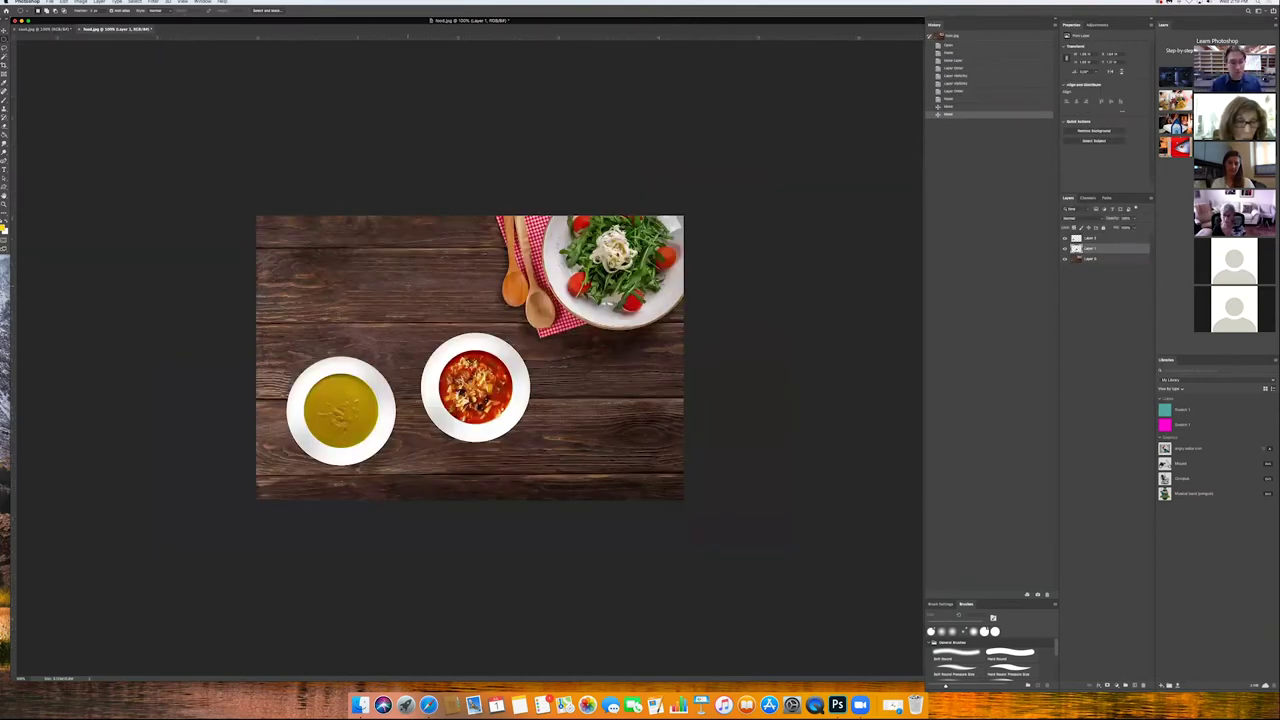
# Step: Paste the fried-egg plate into the empty top-left corner of the table
pyautogui.hotkey('ctrl', 'v')
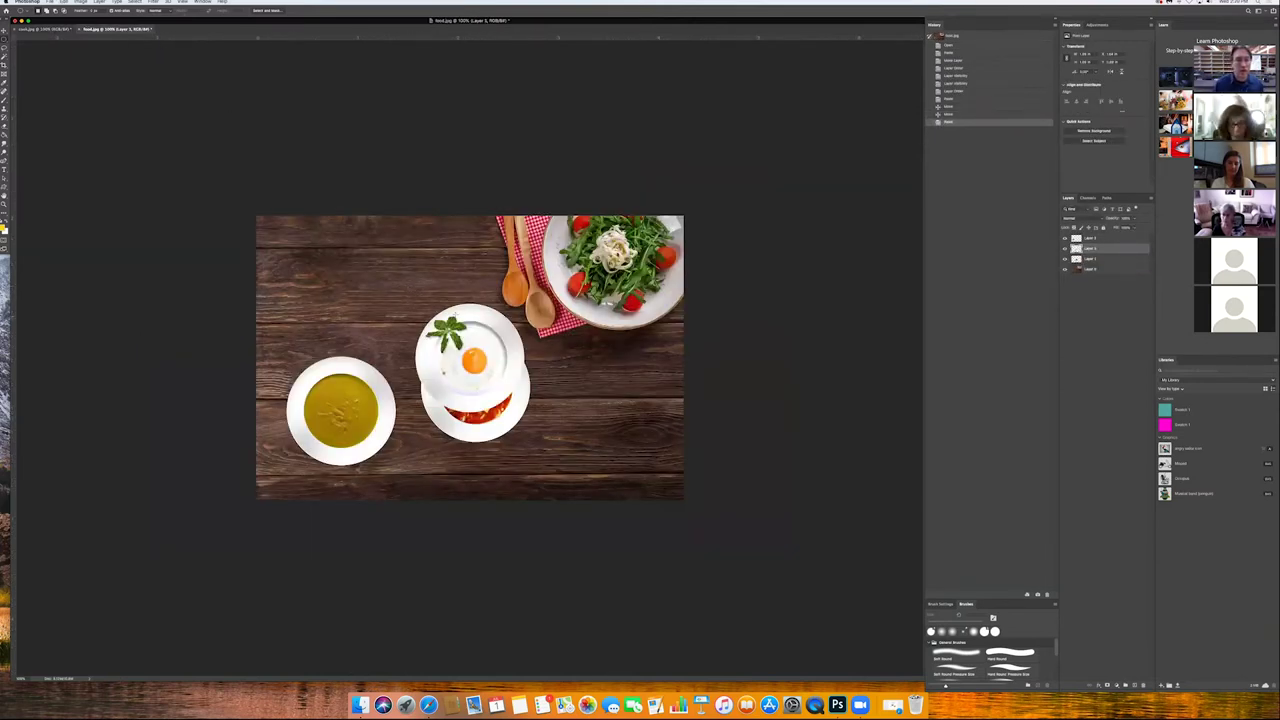
pyautogui.press('v')
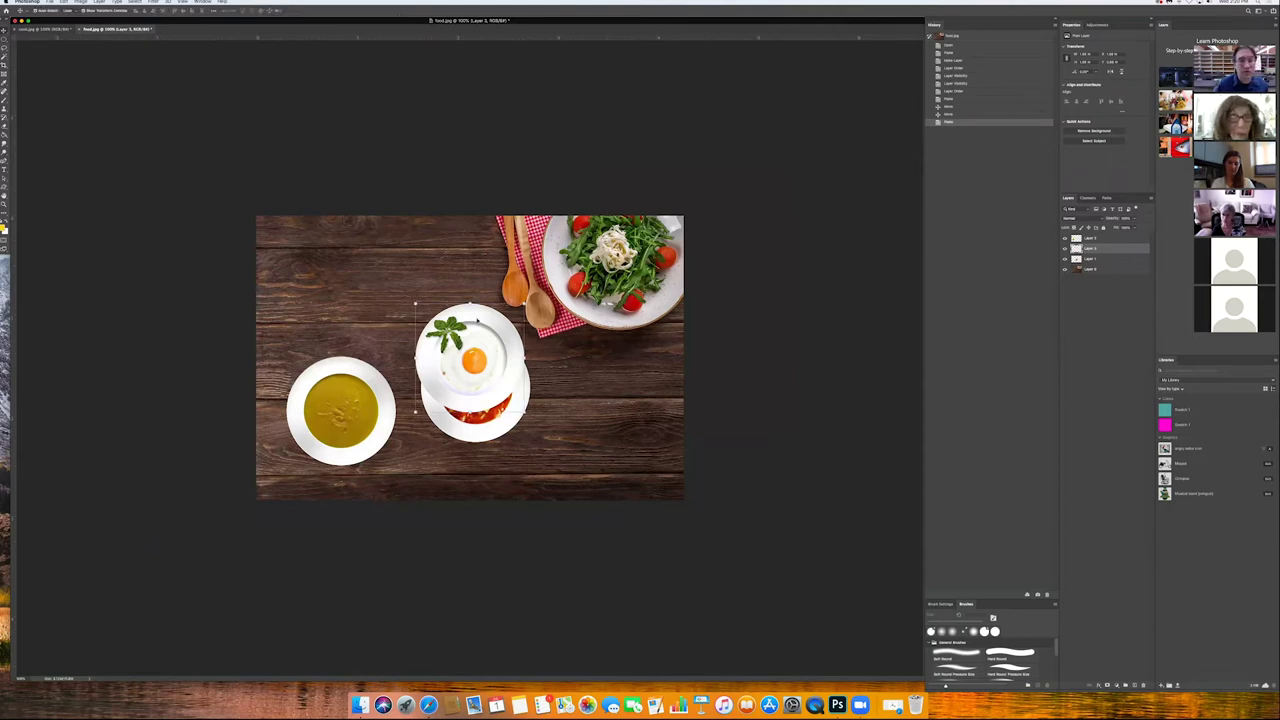
pyautogui.moveTo(470, 360); pyautogui.dragTo(370, 274)
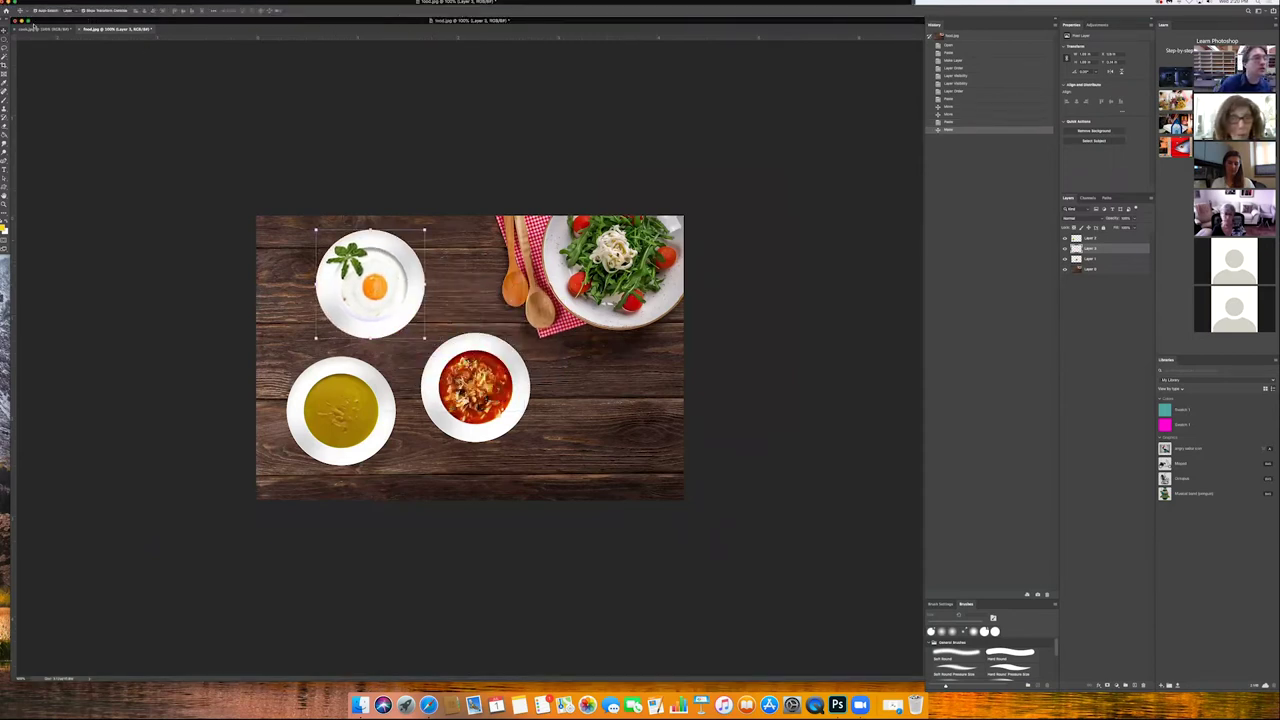
pyautogui.click(40, 28)
pyautogui.click(4, 39)
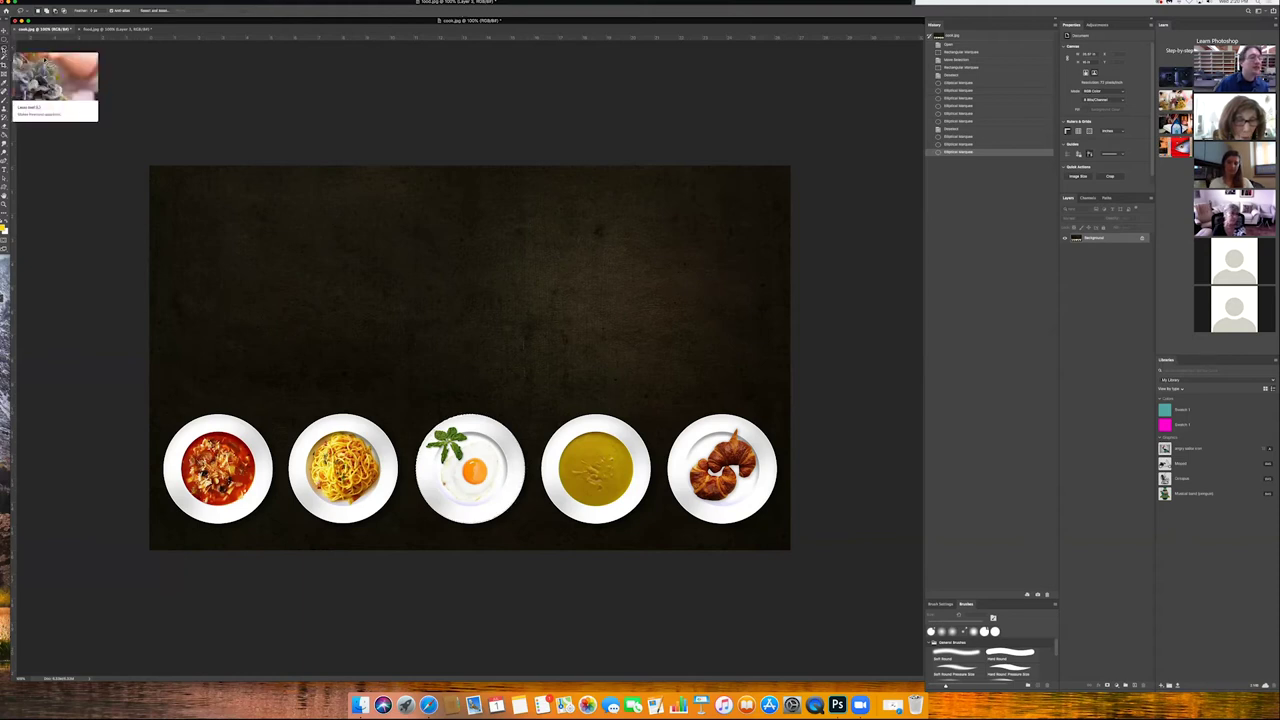
# Step: Trace a Magnetic Lasso selection around the croissant plate in cook.jpg
pyautogui.click(4, 47)
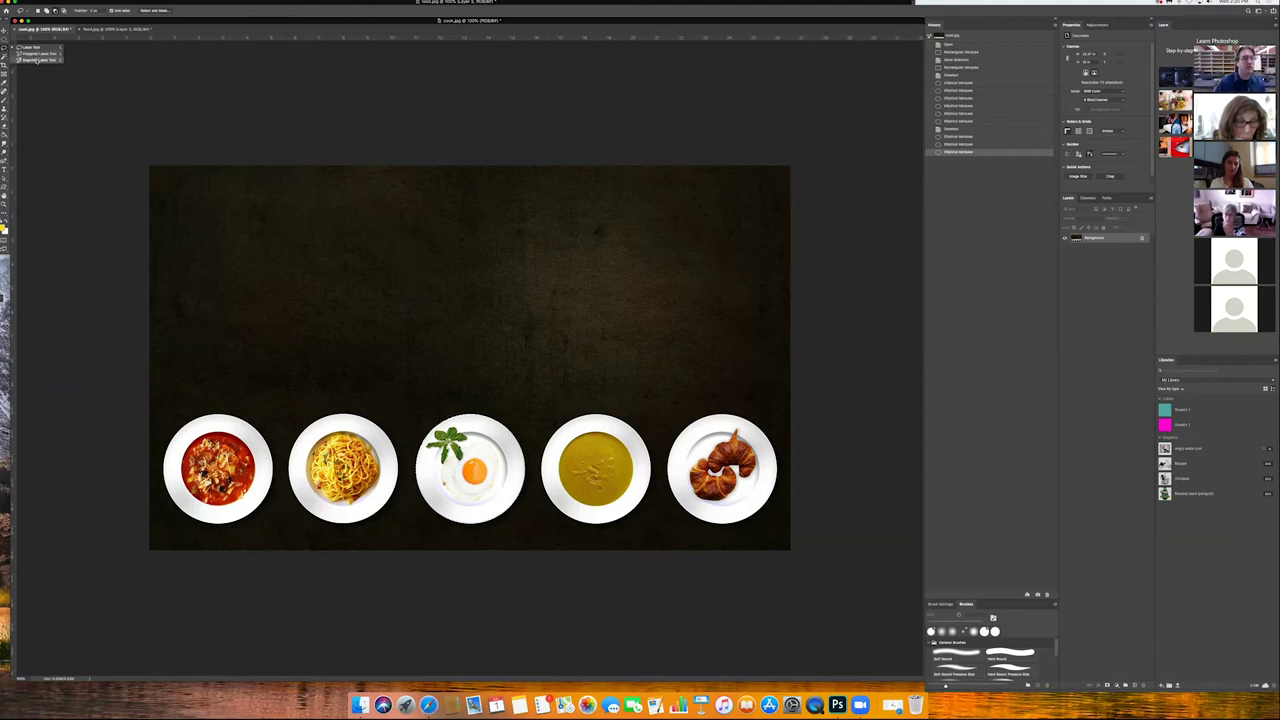
pyautogui.click(38, 60)
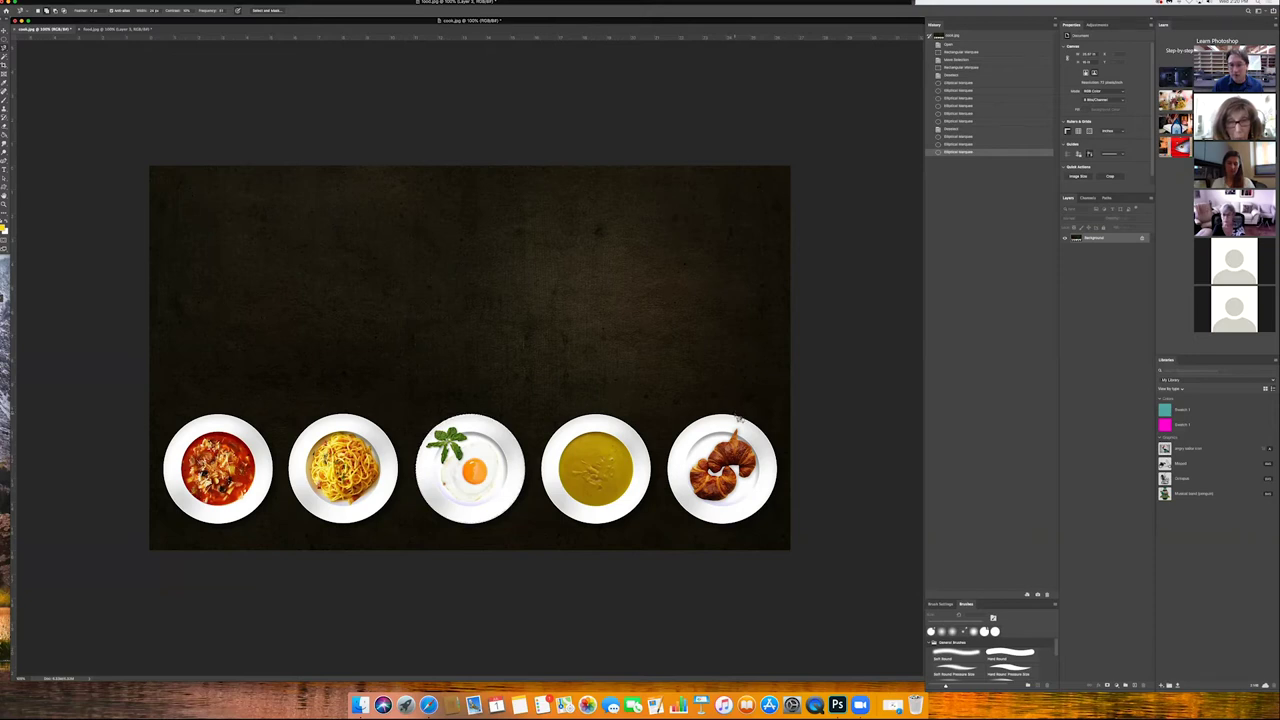
pyautogui.moveTo(770, 437)
pyautogui.mouseDown()
pyautogui.moveTo(786, 466)
pyautogui.moveTo(775, 500)
pyautogui.moveTo(732, 530)
pyautogui.moveTo(704, 526)
pyautogui.moveTo(678, 499)
pyautogui.moveTo(672, 456)
pyautogui.moveTo(690, 430)
pyautogui.moveTo(740, 419)
pyautogui.mouseUp()
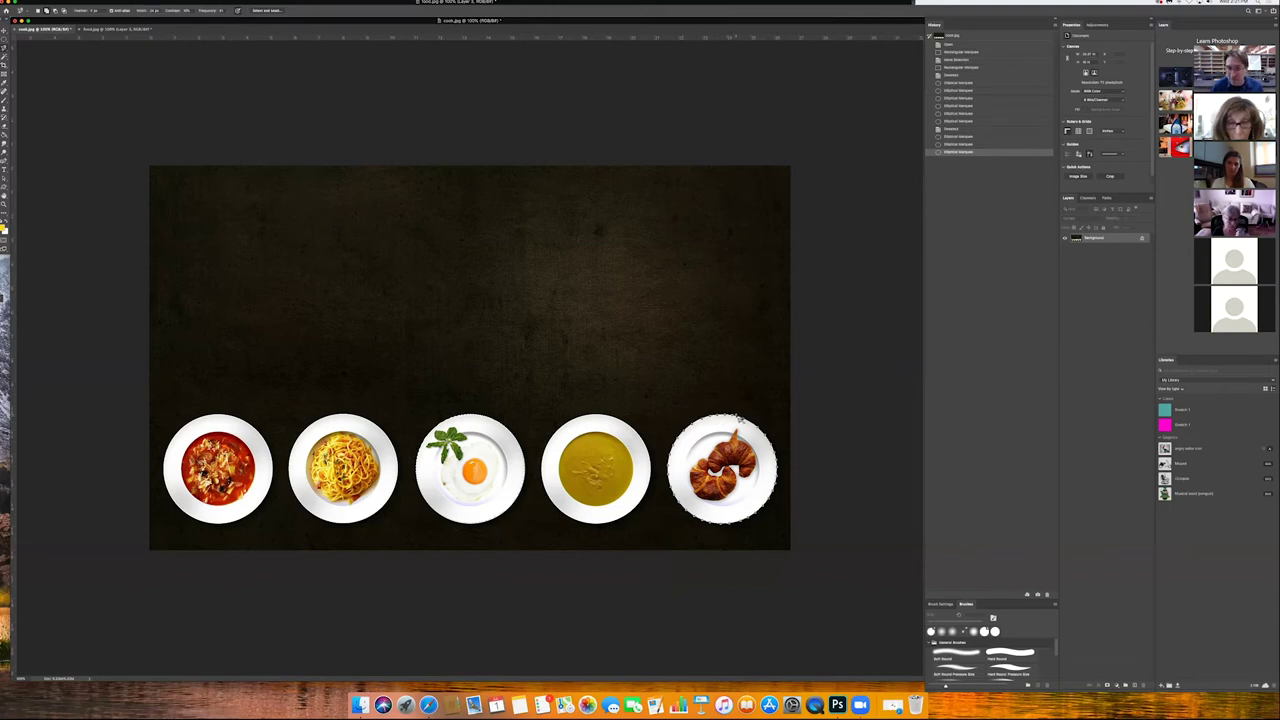
pyautogui.click(740, 419)
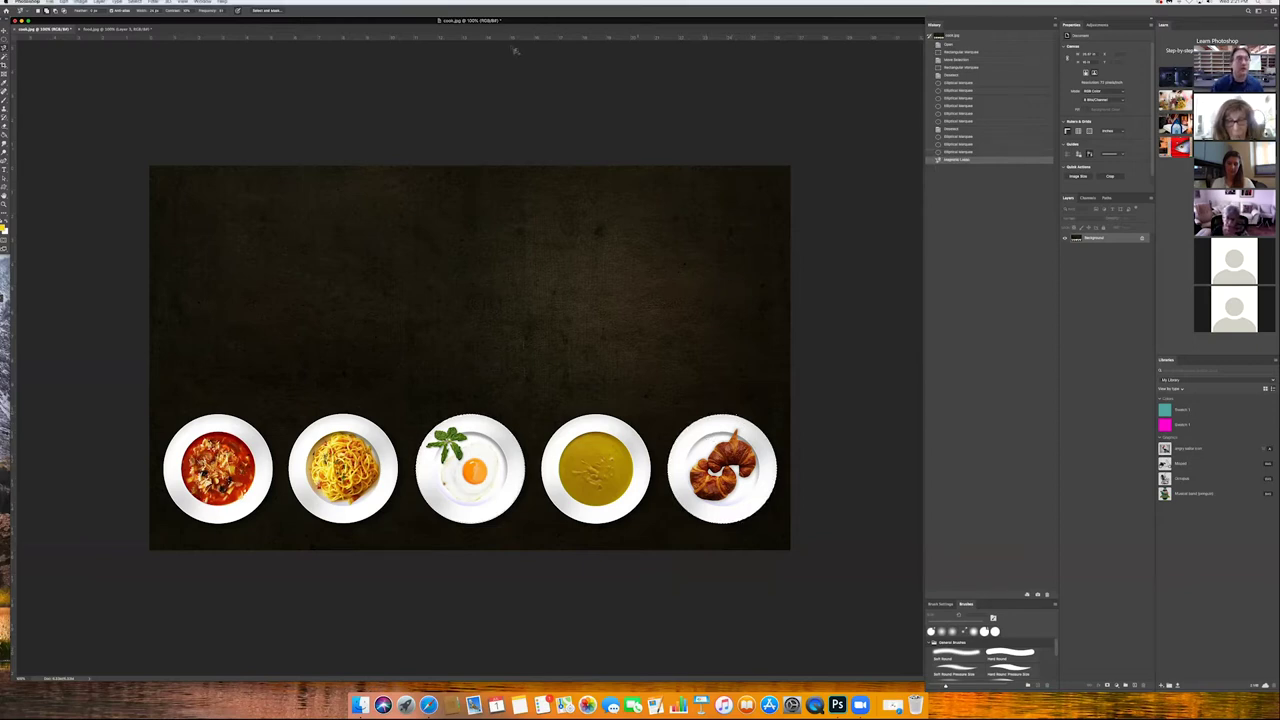
pyautogui.click(105, 29)
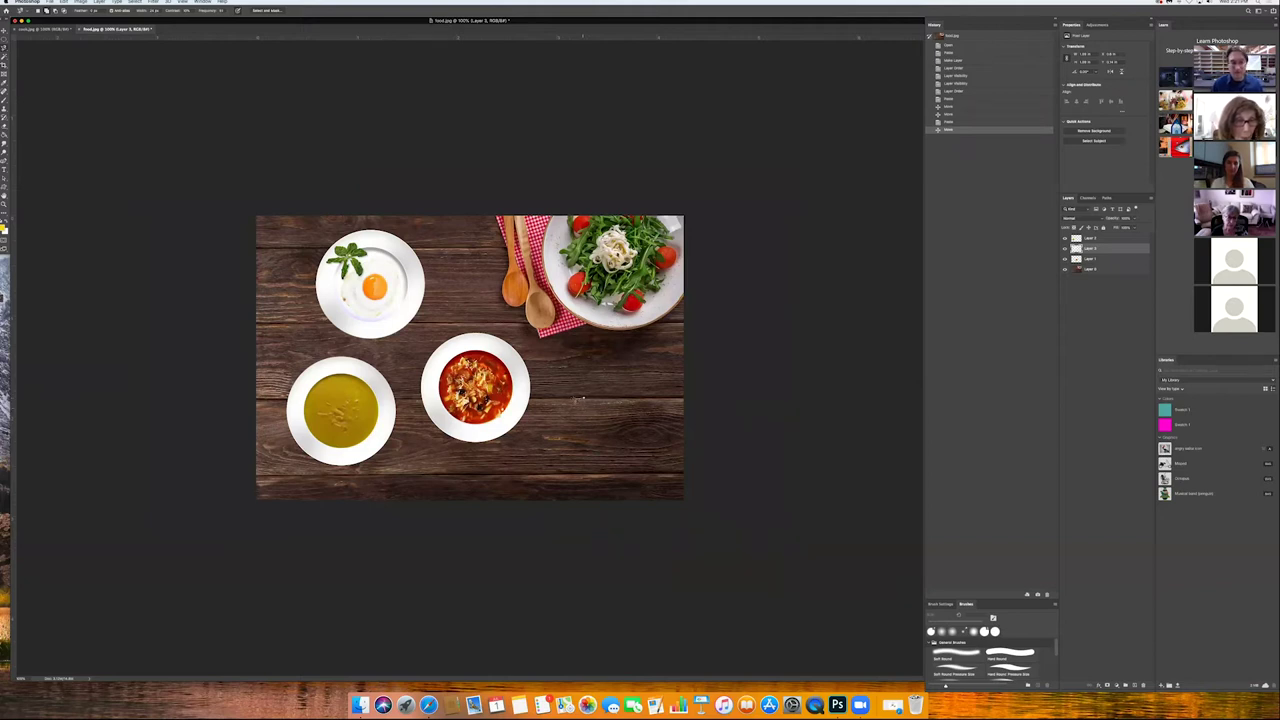
# Step: Paste the croissant selection into food.jpg, then delete the faulty croissant-and-egg layer
pyautogui.moveTo(584, 398)
pyautogui.mouseDown()
pyautogui.moveTo(420, 259)
pyautogui.moveTo(316, 128)
pyautogui.moveTo(331, 141)
pyautogui.mouseUp()
pyautogui.click(47, 28)
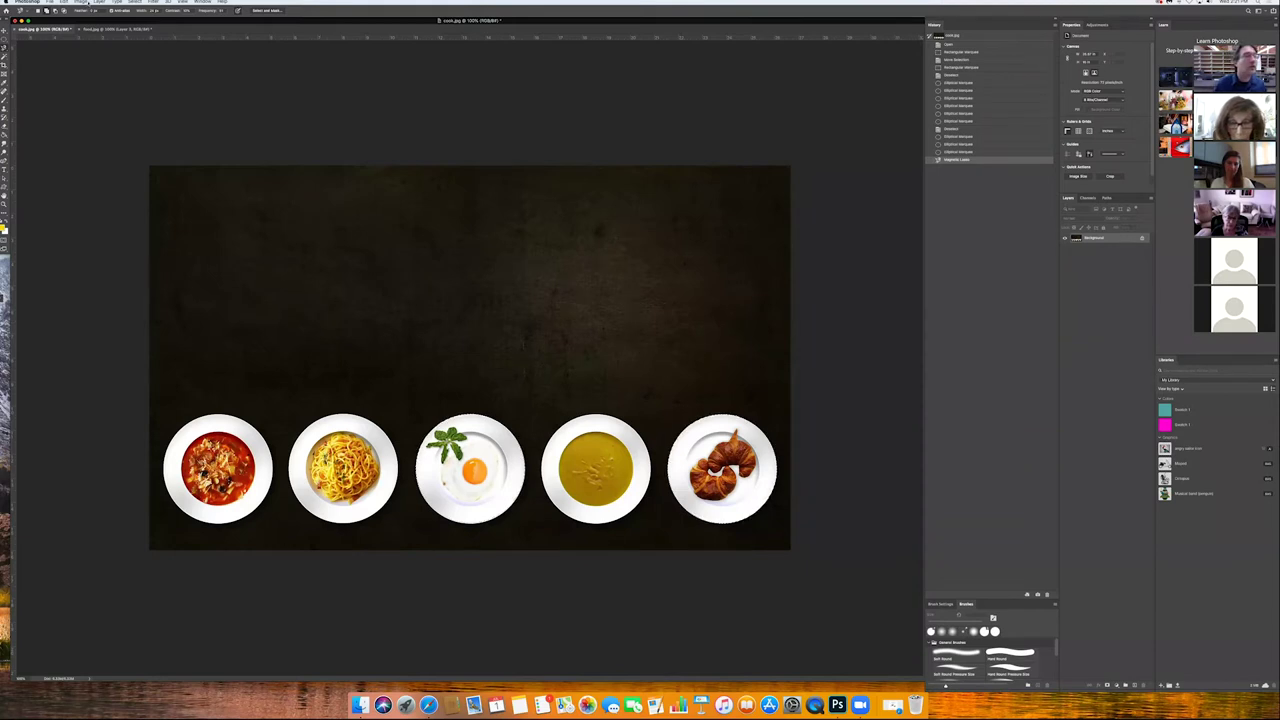
pyautogui.click(64, 2)
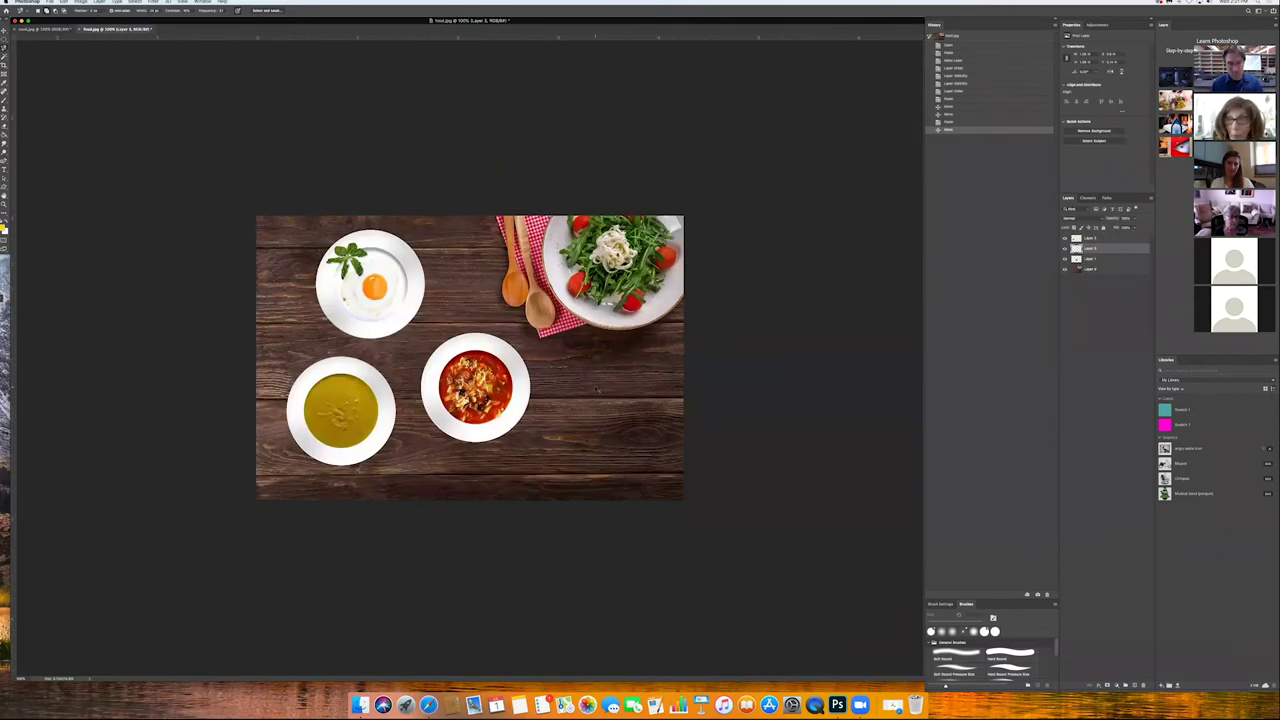
pyautogui.press('cmd+v')
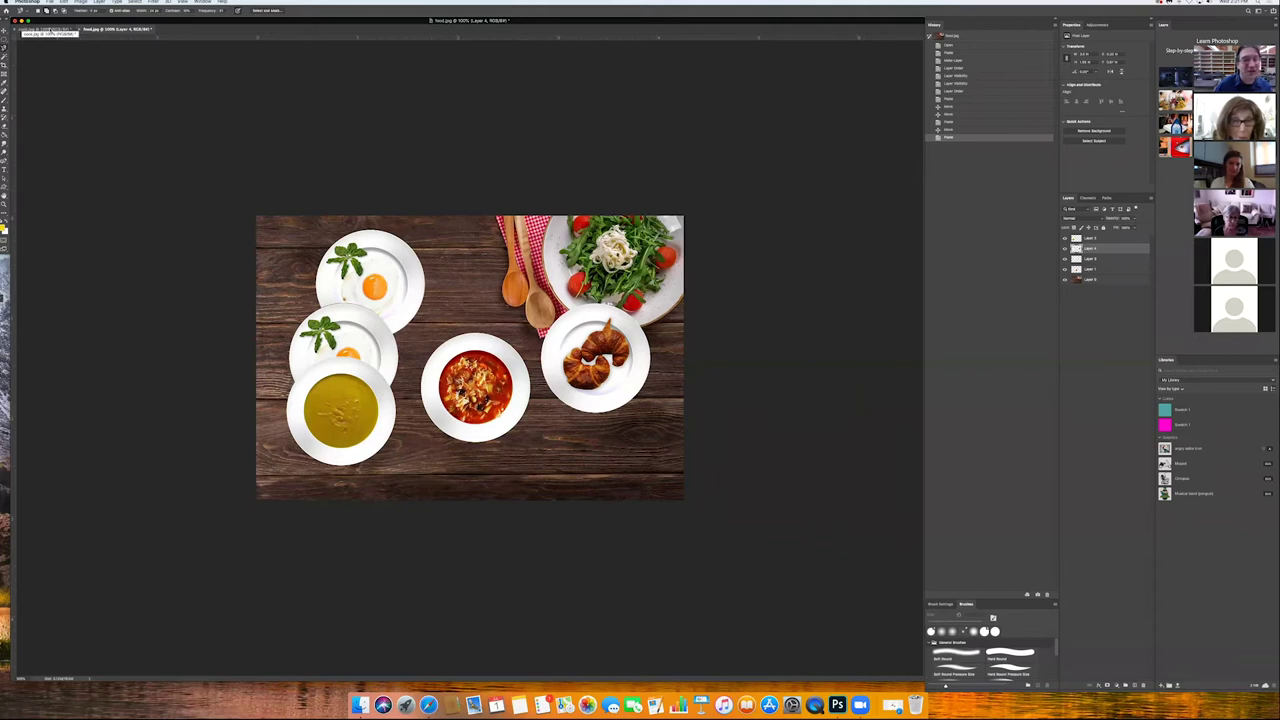
pyautogui.click(45, 29)
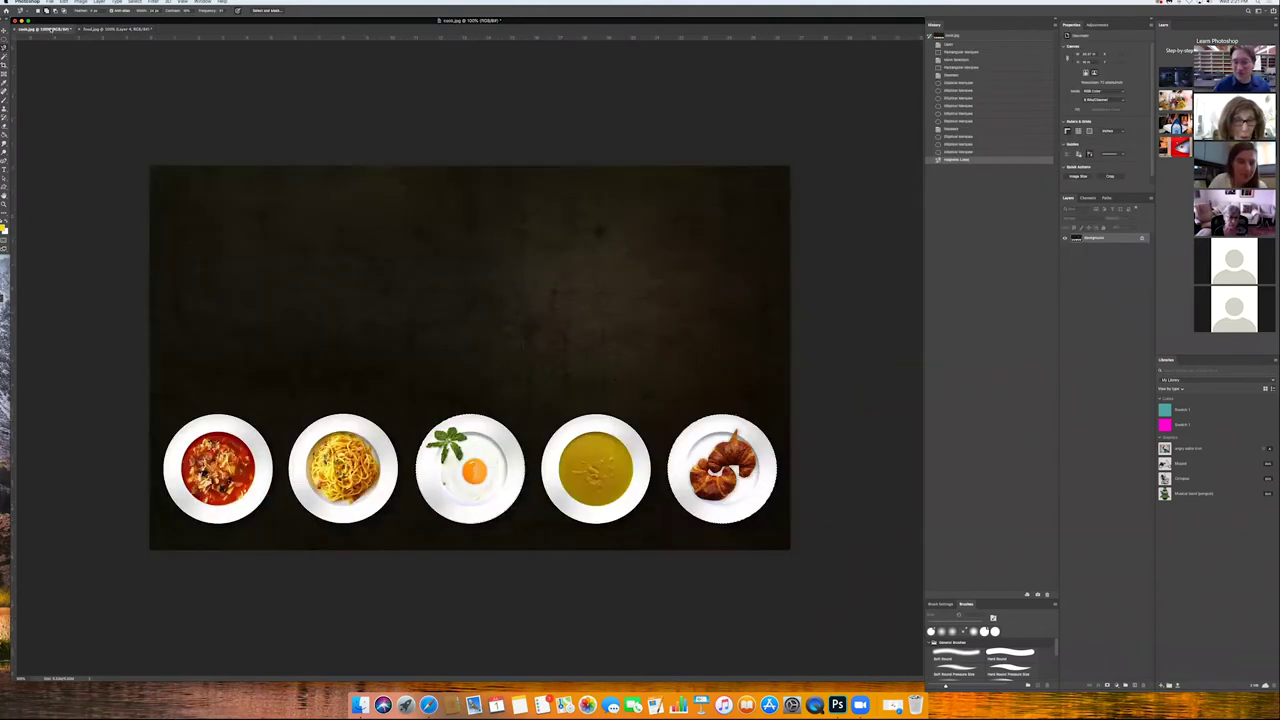
pyautogui.click(112, 29)
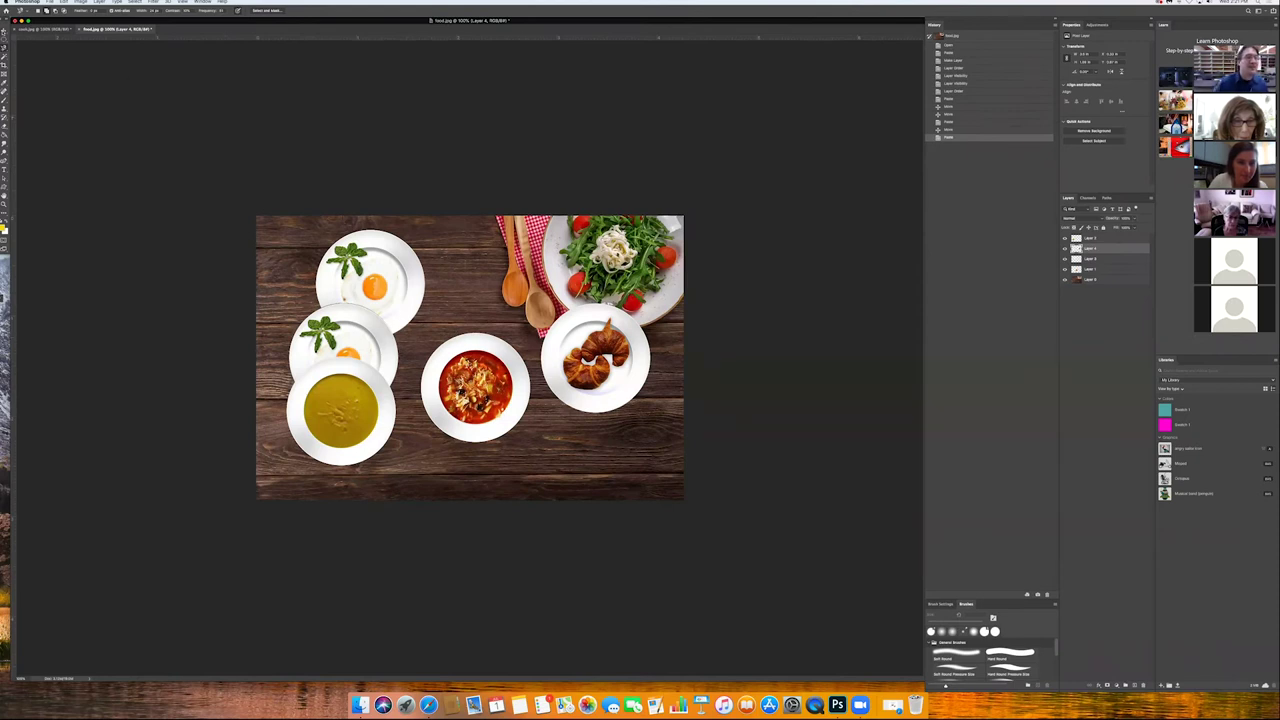
pyautogui.press('v')
pyautogui.moveTo(591, 314)
pyautogui.mouseDown()
pyautogui.moveTo(587, 343)
pyautogui.moveTo(630, 337)
pyautogui.moveTo(583, 333)
pyautogui.mouseUp()
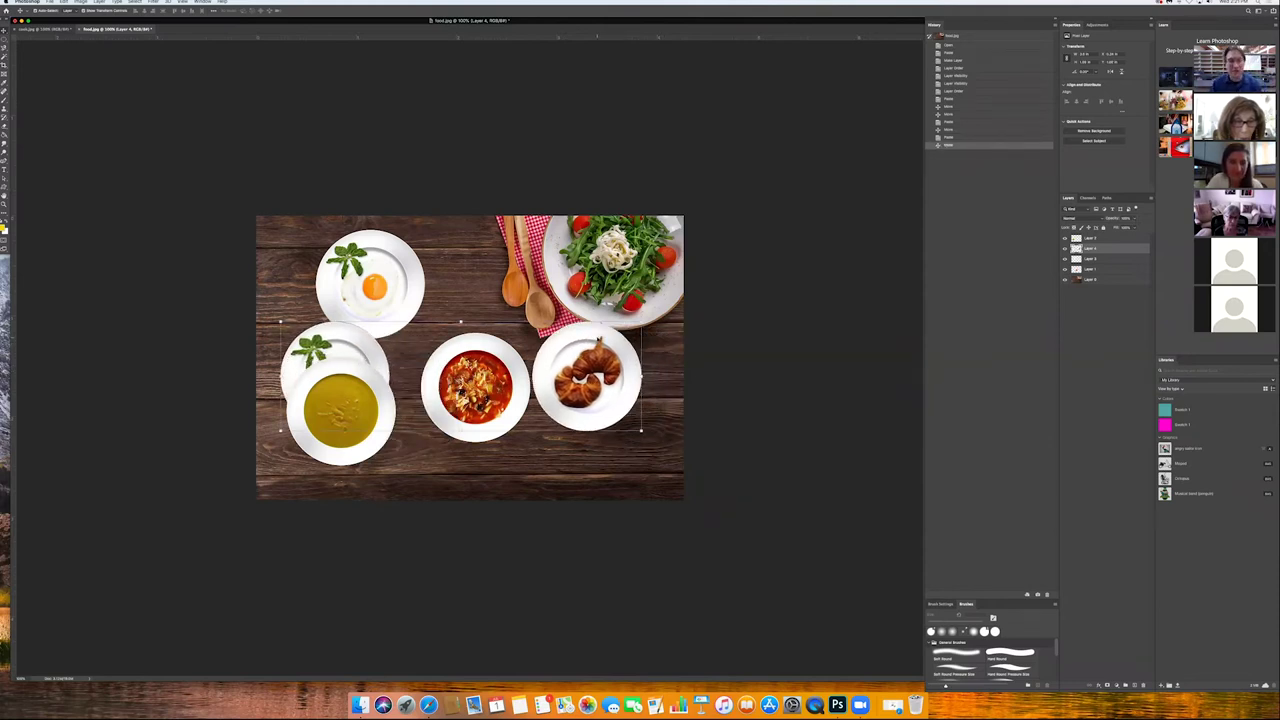
pyautogui.press('Delete')
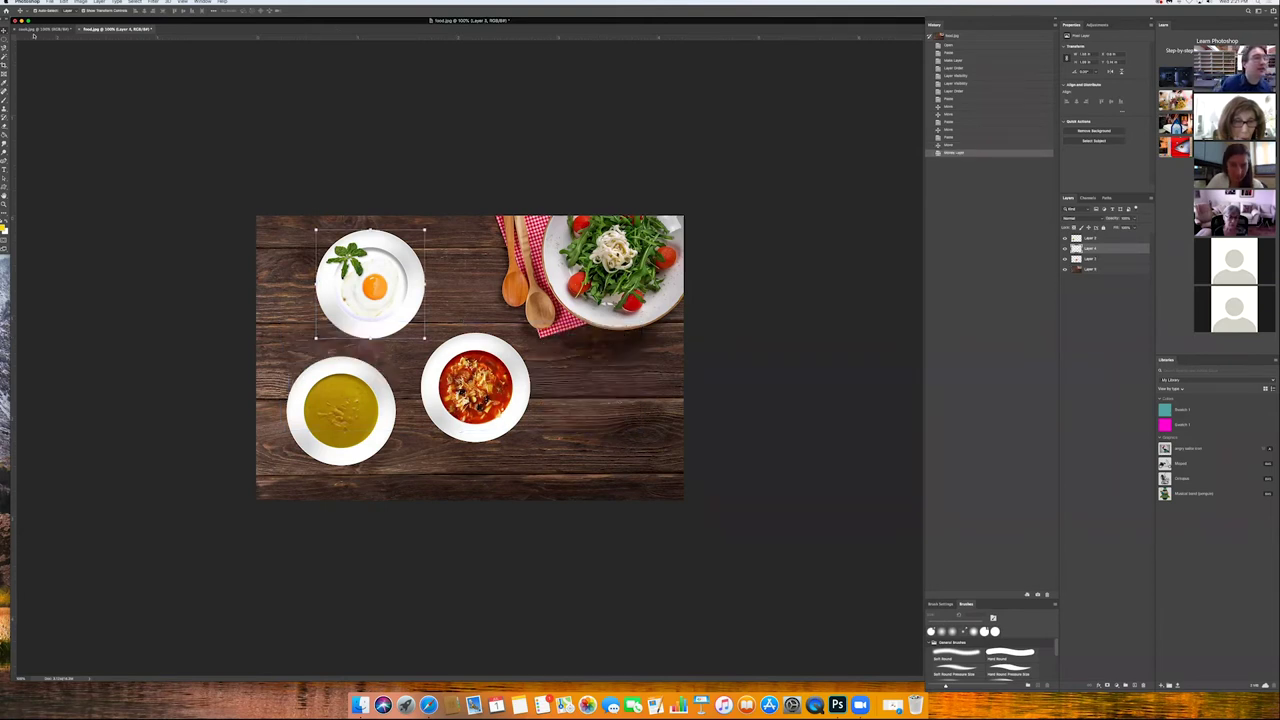
pyautogui.click(36, 30)
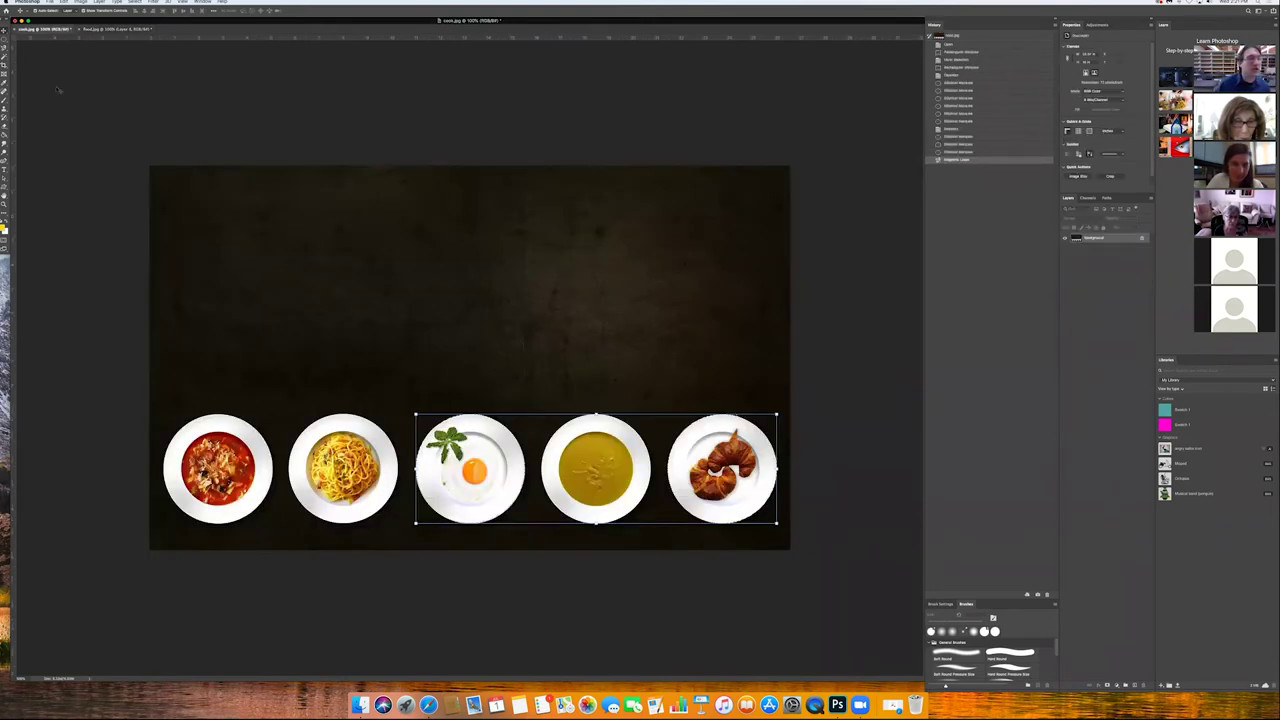
# Step: Select the croissant plate with the Quick Selection tool at an adjusted brush size
pyautogui.moveTo(4, 57); pyautogui.dragTo(46, 66)
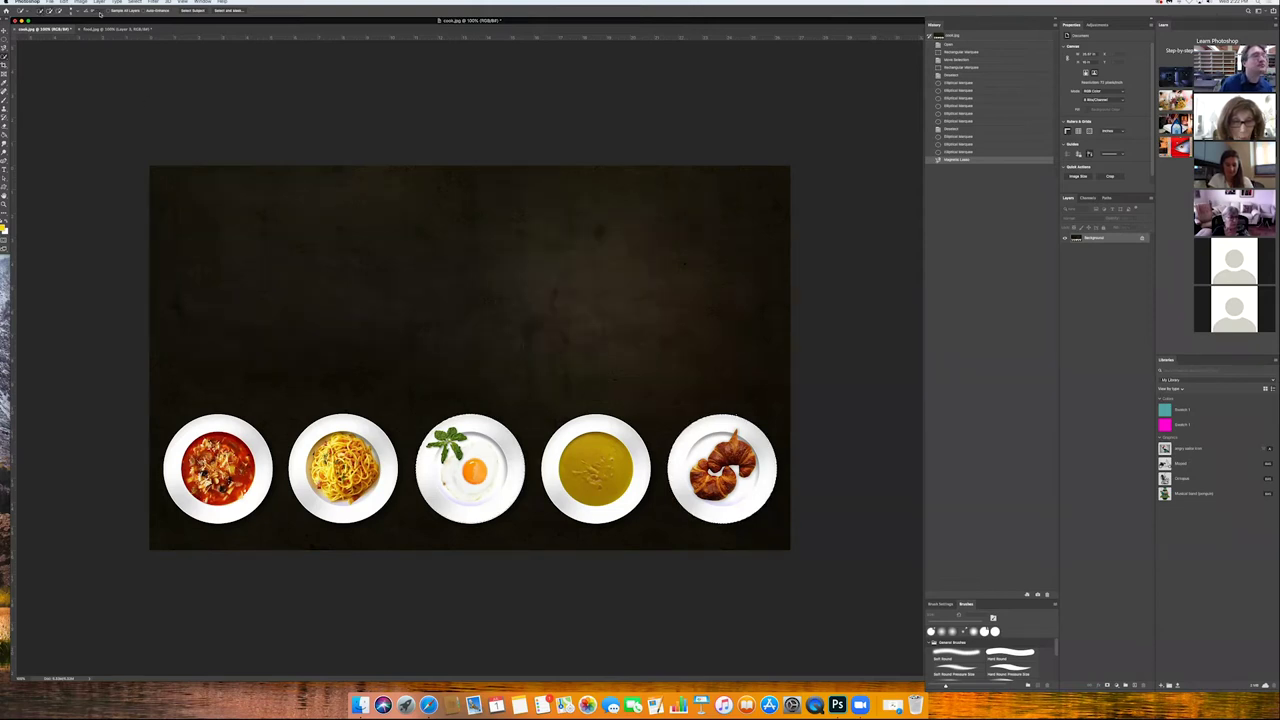
pyautogui.click(44, 11)
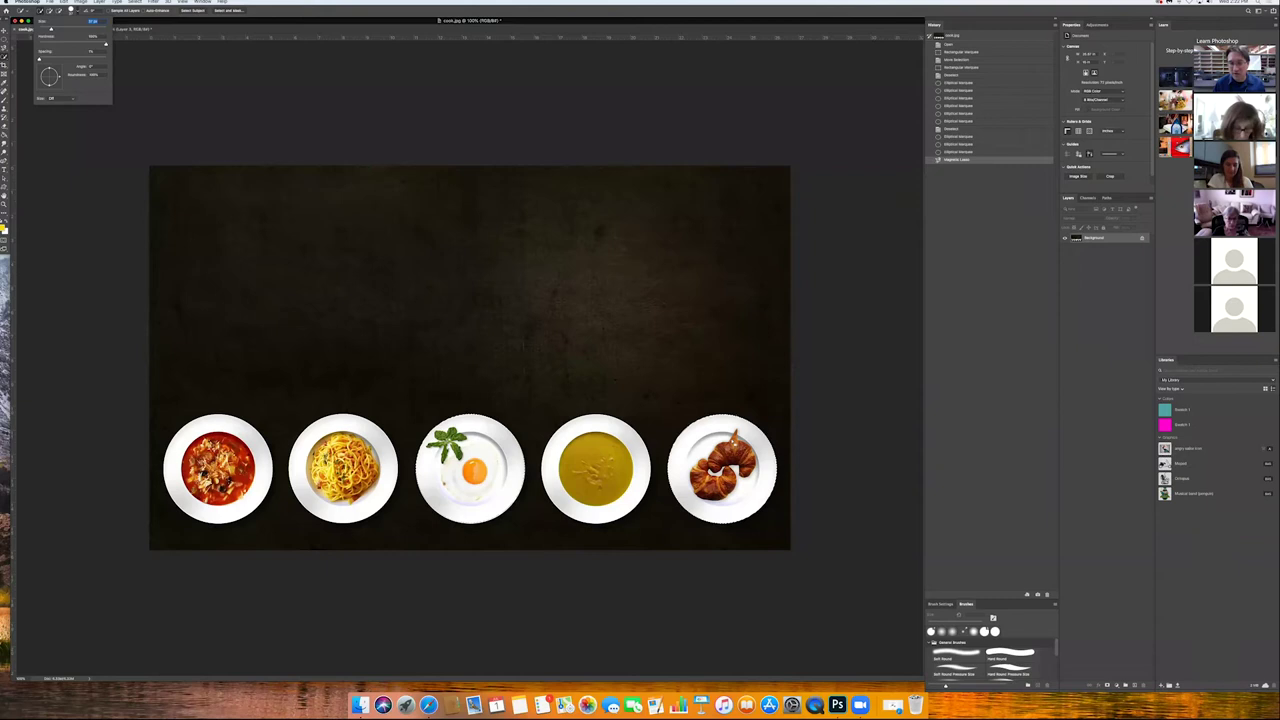
pyautogui.click(722, 430)
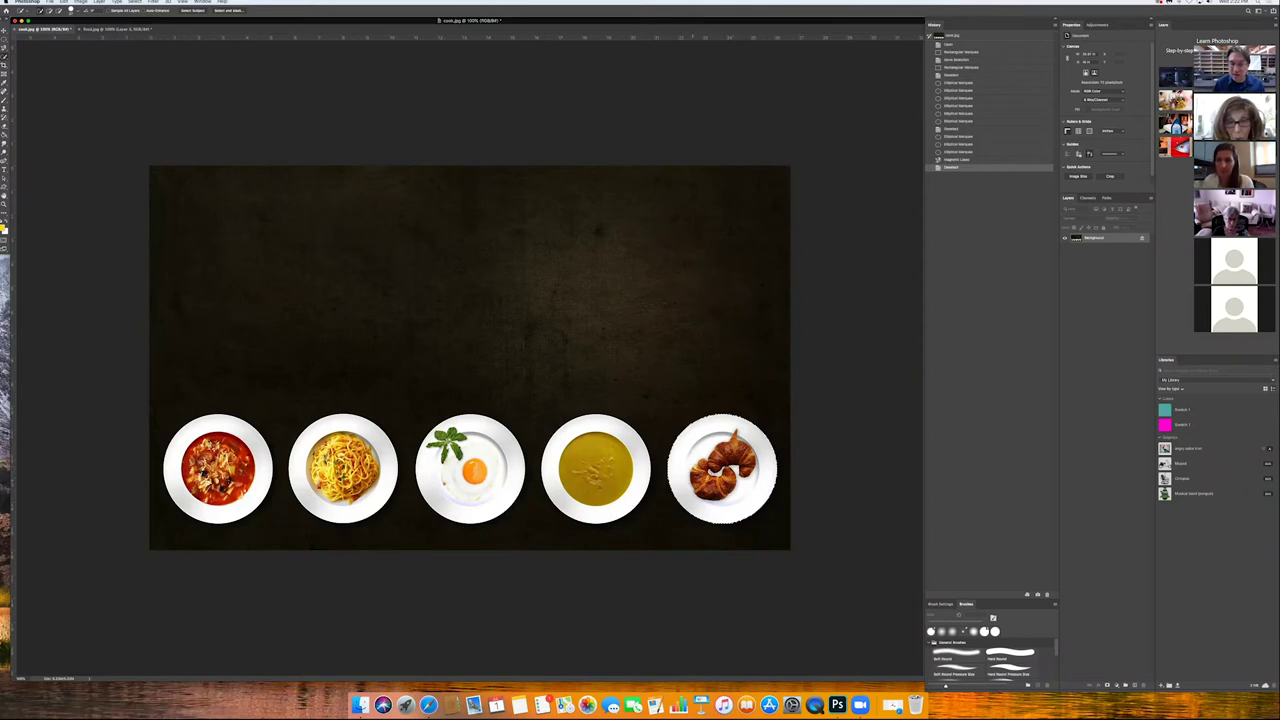
pyautogui.click(731, 474)
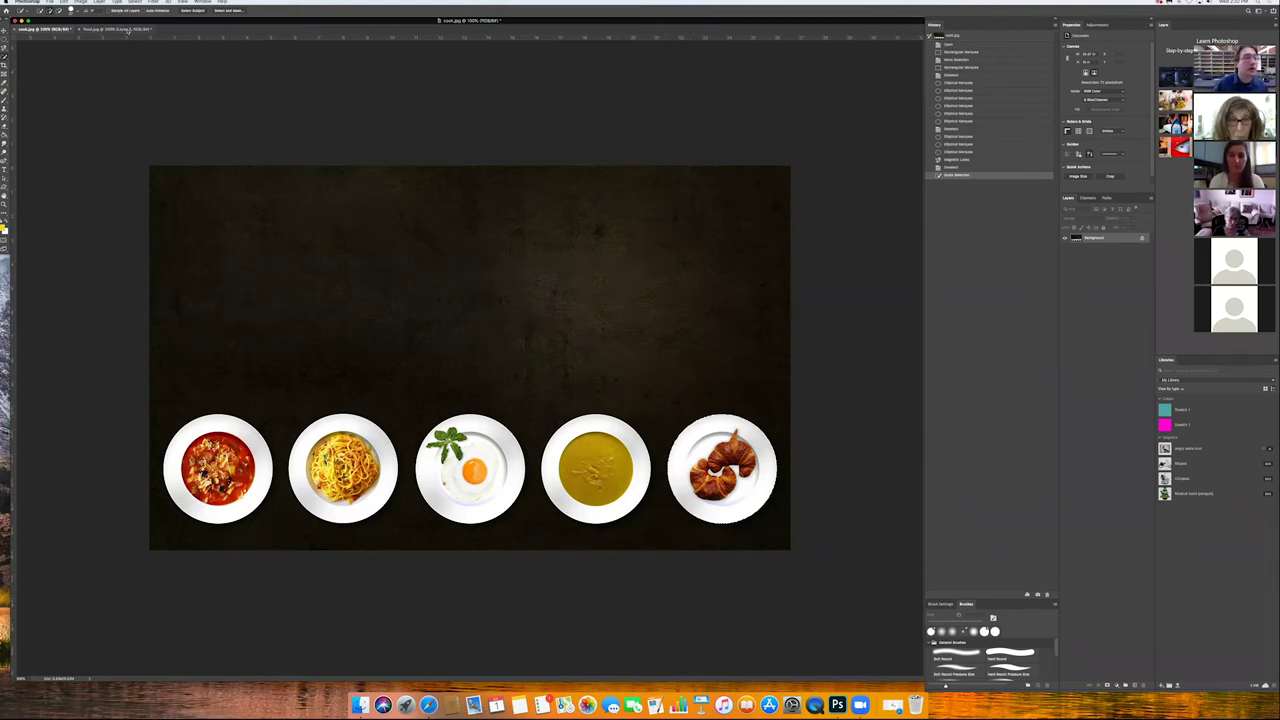
# Step: Drag the pasted croissant plate to the table's lower right, clear of the stew plate
pyautogui.hotkey('ctrl', 'Tab')
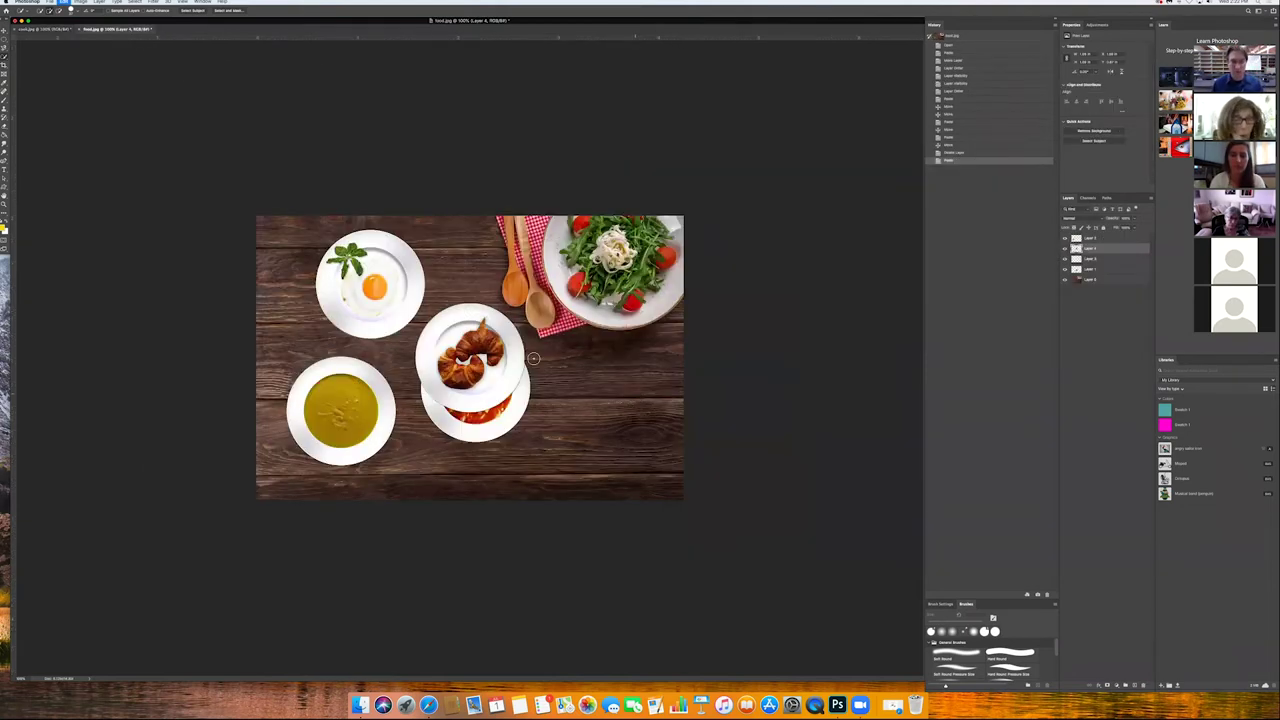
pyautogui.press('v')
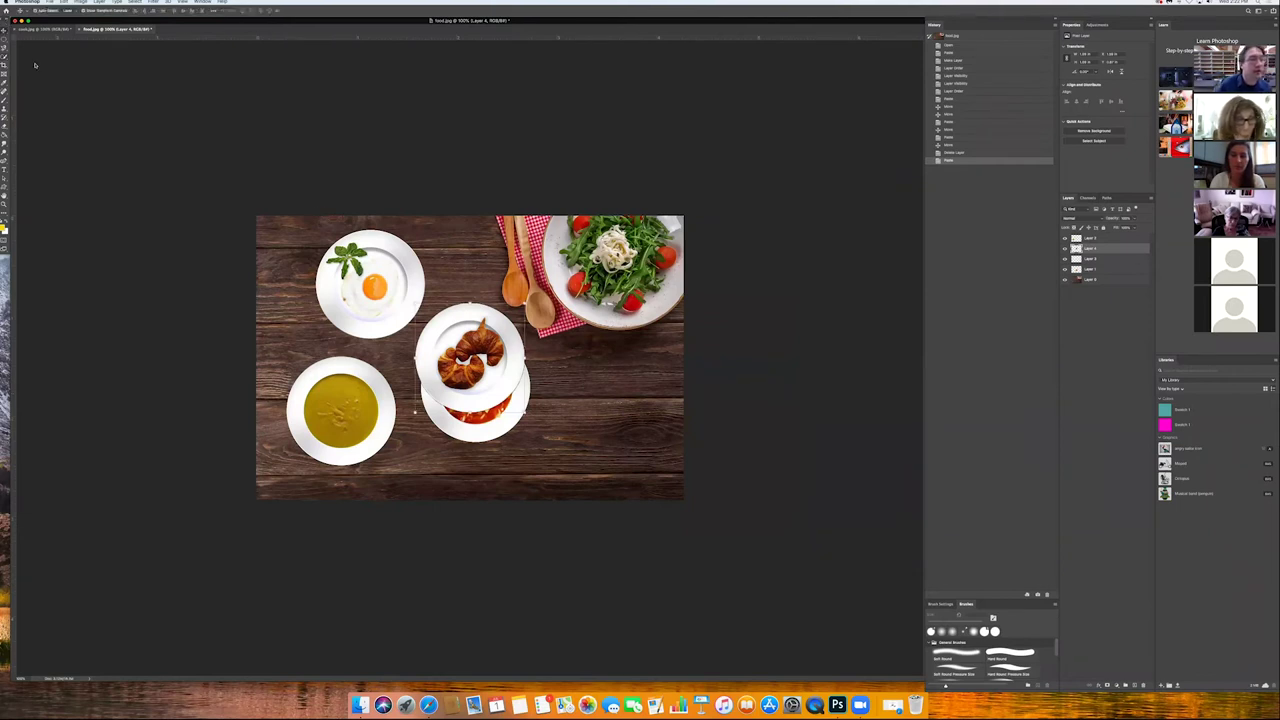
pyautogui.moveTo(462, 318); pyautogui.dragTo(605, 386)
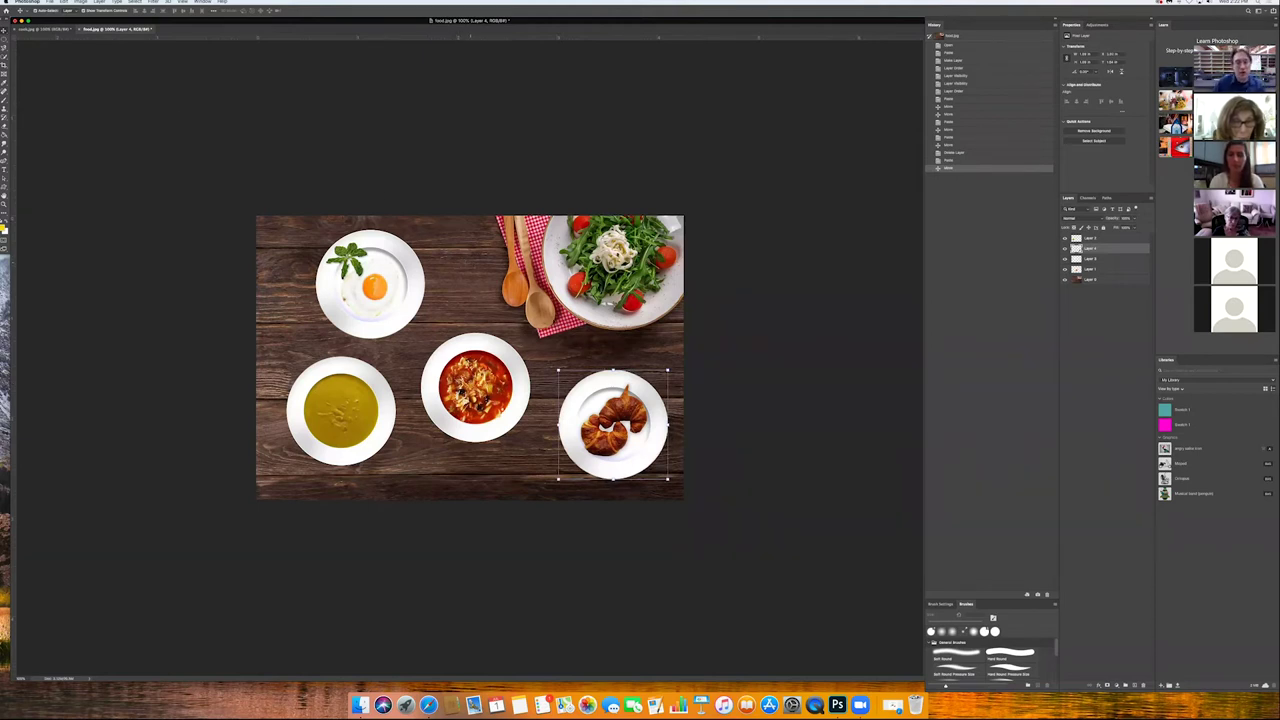
pyautogui.moveTo(606, 383); pyautogui.dragTo(599, 378)
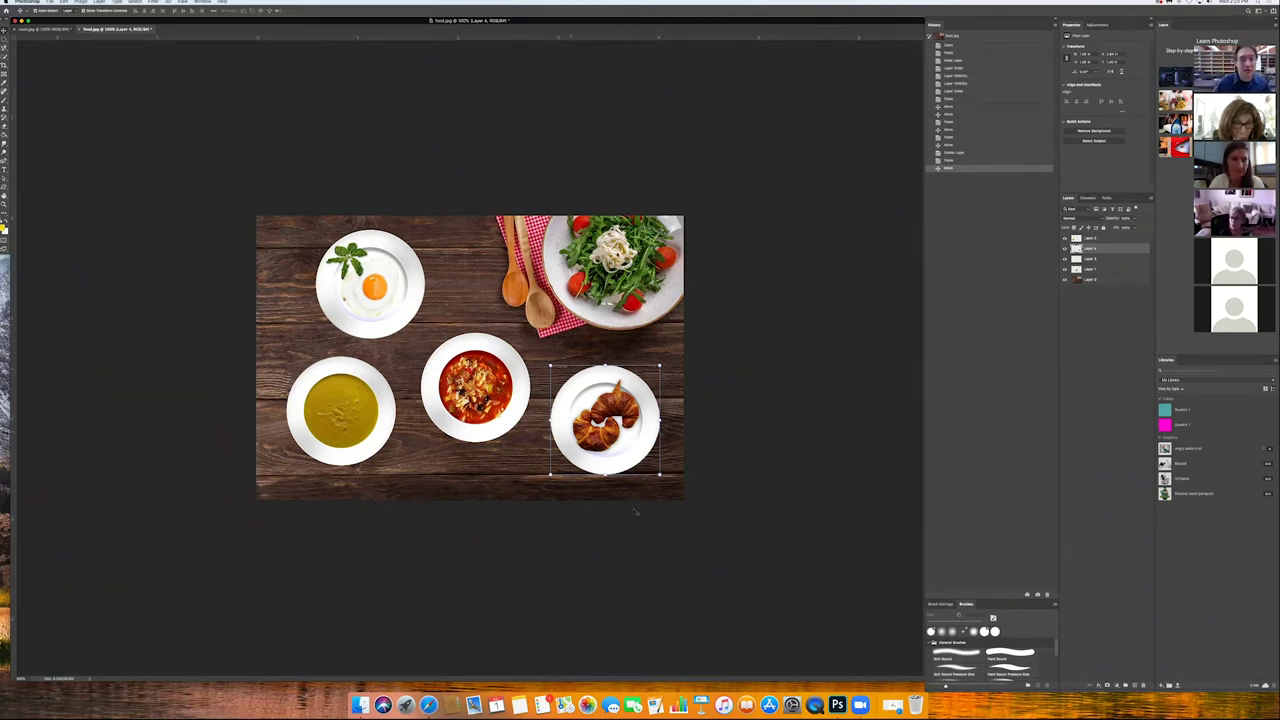
pyautogui.hotkey('alt', ']')
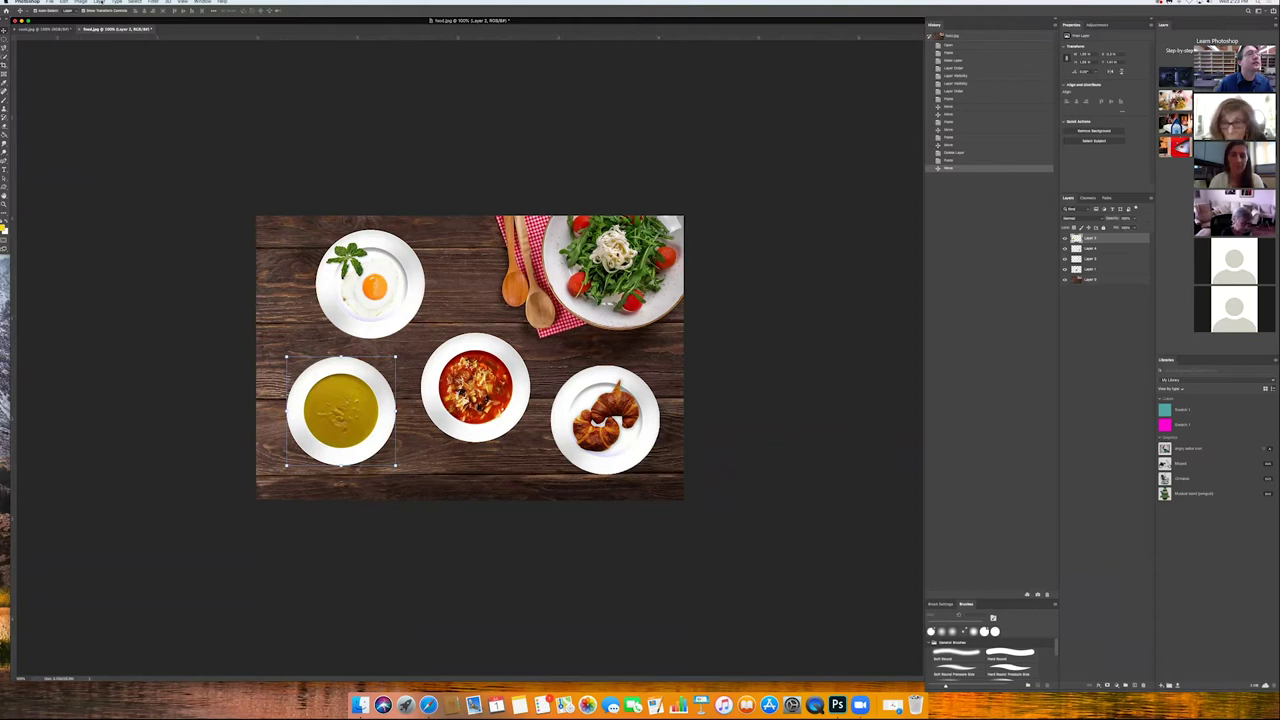
# Step: Shift the soup's hue to orange-red with a Hue/Saturation adjustment
pyautogui.click(80, 2)
pyautogui.moveTo(89, 19)
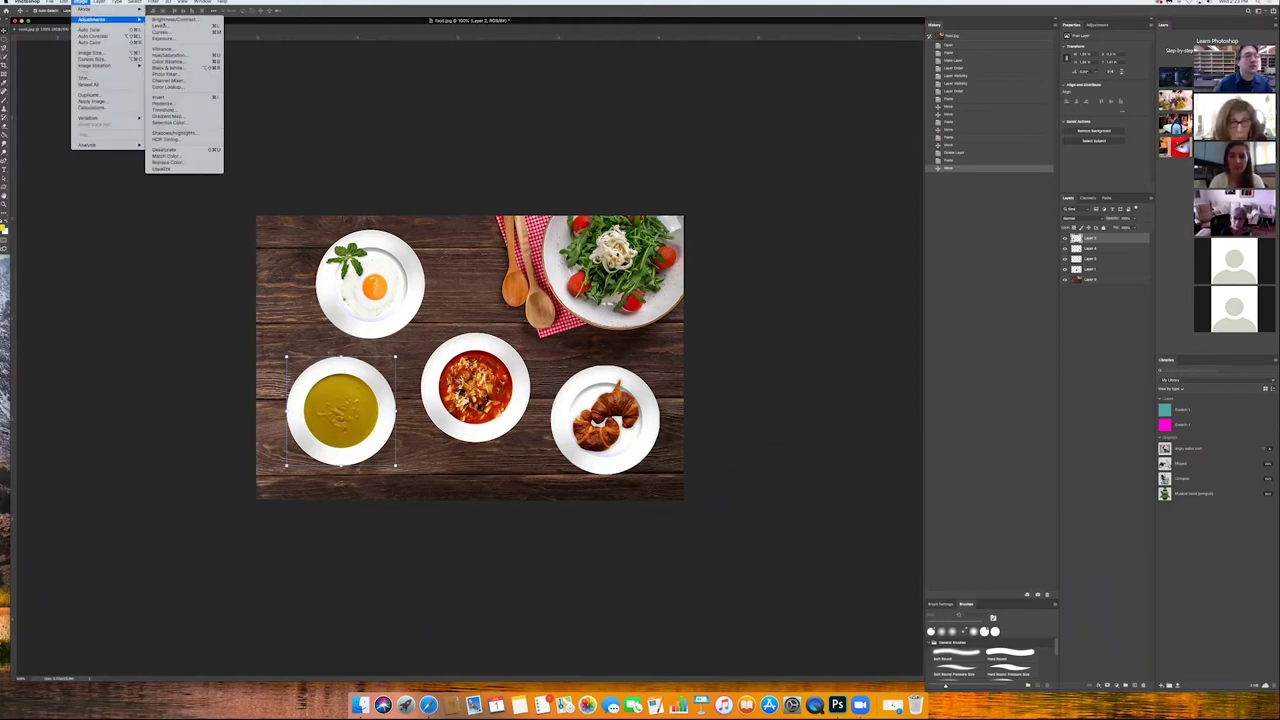
pyautogui.click(168, 55)
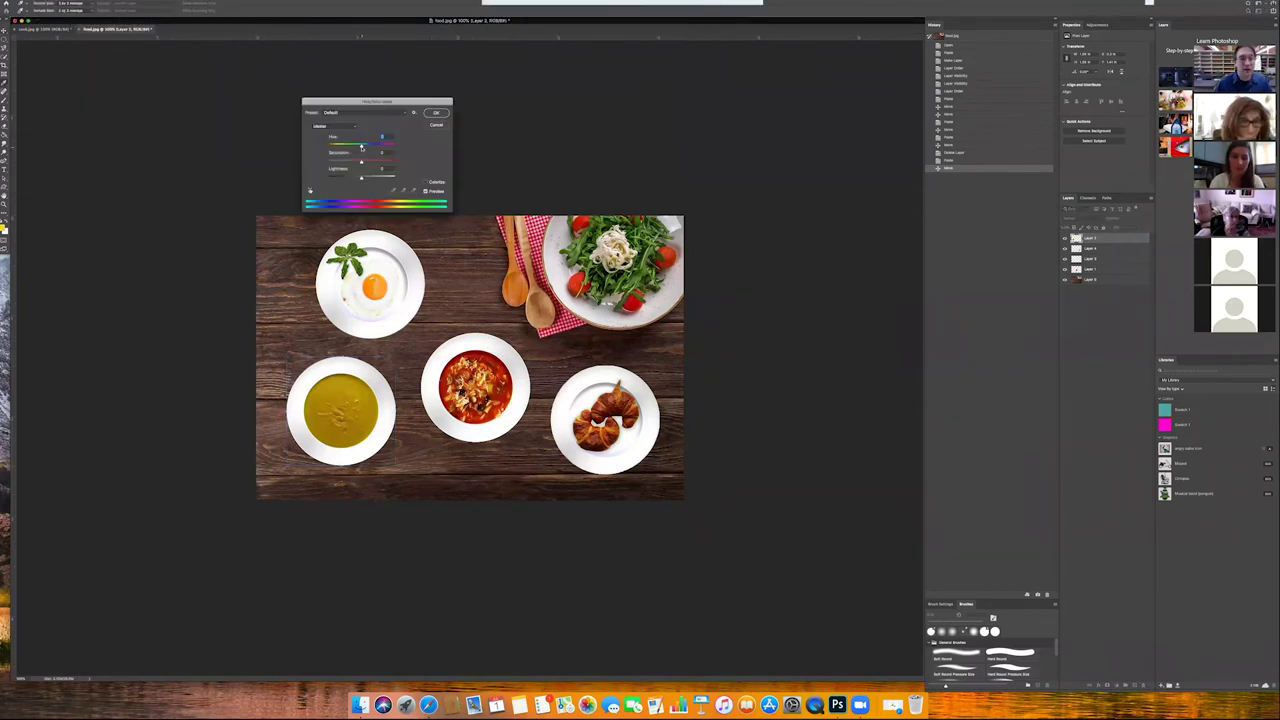
pyautogui.moveTo(372, 148); pyautogui.dragTo(352, 147)
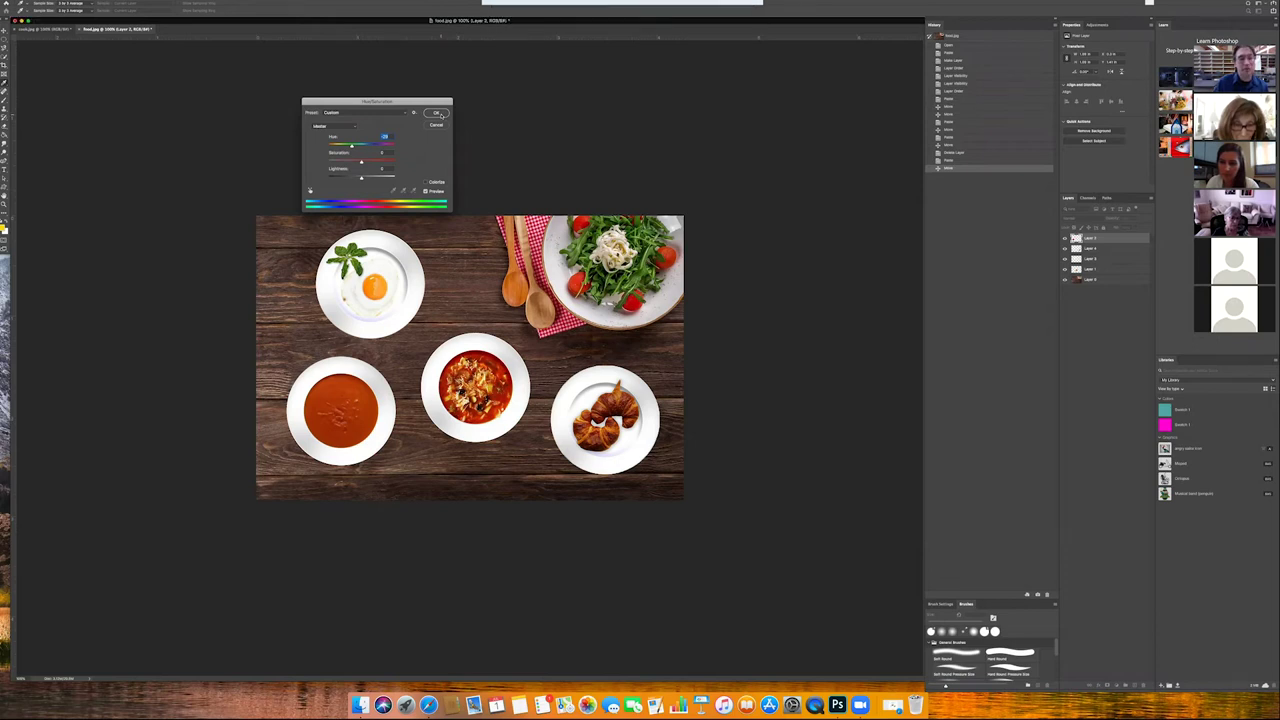
pyautogui.click(437, 113)
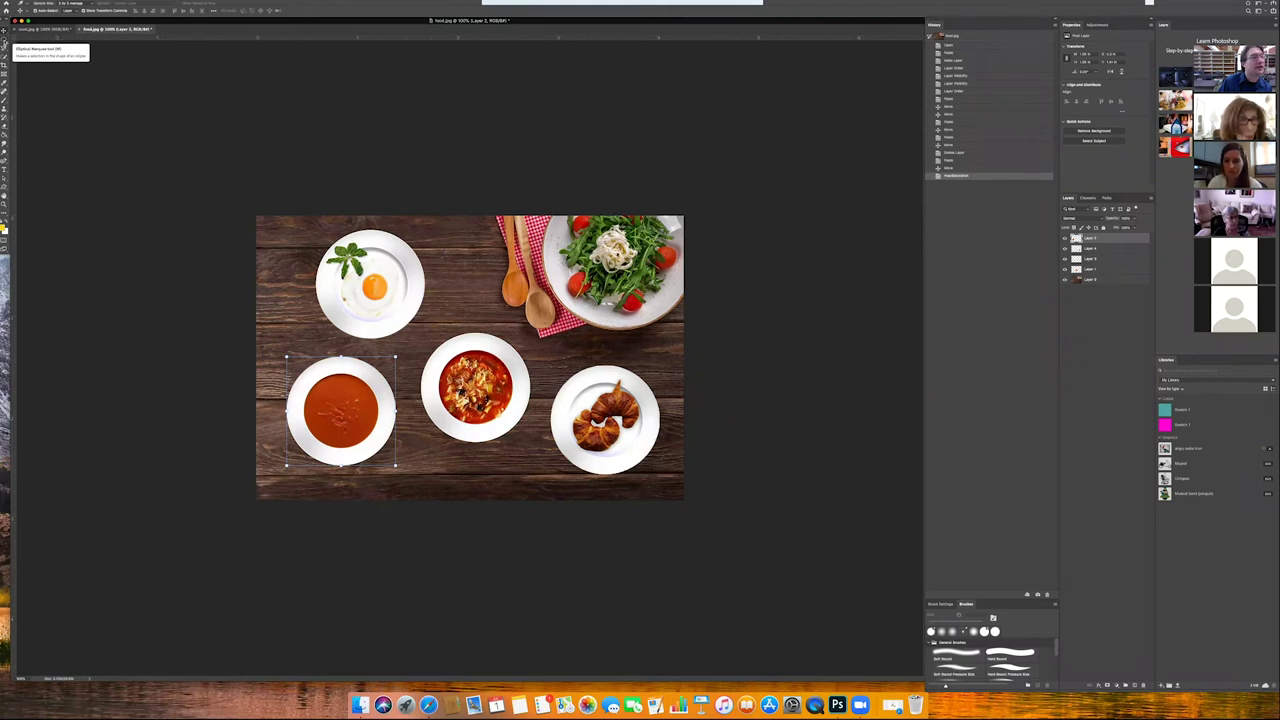
# Step: Switch to the Quick Selection tool and click the egg yolk to select it
pyautogui.click(4, 47)
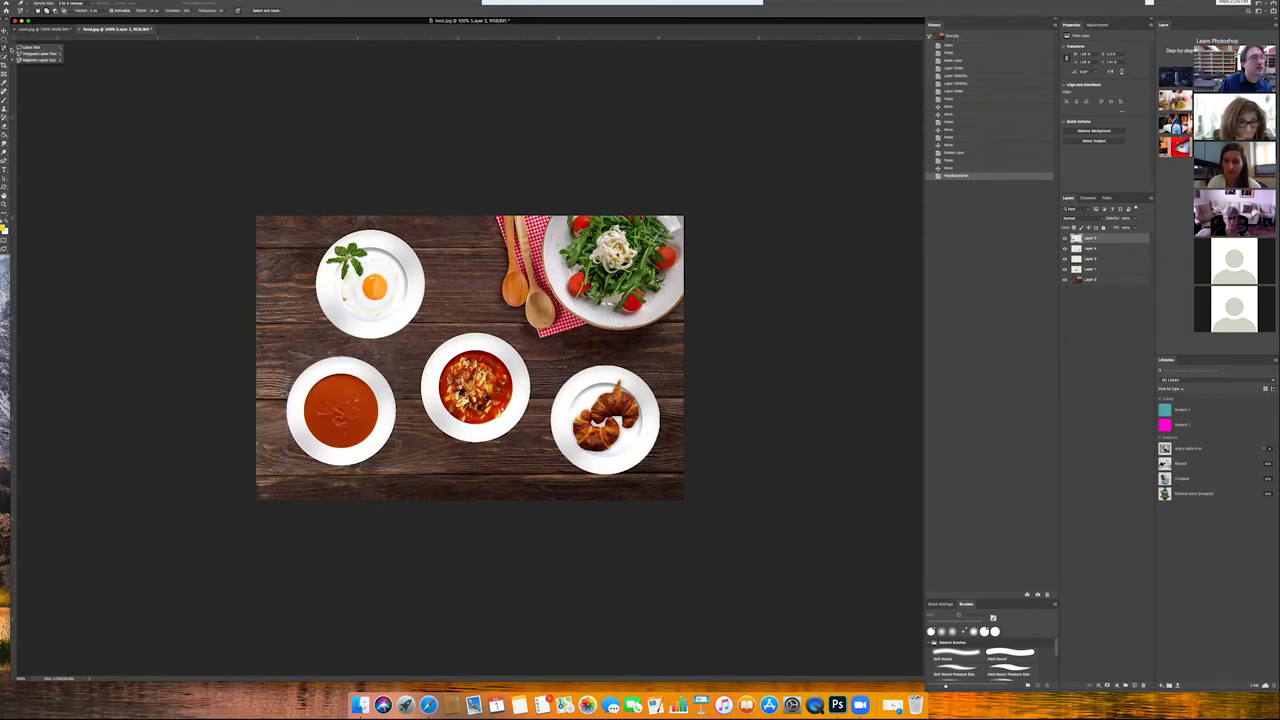
pyautogui.click(4, 56)
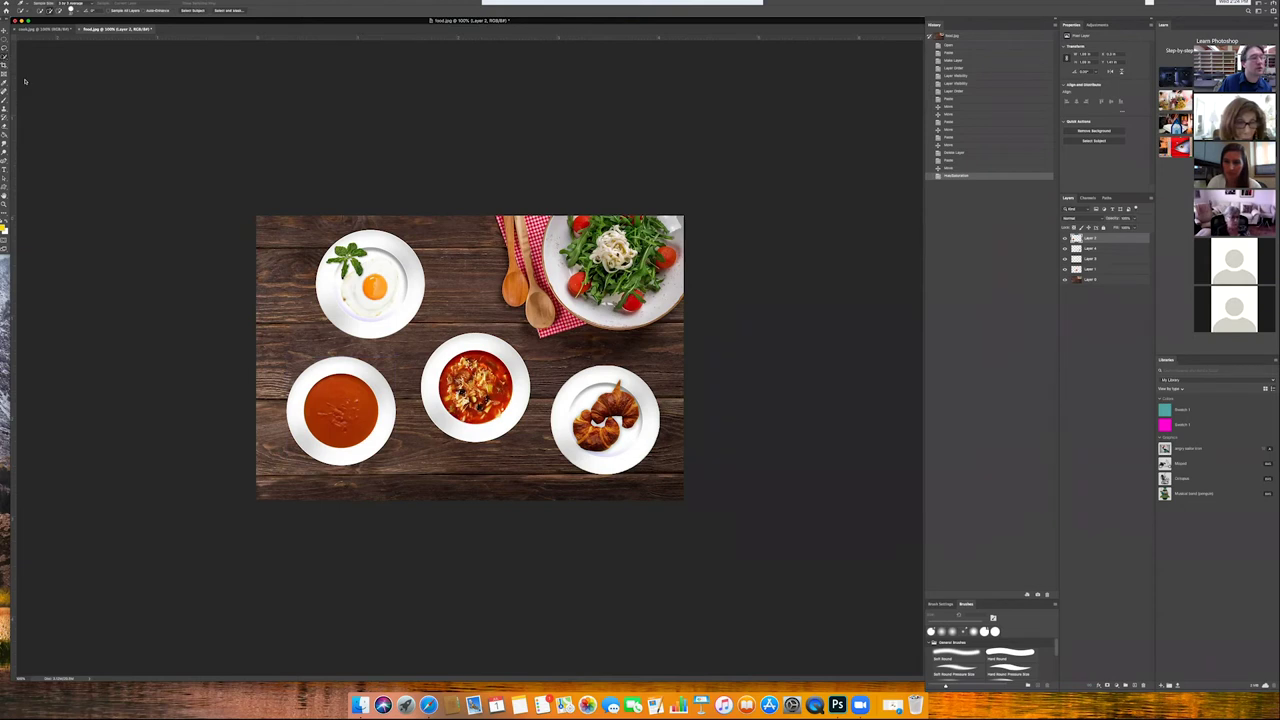
pyautogui.click(375, 286)
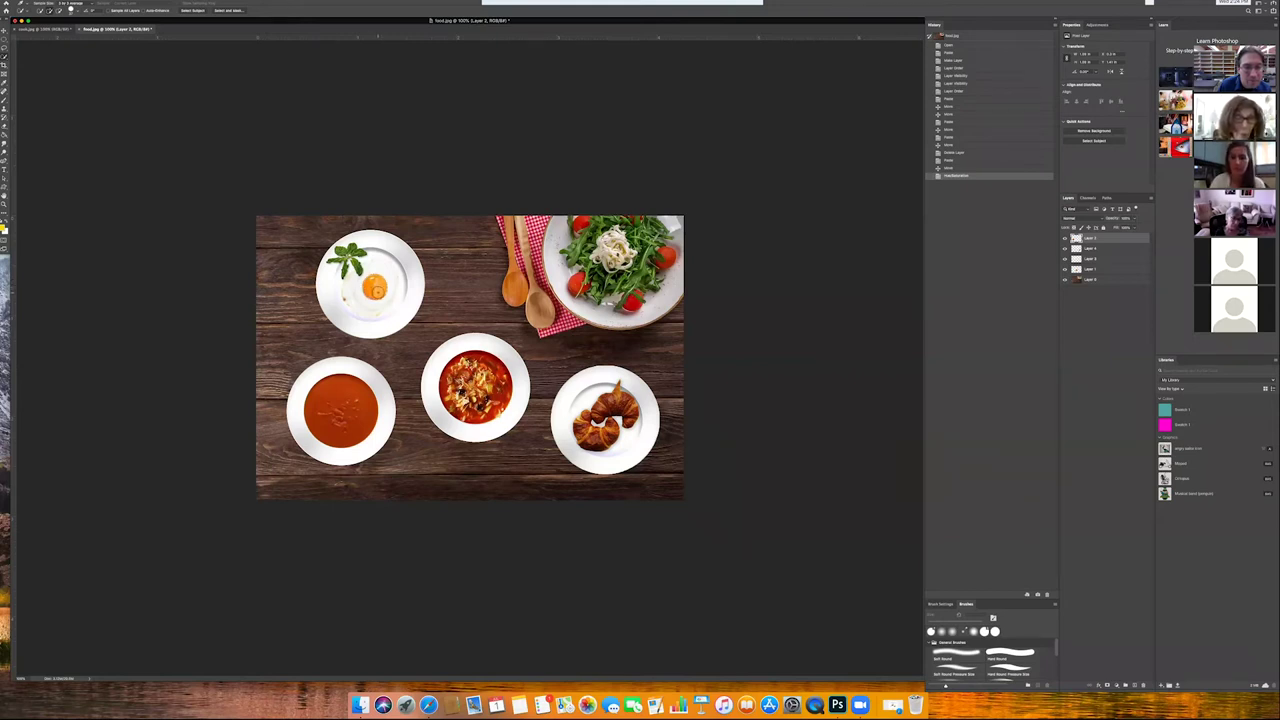
pyautogui.click(372, 294)
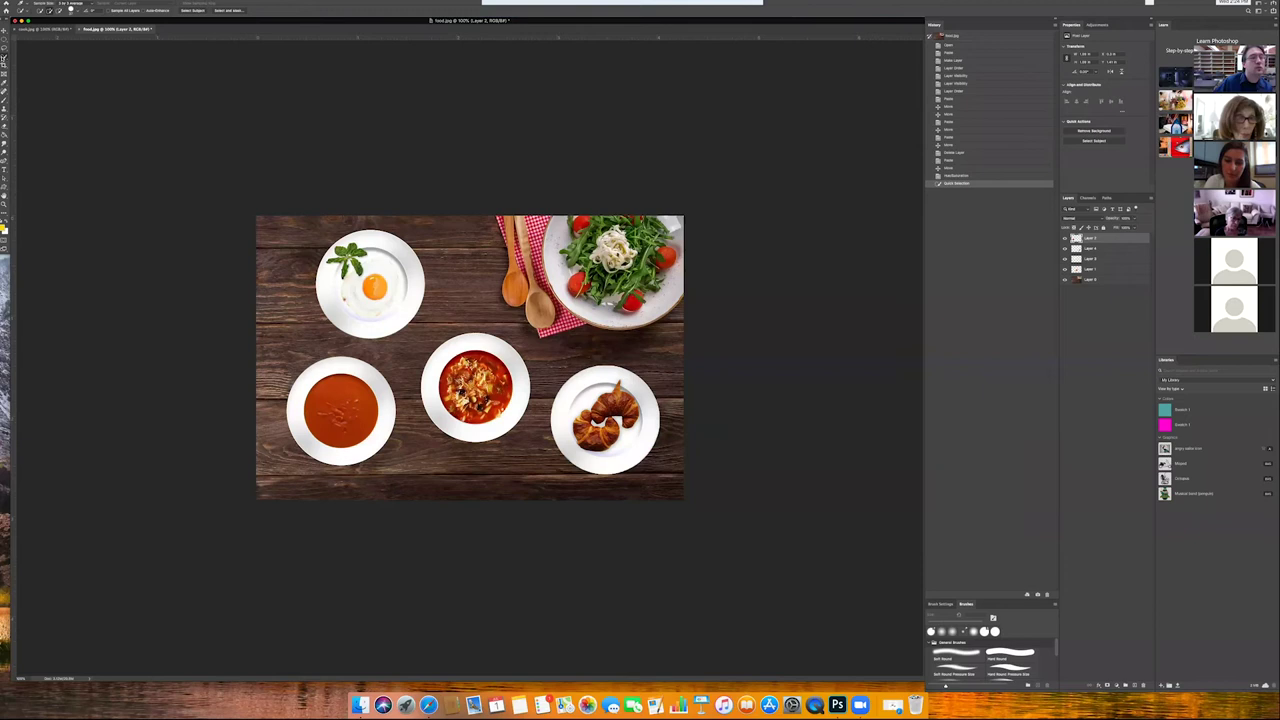
pyautogui.click(4, 57)
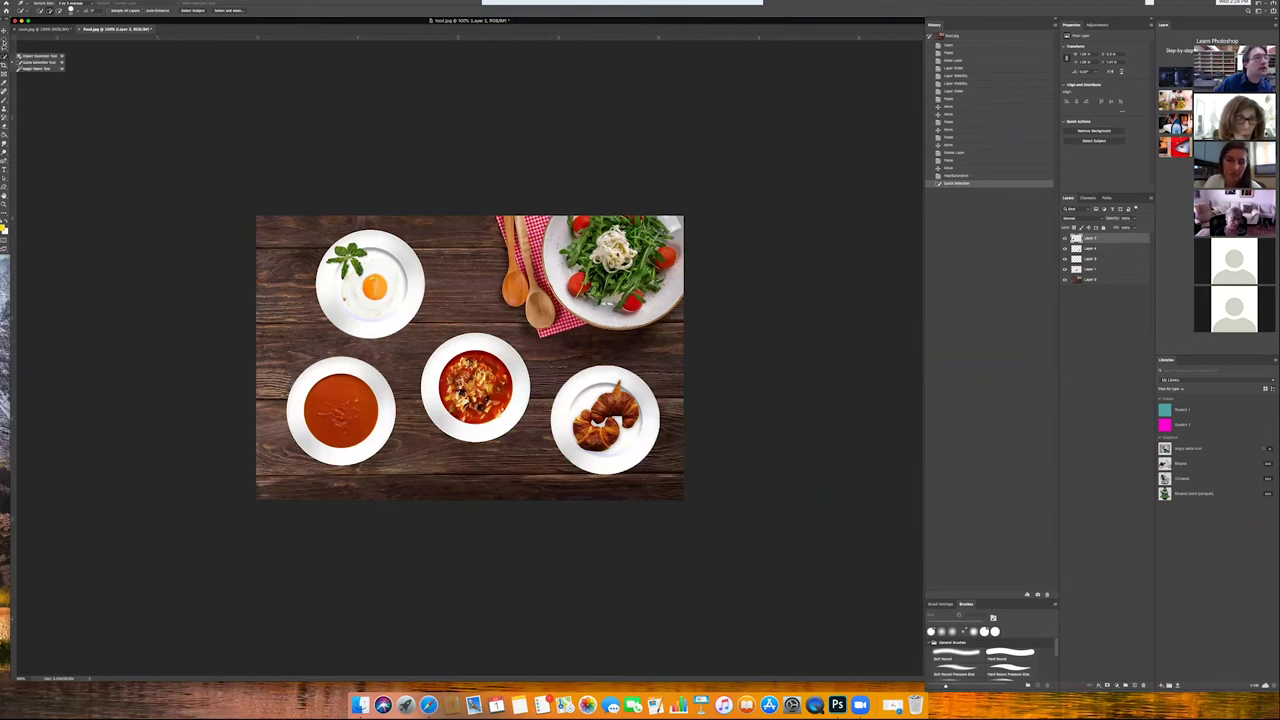
pyautogui.click(5, 42)
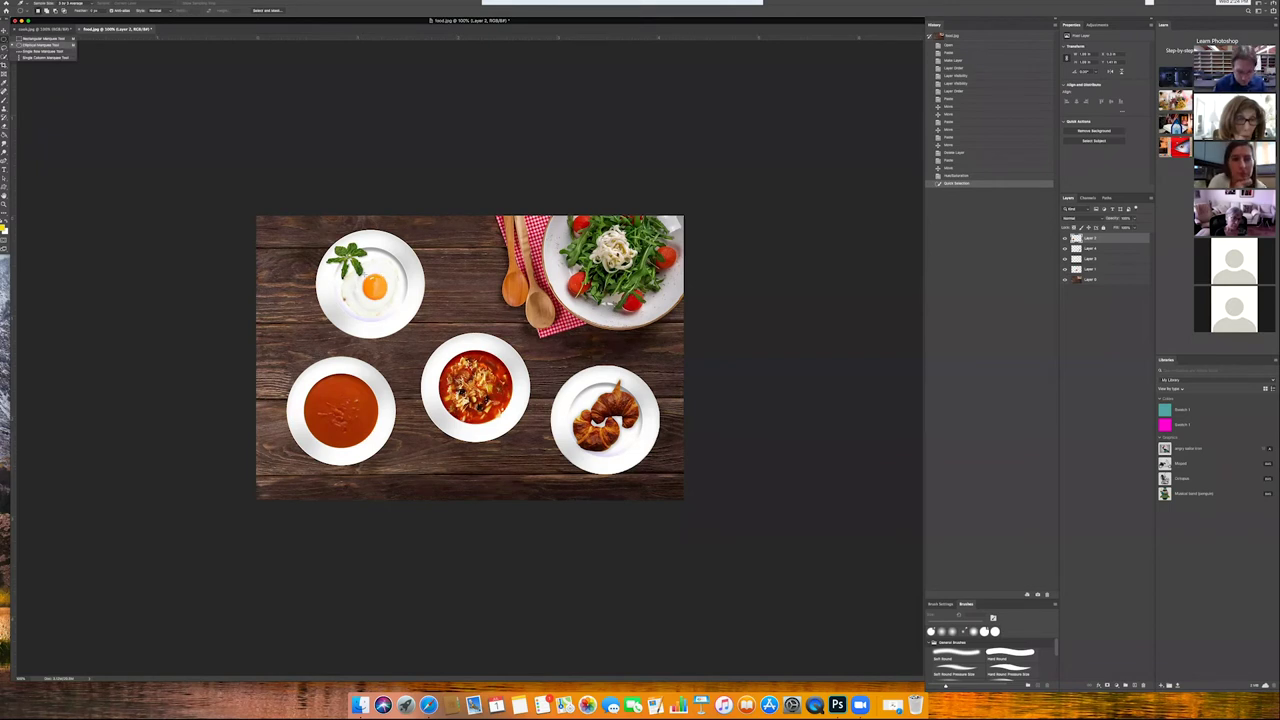
# Step: Draw an elliptical marquee around the yolk and make Layer 2, the egg plate, active
pyautogui.click(40, 45)
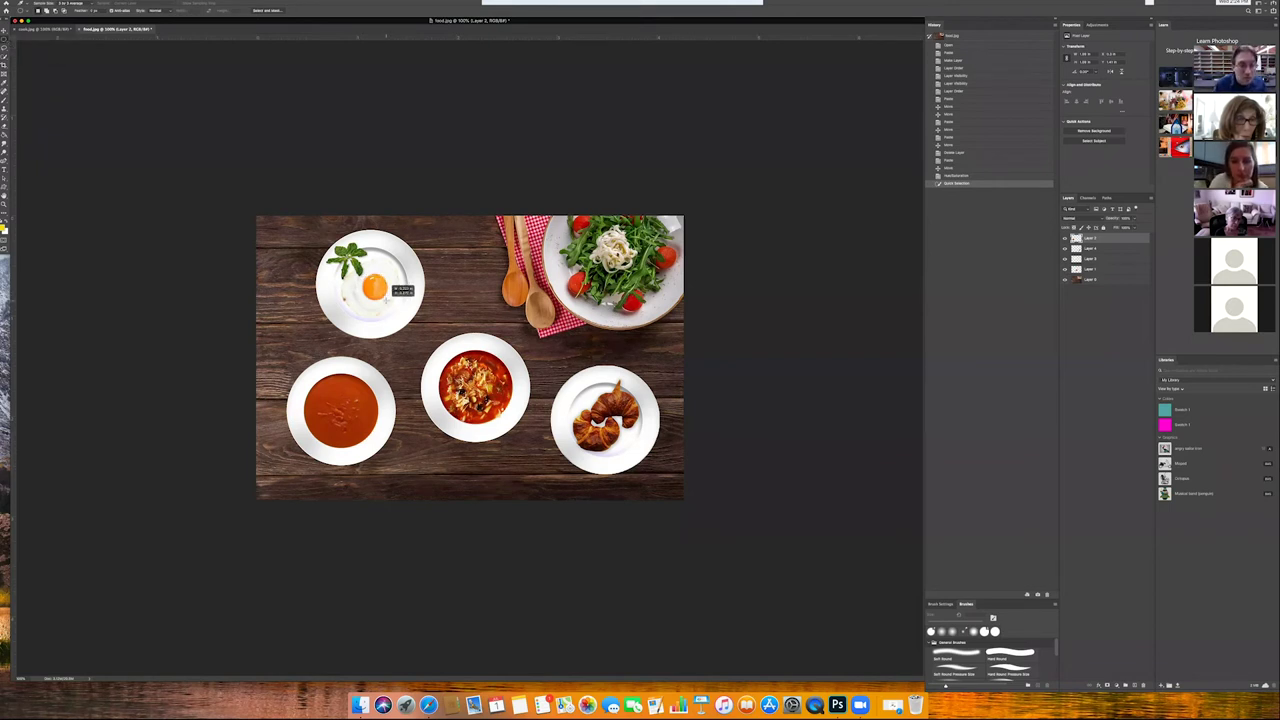
pyautogui.moveTo(392, 291); pyautogui.dragTo(392, 287)
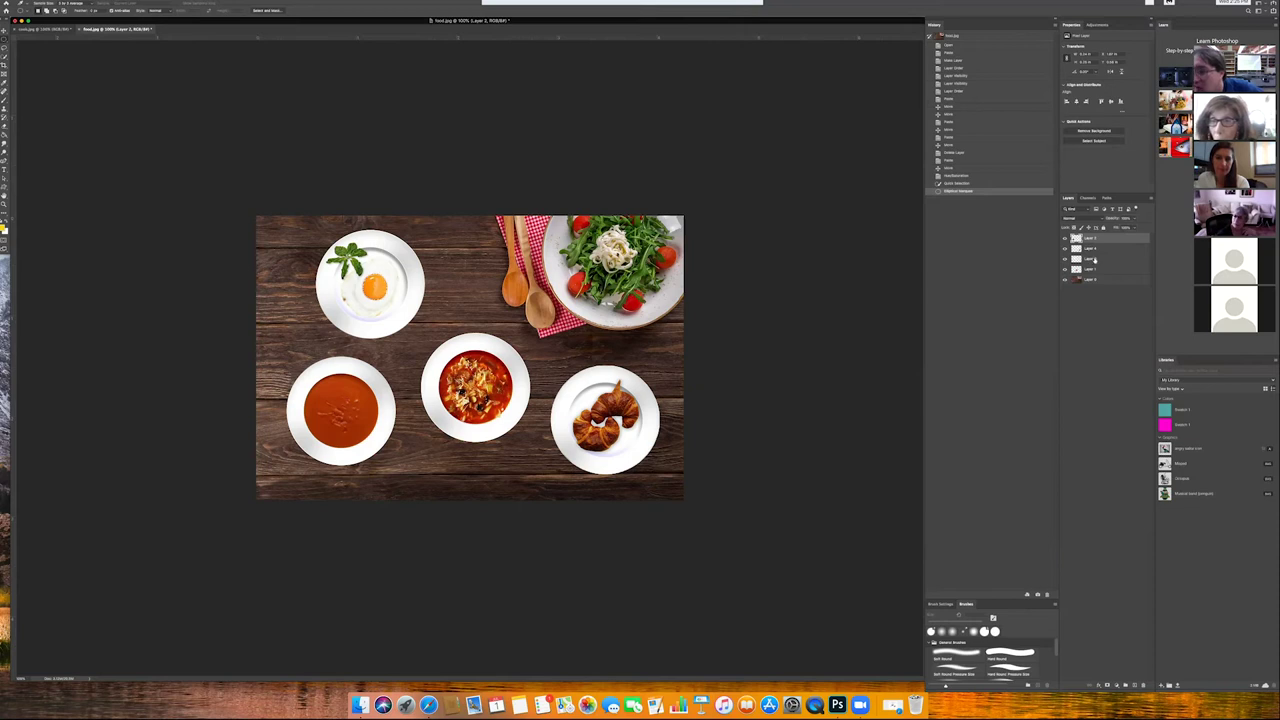
pyautogui.click(1095, 260)
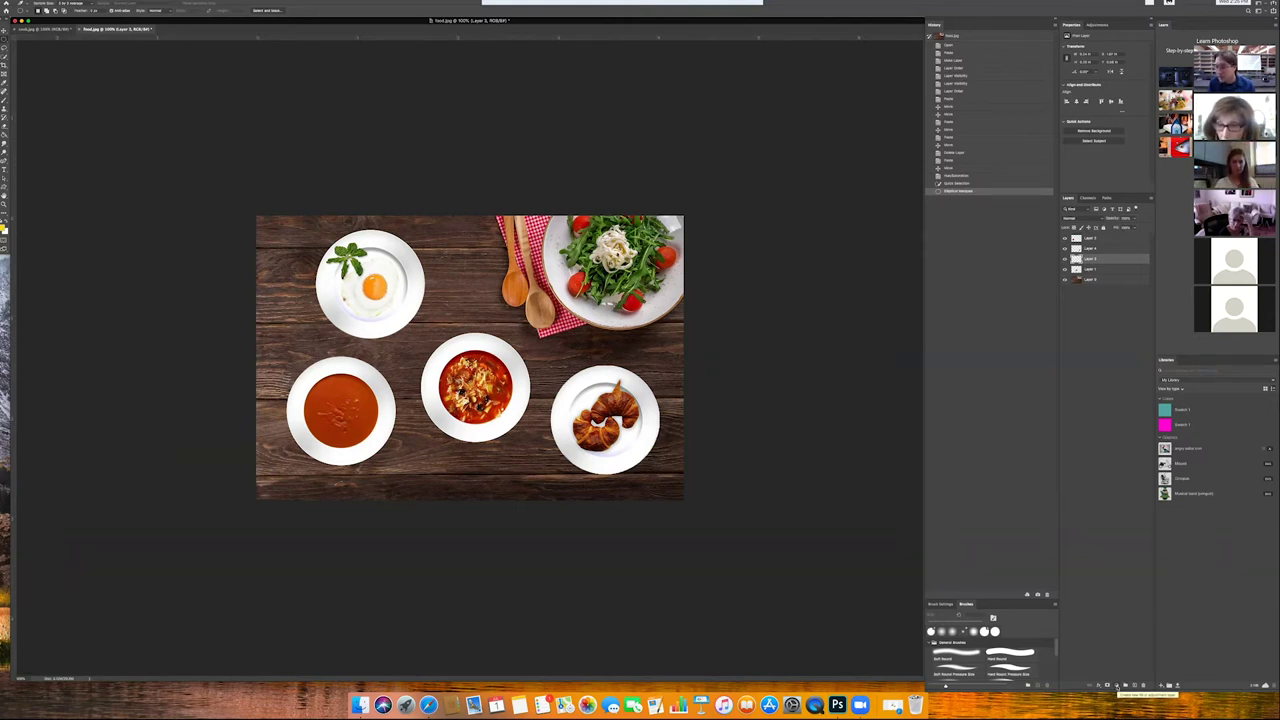
# Step: Add a bright green Solid Color fill layer masked to the yolk selection
pyautogui.click(1117, 686)
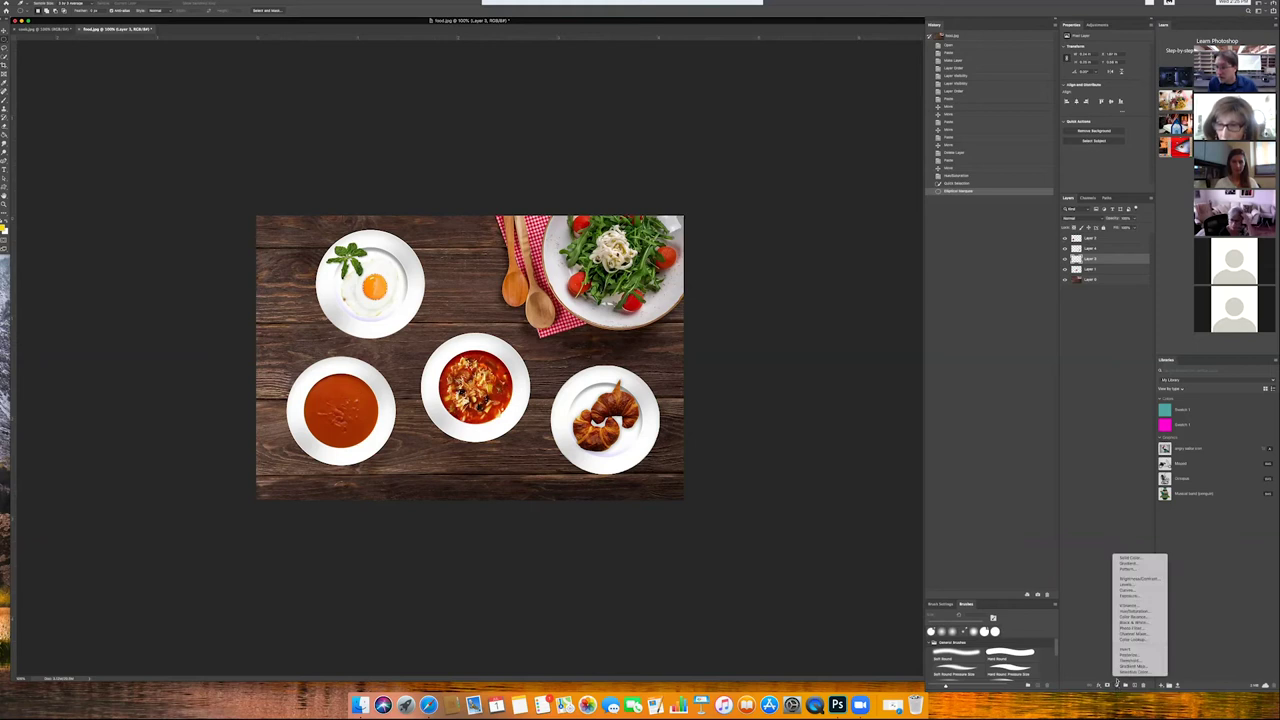
pyautogui.click(1138, 558)
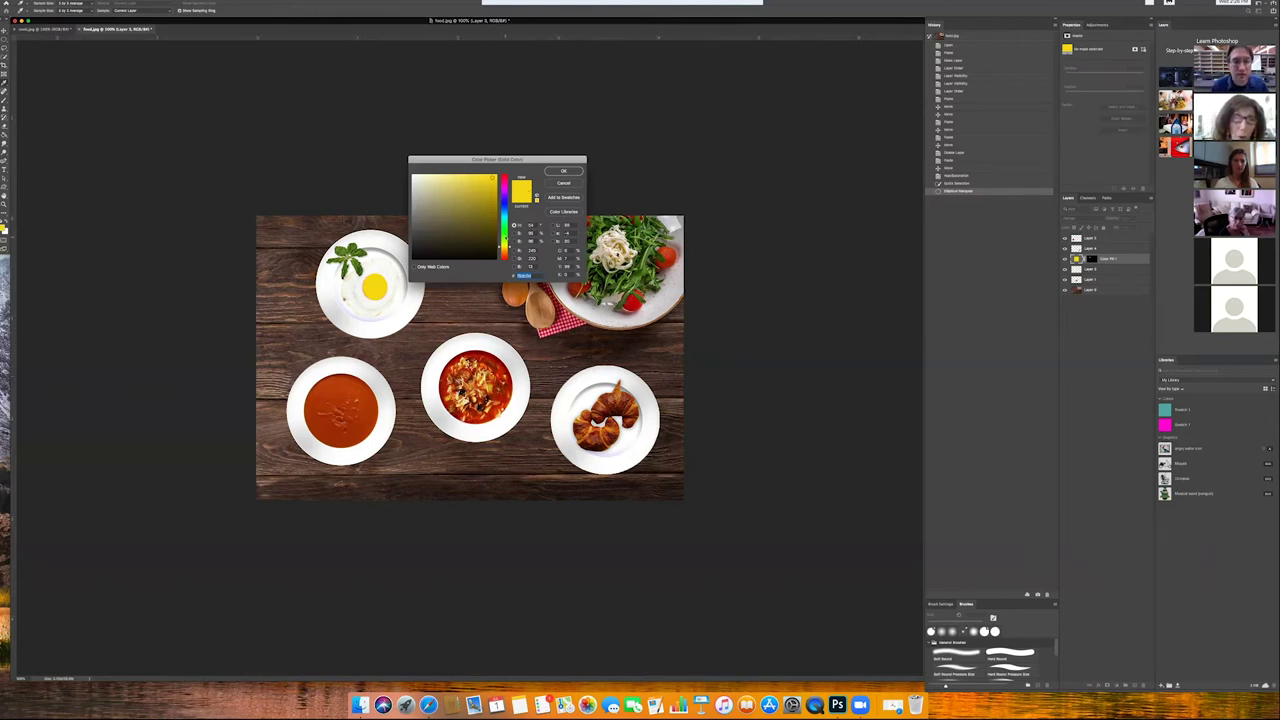
pyautogui.moveTo(503, 255); pyautogui.dragTo(503, 232)
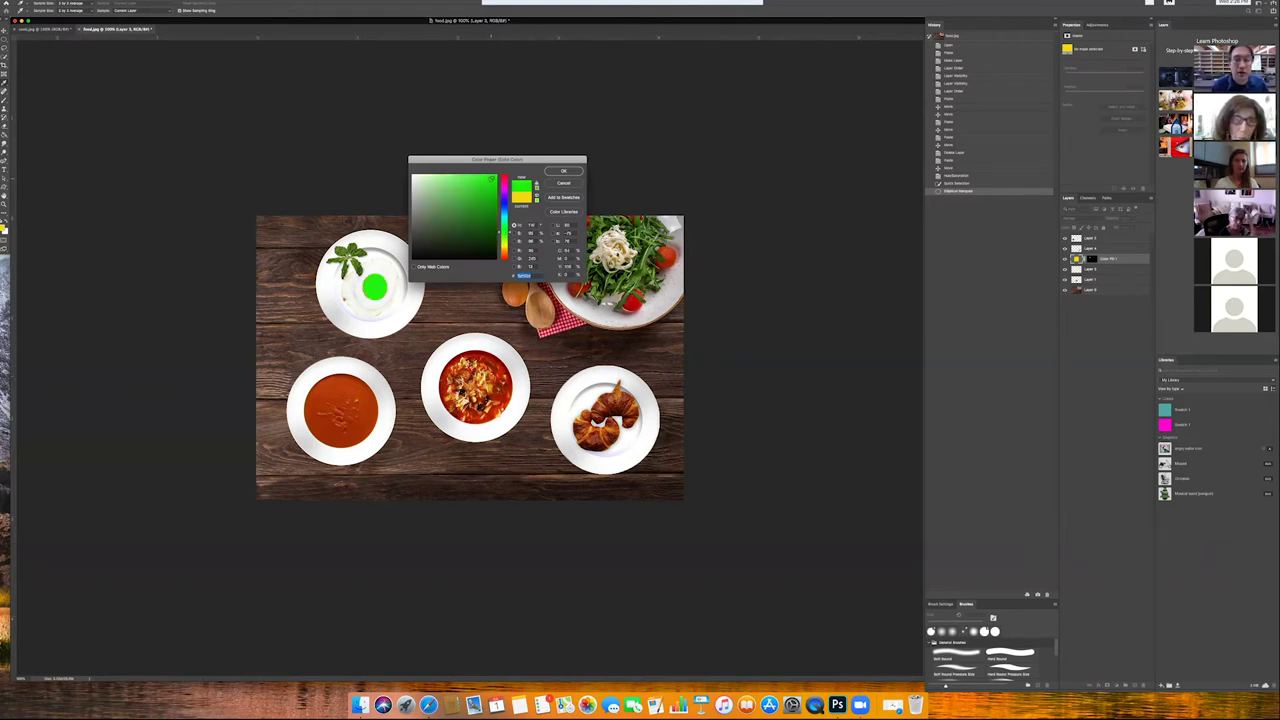
pyautogui.click(494, 204)
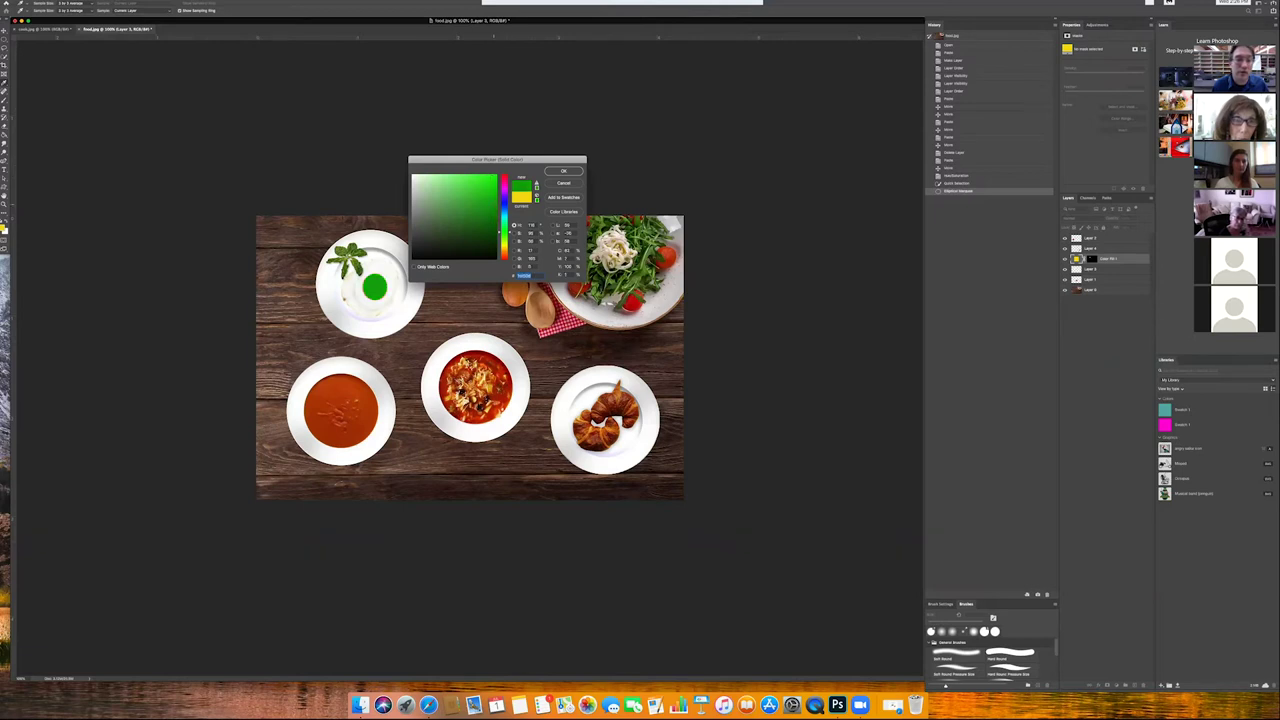
pyautogui.click(493, 180)
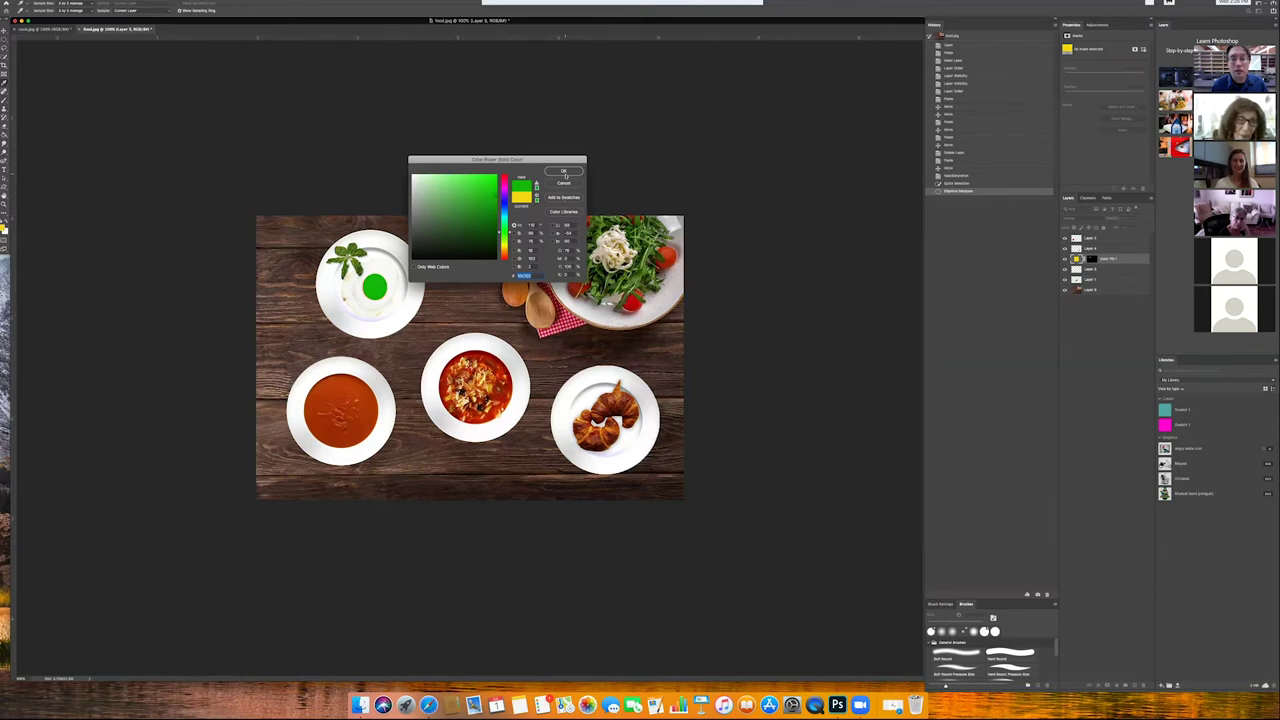
pyautogui.click(565, 172)
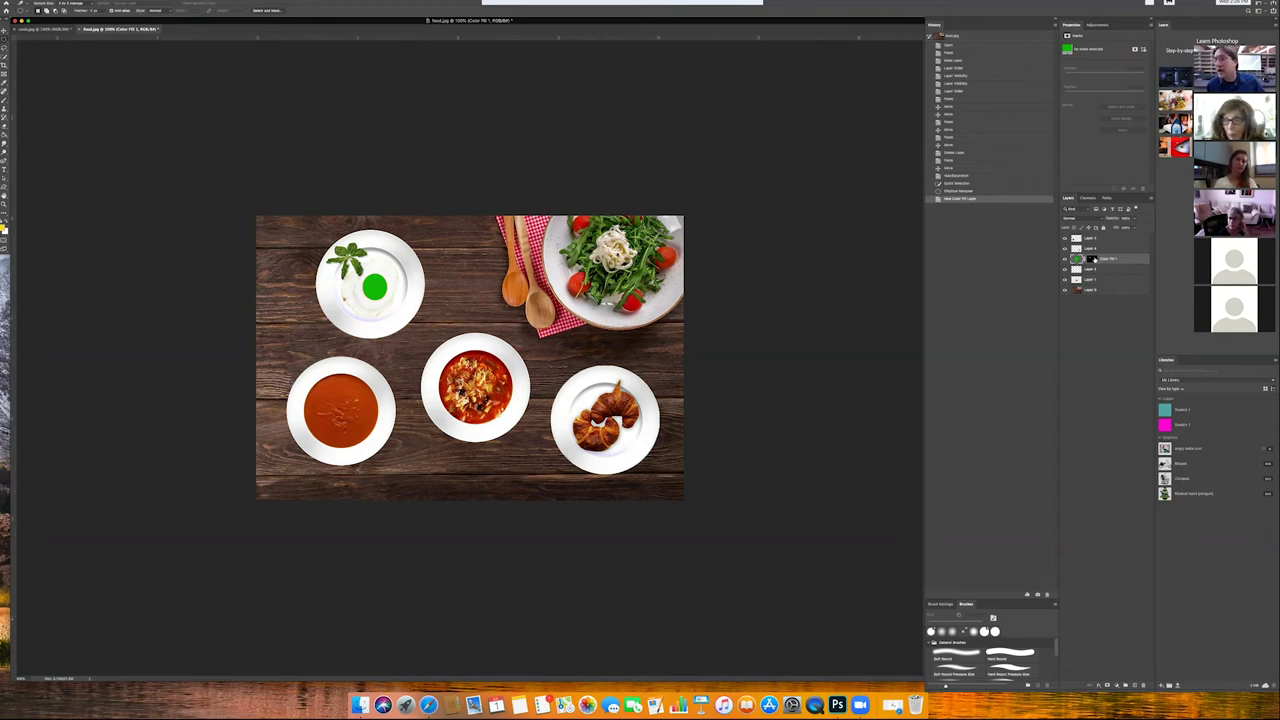
# Step: Set the Color Fill 1 layer's blend mode to Color to tint the yolk
pyautogui.click(1092, 259)
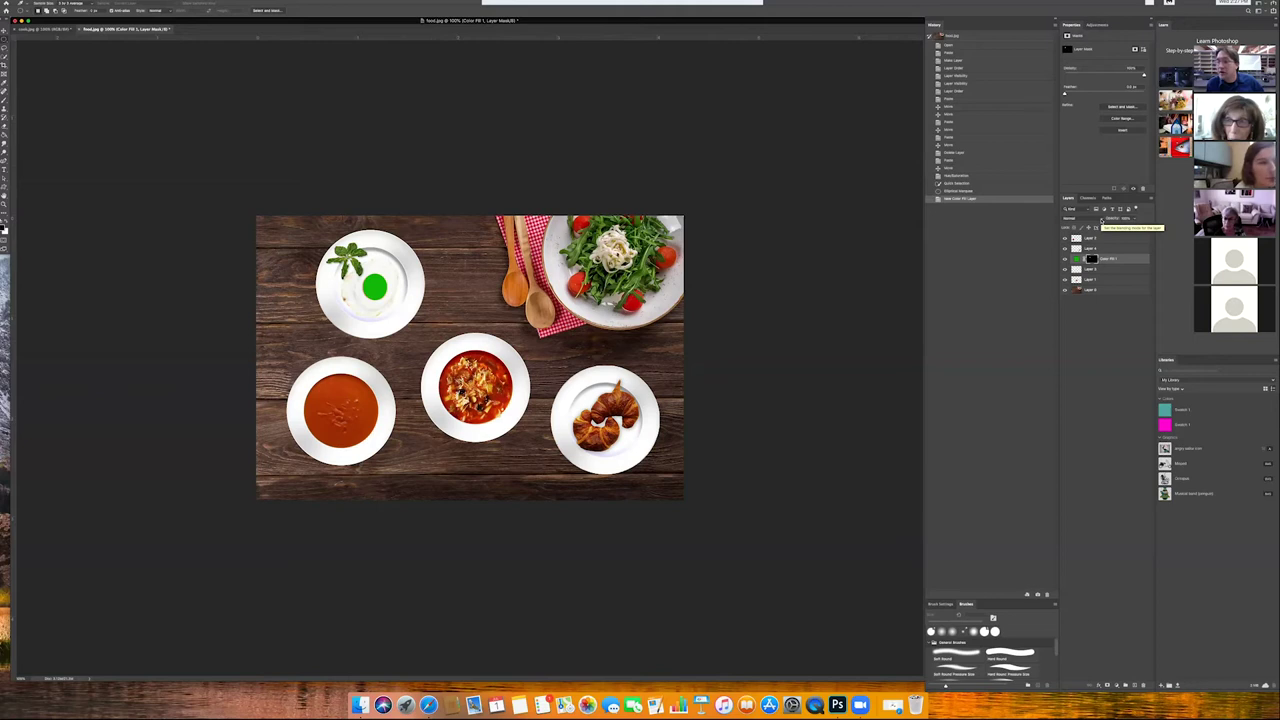
pyautogui.click(1101, 220)
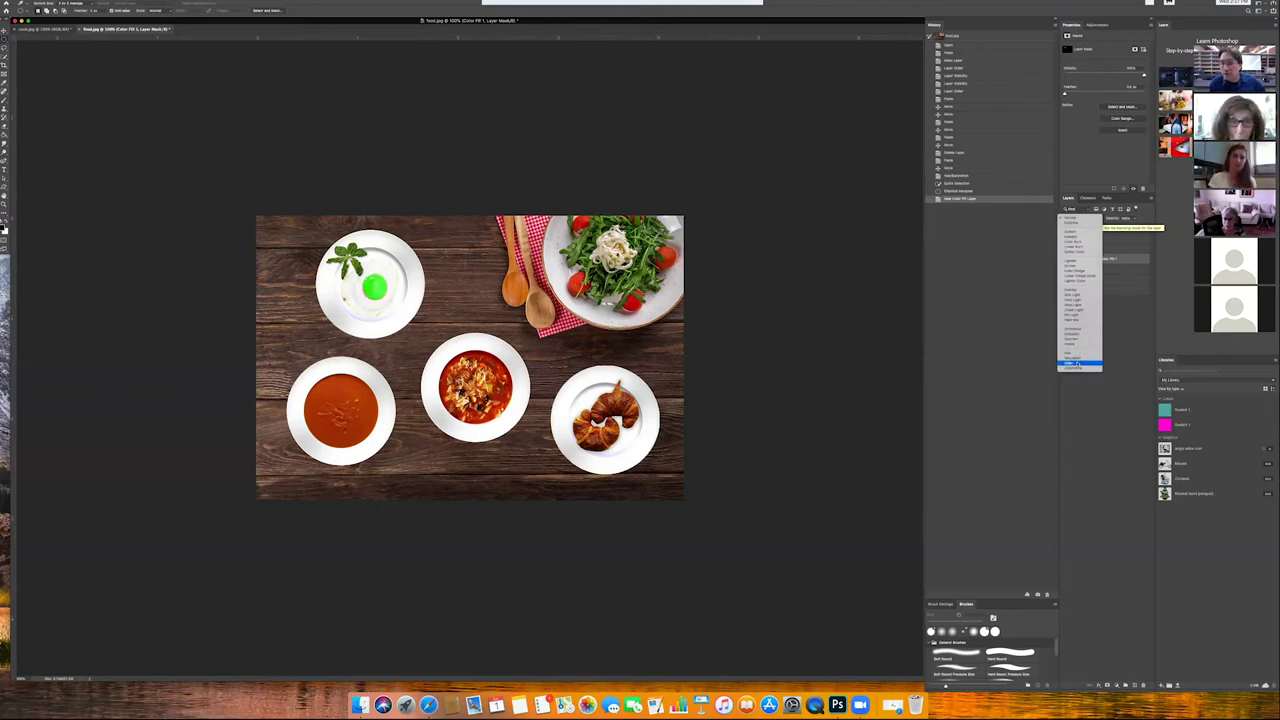
pyautogui.click(1077, 363)
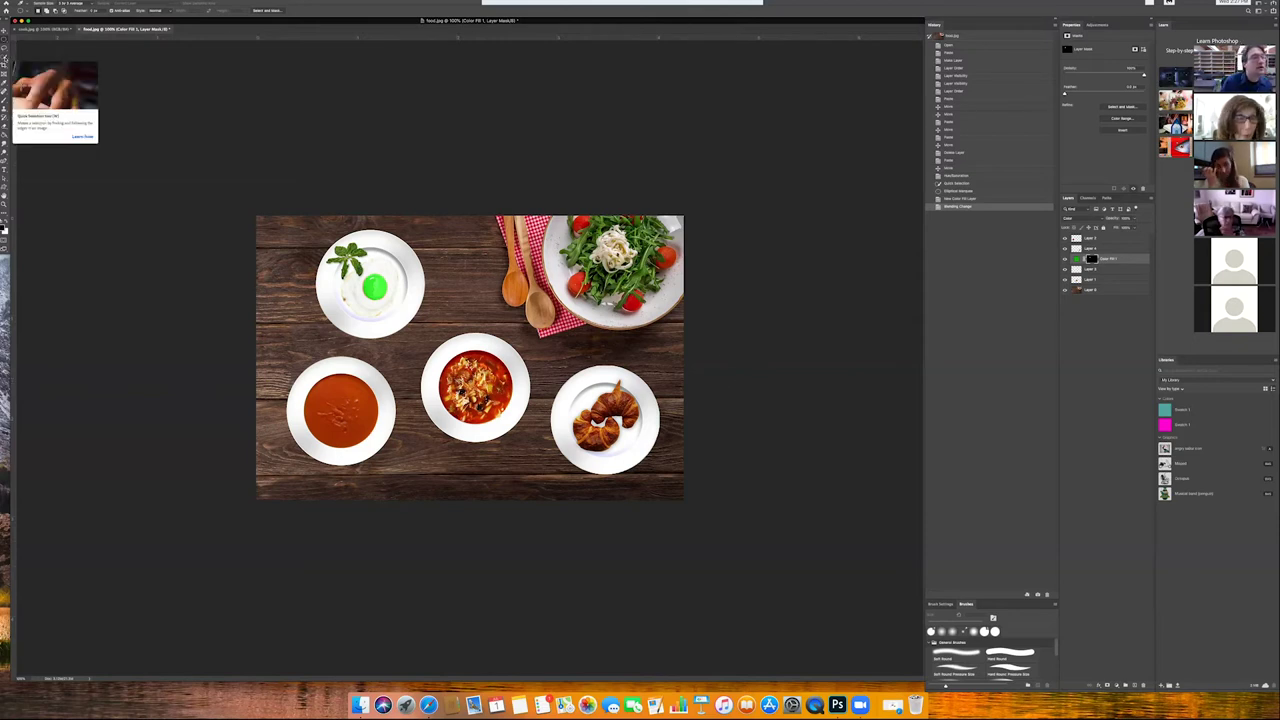
# Step: Choose the Quick Selection tool and make Layer 4, the croissant plate, active
pyautogui.click(5, 57)
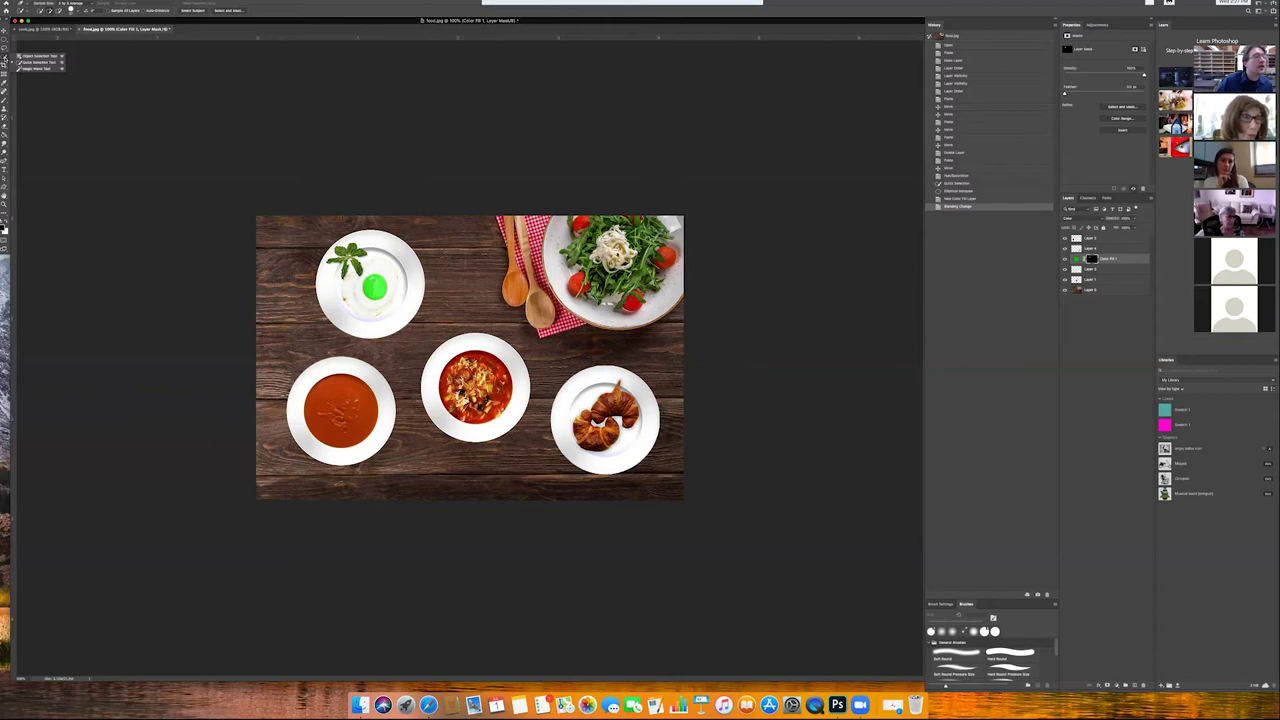
pyautogui.click(5, 57)
pyautogui.click(5, 57)
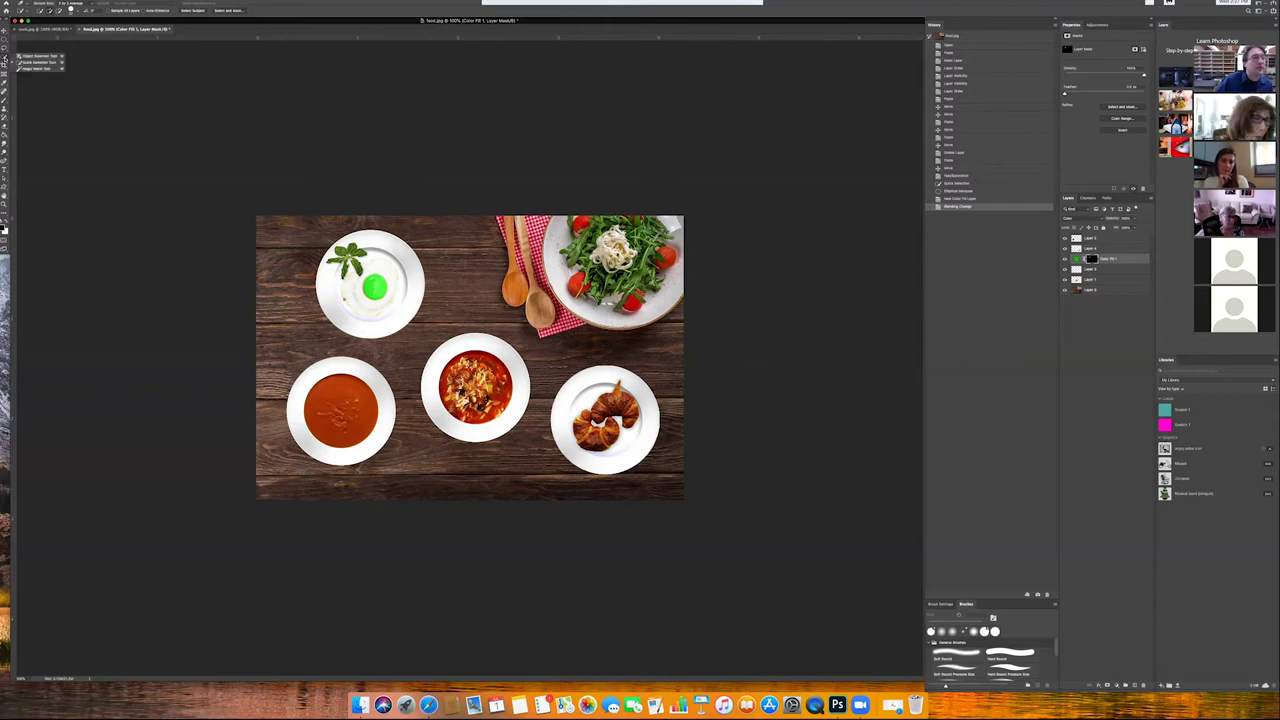
pyautogui.click(32, 58)
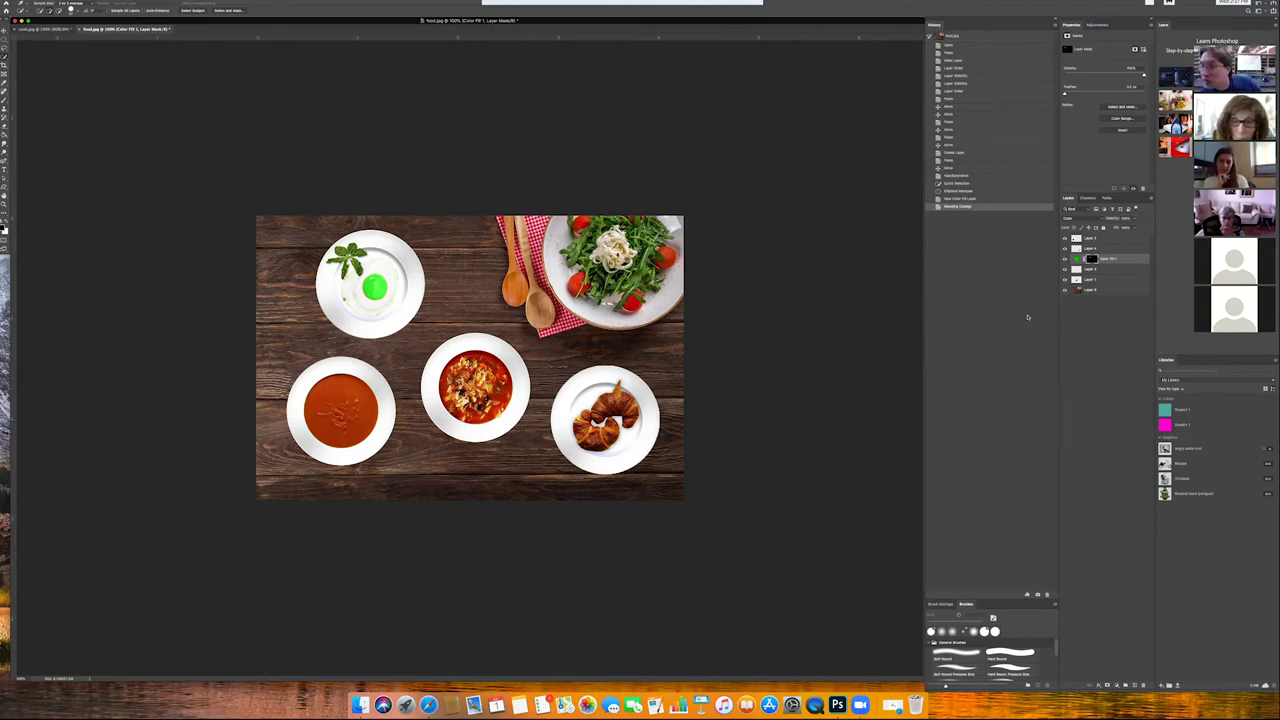
pyautogui.click(1090, 248)
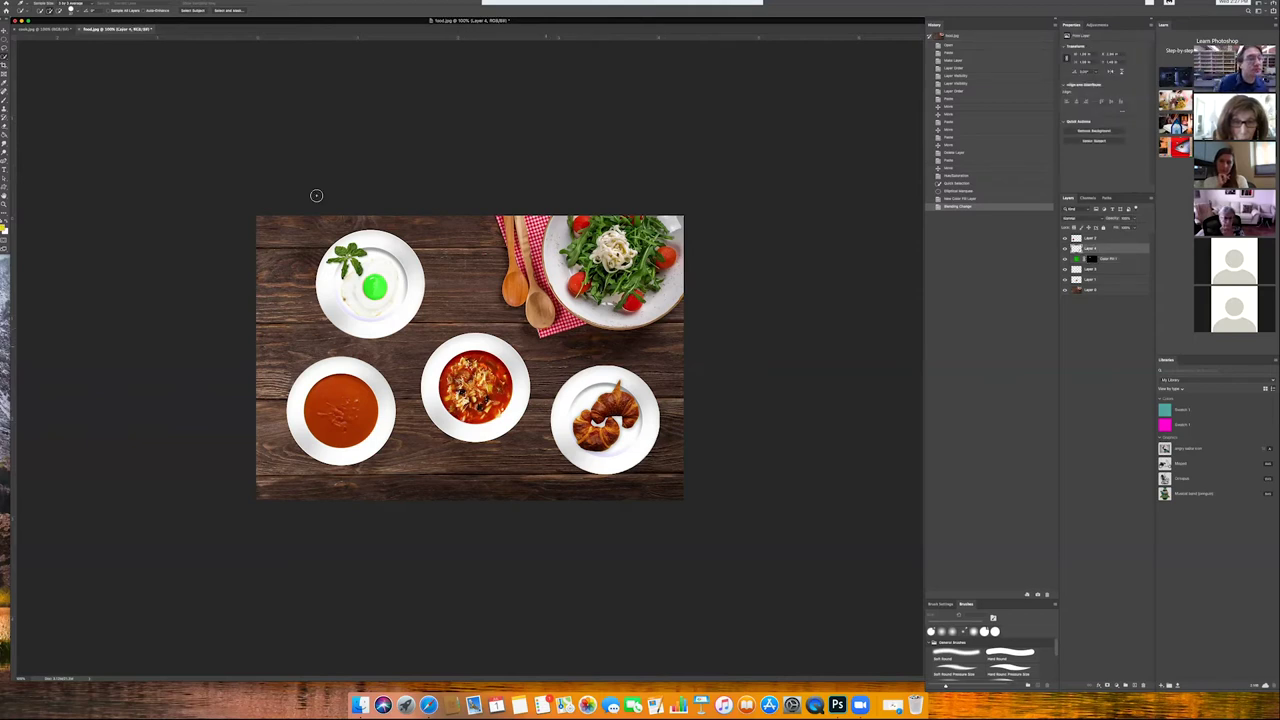
# Step: Adjust the brush size and paint a selection over the croissants
pyautogui.click(71, 9)
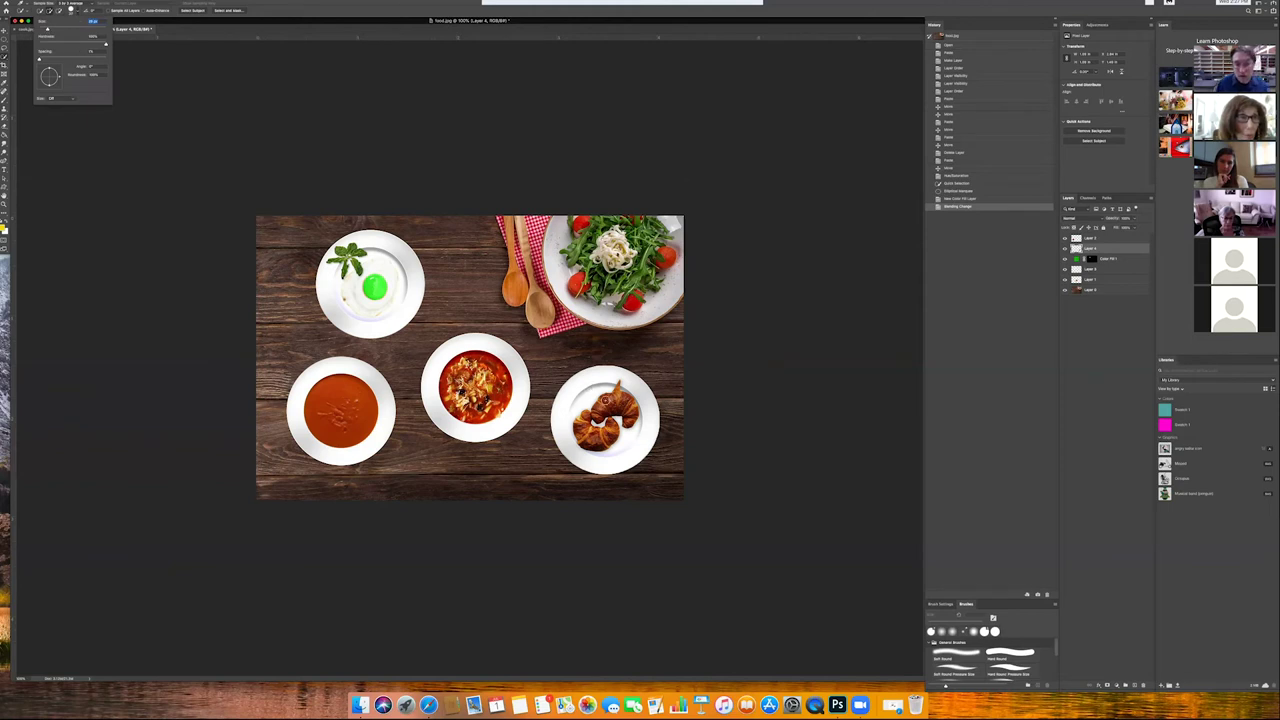
pyautogui.click(604, 406)
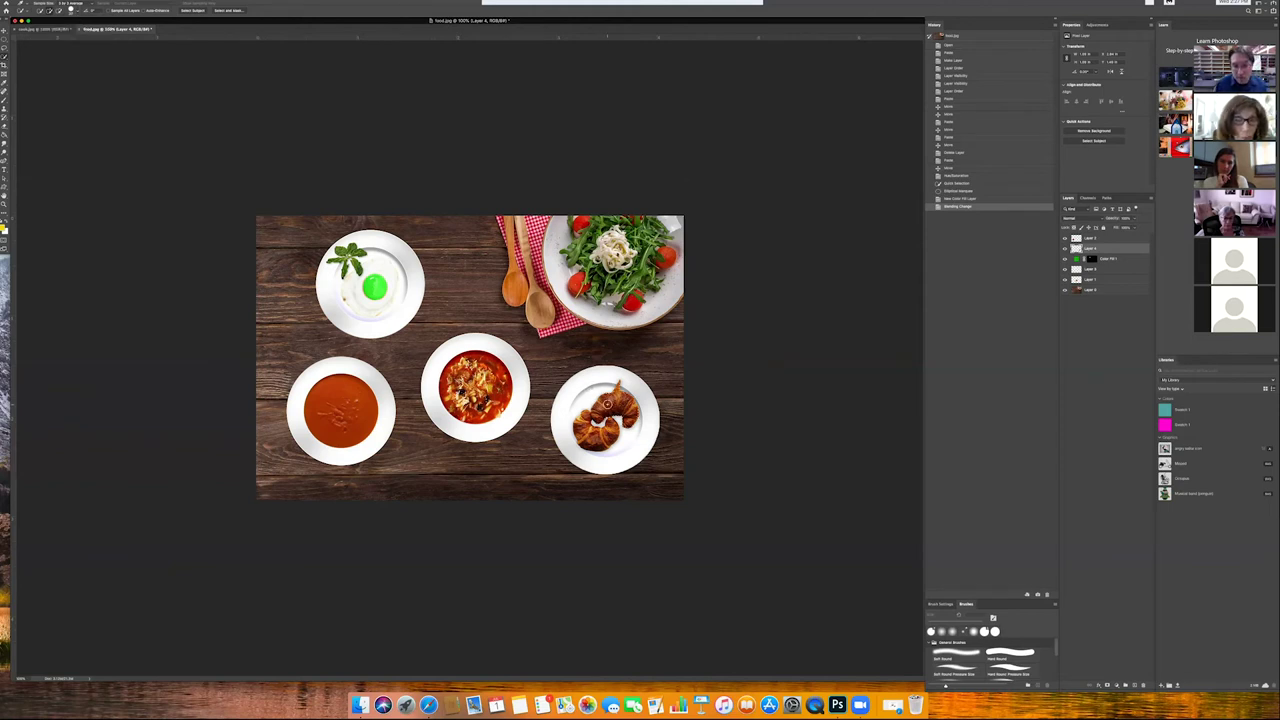
pyautogui.click(606, 405)
pyautogui.click(606, 405)
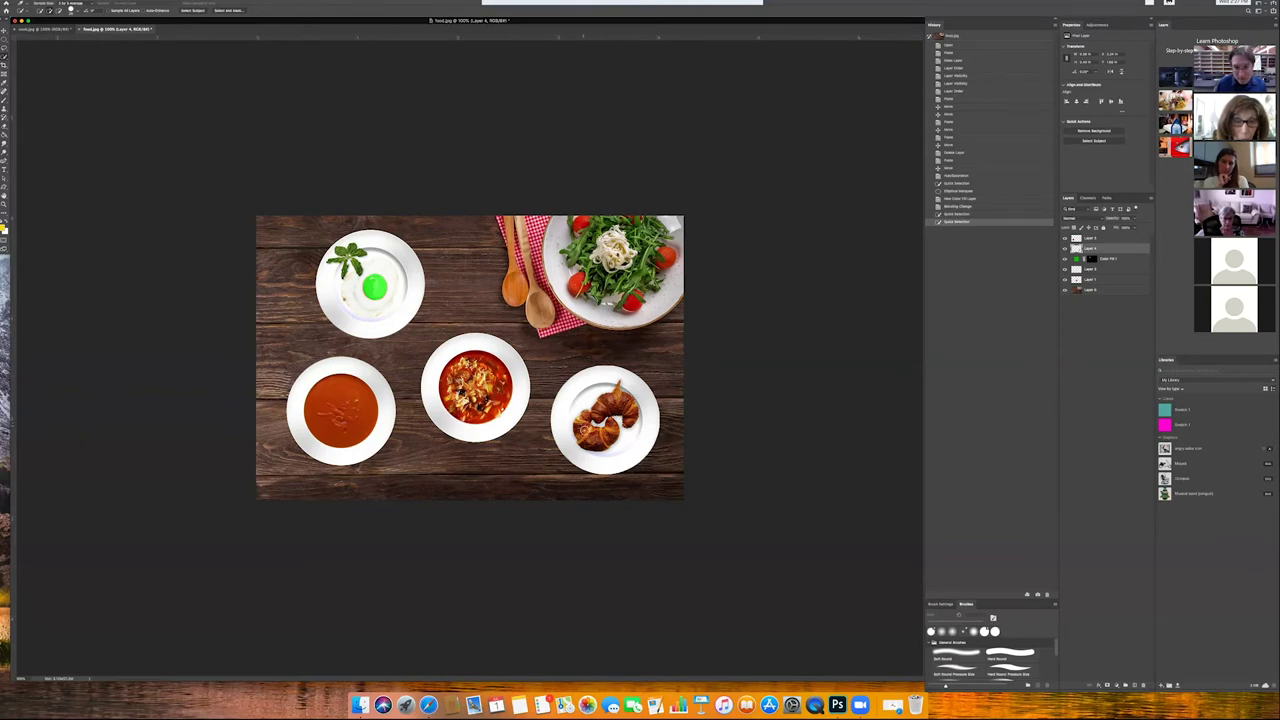
pyautogui.click(592, 434)
pyautogui.click(581, 424)
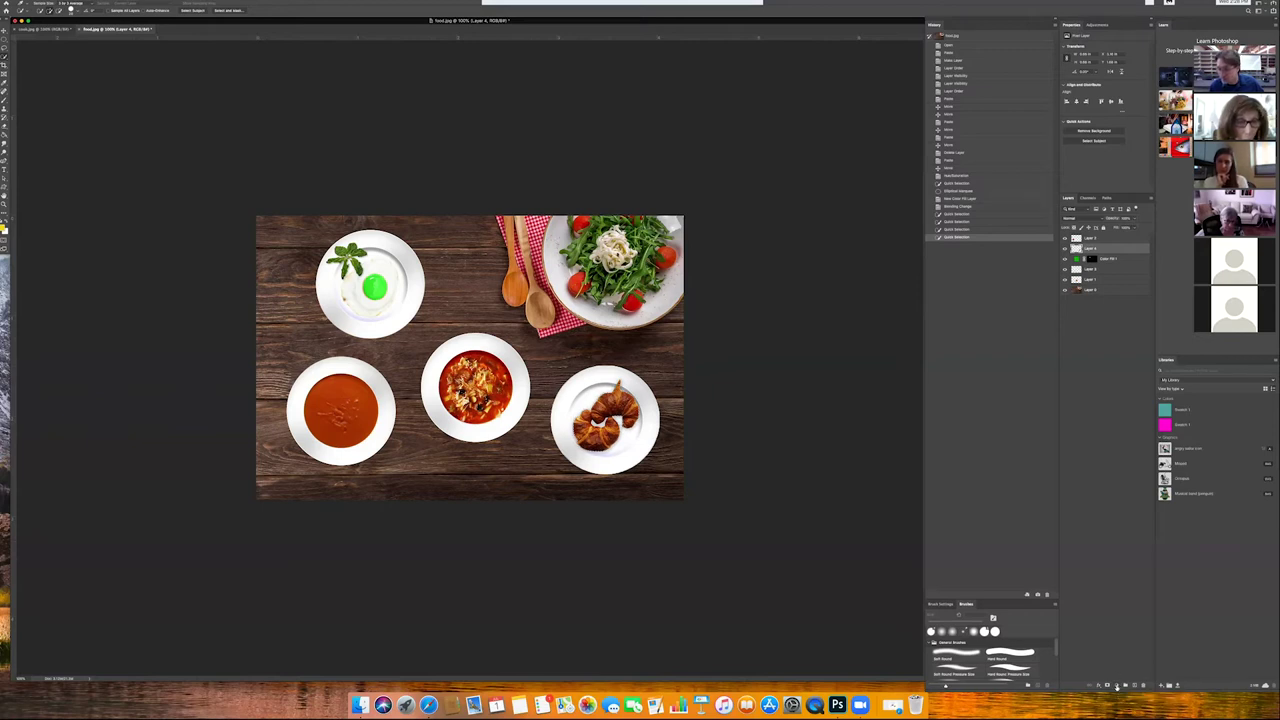
pyautogui.click(1117, 687)
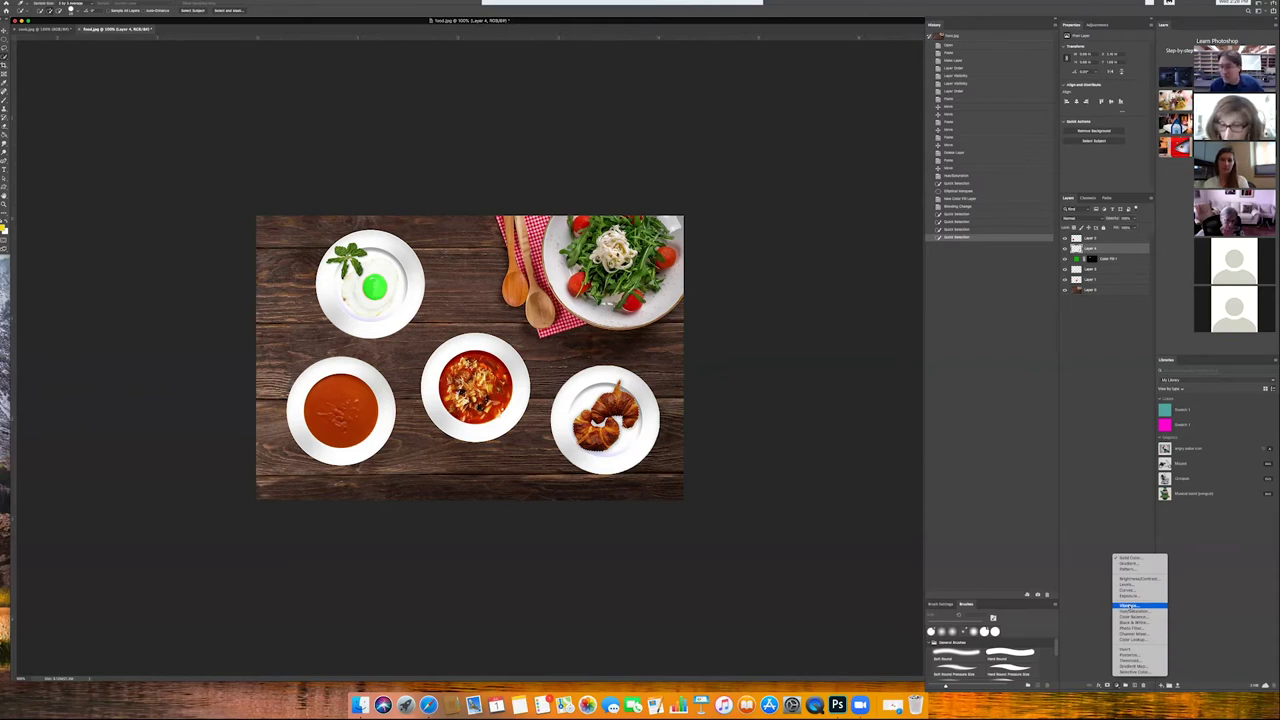
# Step: Add a Vibrance adjustment layer for the croissants and raise its Vibrance slider
pyautogui.click(1128, 606)
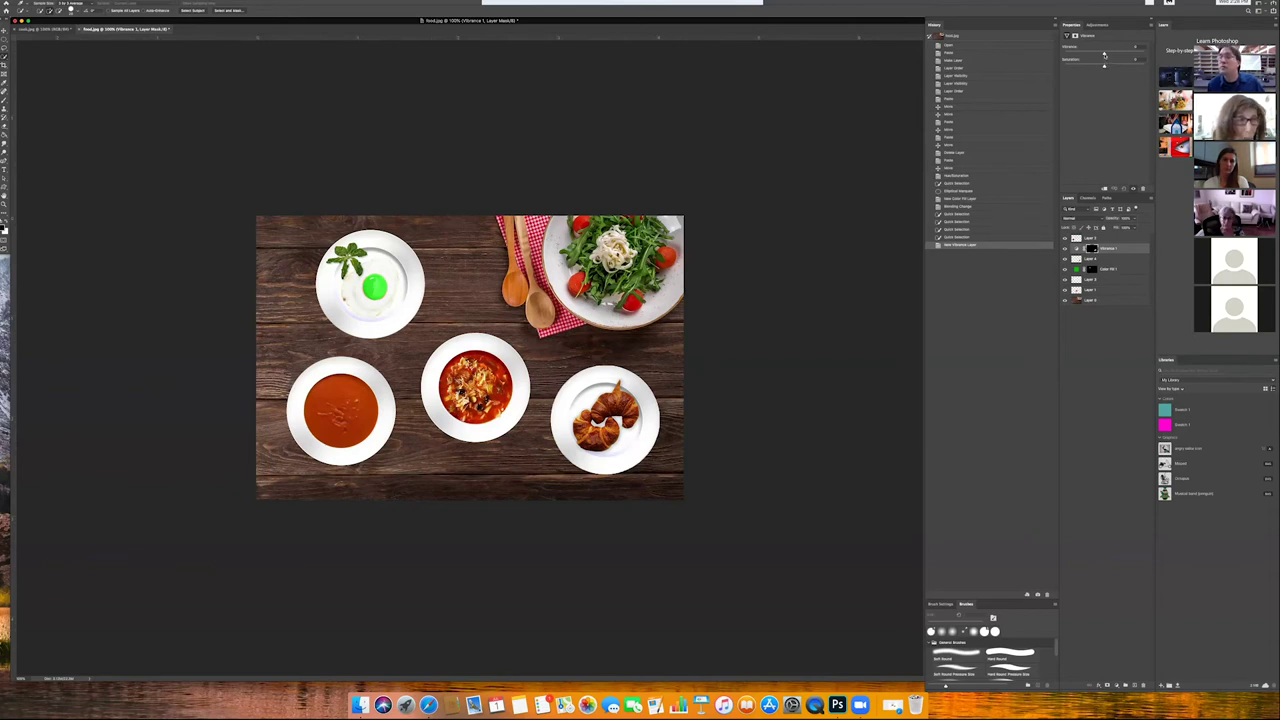
pyautogui.moveTo(1105, 55)
pyautogui.mouseDown()
pyautogui.moveTo(1155, 55)
pyautogui.moveTo(1124, 55)
pyautogui.mouseUp()
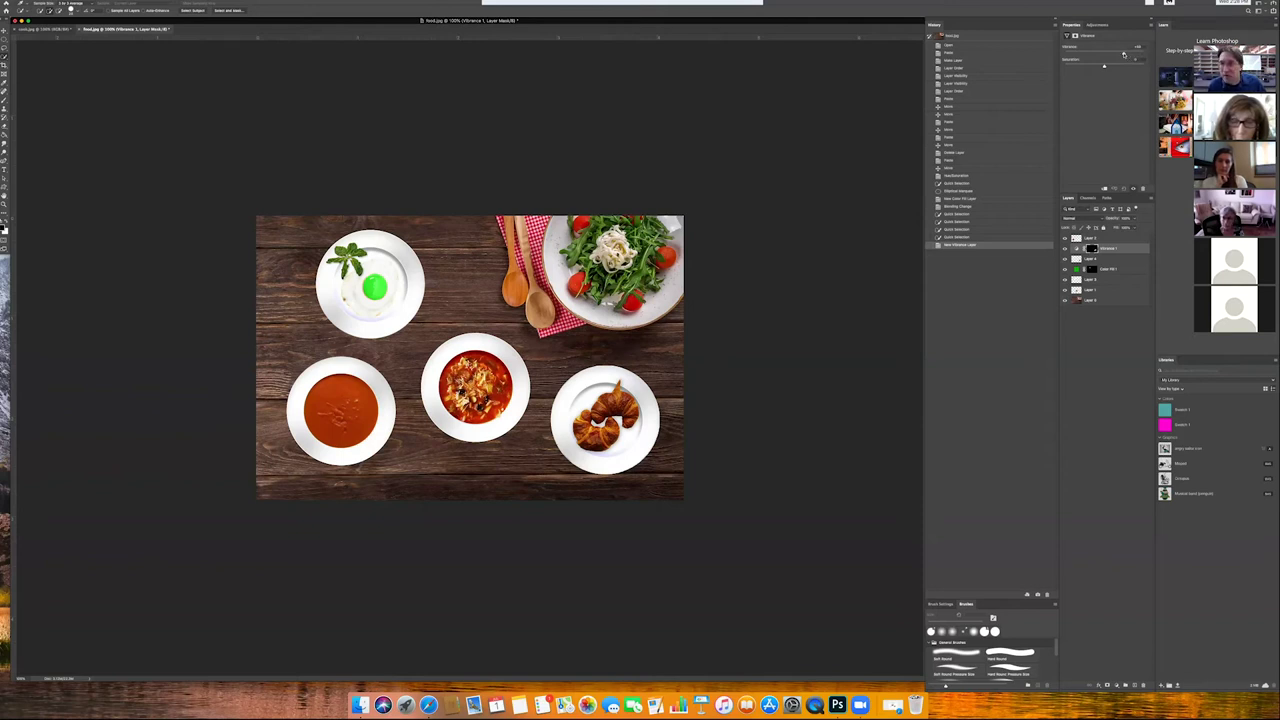
pyautogui.moveTo(1124, 55); pyautogui.dragTo(1074, 55)
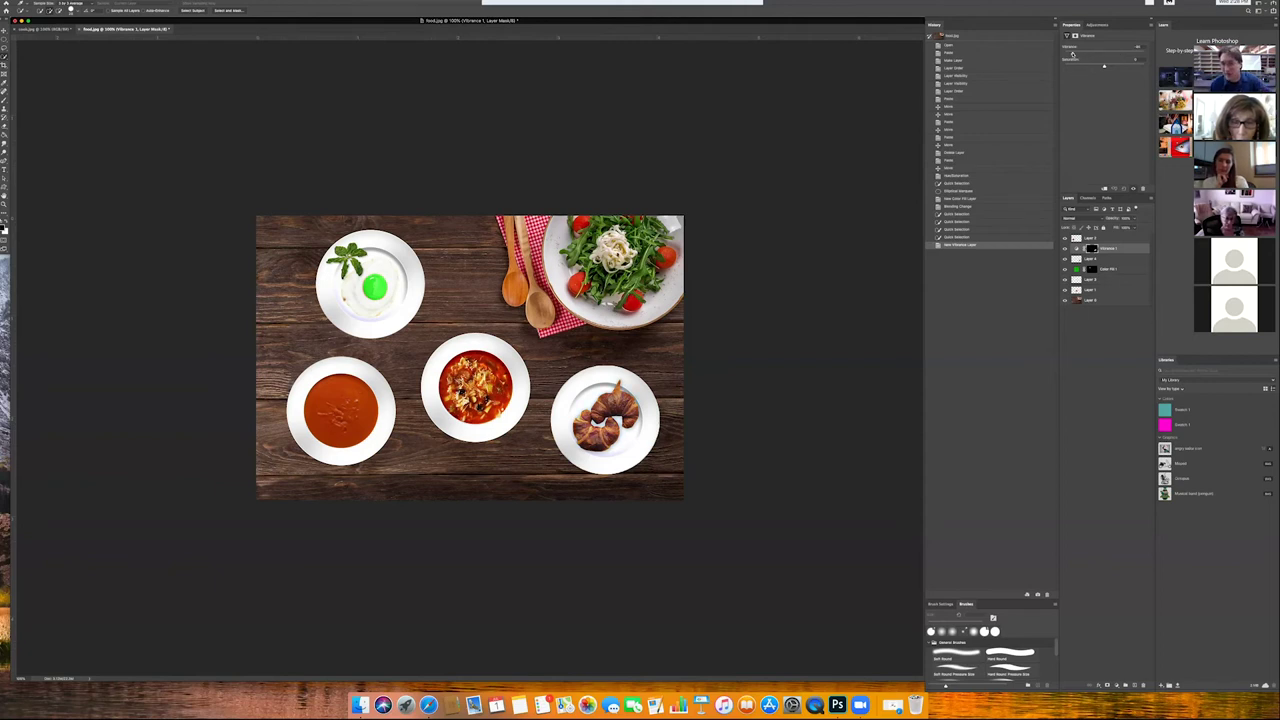
pyautogui.moveTo(1073, 55); pyautogui.dragTo(1118, 54)
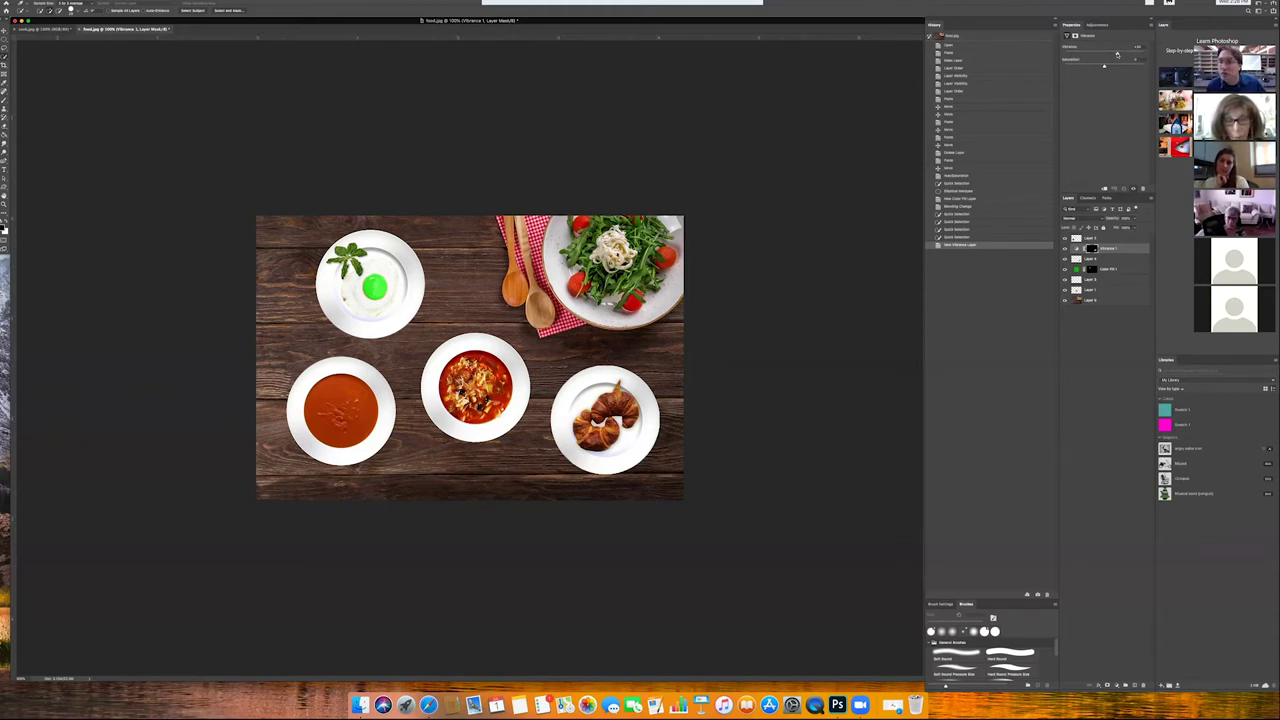
pyautogui.moveTo(1117, 54); pyautogui.dragTo(1115, 53)
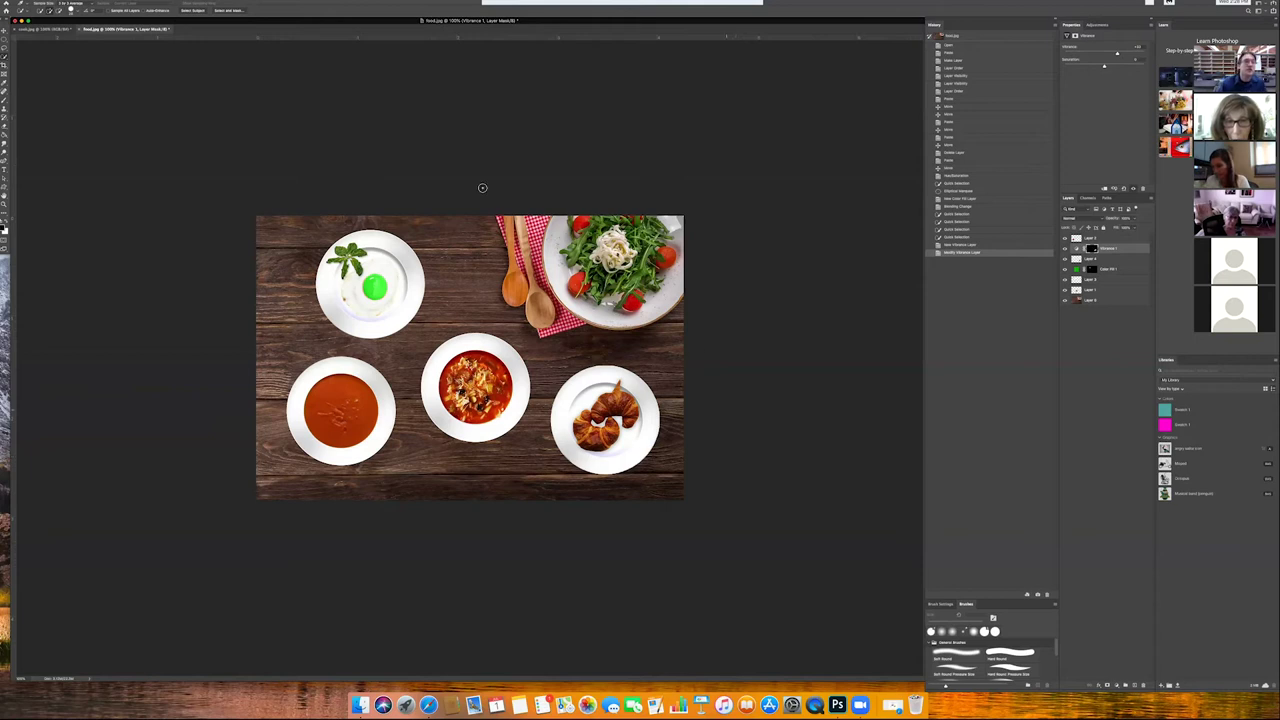
pyautogui.click(82, 3)
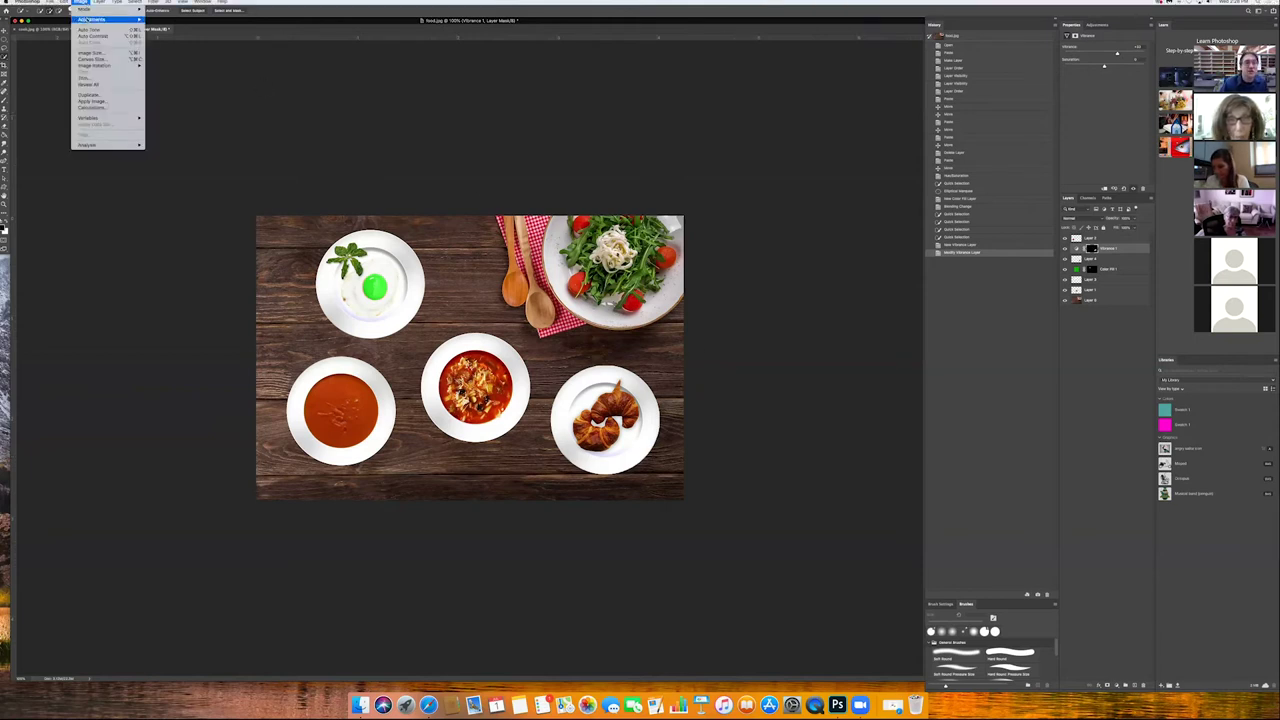
pyautogui.moveTo(88, 19)
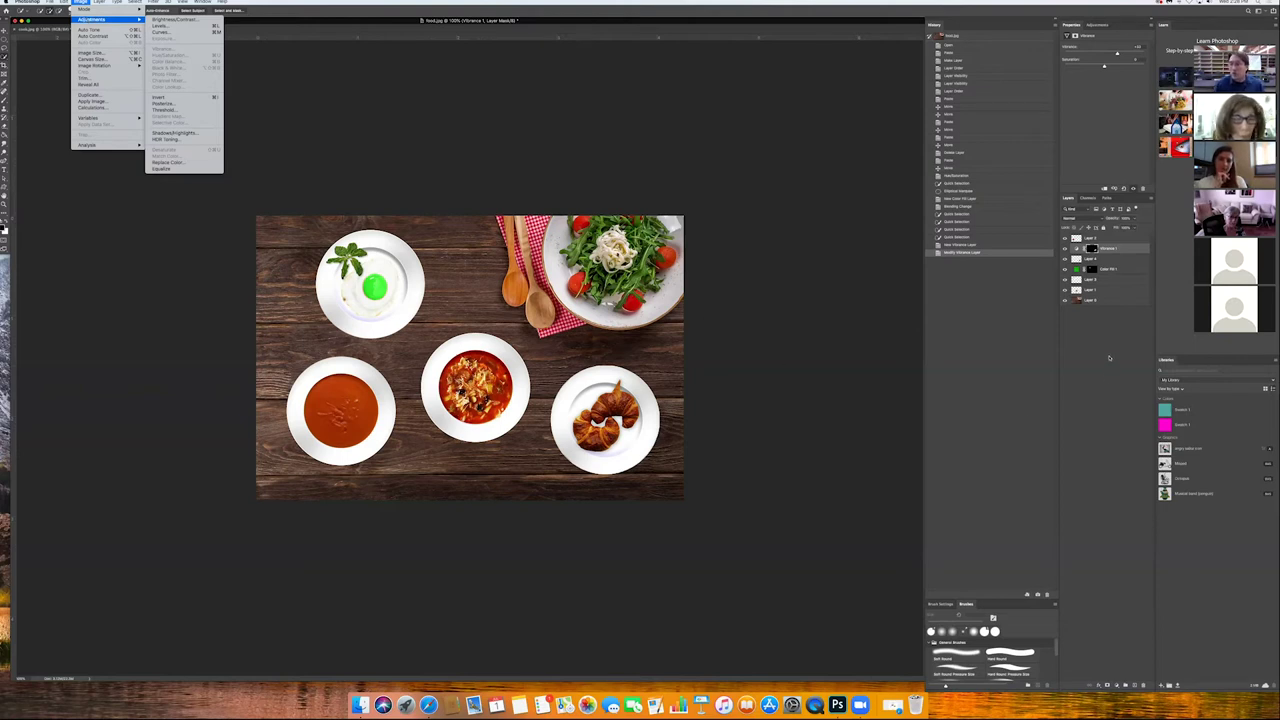
pyautogui.click(1109, 358)
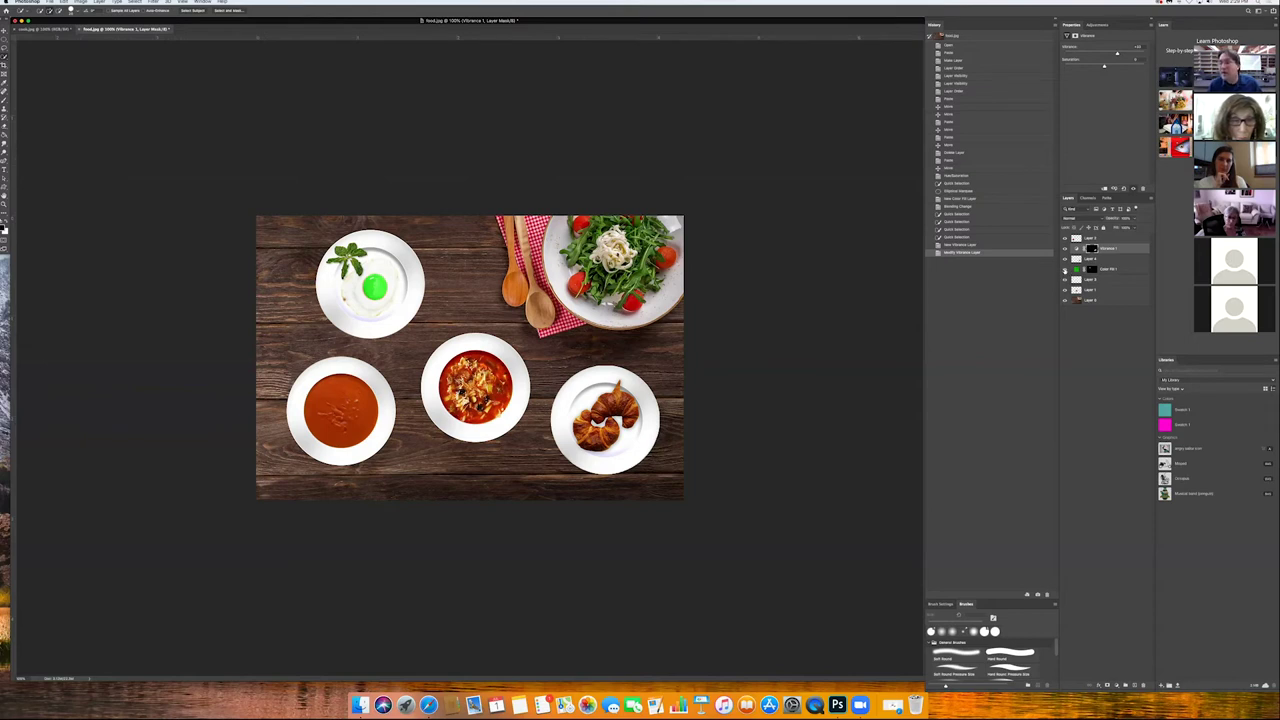
pyautogui.click(1065, 271)
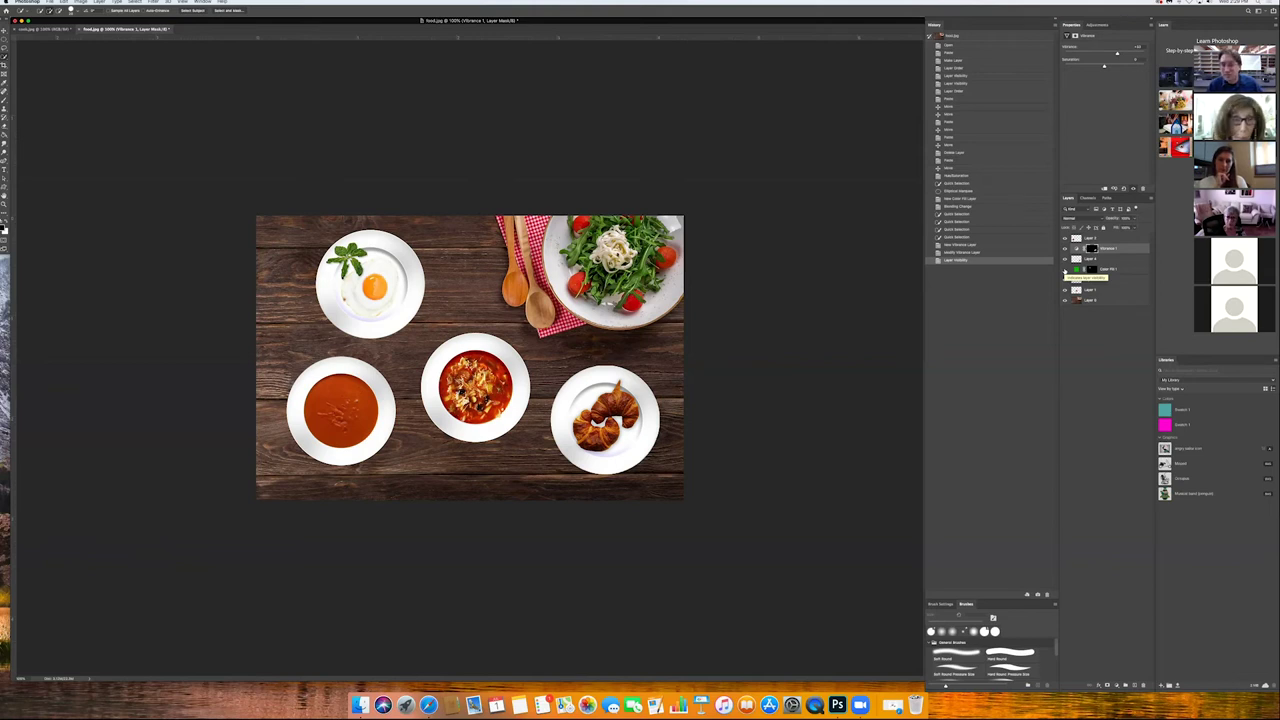
pyautogui.click(1065, 271)
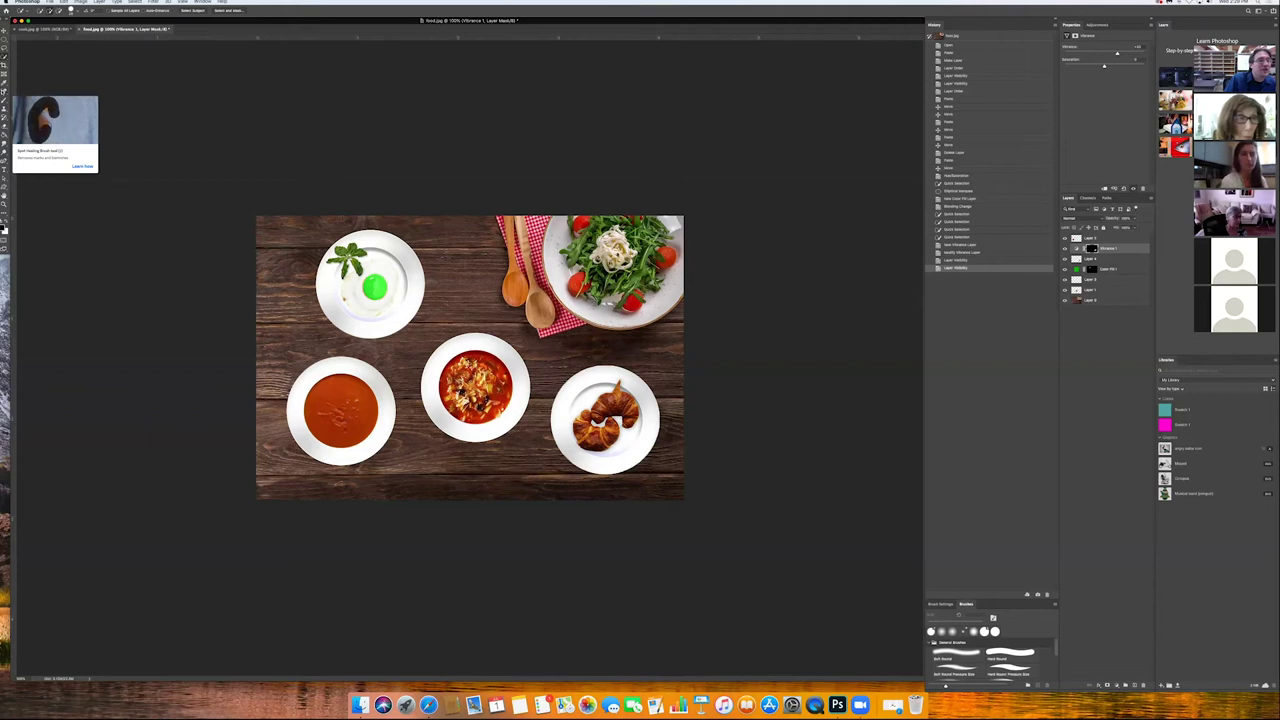
# Step: Choose the Spot Healing Brush, set its size, and make Layer 1 with the stew active
pyautogui.click(4, 91)
pyautogui.click(30, 91)
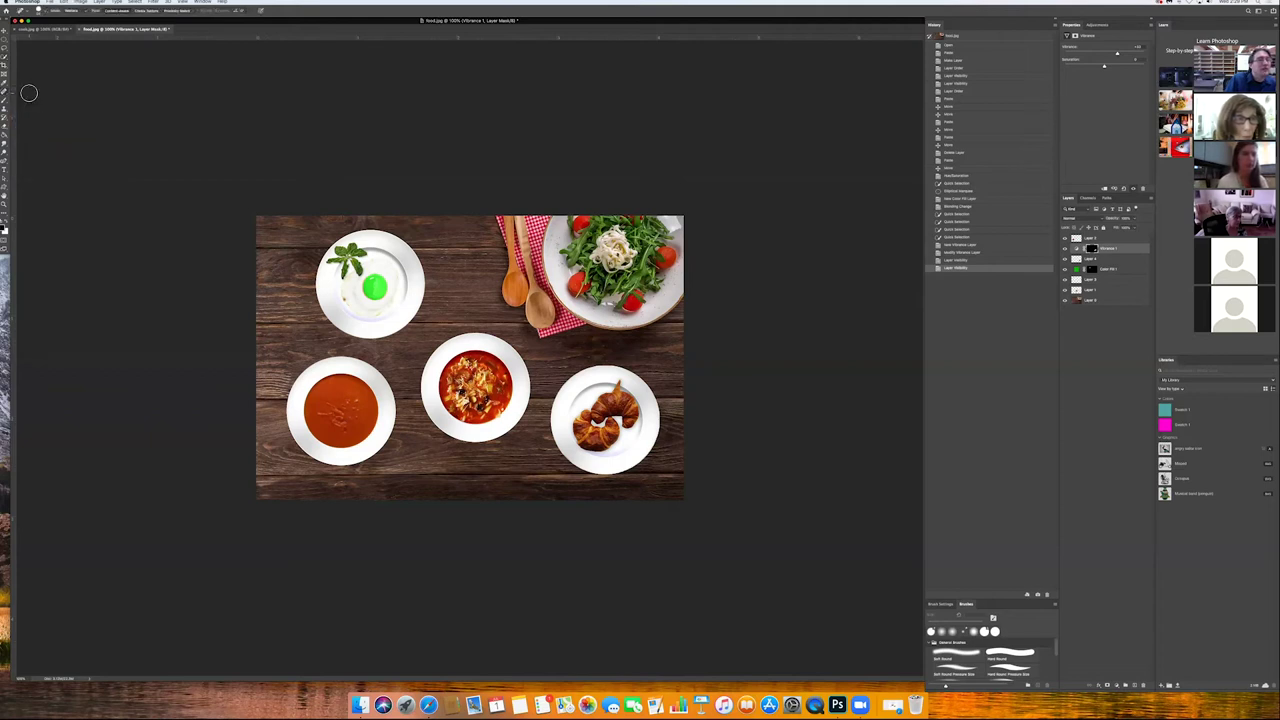
pyautogui.click(45, 12)
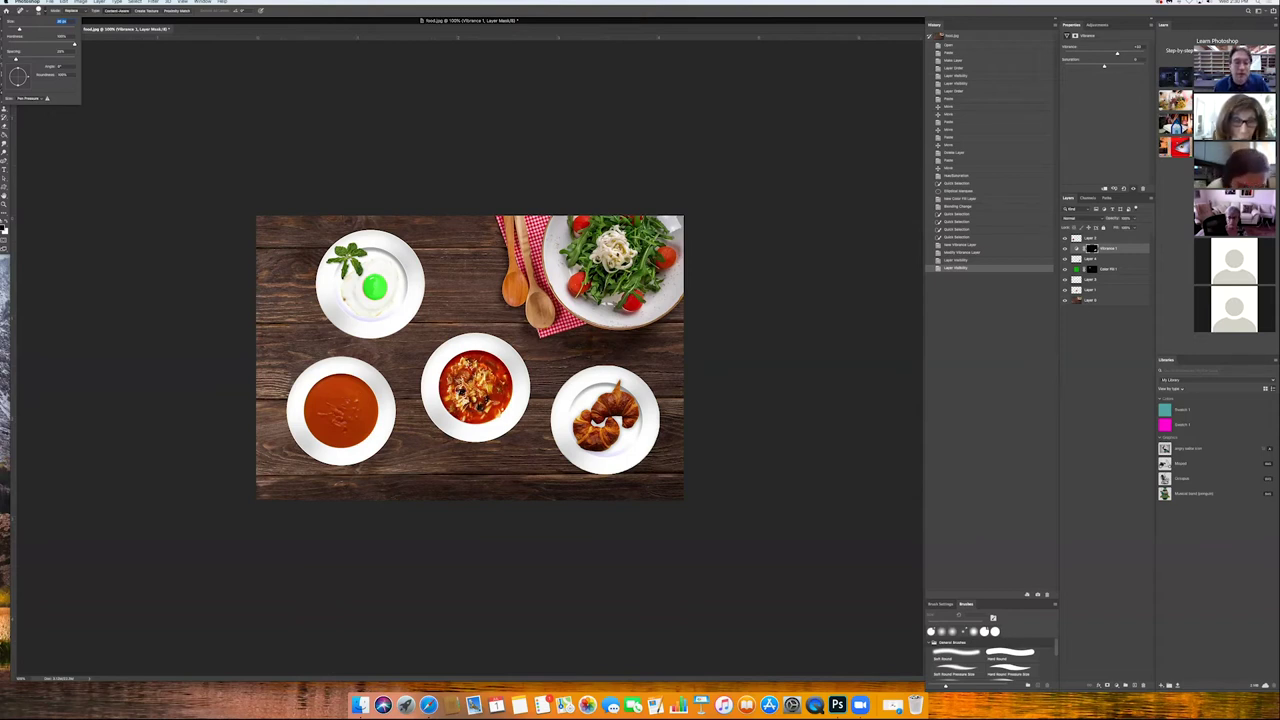
pyautogui.press('Return')
pyautogui.click(470, 388)
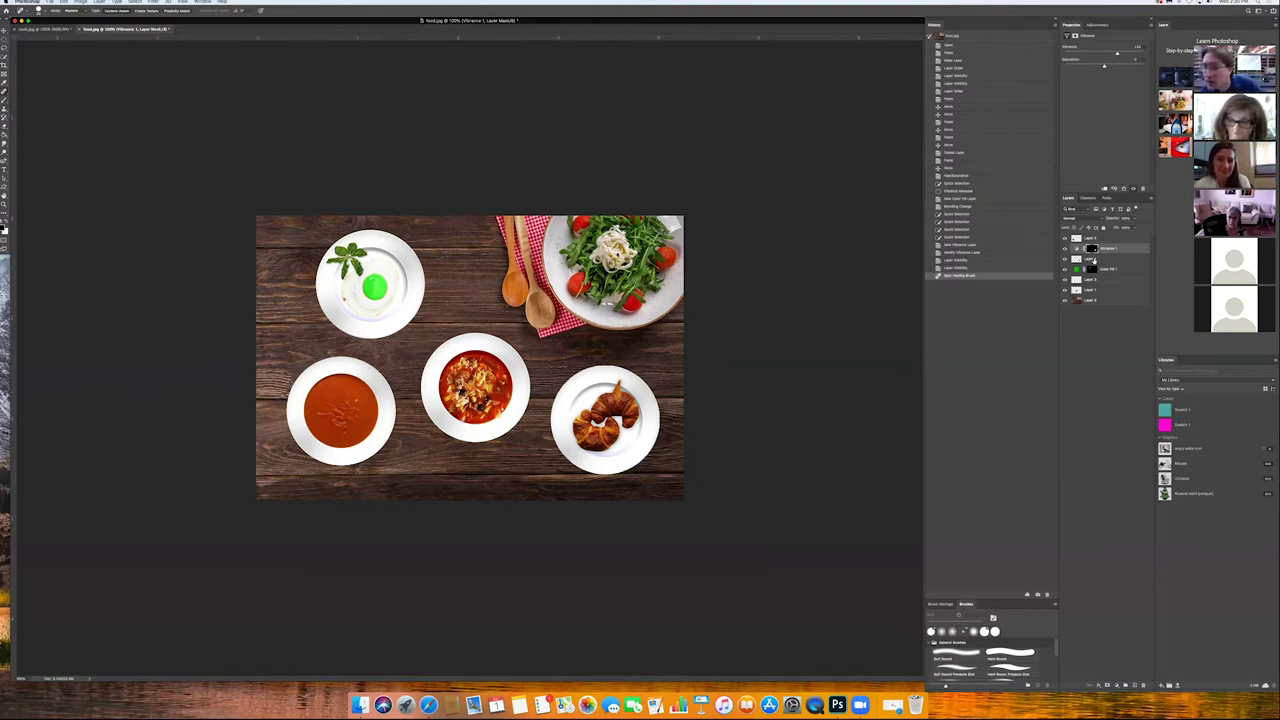
pyautogui.click(1090, 291)
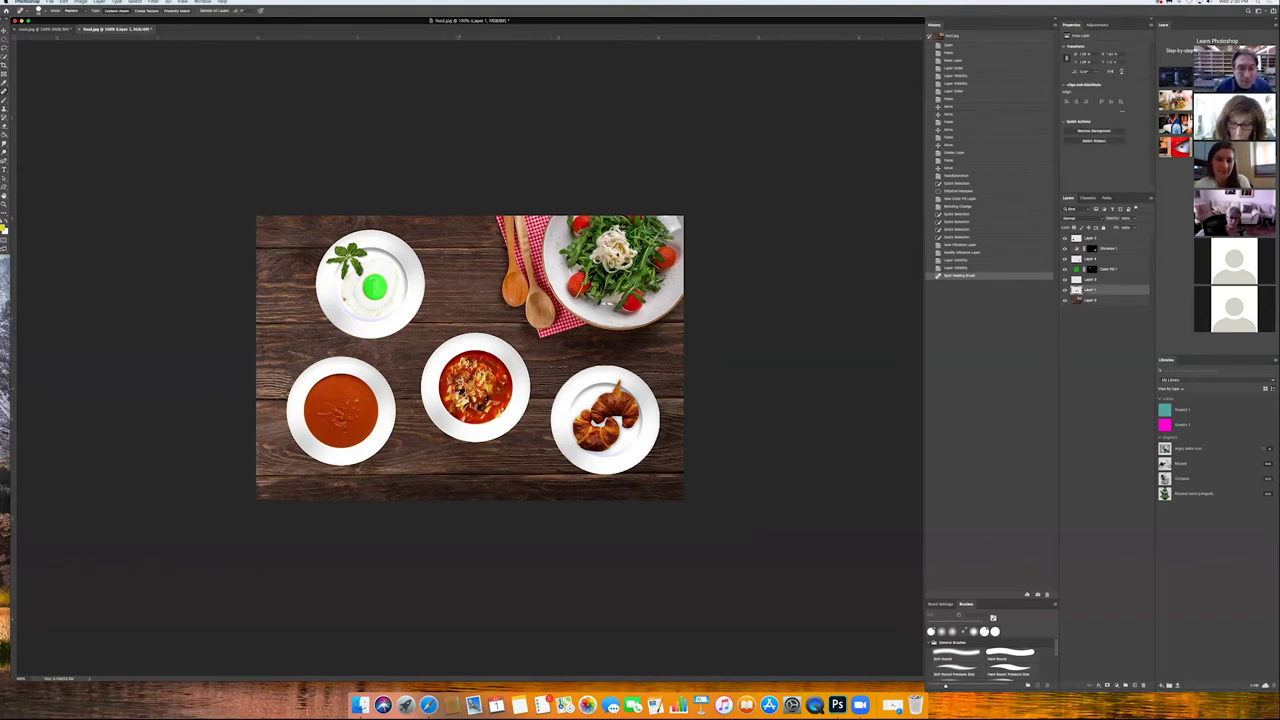
# Step: Heal the dark spots on the stew in the centre bowl
pyautogui.click(461, 391)
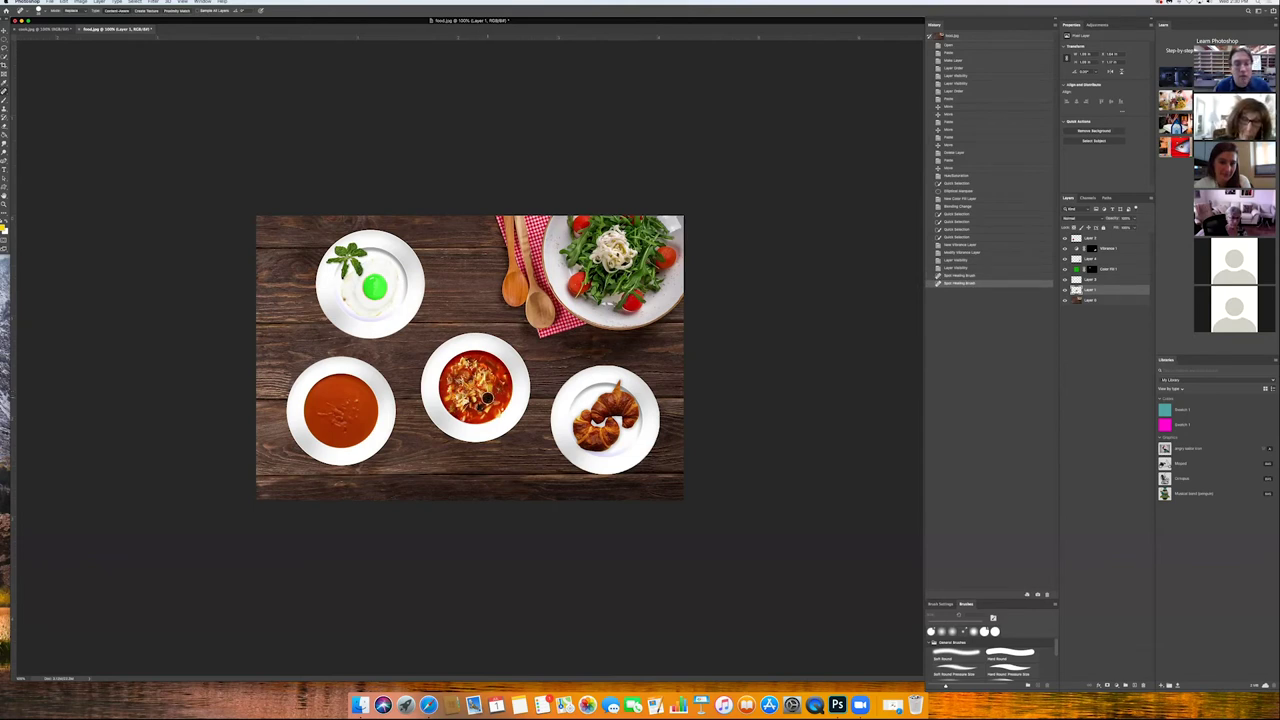
pyautogui.click(487, 400)
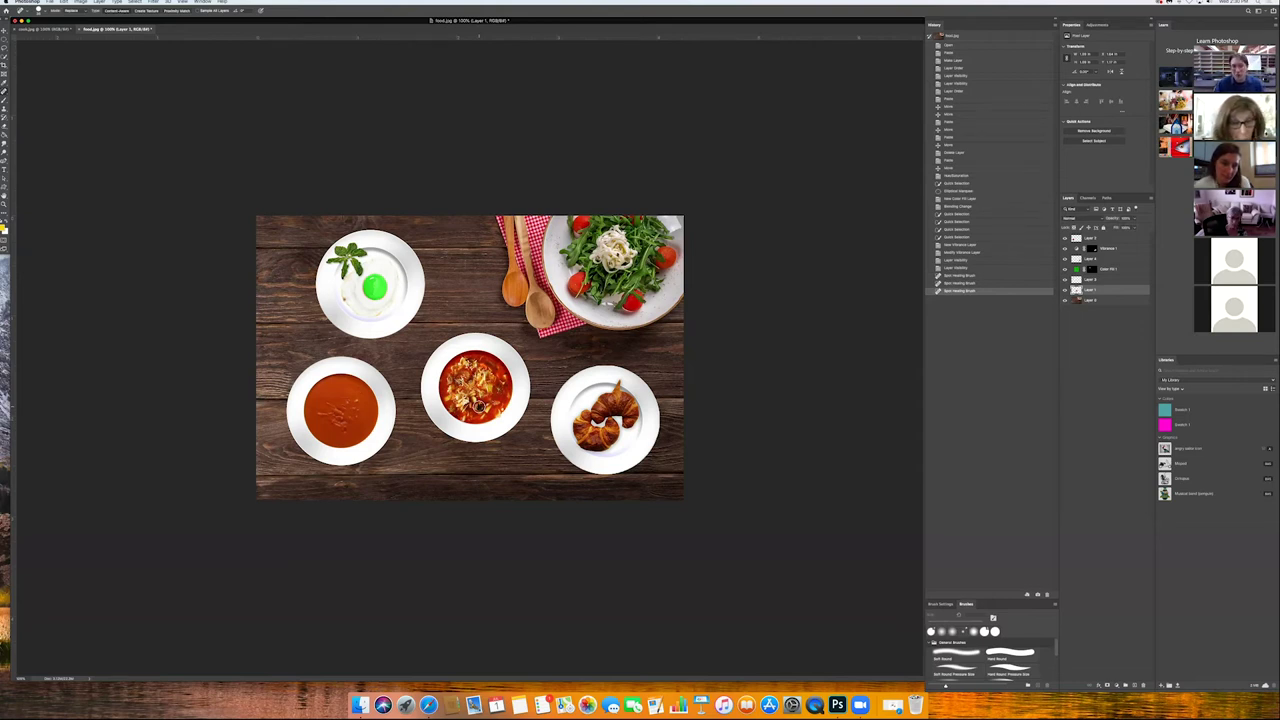
pyautogui.moveTo(479, 405); pyautogui.dragTo(479, 407)
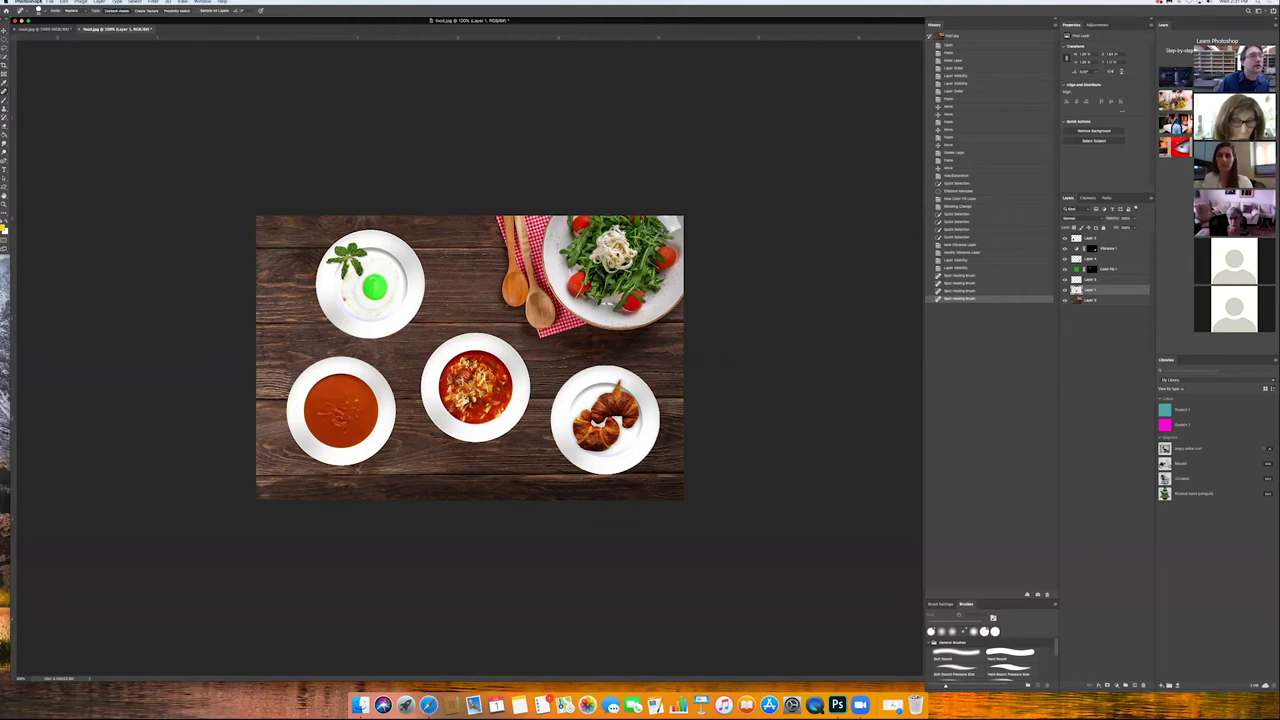
# Step: Use File > Open to browse from the Desktop into the image compositing project's Project2 folder
pyautogui.click(49, 3)
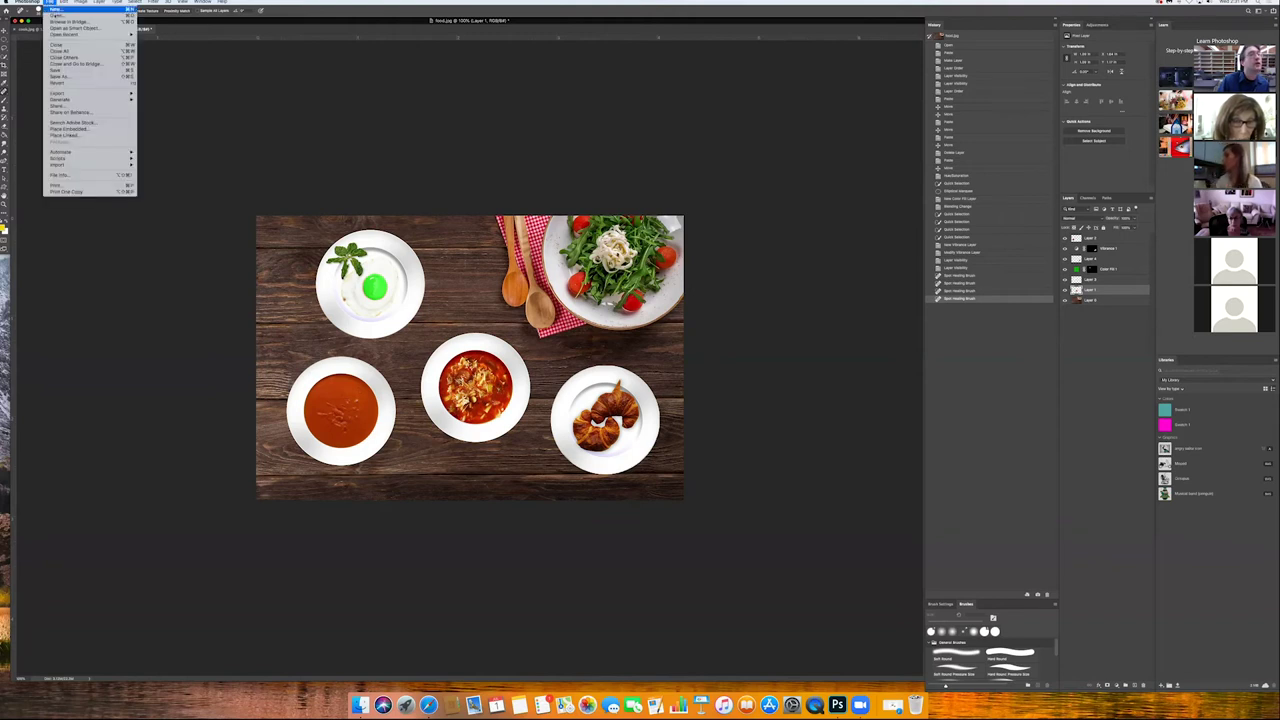
pyautogui.click(56, 16)
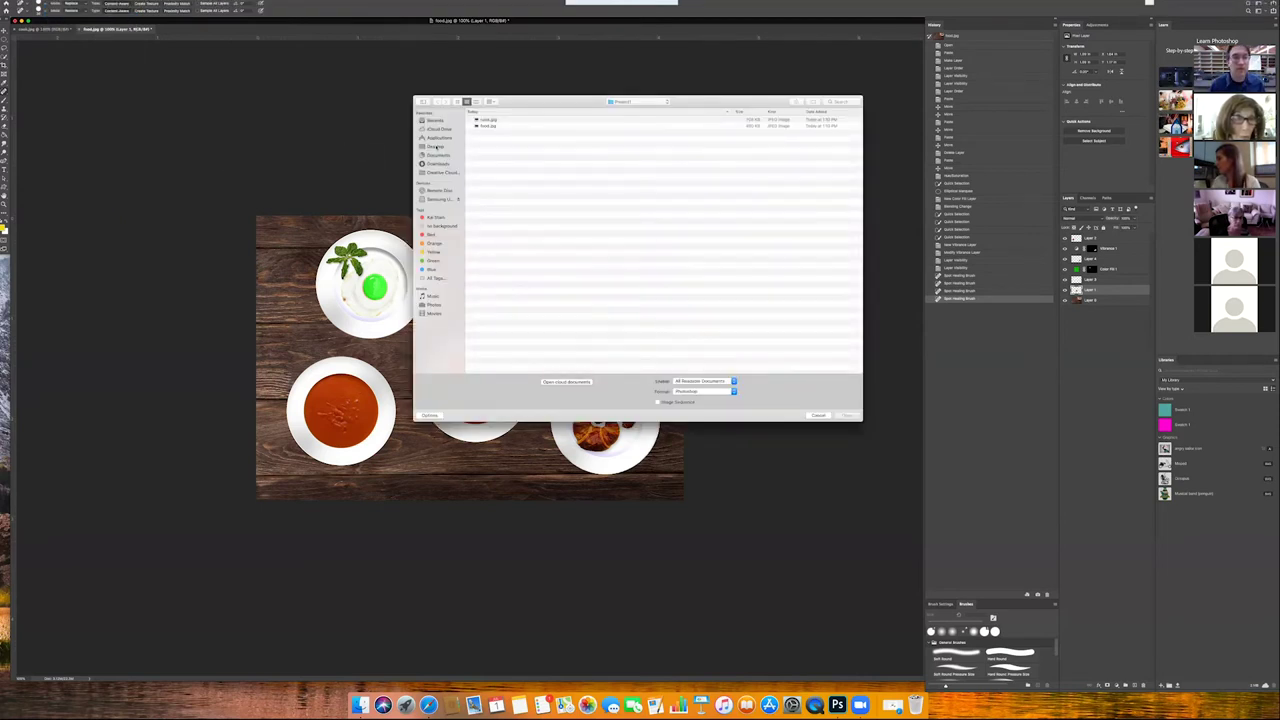
pyautogui.click(436, 147)
pyautogui.doubleClick(487, 121)
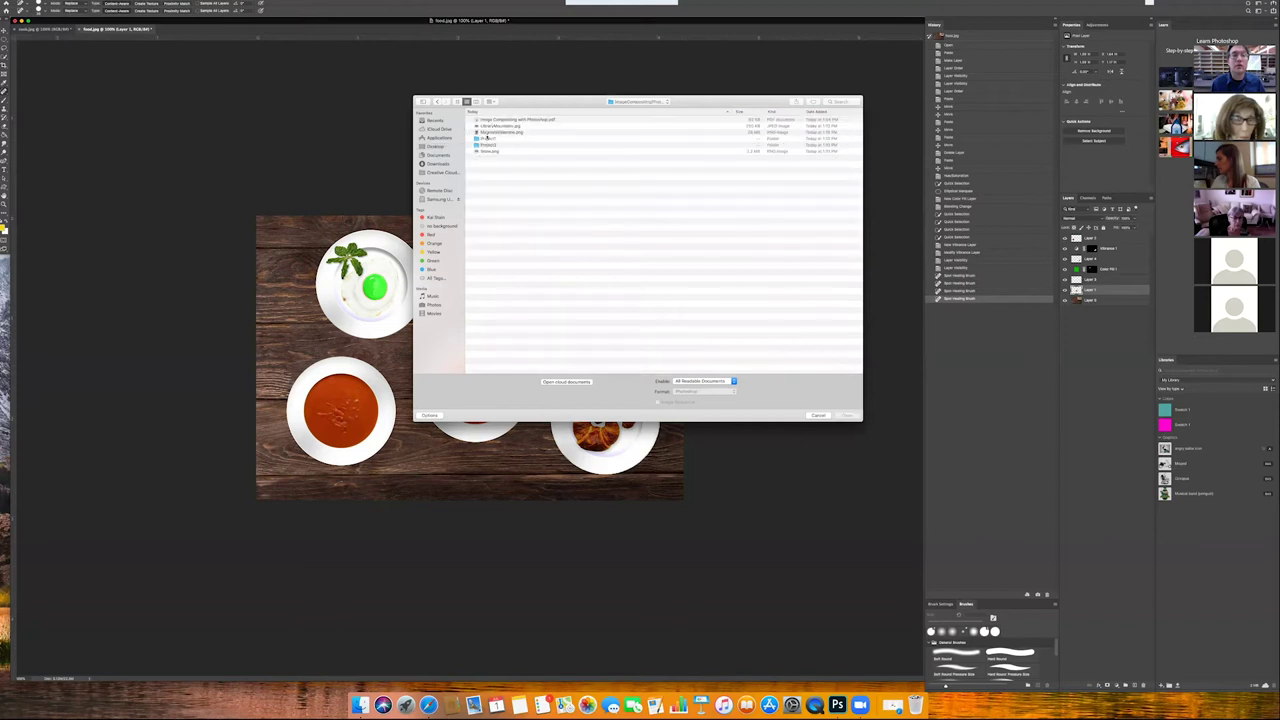
pyautogui.doubleClick(487, 145)
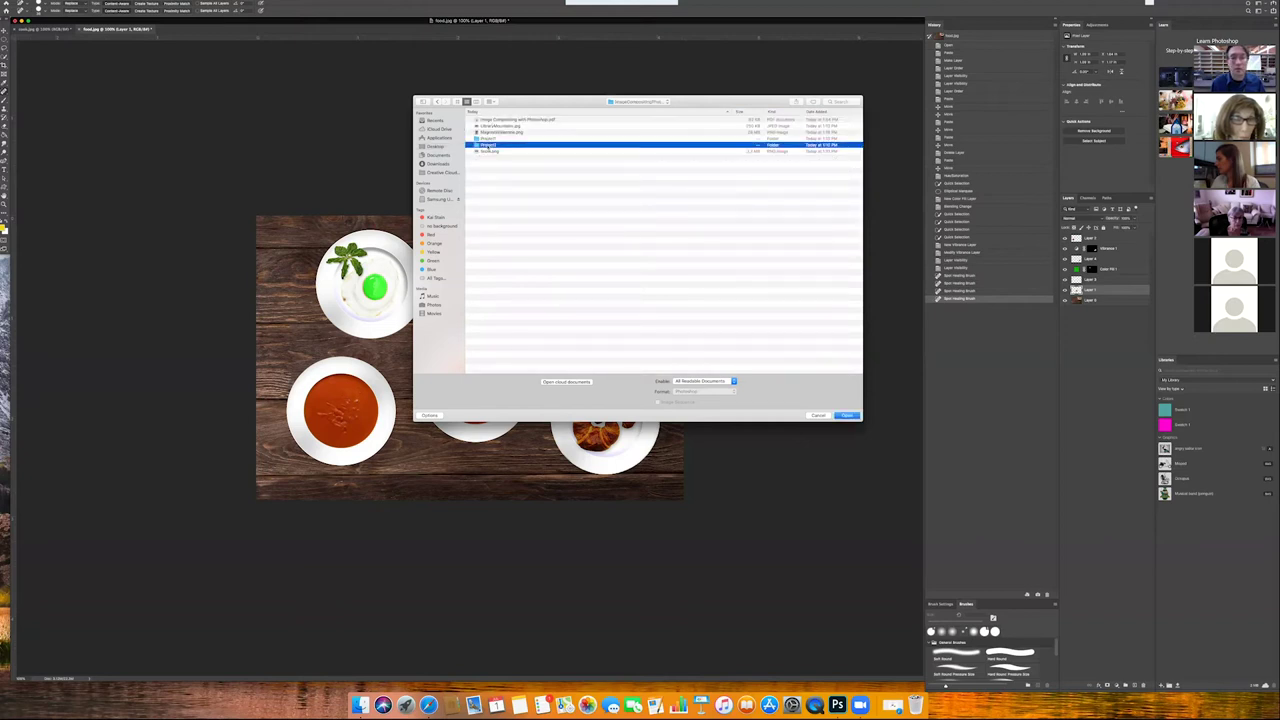
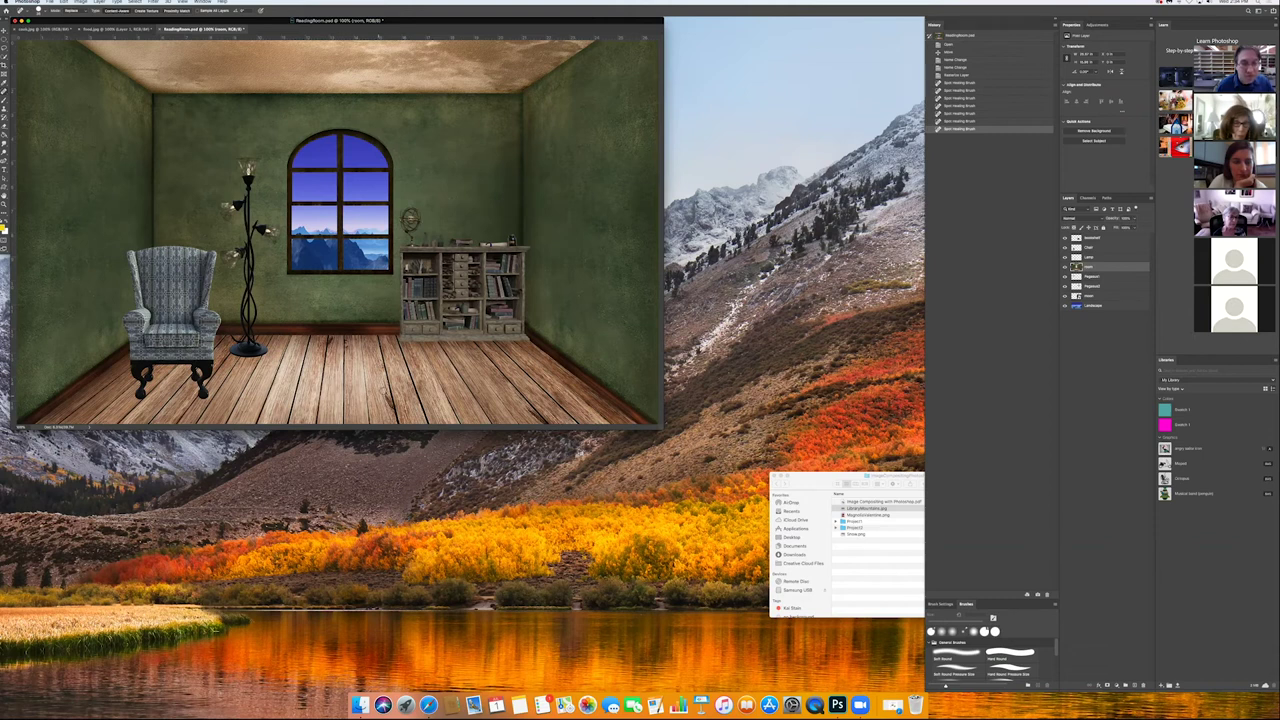
# Step: Heal the dark blemish on the wooden floor with the Spot Healing Brush, then select the Lamp layer
pyautogui.click(387, 398)
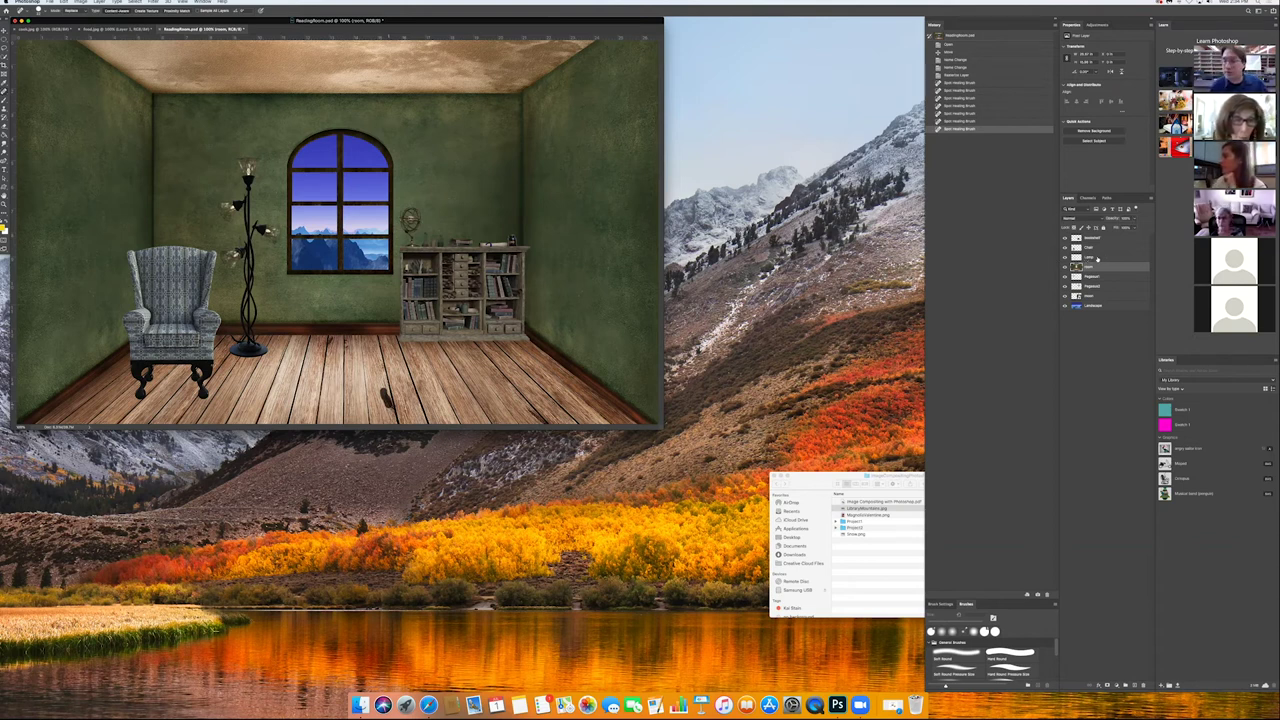
pyautogui.click(1088, 257)
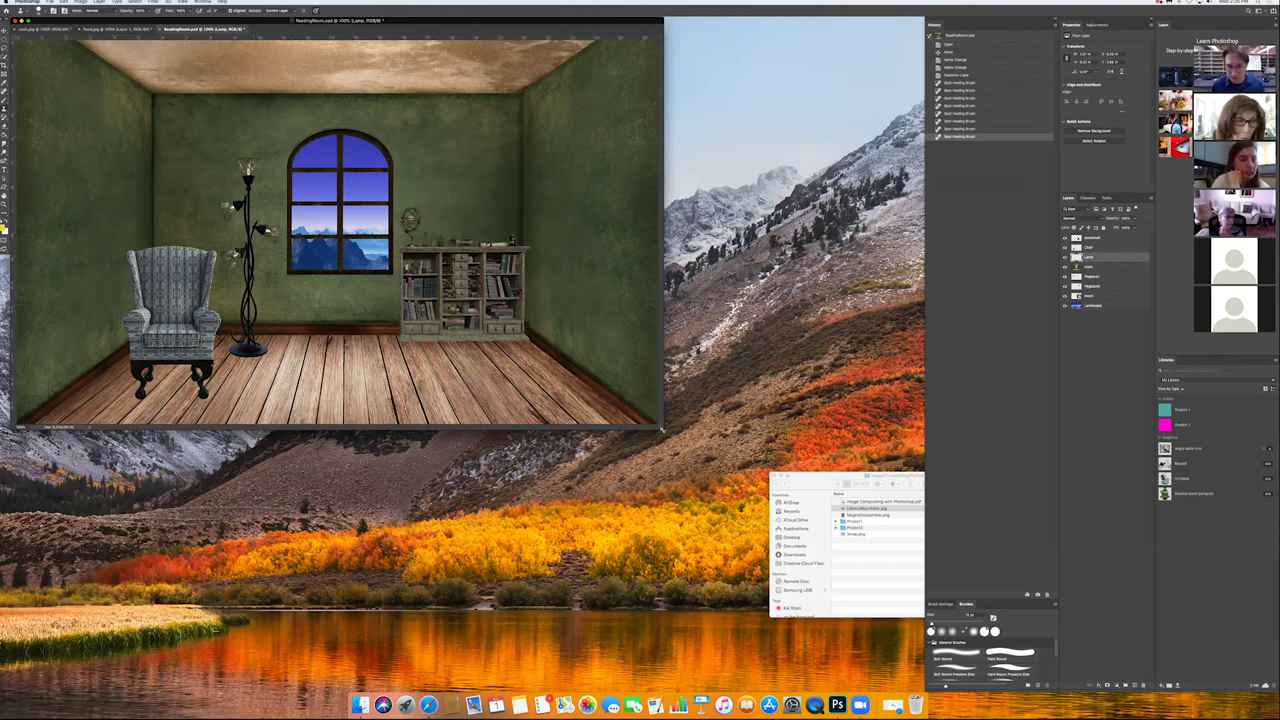
# Step: At 200% zoom, clone-stamp over part of the floor lamp, then return to 100%
pyautogui.moveTo(662, 430); pyautogui.dragTo(675, 437)
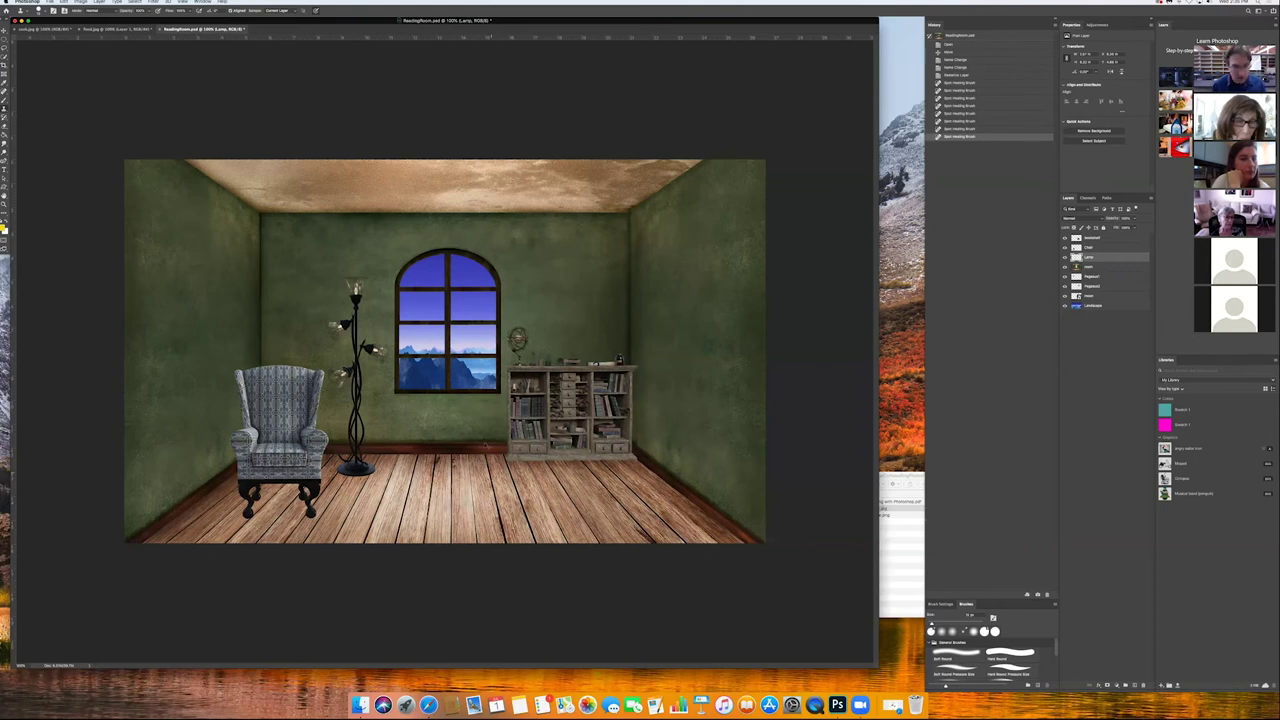
pyautogui.press('super+plus')
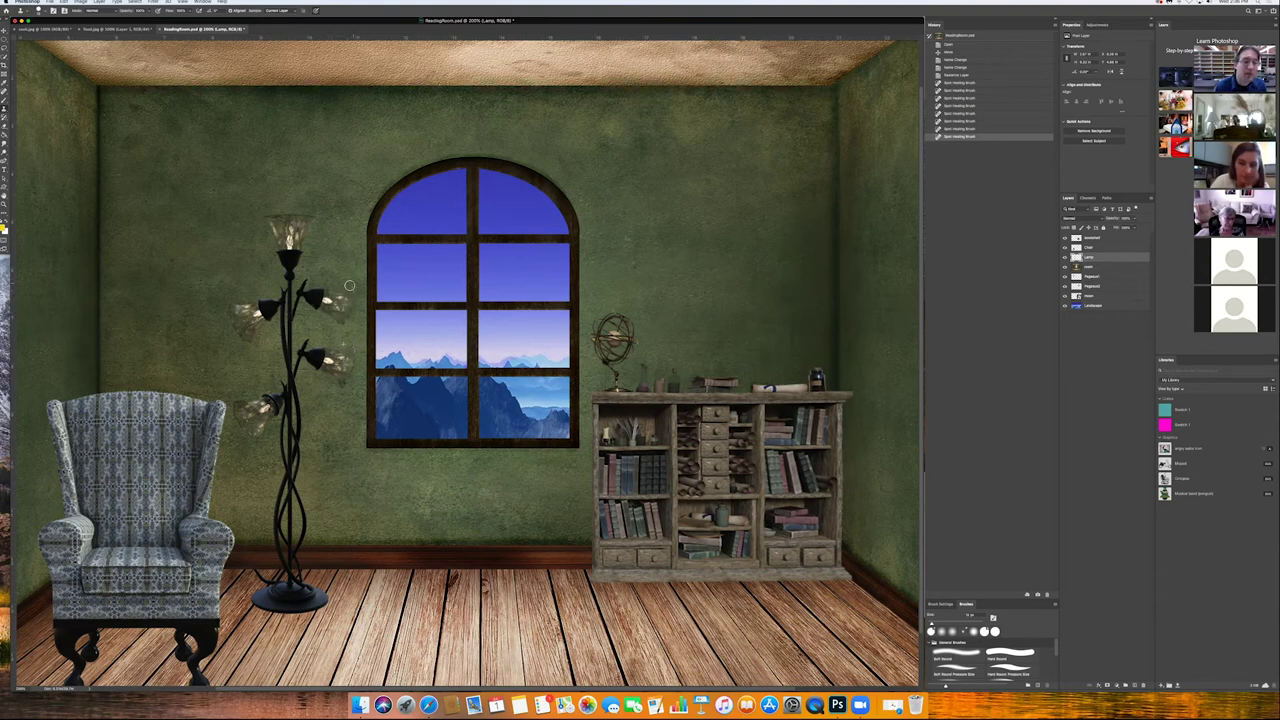
pyautogui.click(343, 292)
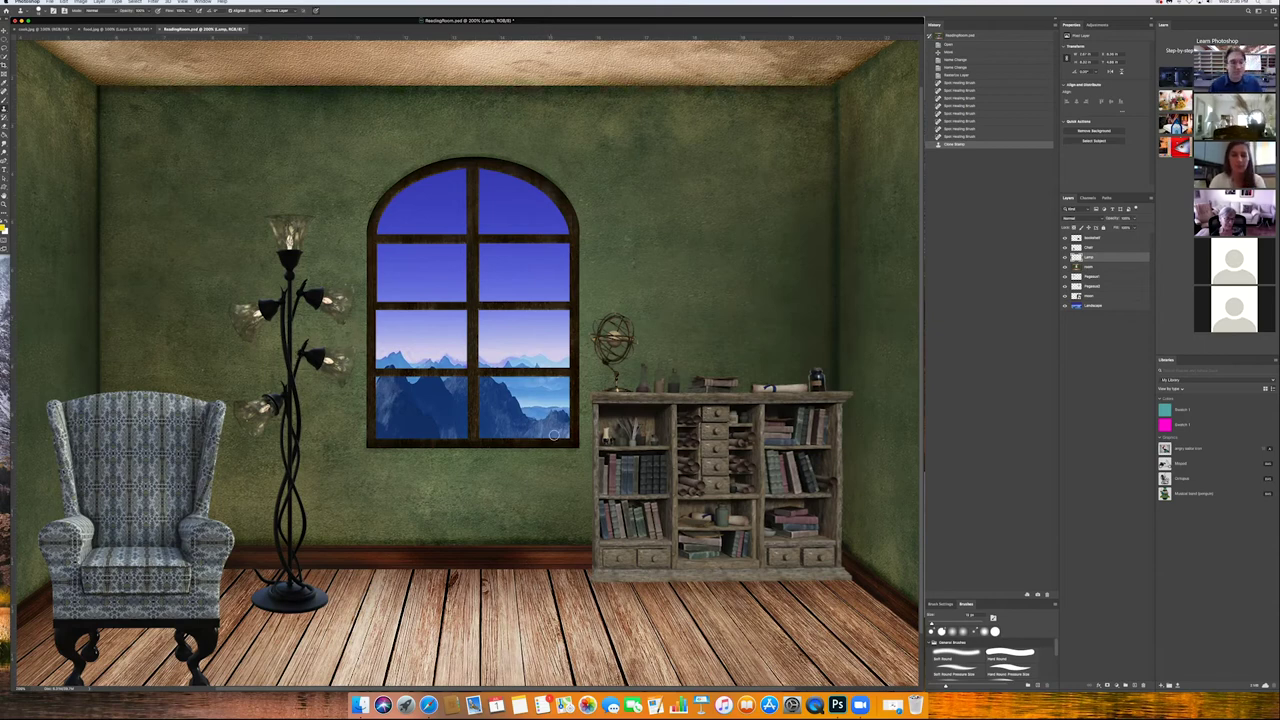
pyautogui.press('super+minus')
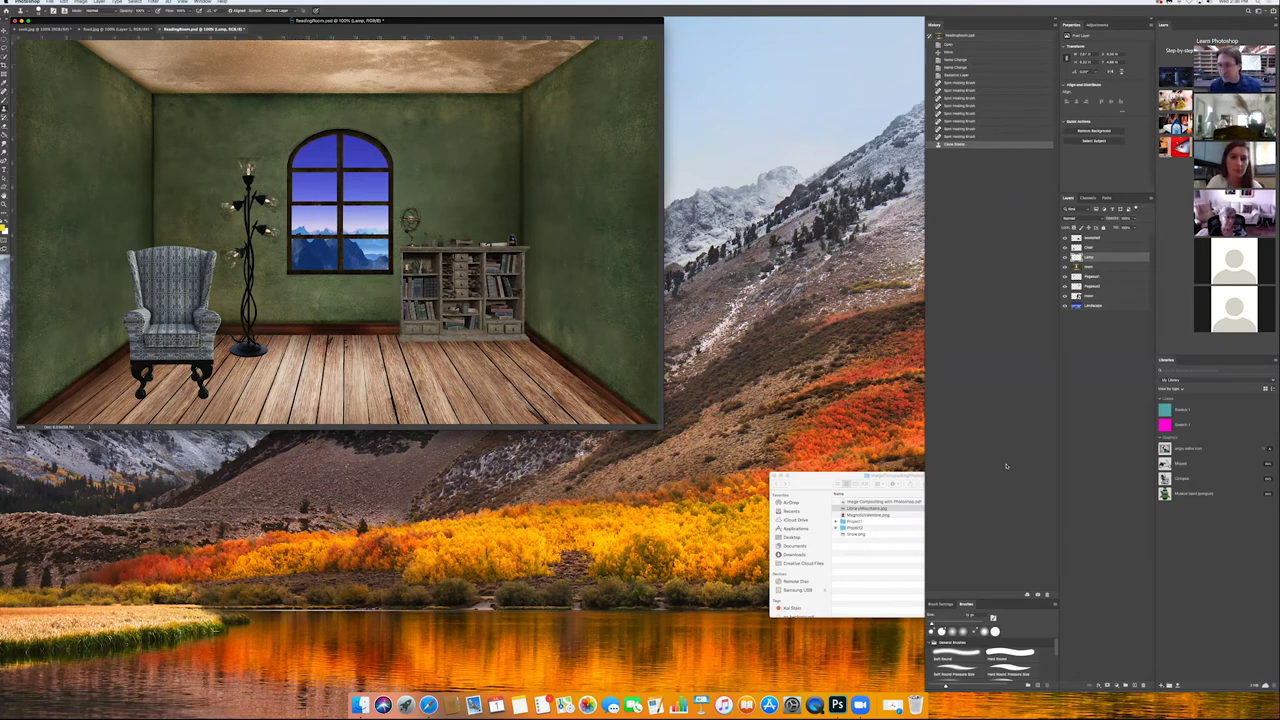
# Step: Add a high-brightness Brightness/Contrast layer above the Room layer and invert its mask to black
pyautogui.click(1095, 267)
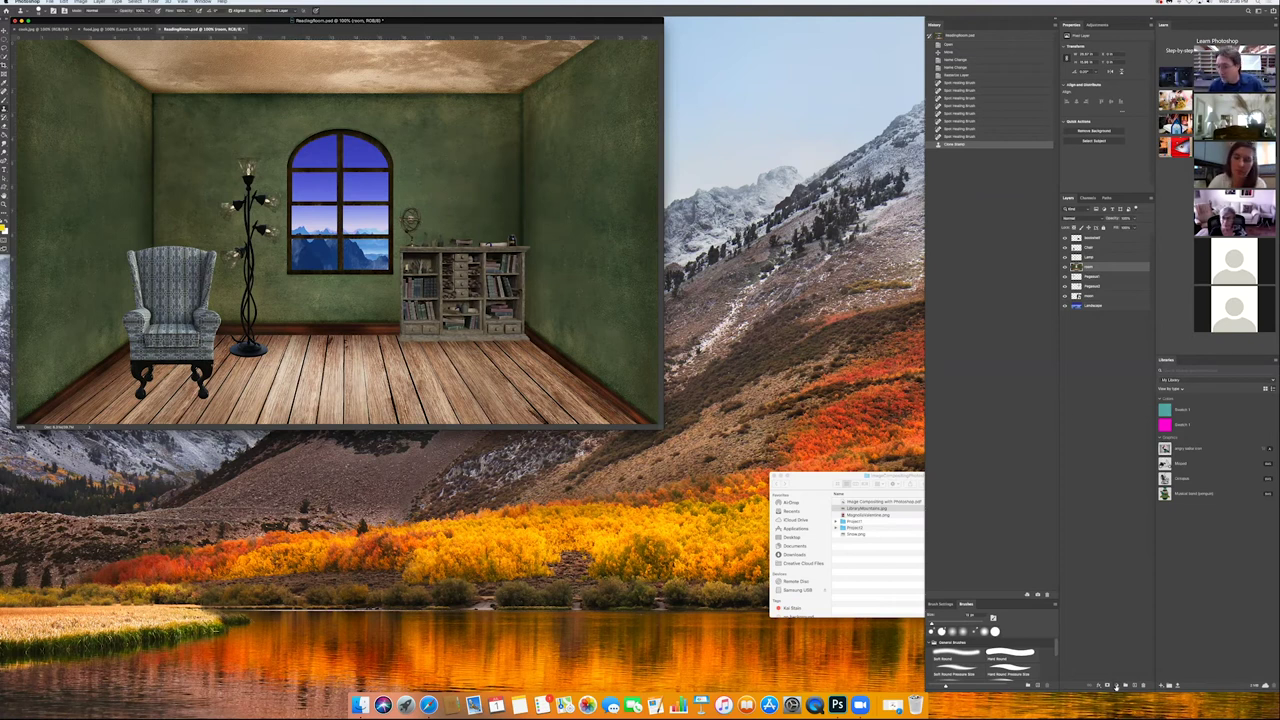
pyautogui.click(1116, 685)
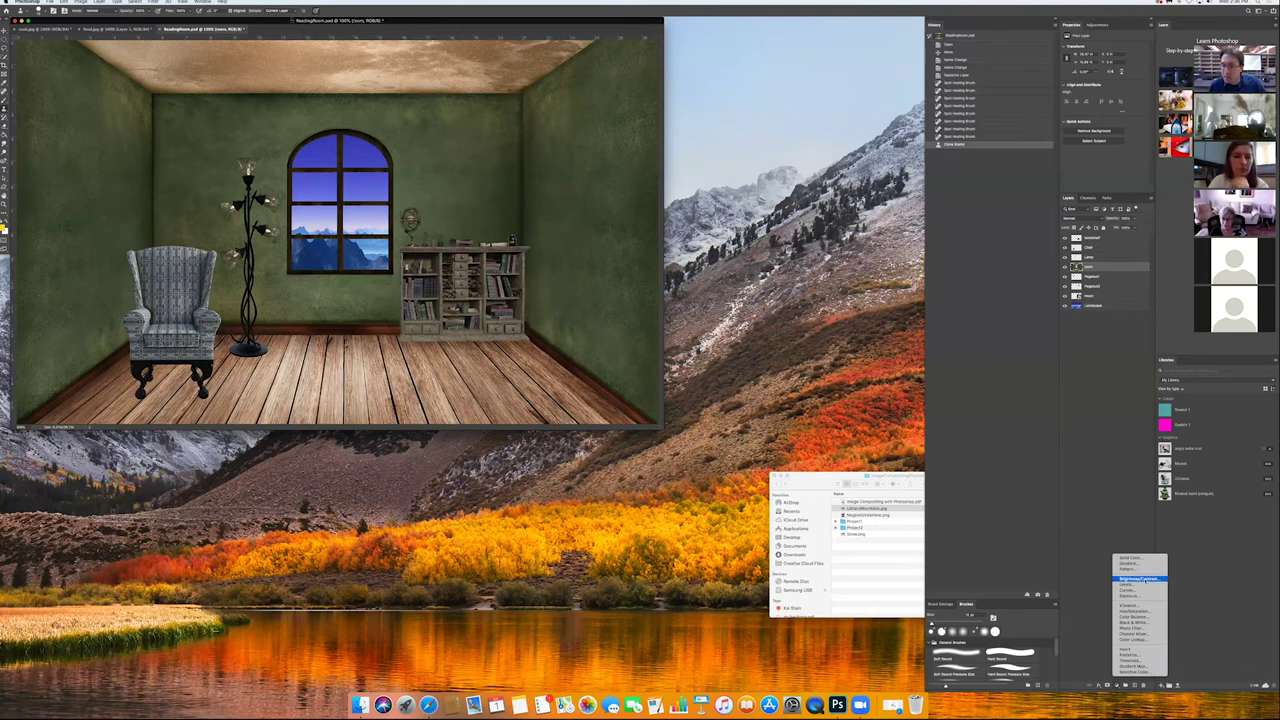
pyautogui.click(1140, 579)
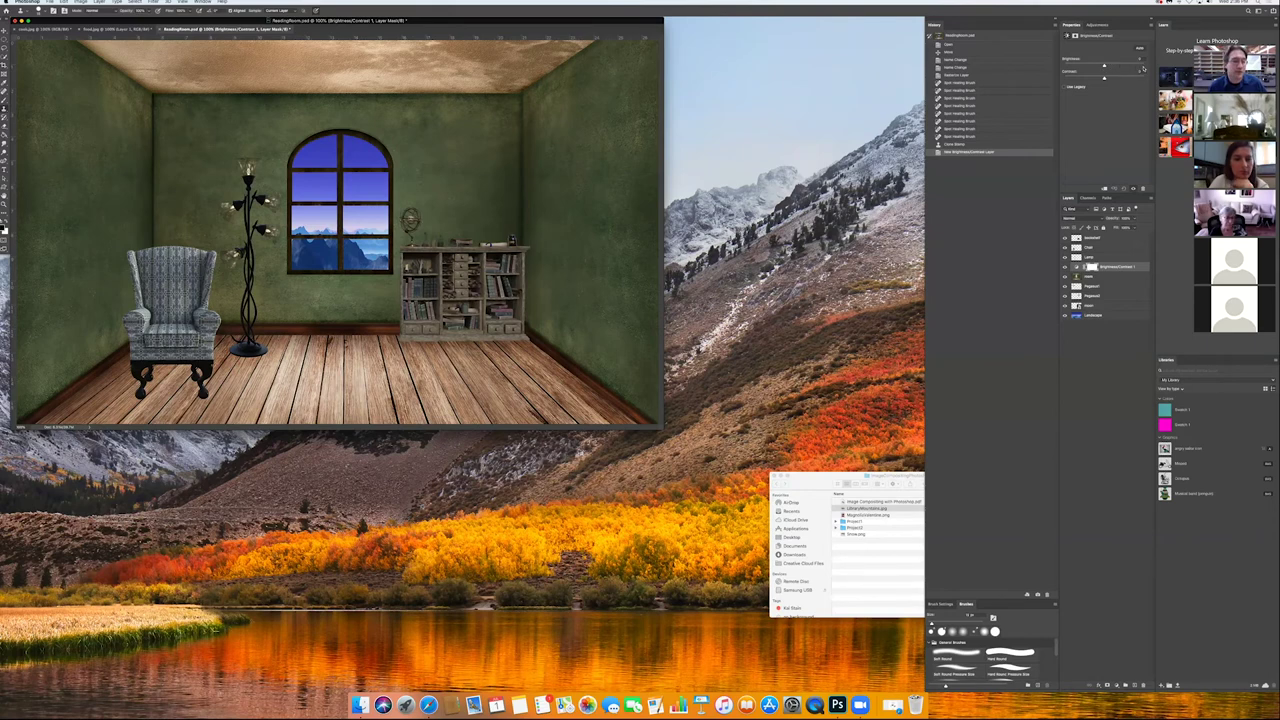
pyautogui.click(1134, 67)
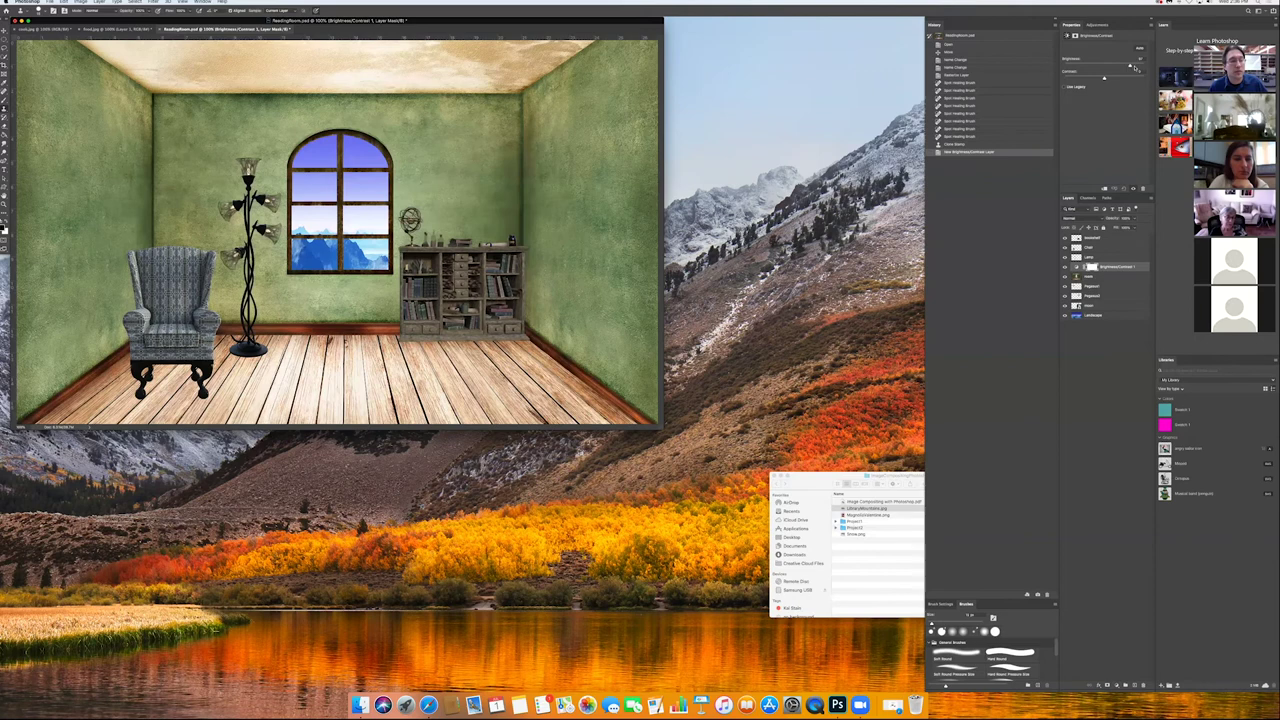
pyautogui.moveTo(1136, 67); pyautogui.dragTo(1136, 68)
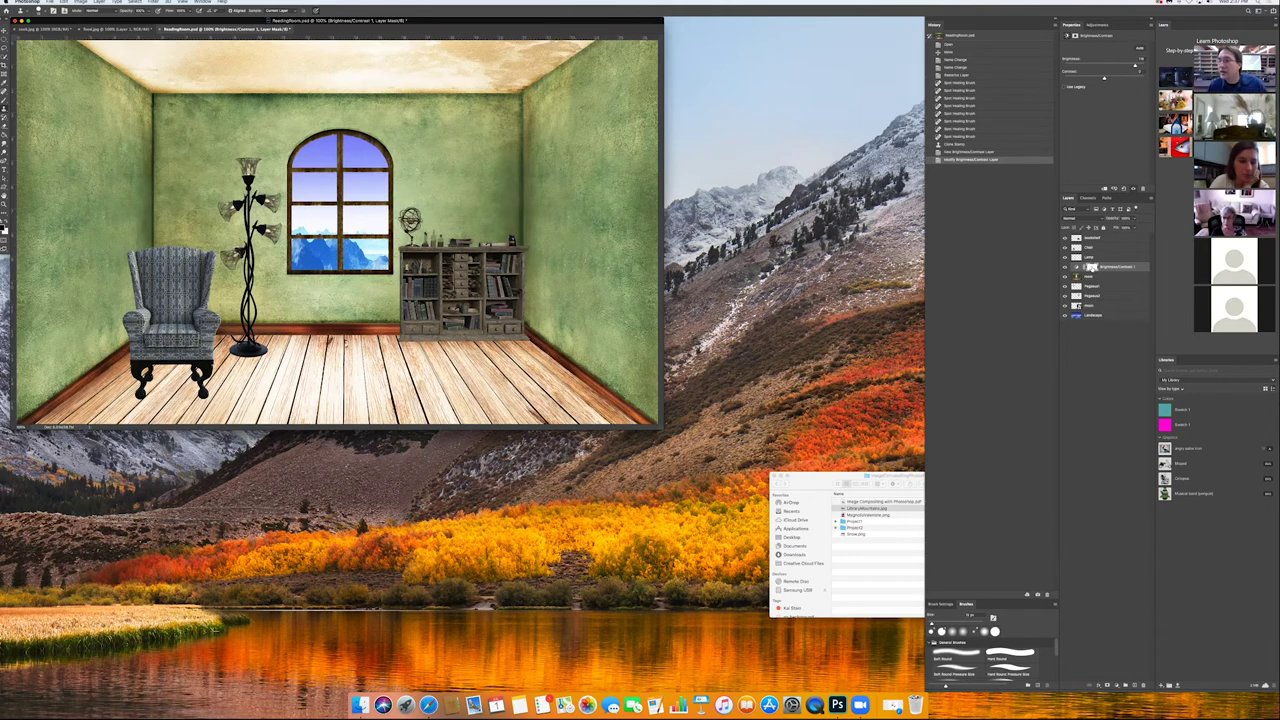
pyautogui.click(1091, 267)
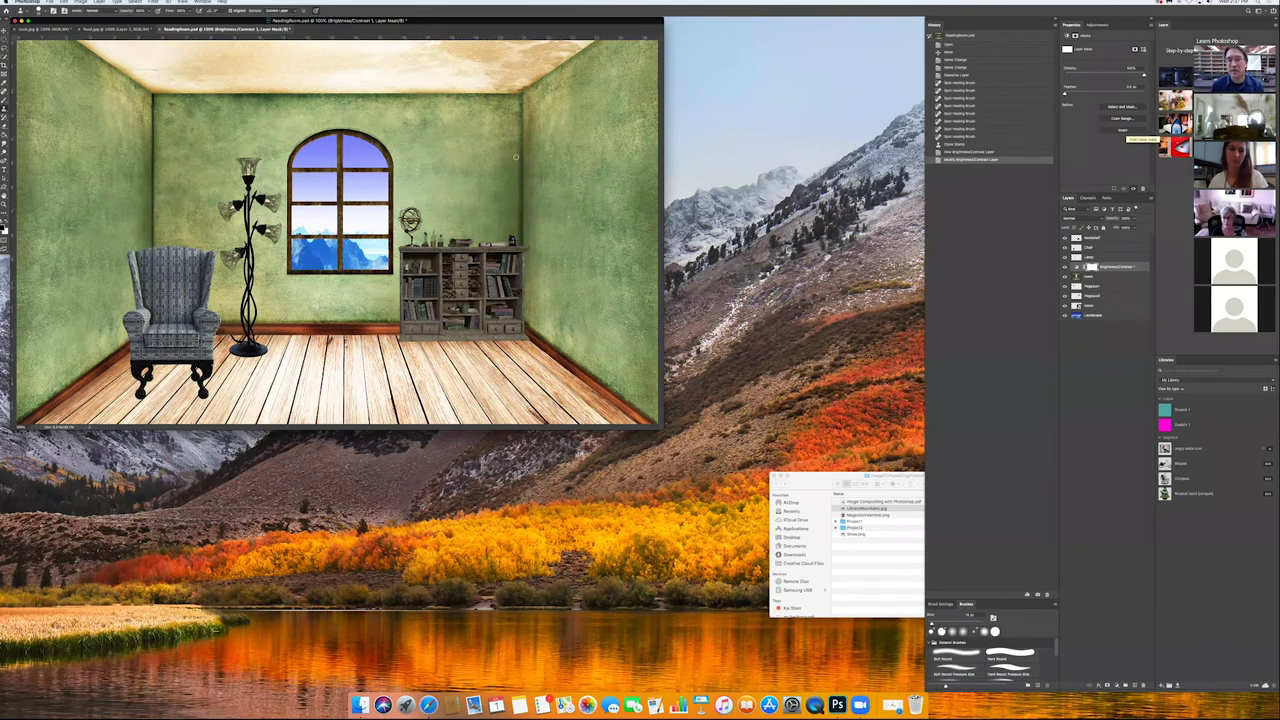
pyautogui.press('super+i')
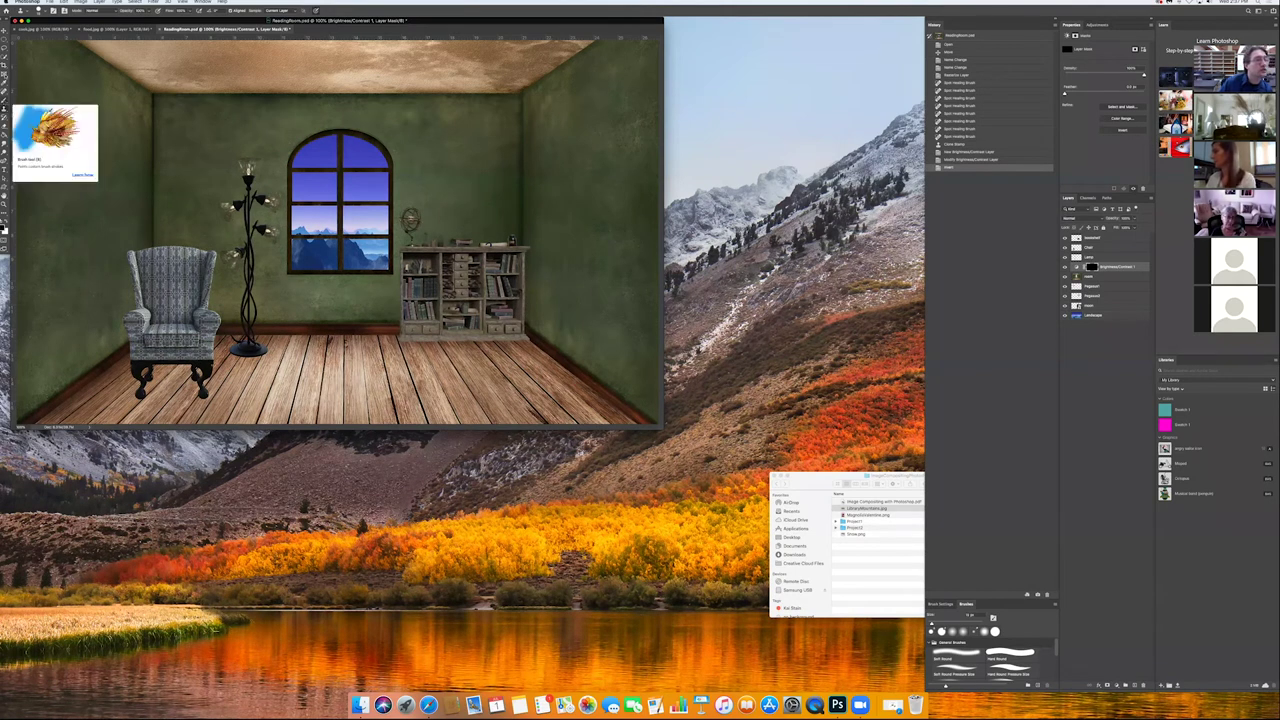
# Step: Paint white with a hard round brush on the mask around the lamp bulb
pyautogui.click(4, 100)
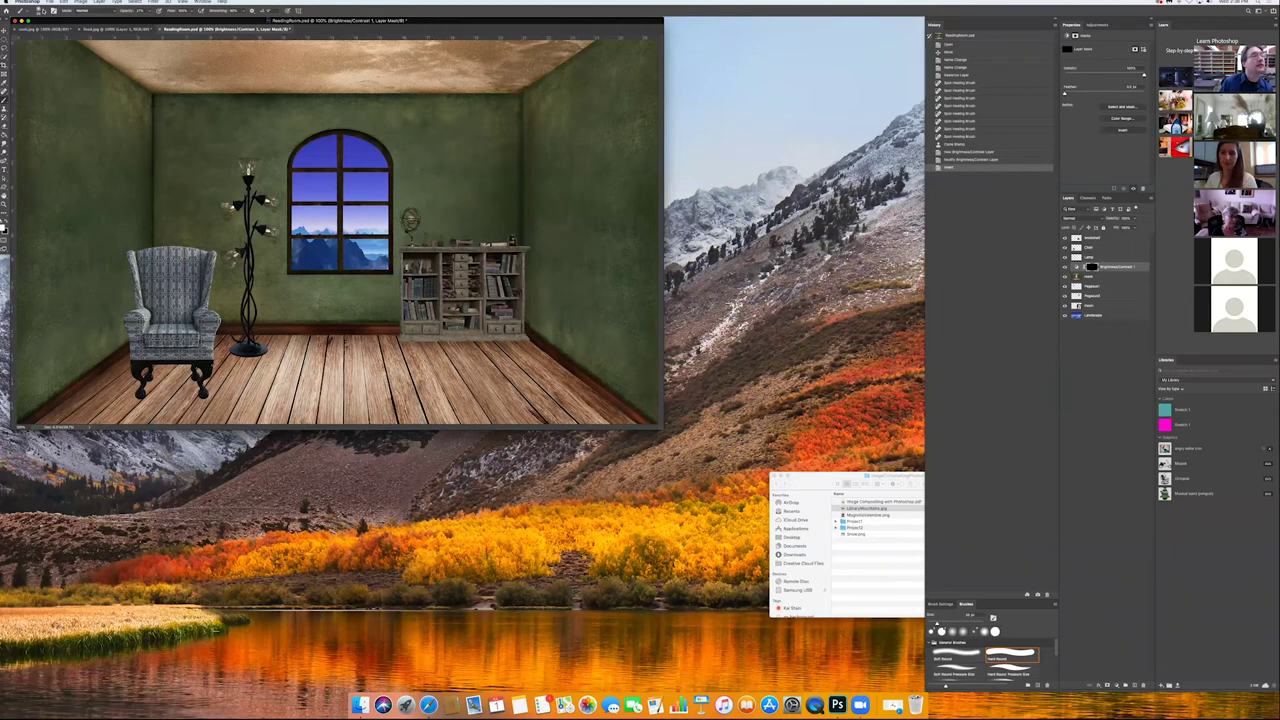
pyautogui.click(44, 10)
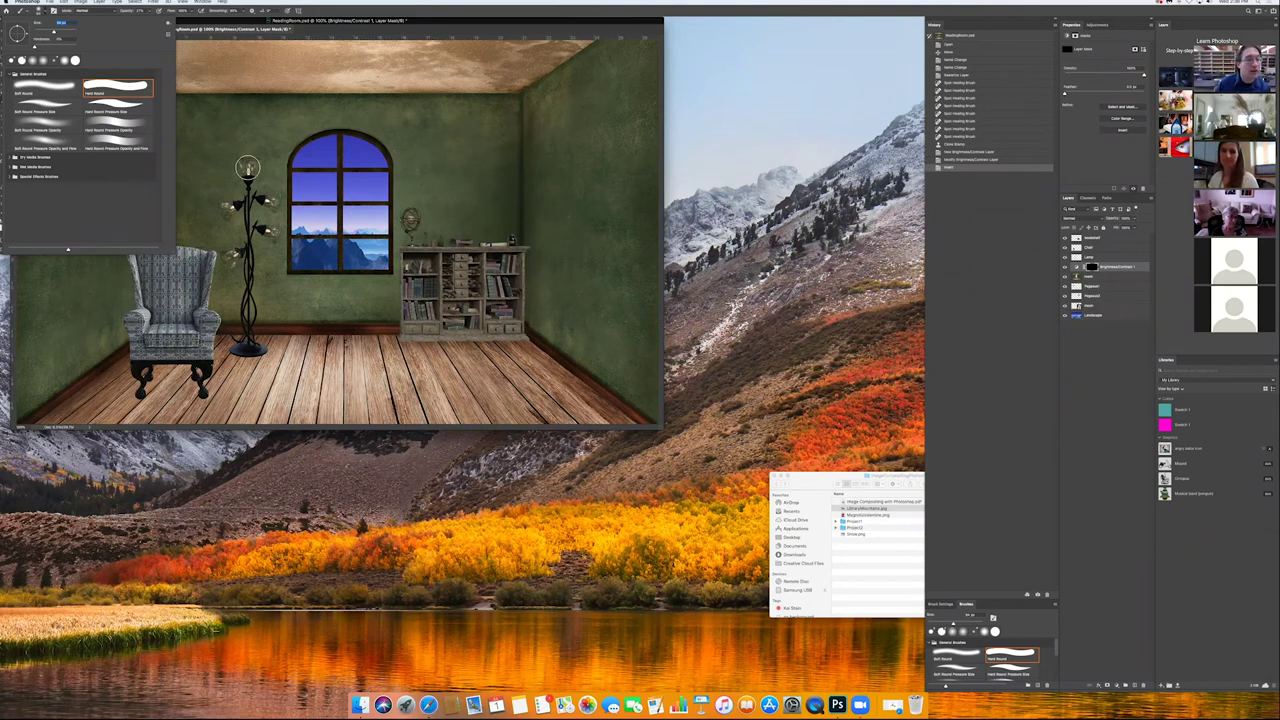
pyautogui.click(256, 181)
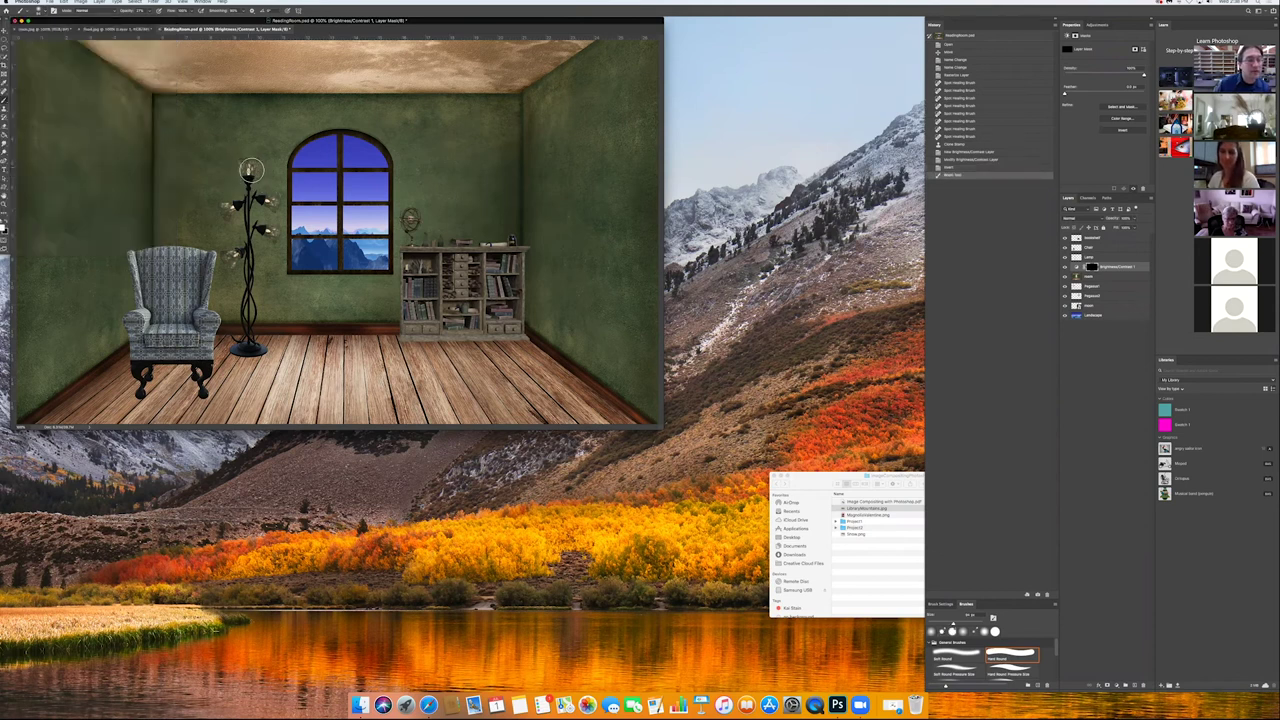
pyautogui.moveTo(268, 197)
pyautogui.mouseDown()
pyautogui.moveTo(270, 234)
pyautogui.moveTo(236, 242)
pyautogui.moveTo(234, 258)
pyautogui.moveTo(228, 208)
pyautogui.mouseUp()
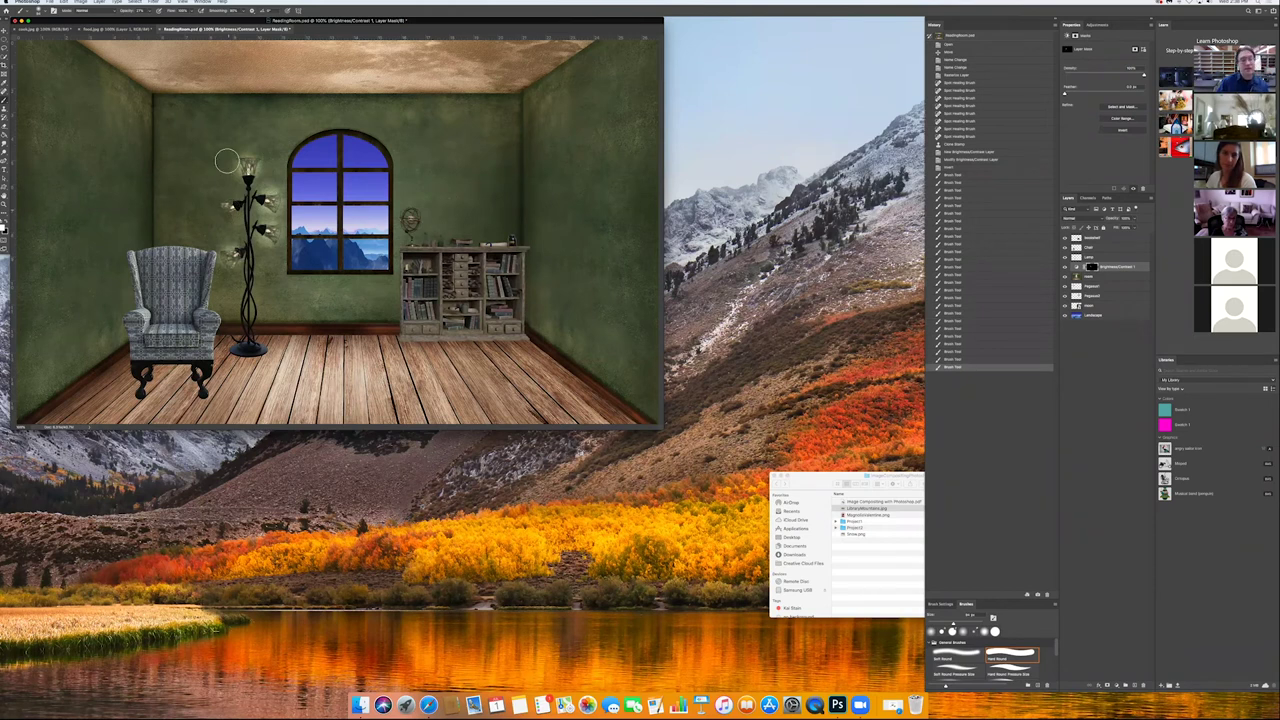
pyautogui.moveTo(227, 161); pyautogui.dragTo(233, 203)
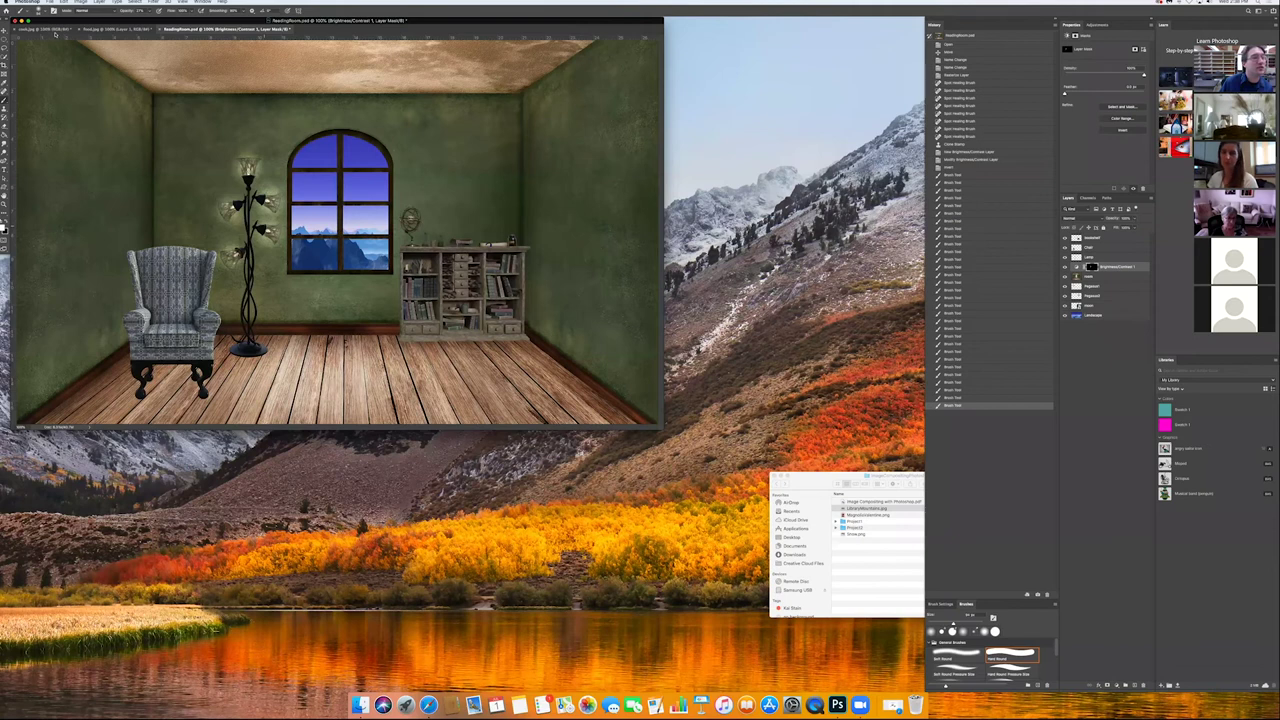
# Step: Enlarge the brush and dab a broad glow around the floor lamp
pyautogui.click(44, 12)
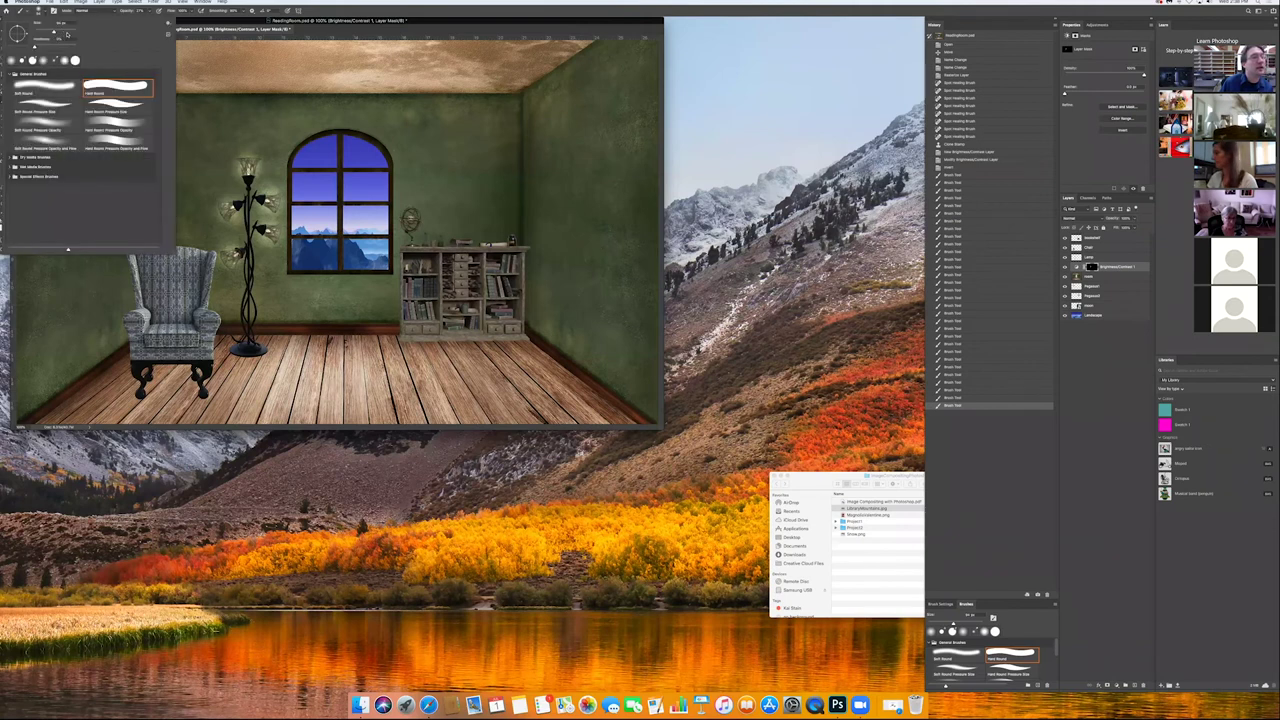
pyautogui.moveTo(67, 35); pyautogui.dragTo(69, 34)
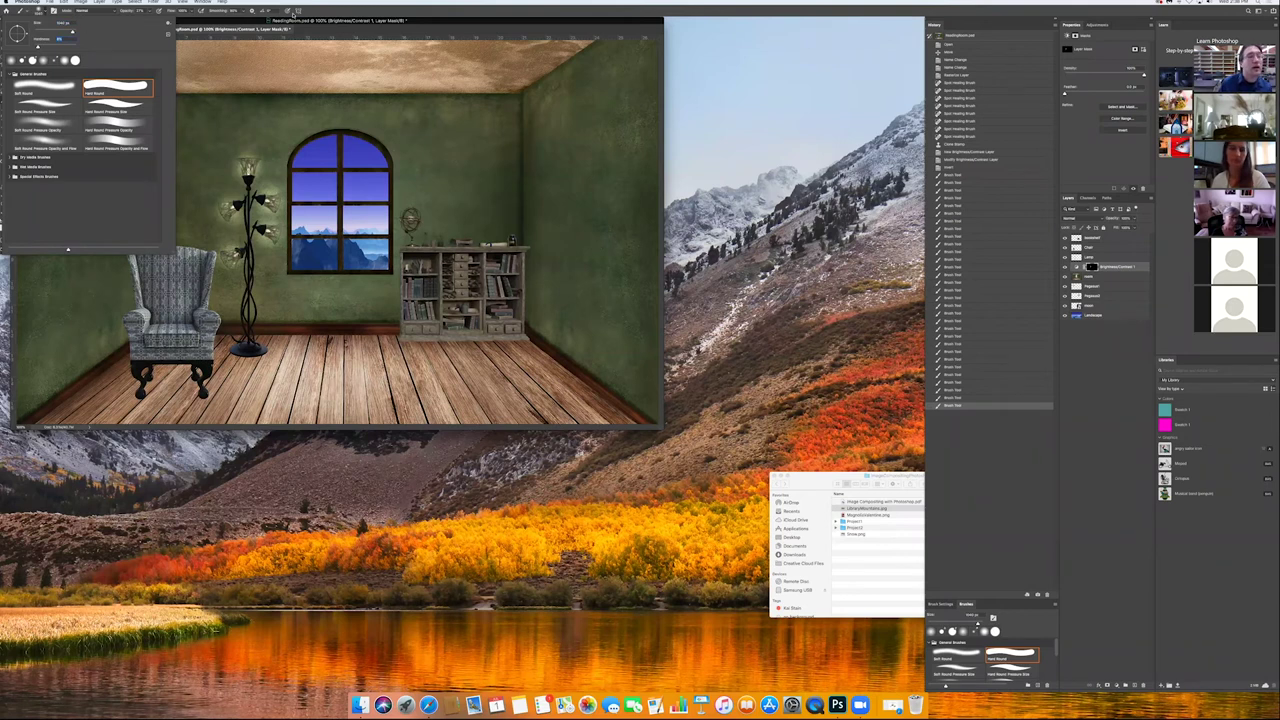
pyautogui.click(253, 20)
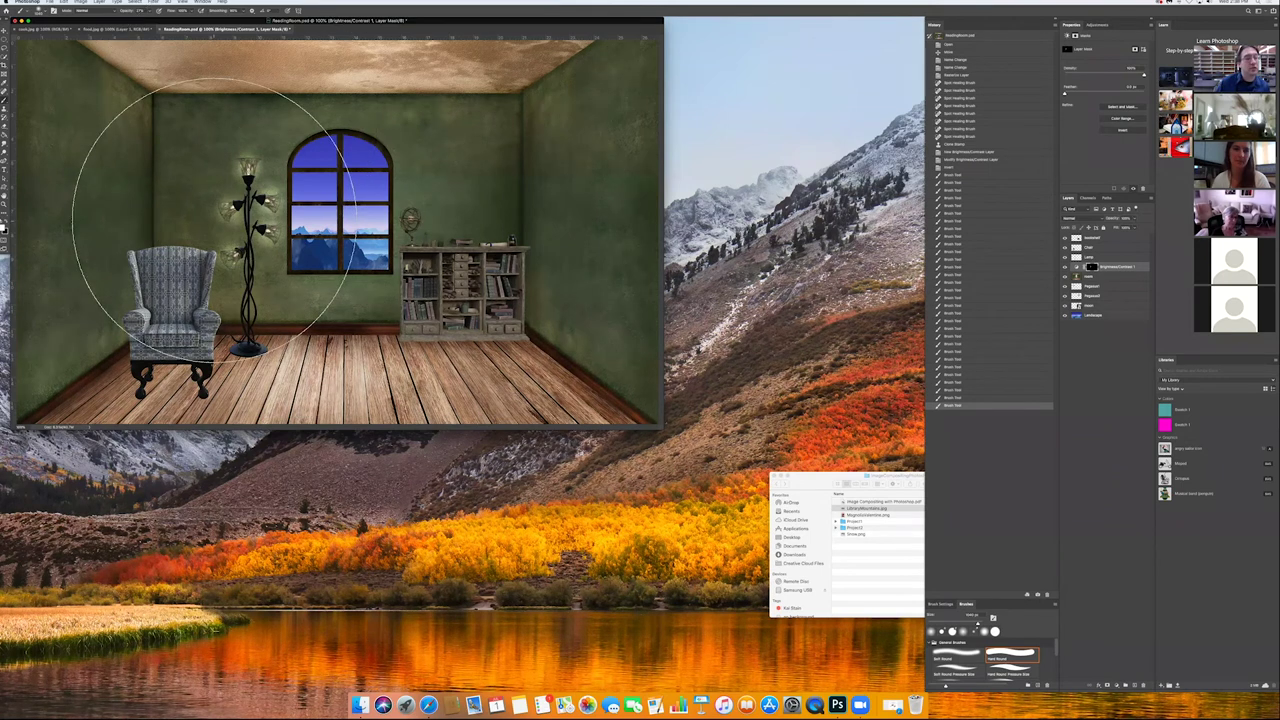
pyautogui.click(214, 219)
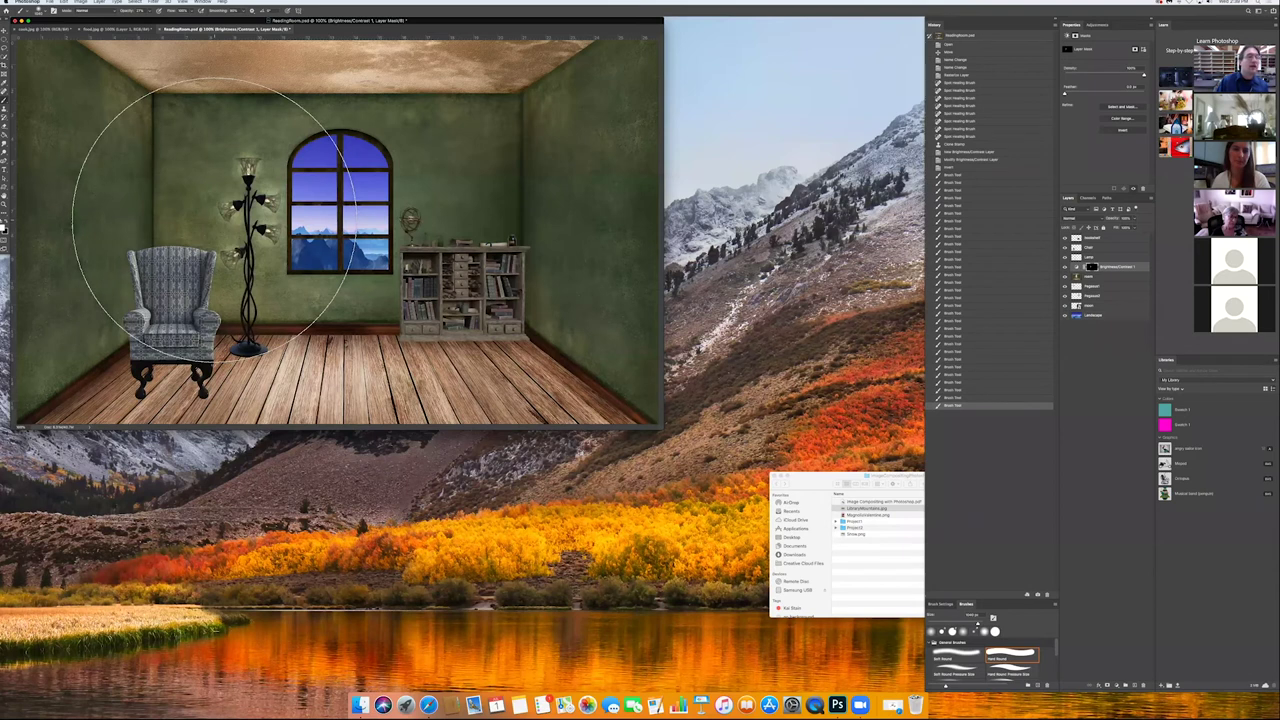
pyautogui.click(214, 219)
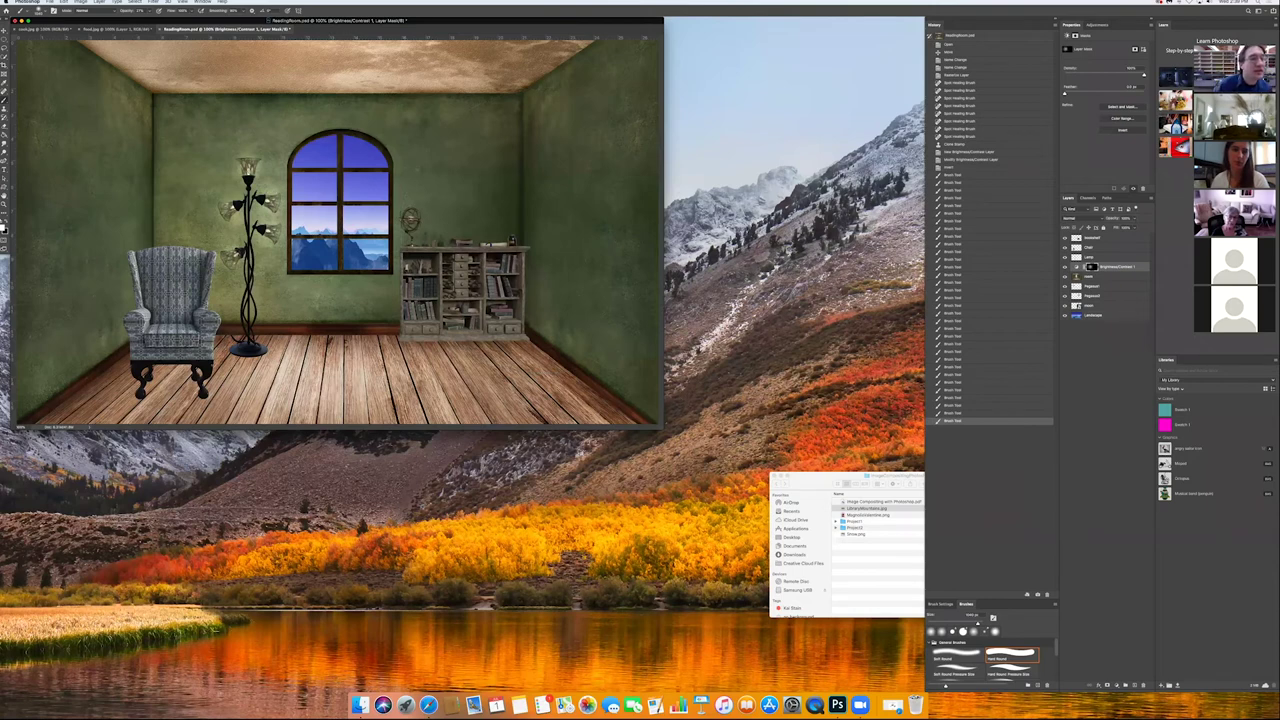
pyautogui.press('super+Tab')
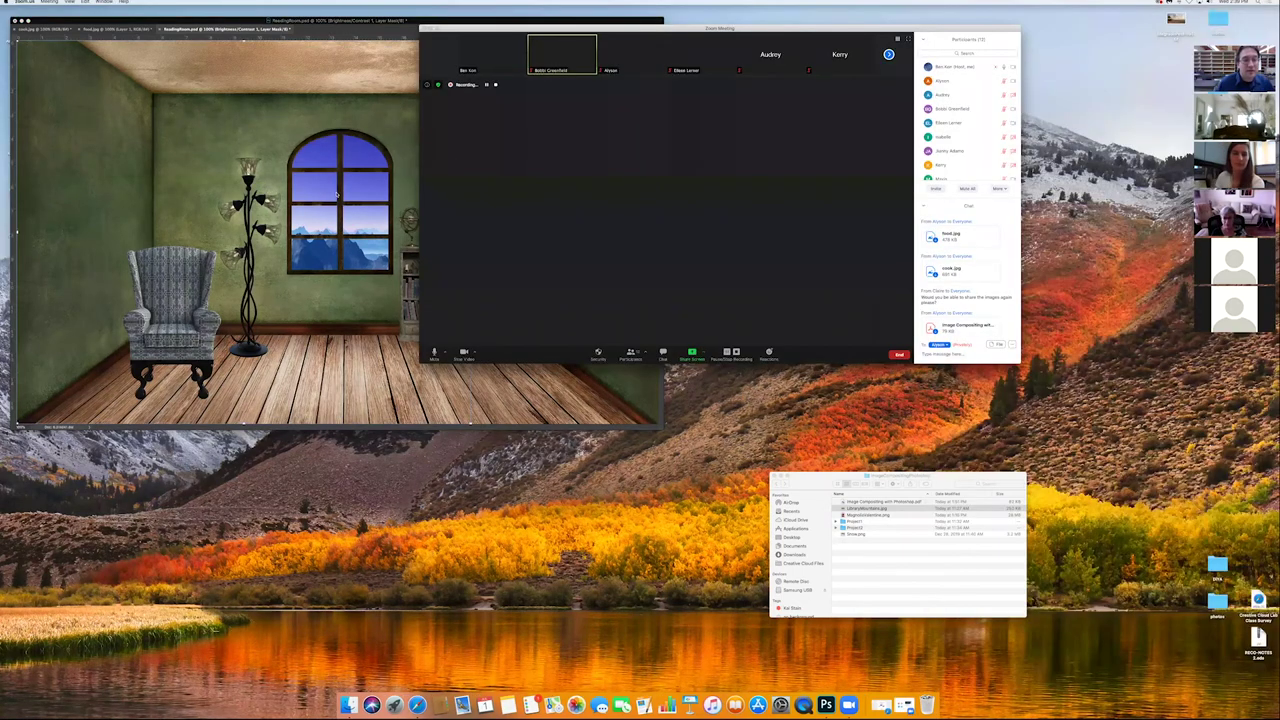
pyautogui.press('super+h')
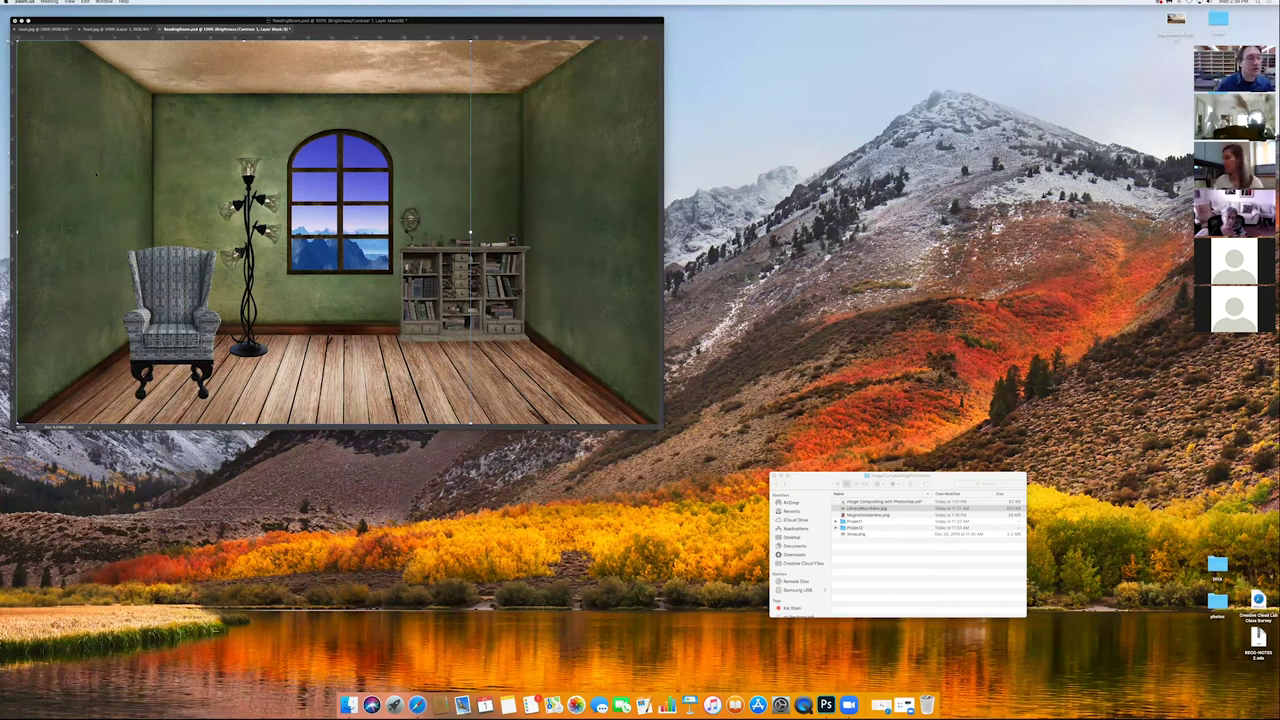
pyautogui.click(97, 175)
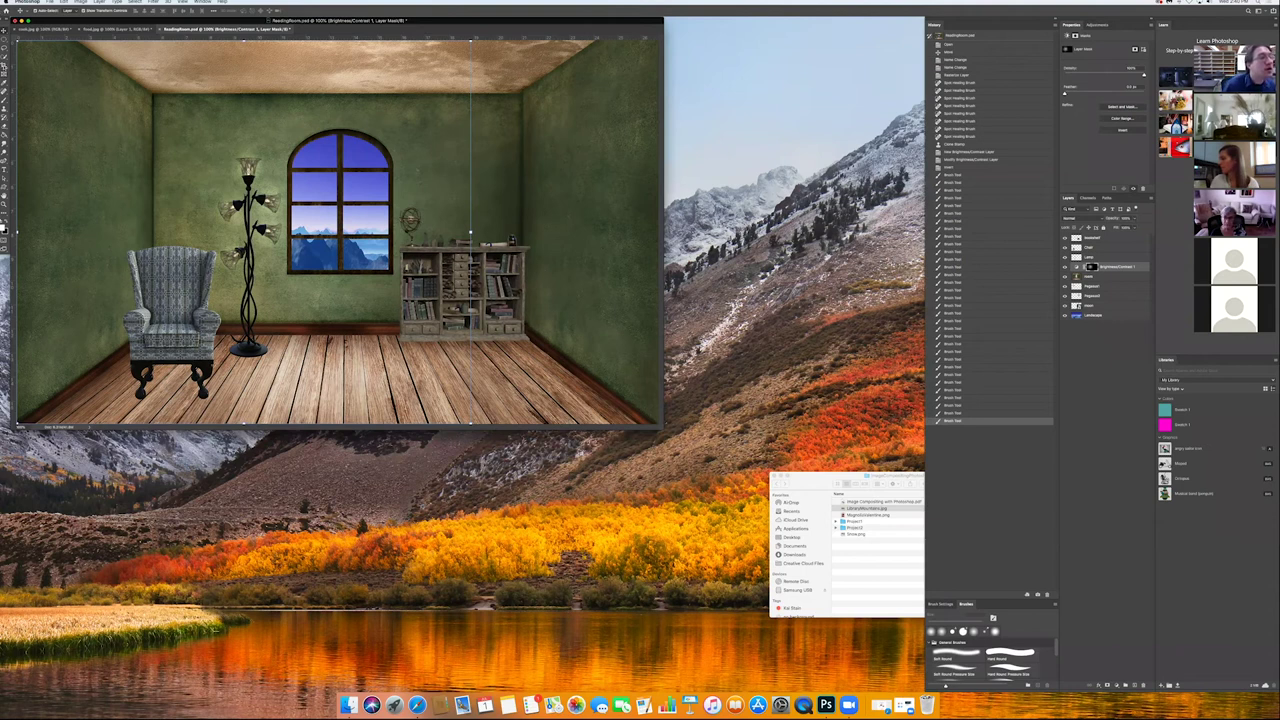
# Step: Draw a rectangular marquee selection around the bookcase
pyautogui.click(6, 46)
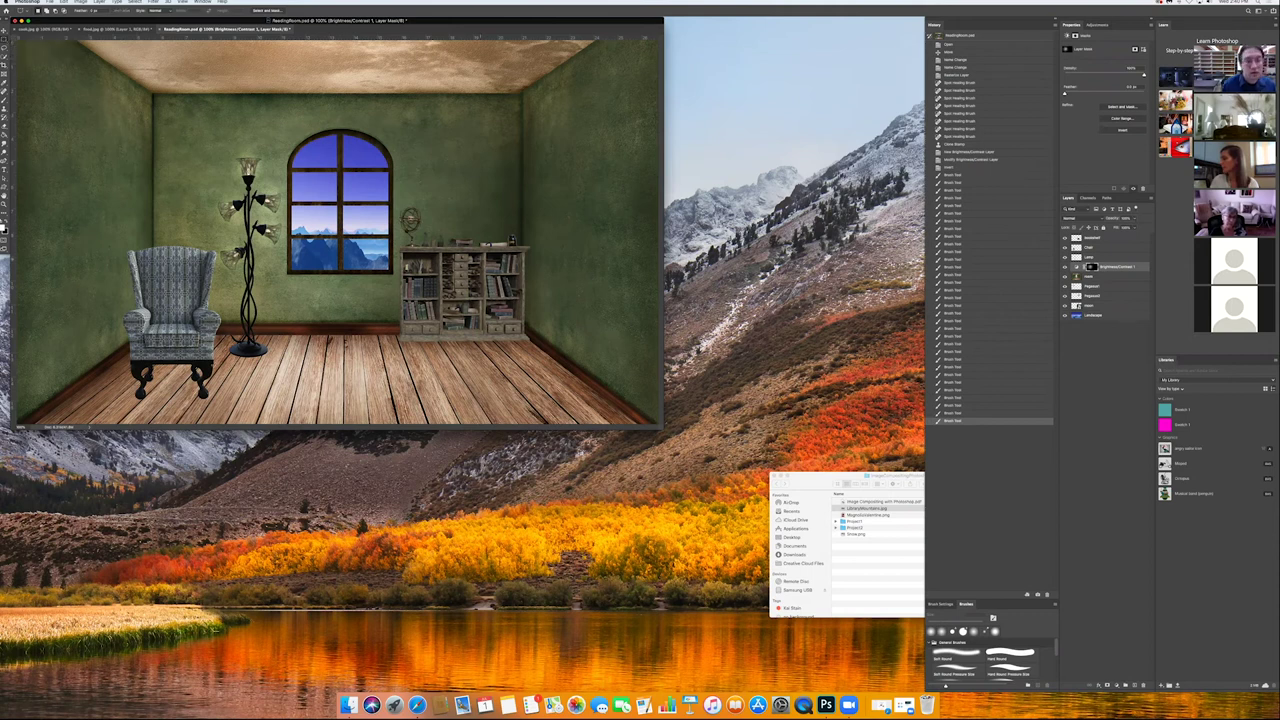
pyautogui.moveTo(502, 243); pyautogui.dragTo(504, 244)
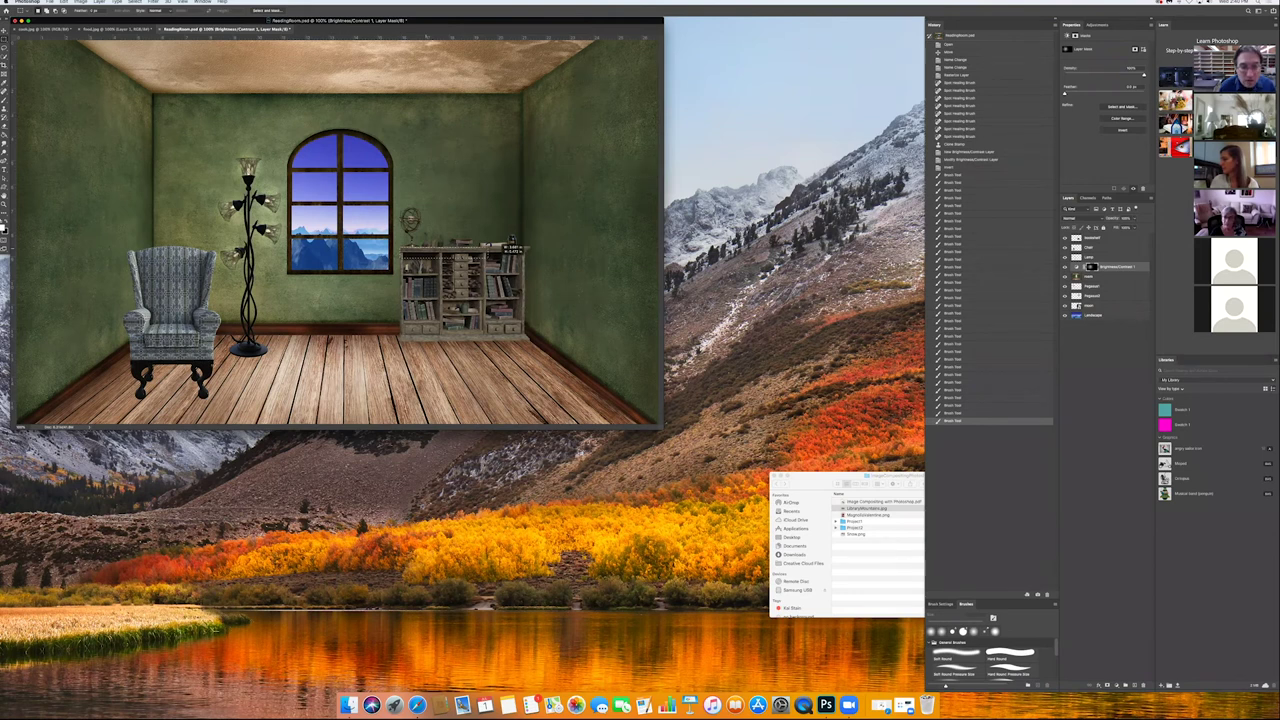
pyautogui.moveTo(505, 244); pyautogui.dragTo(506, 245)
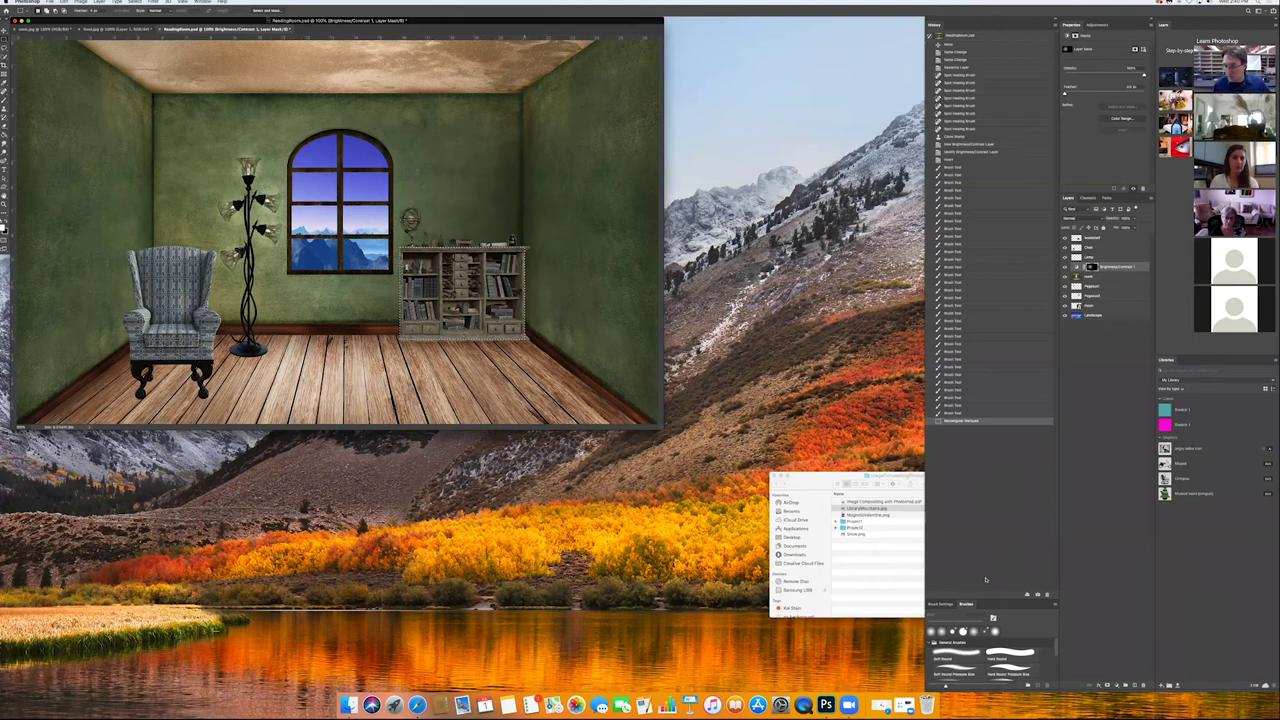
# Step: Add a Vibrance adjustment with vibrance at +100 and saturation raised slightly
pyautogui.click(1117, 685)
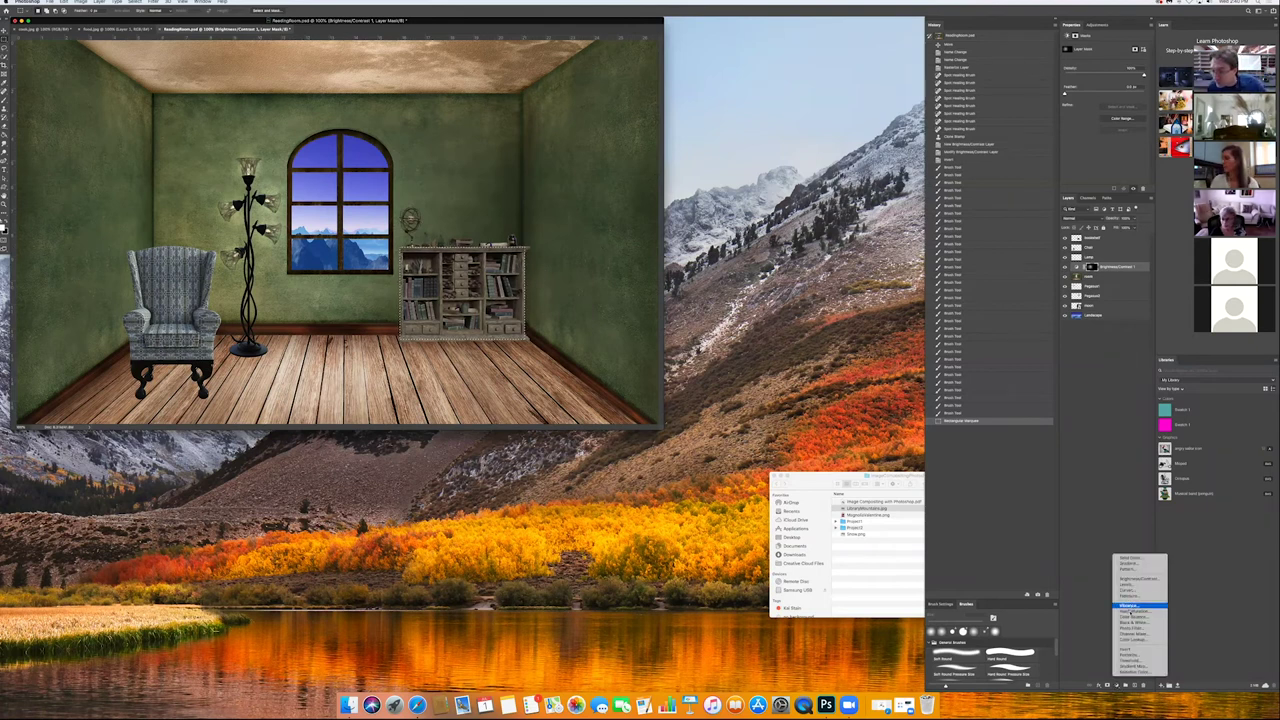
pyautogui.click(1128, 606)
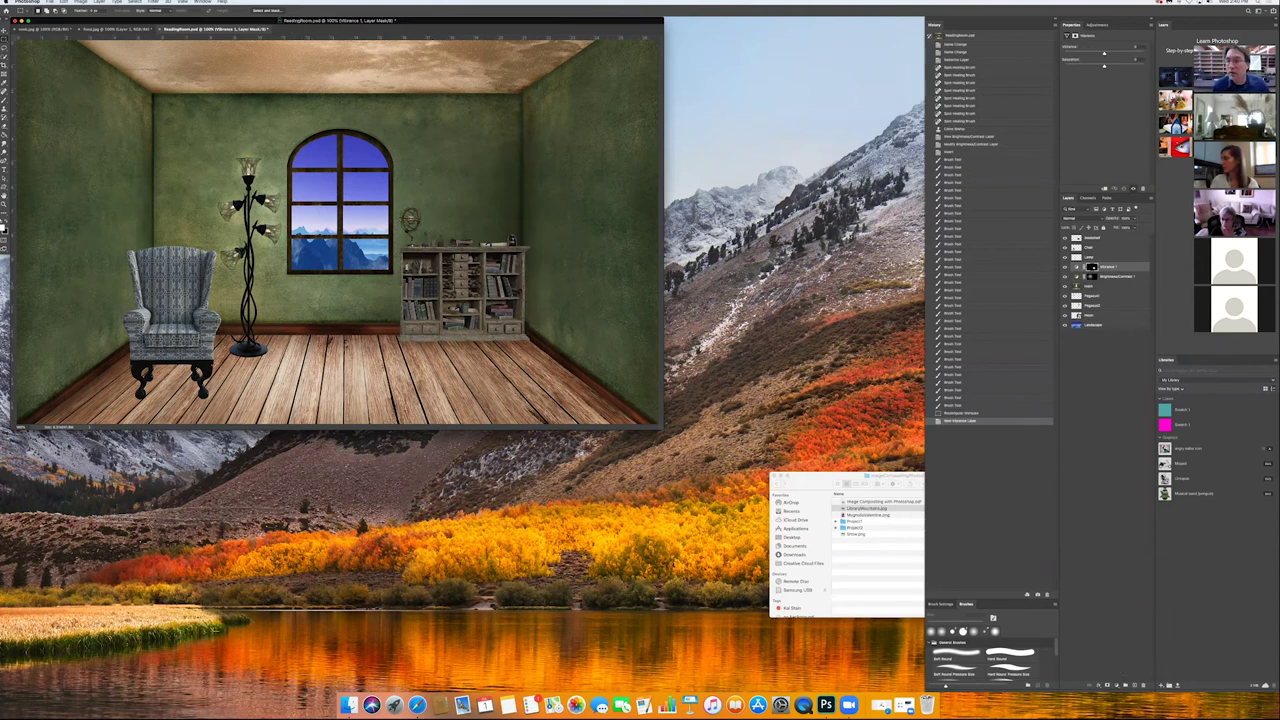
pyautogui.moveTo(1106, 54); pyautogui.dragTo(1142, 55)
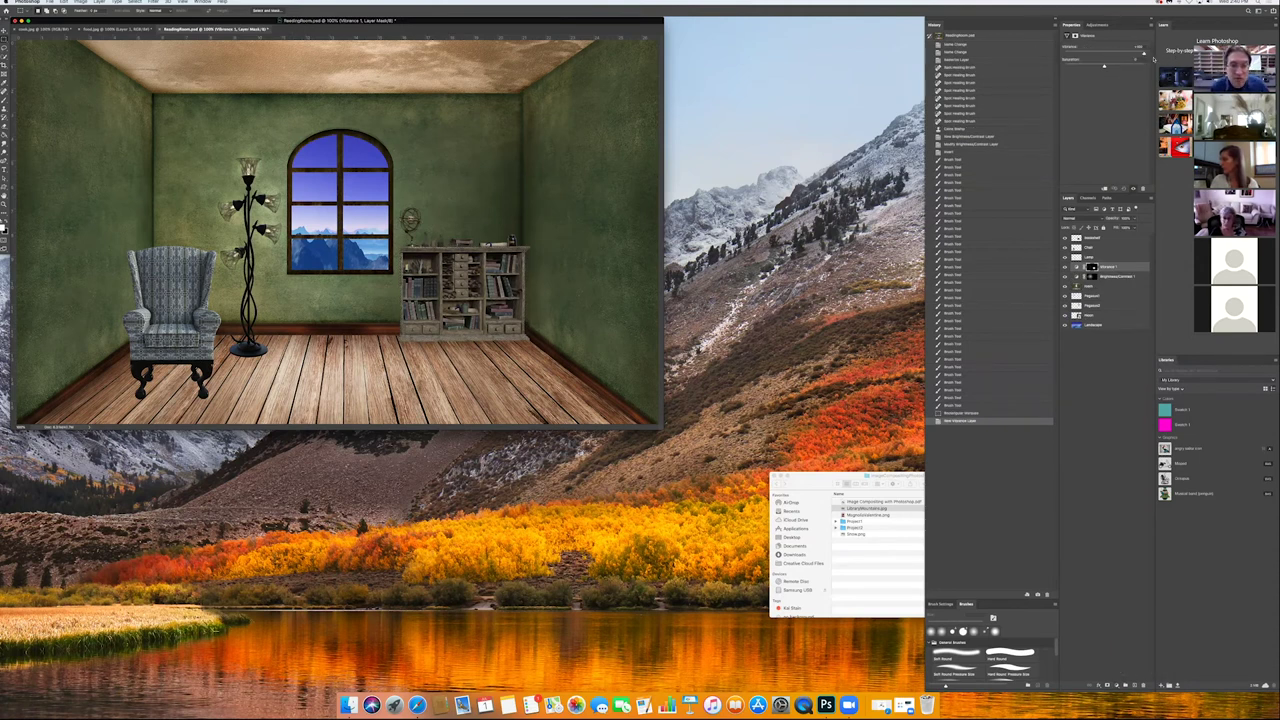
pyautogui.click(1104, 66)
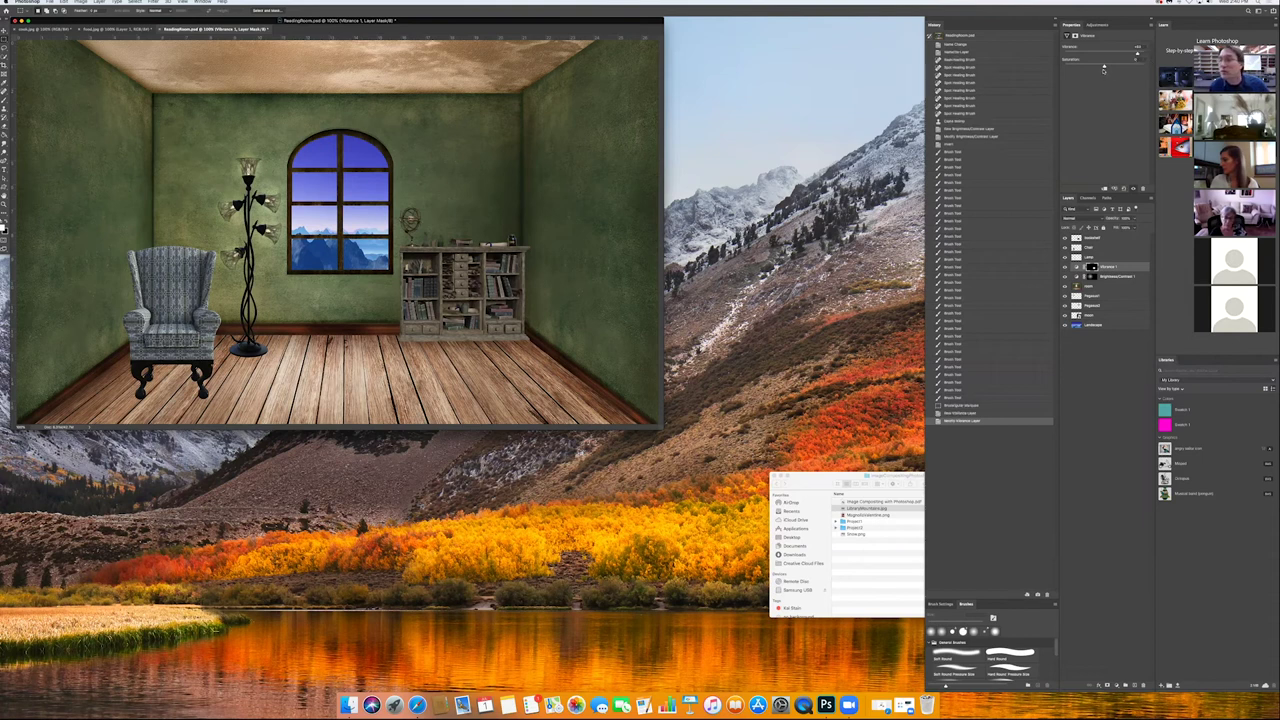
pyautogui.moveTo(1117, 67); pyautogui.dragTo(1121, 67)
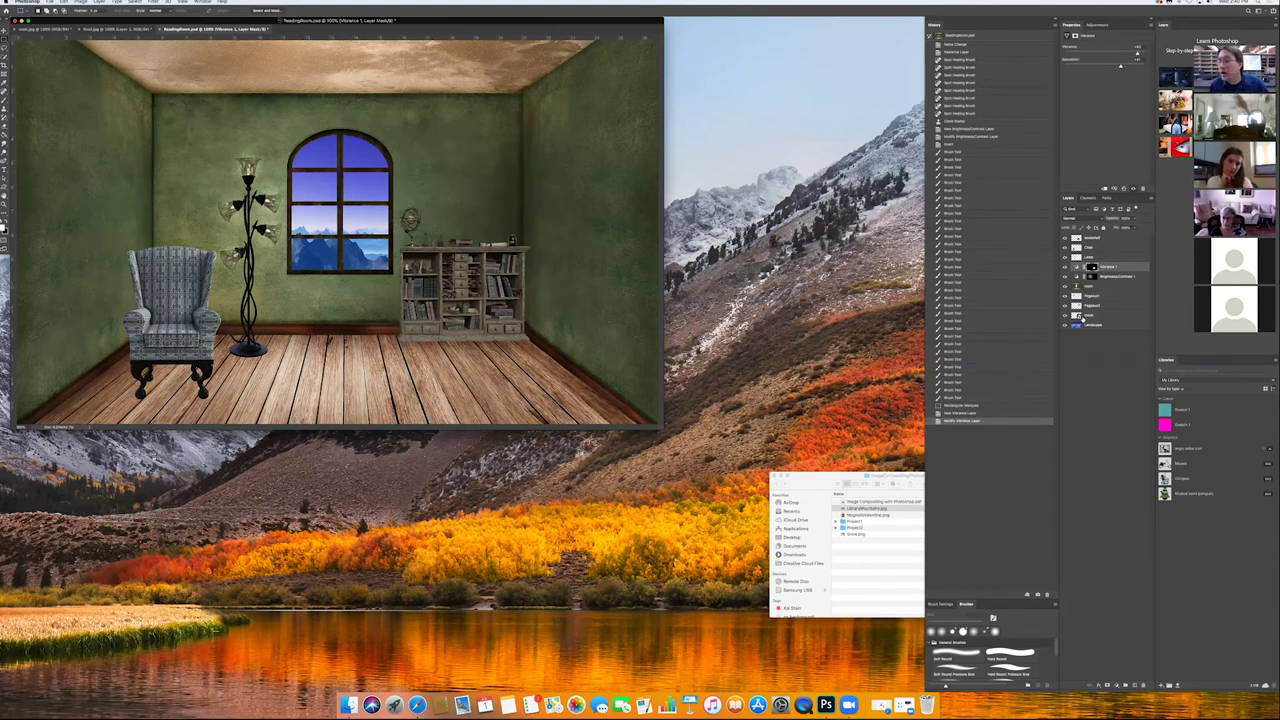
# Step: Hide the bookshelf, armchair, floor lamp and Vibrance adjustment layers
pyautogui.click(1065, 246)
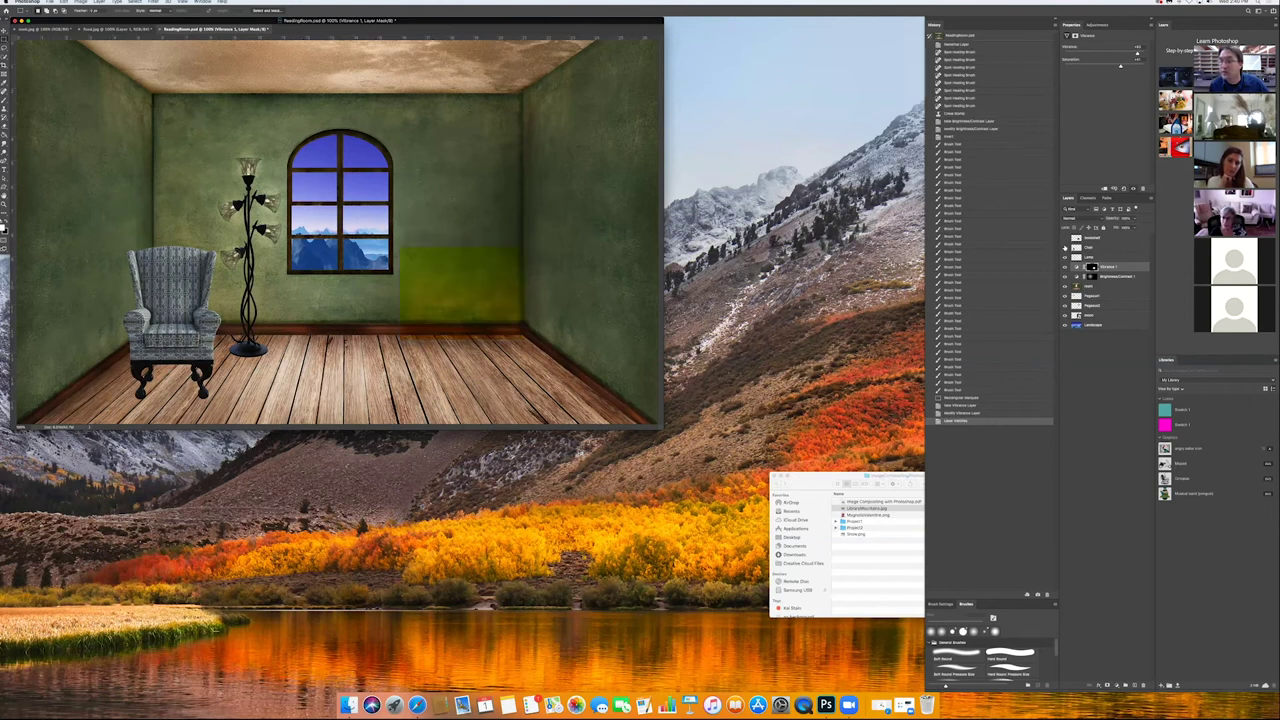
pyautogui.click(1065, 257)
pyautogui.click(1065, 267)
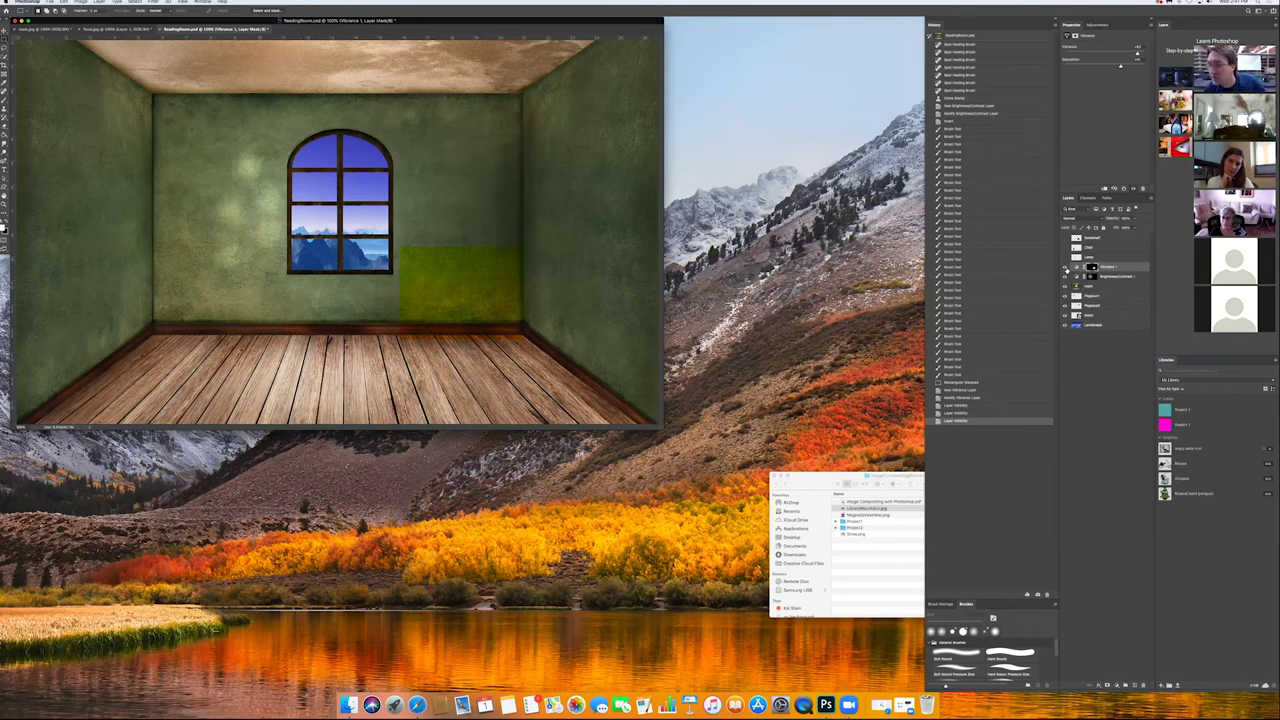
pyautogui.click(1065, 268)
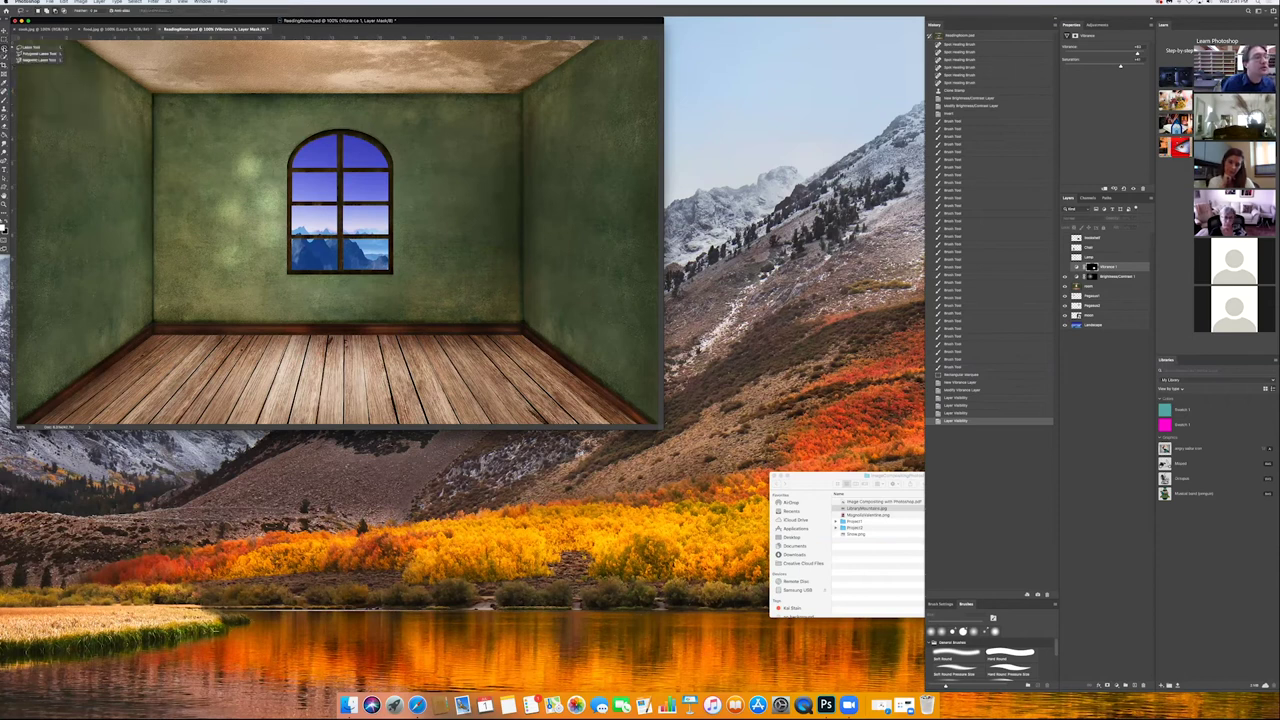
# Step: Trace the wall–floor edges from the right corner to the left wall with the Polygonal Lasso
pyautogui.click(4, 47)
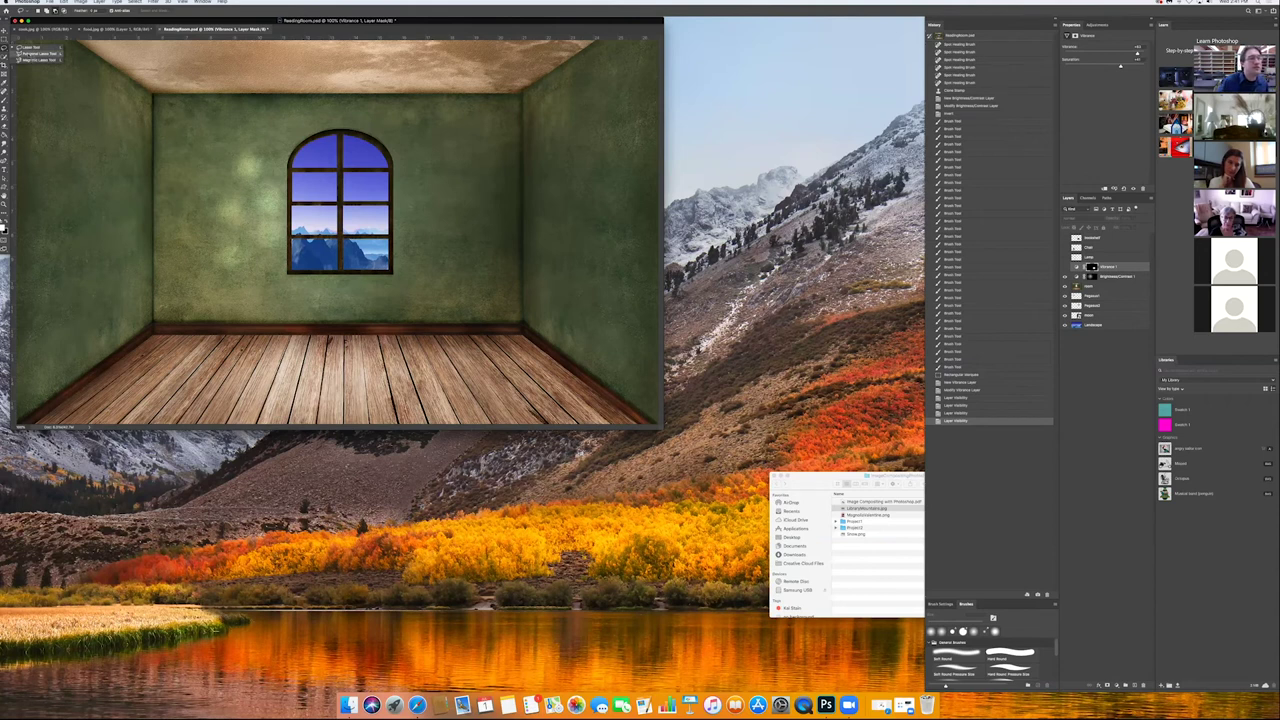
pyautogui.click(30, 53)
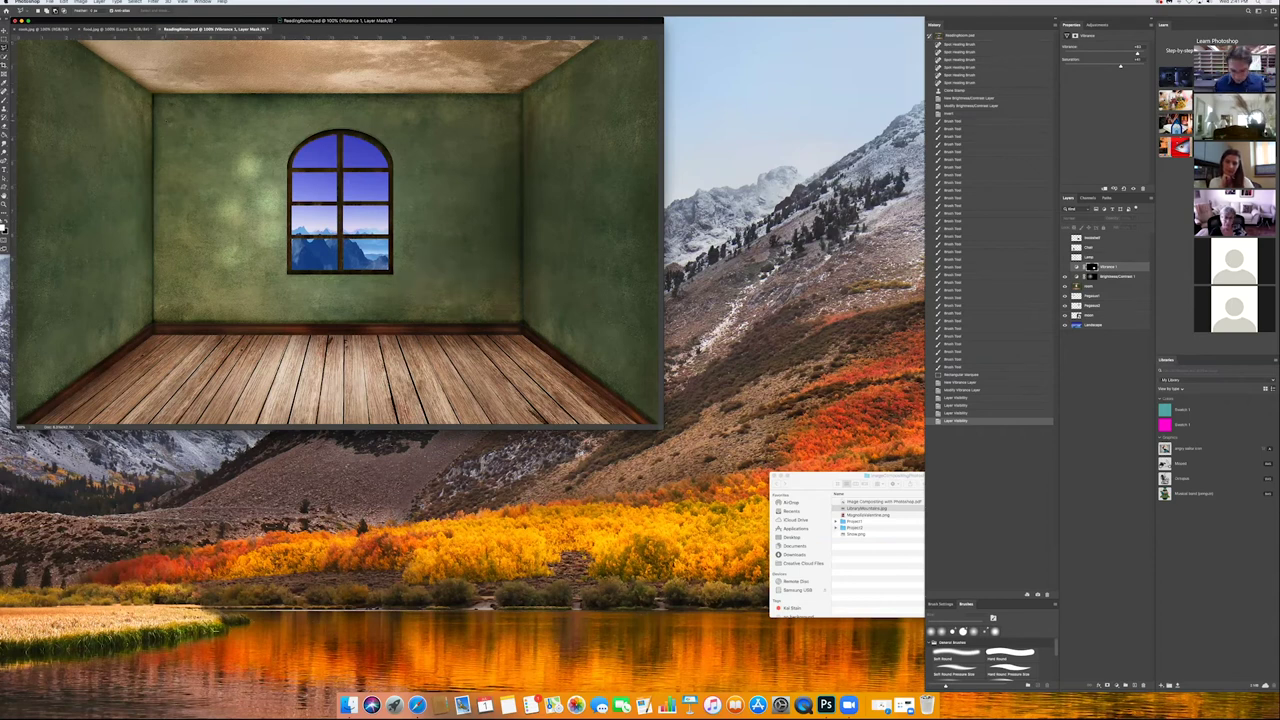
pyautogui.press('super+minus')
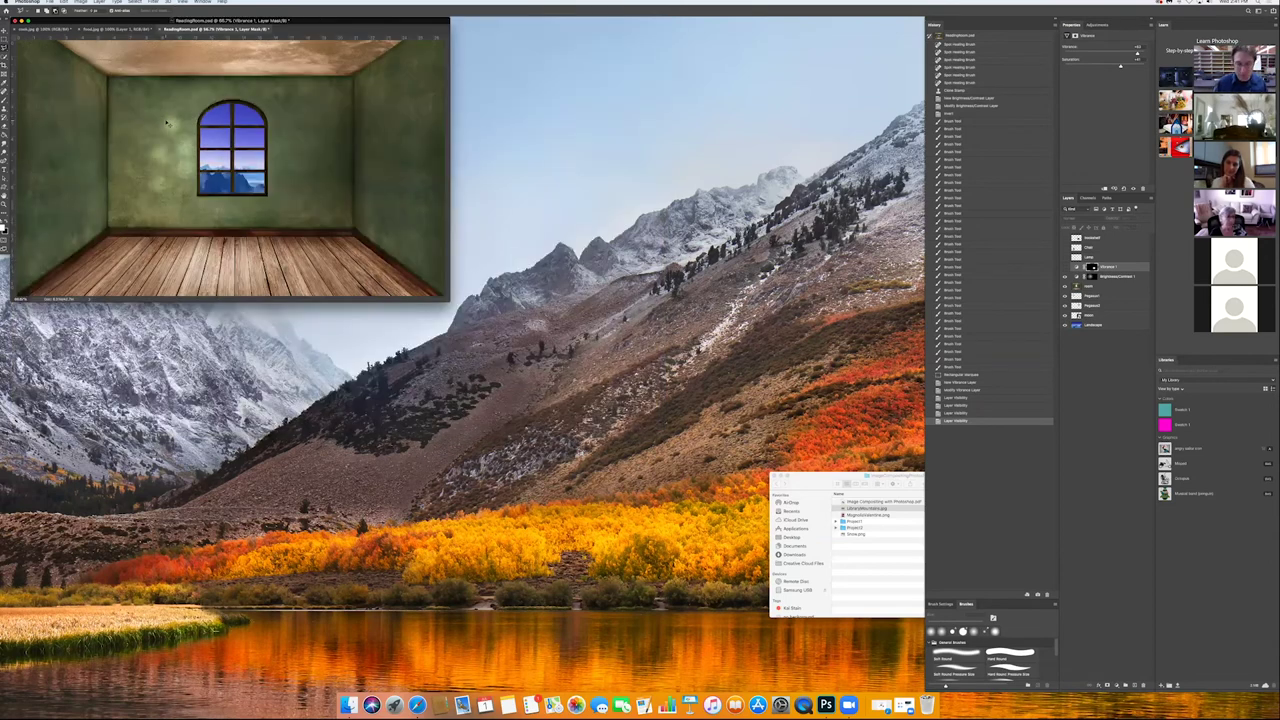
pyautogui.press('super+plus')
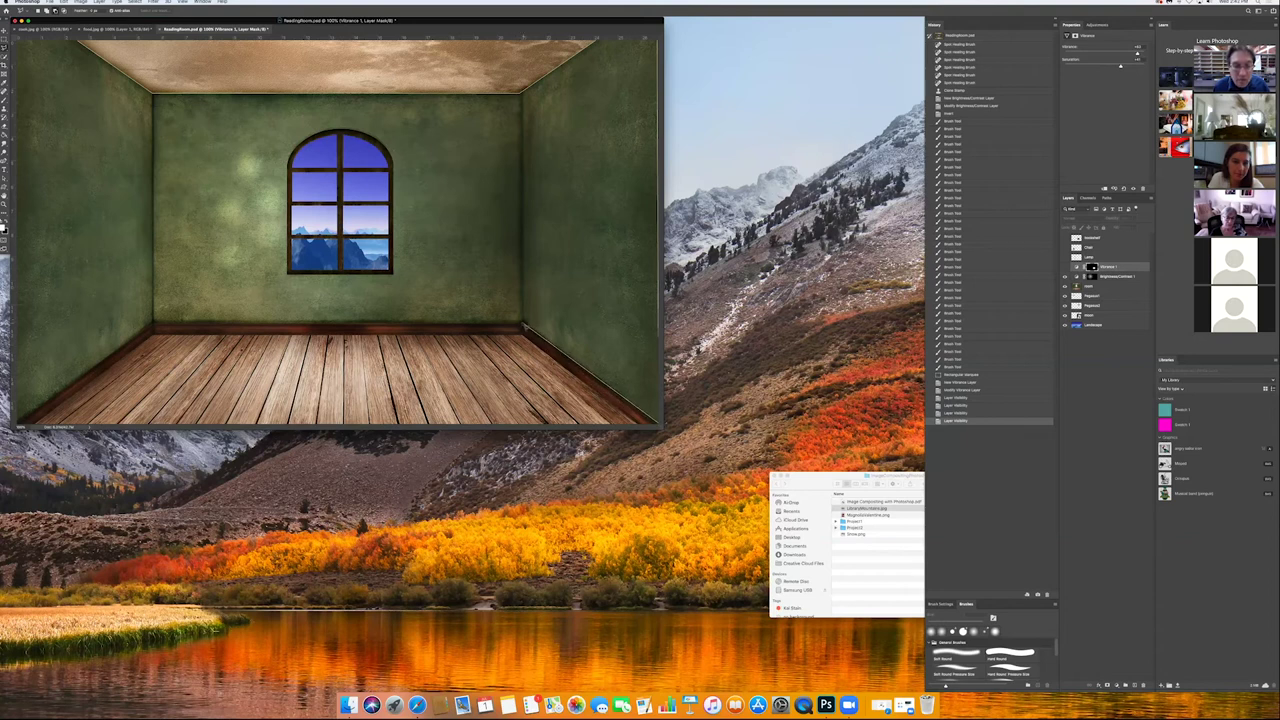
pyautogui.moveTo(524, 326)
pyautogui.mouseDown()
pyautogui.moveTo(137, 290)
pyautogui.moveTo(155, 325)
pyautogui.mouseUp()
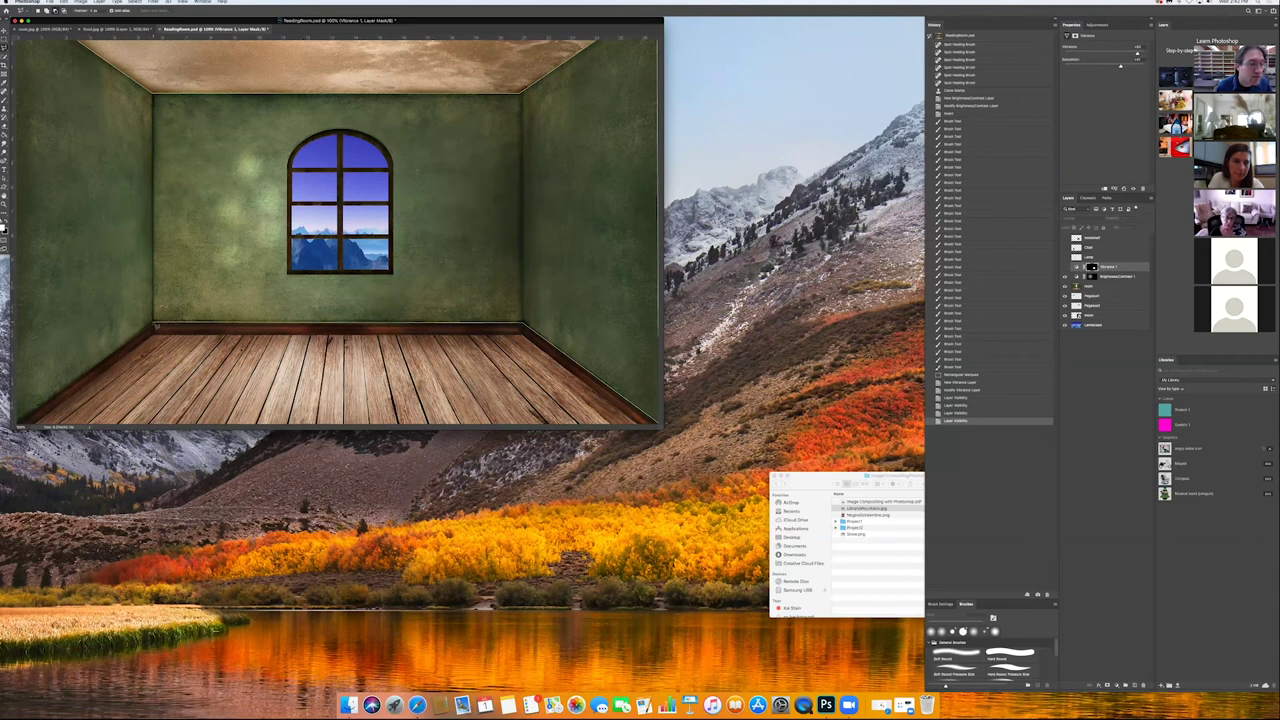
pyautogui.moveTo(155, 325)
pyautogui.mouseDown()
pyautogui.moveTo(18, 422)
pyautogui.moveTo(36, 245)
pyautogui.moveTo(22, 120)
pyautogui.mouseUp()
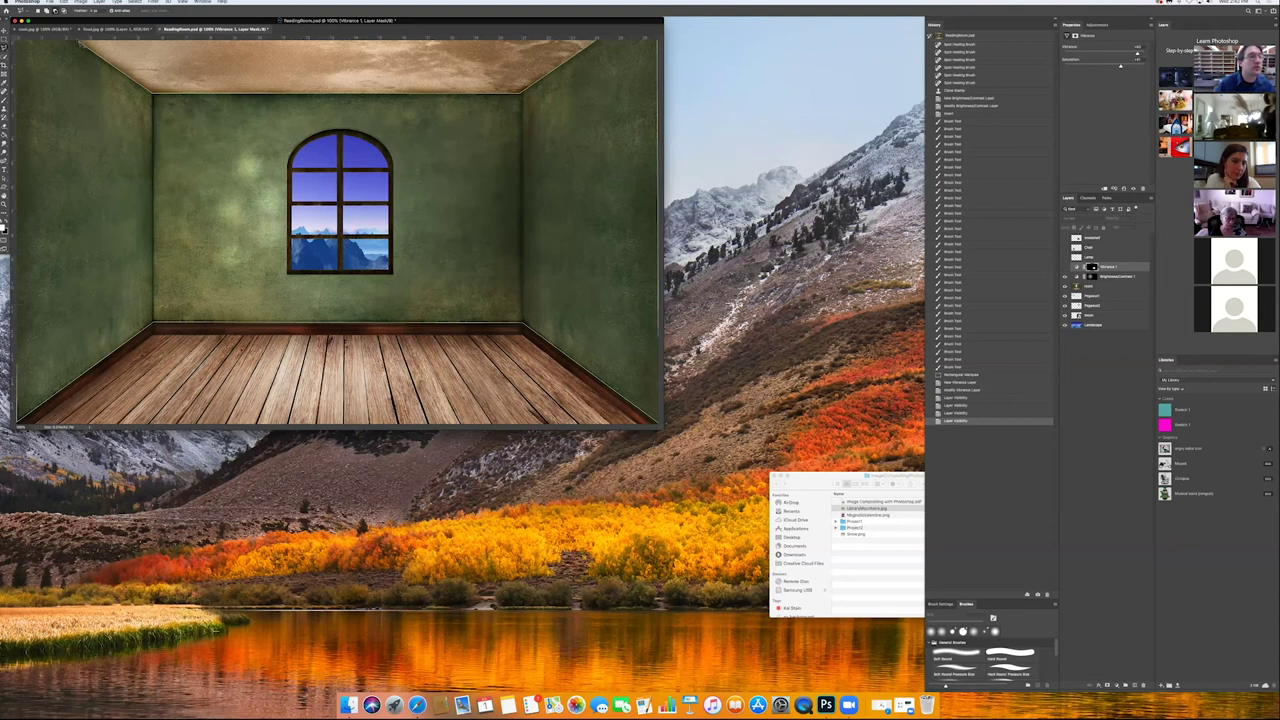
# Step: Close the walls-and-ceiling outline and refine it around the arched window with Quick Selection
pyautogui.click(76, 40)
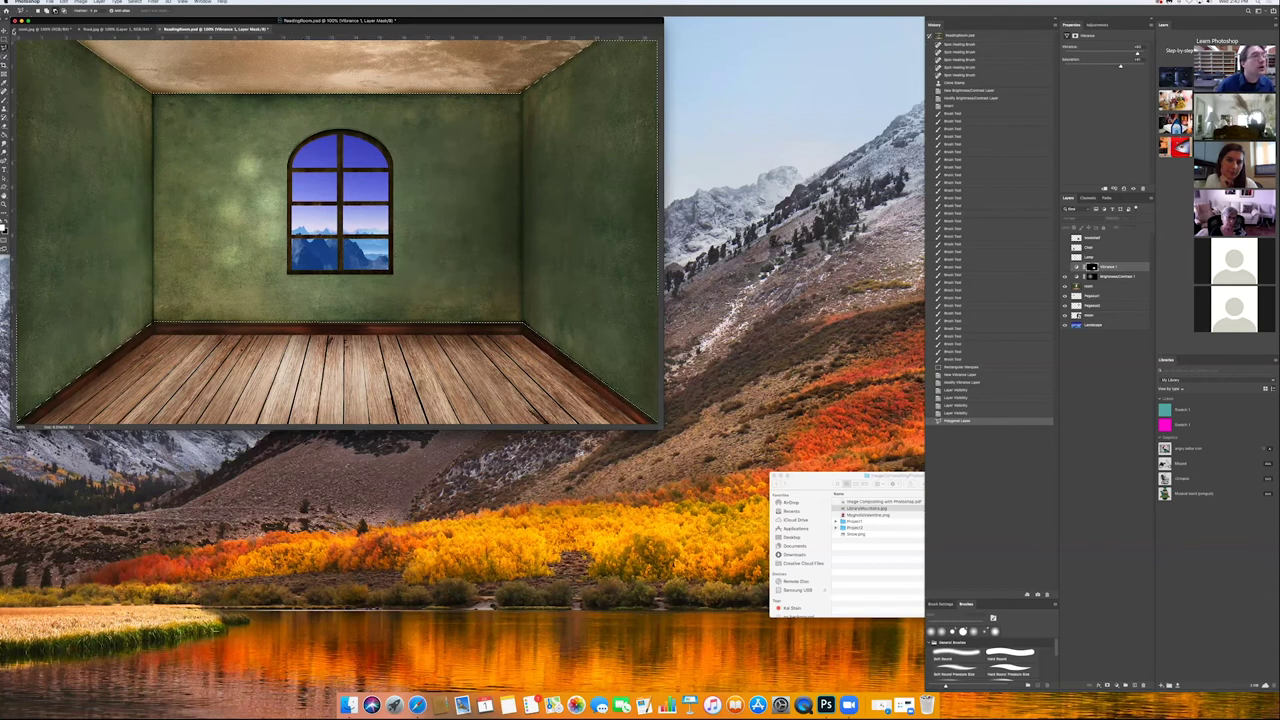
pyautogui.click(4, 57)
pyautogui.click(4, 57)
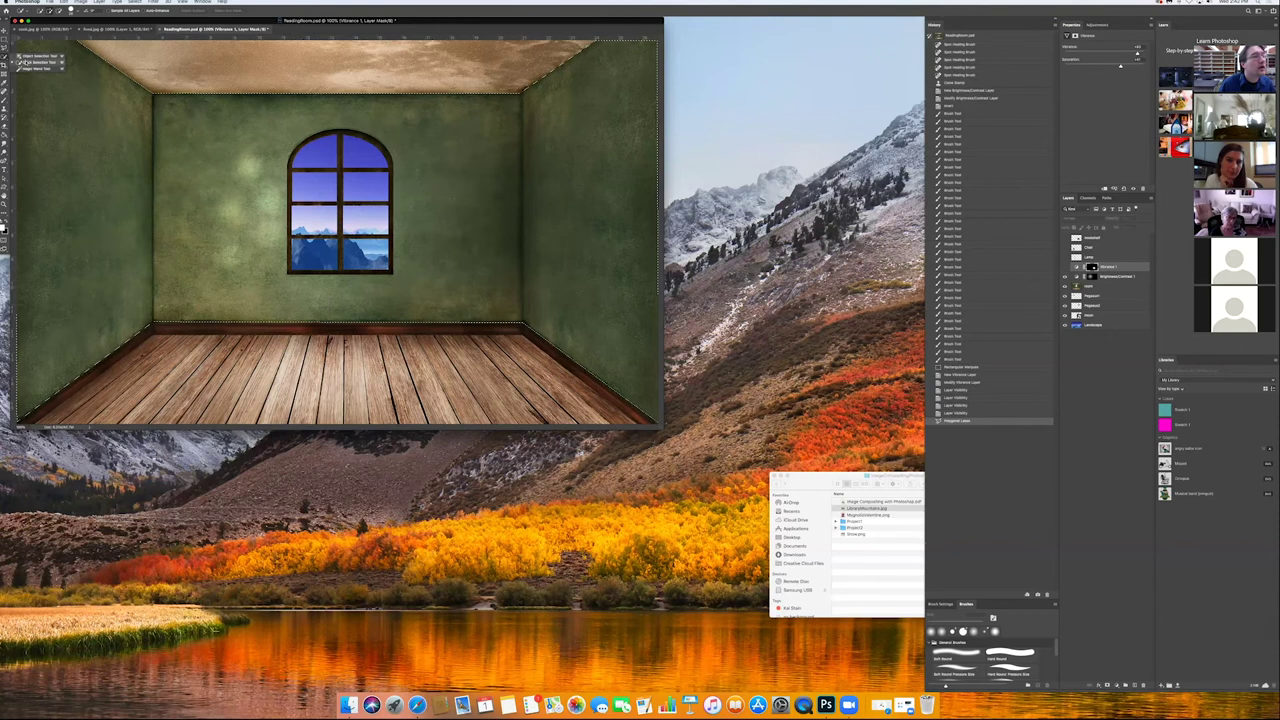
pyautogui.click(26, 62)
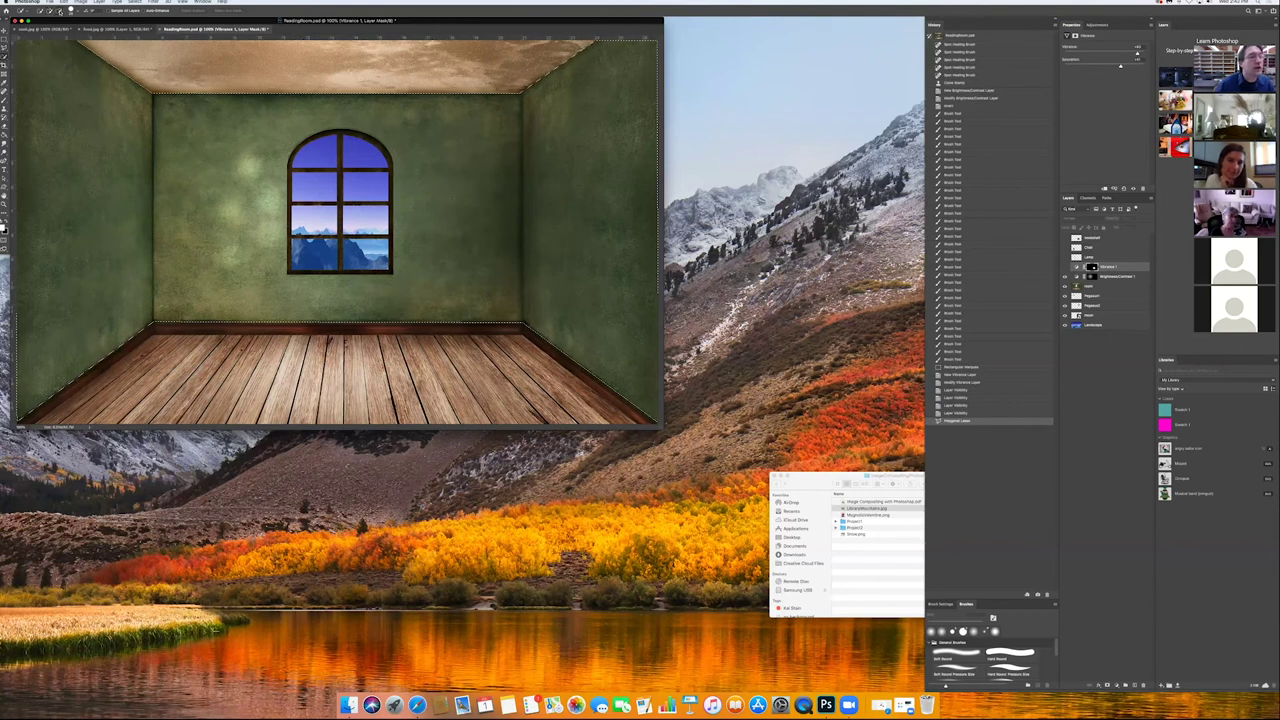
pyautogui.click(296, 166)
pyautogui.moveTo(296, 172)
pyautogui.mouseDown()
pyautogui.moveTo(339, 166)
pyautogui.moveTo(357, 141)
pyautogui.moveTo(371, 181)
pyautogui.moveTo(340, 216)
pyautogui.moveTo(355, 246)
pyautogui.moveTo(331, 256)
pyautogui.mouseUp()
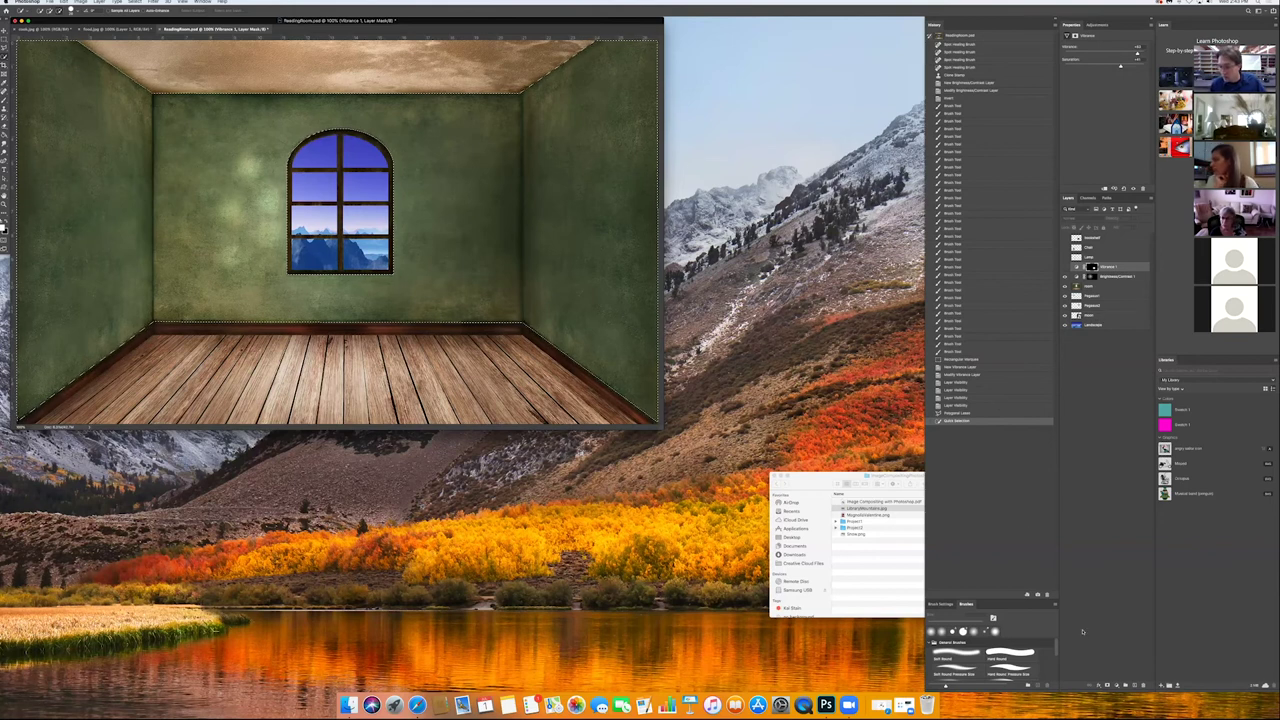
pyautogui.click(1117, 686)
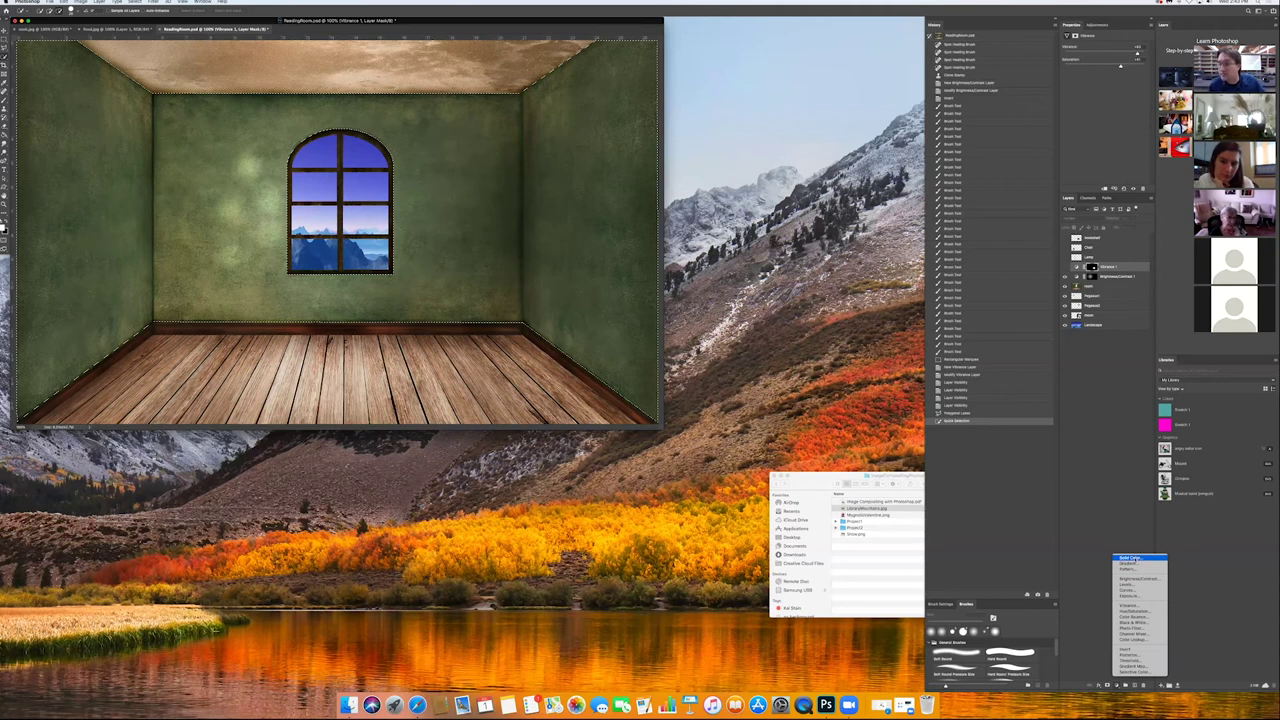
# Step: Add a Solid Color fill layer in white over the selected walls
pyautogui.click(1128, 557)
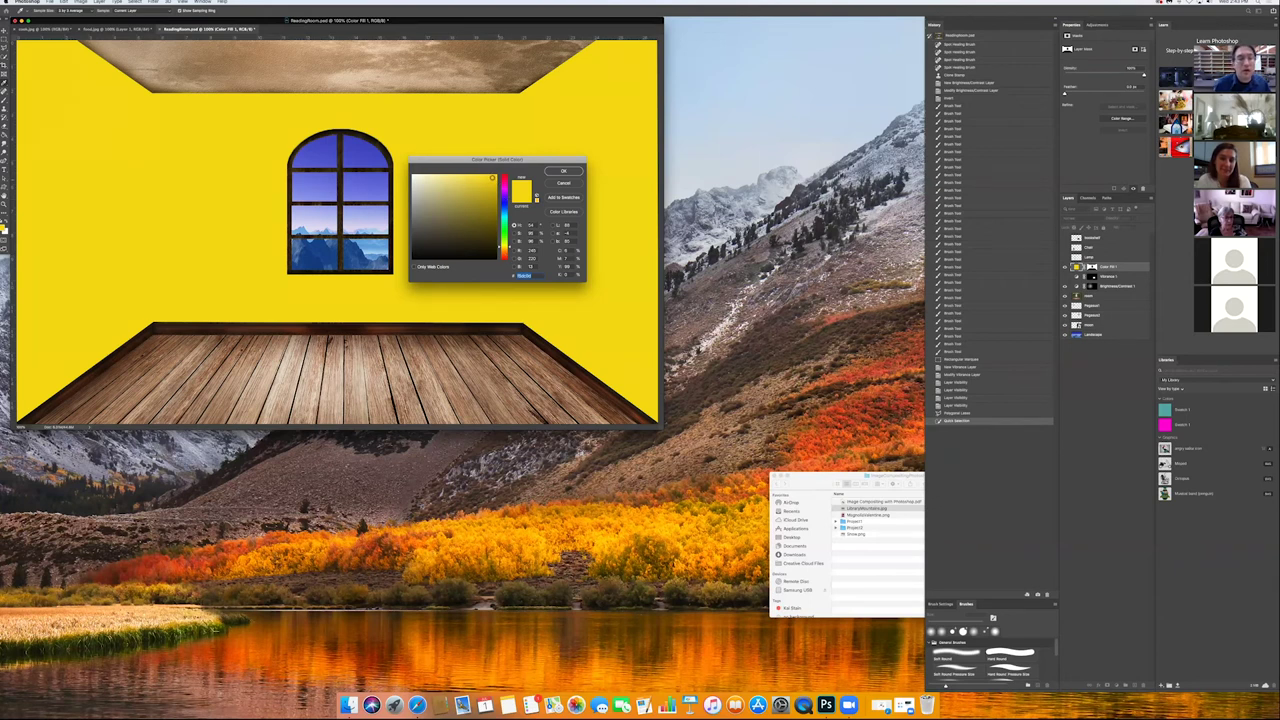
pyautogui.moveTo(472, 176); pyautogui.dragTo(402, 171)
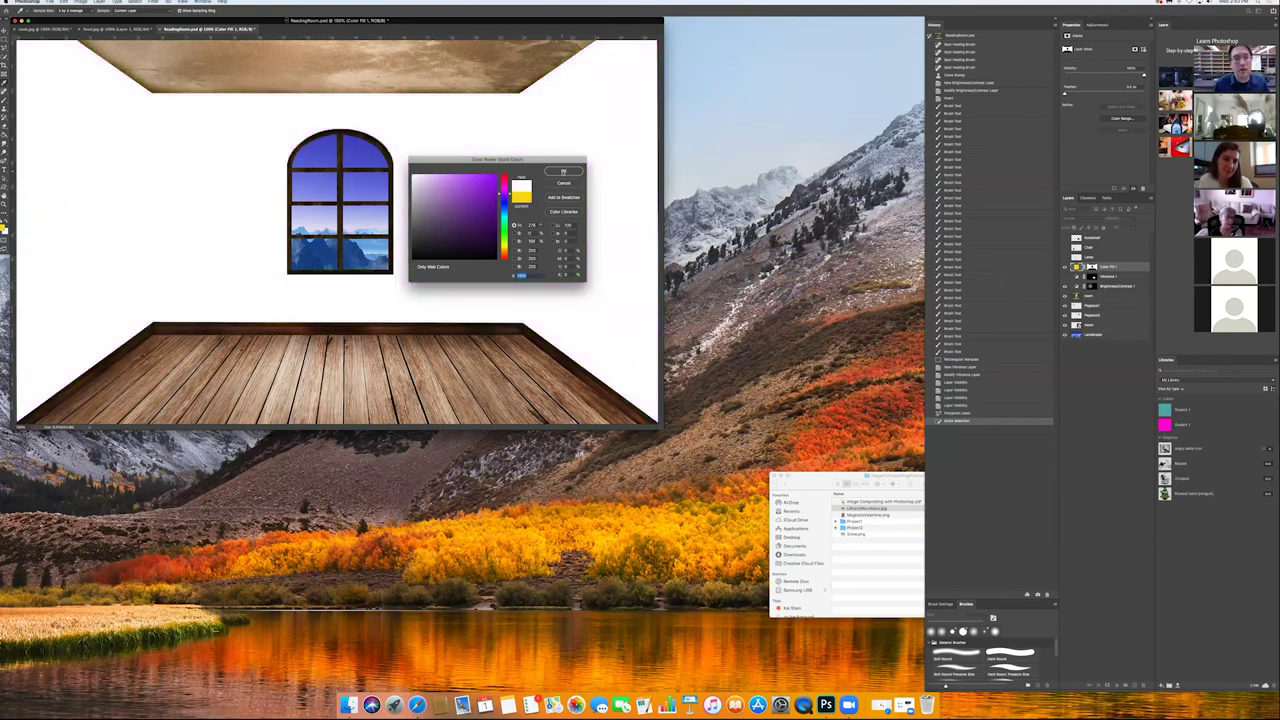
pyautogui.click(560, 172)
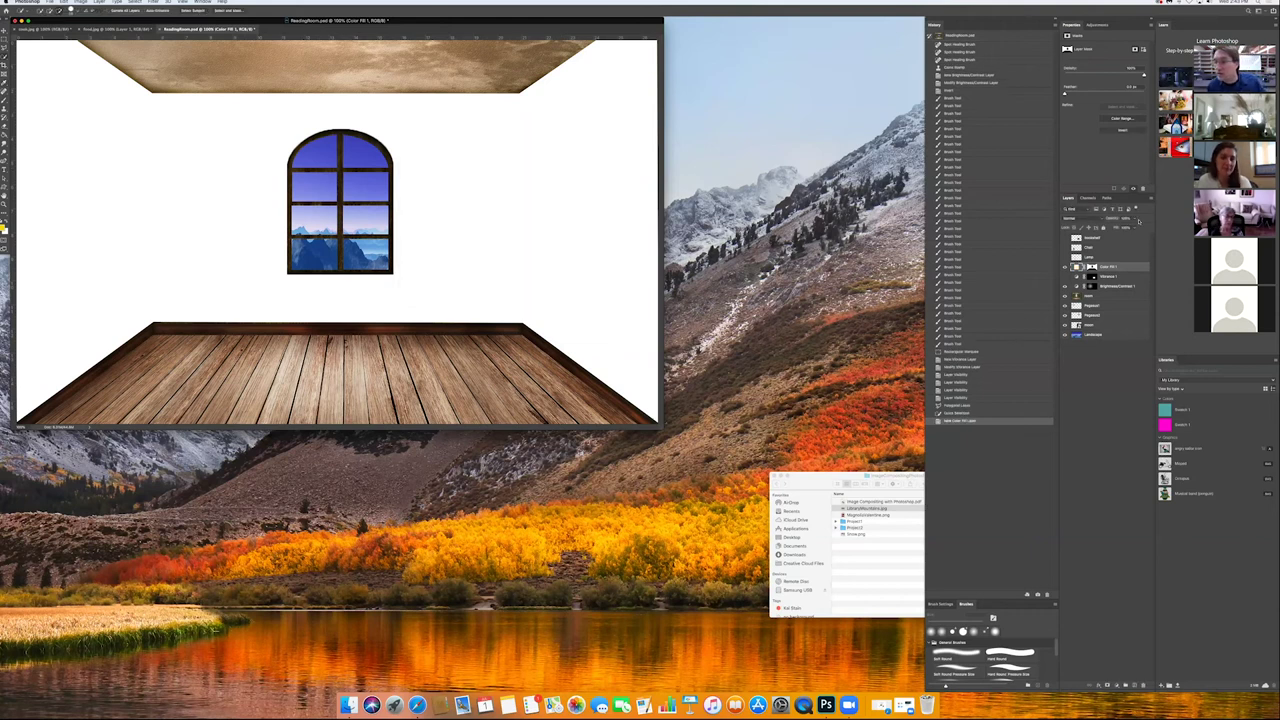
# Step: Set the white Color Fill layer's blend mode to Color
pyautogui.click(1099, 218)
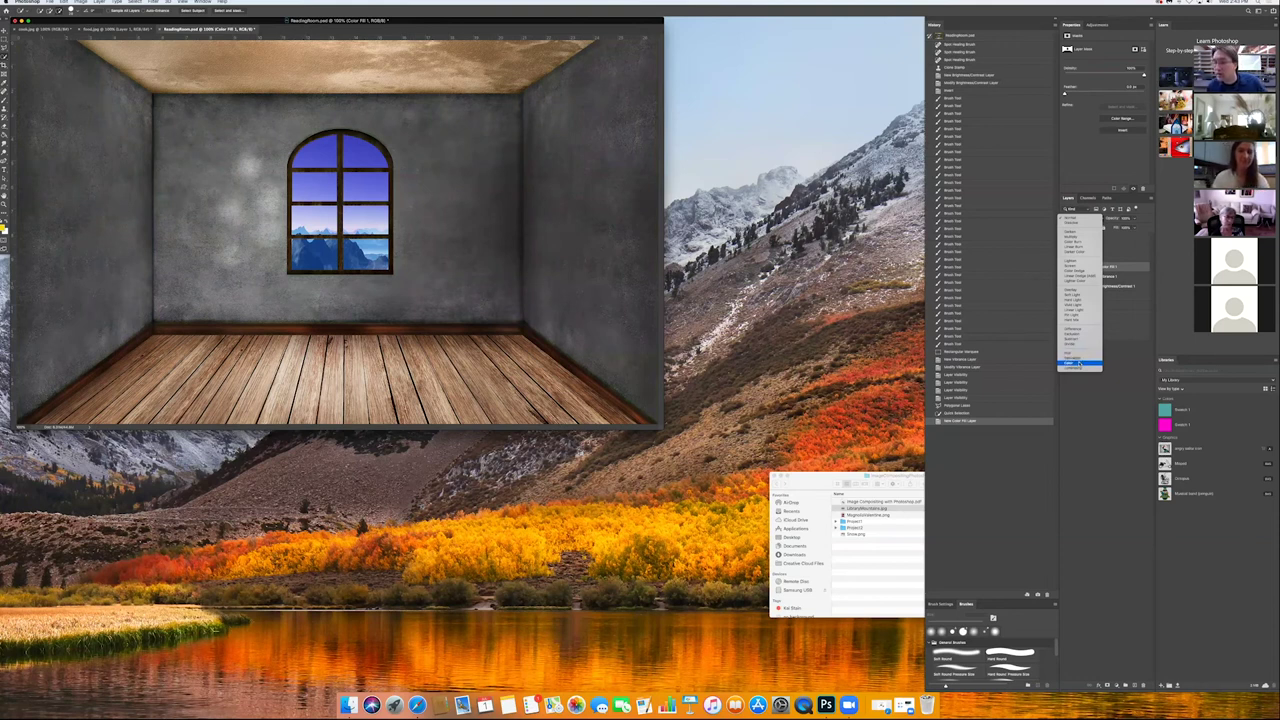
pyautogui.click(1079, 363)
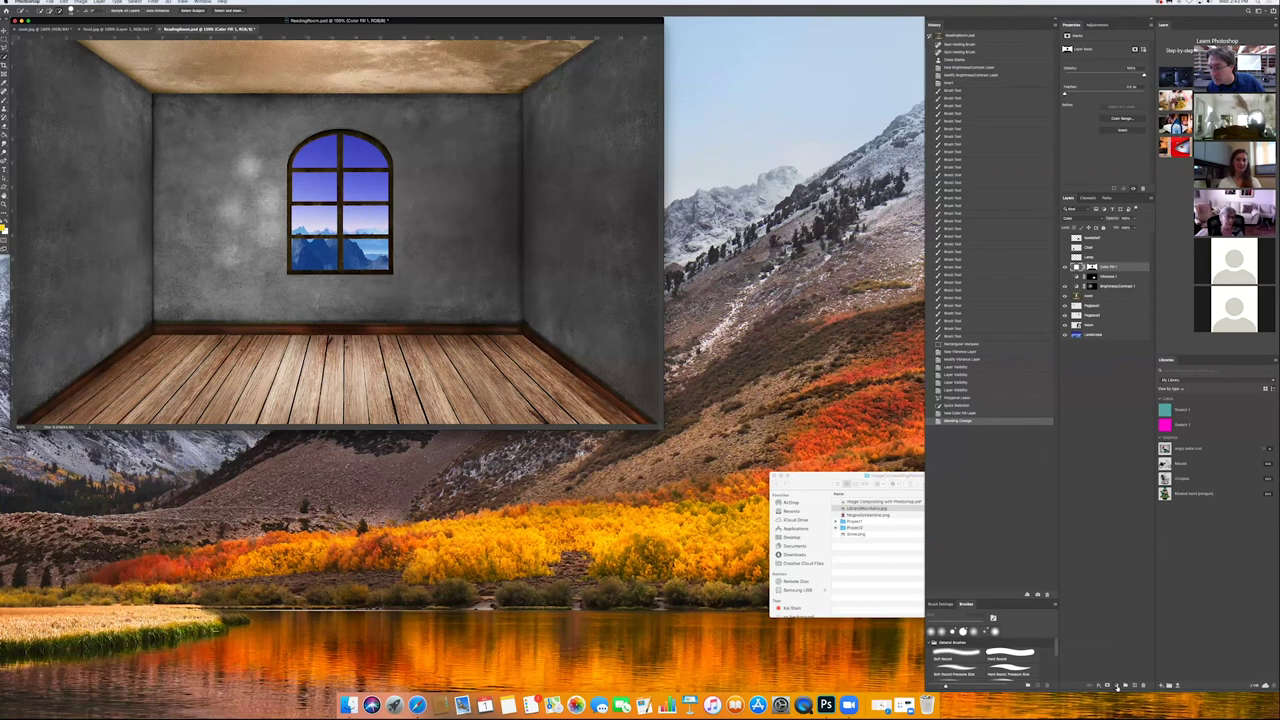
pyautogui.click(1117, 686)
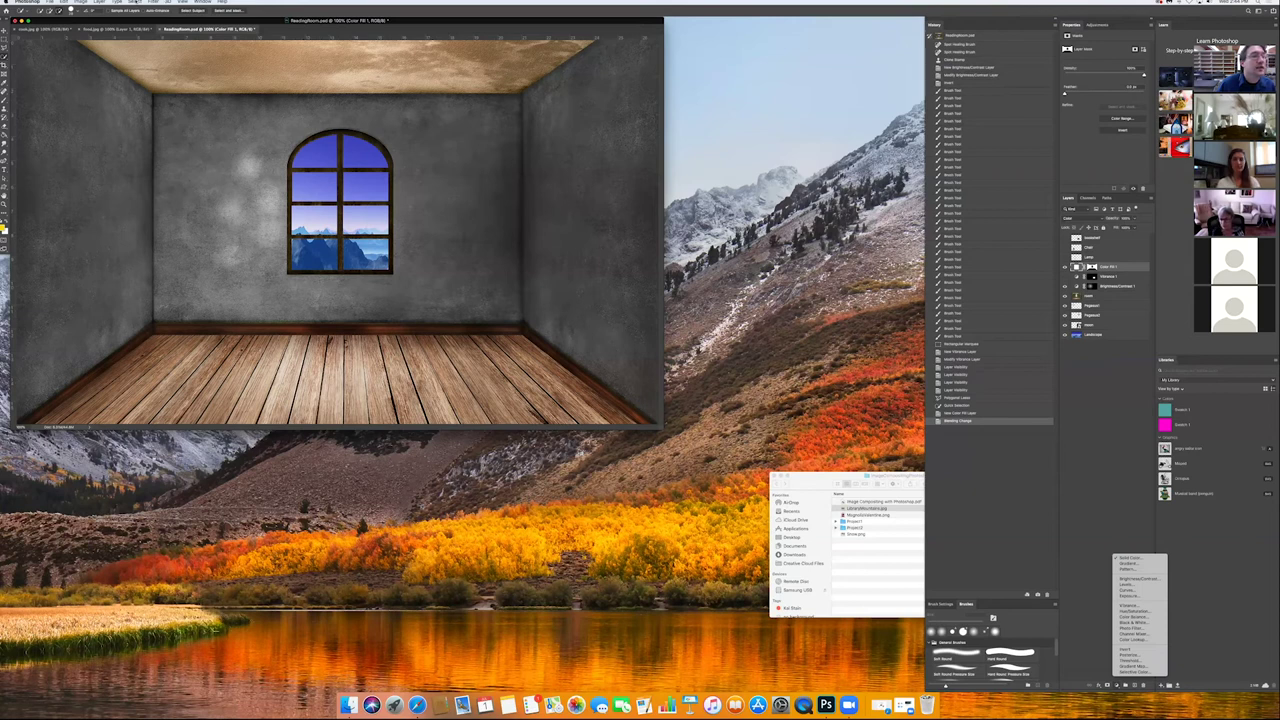
# Step: Select all and add a Brightness/Contrast layer with Brightness pushed far right
pyautogui.click(135, 3)
pyautogui.click(135, 3)
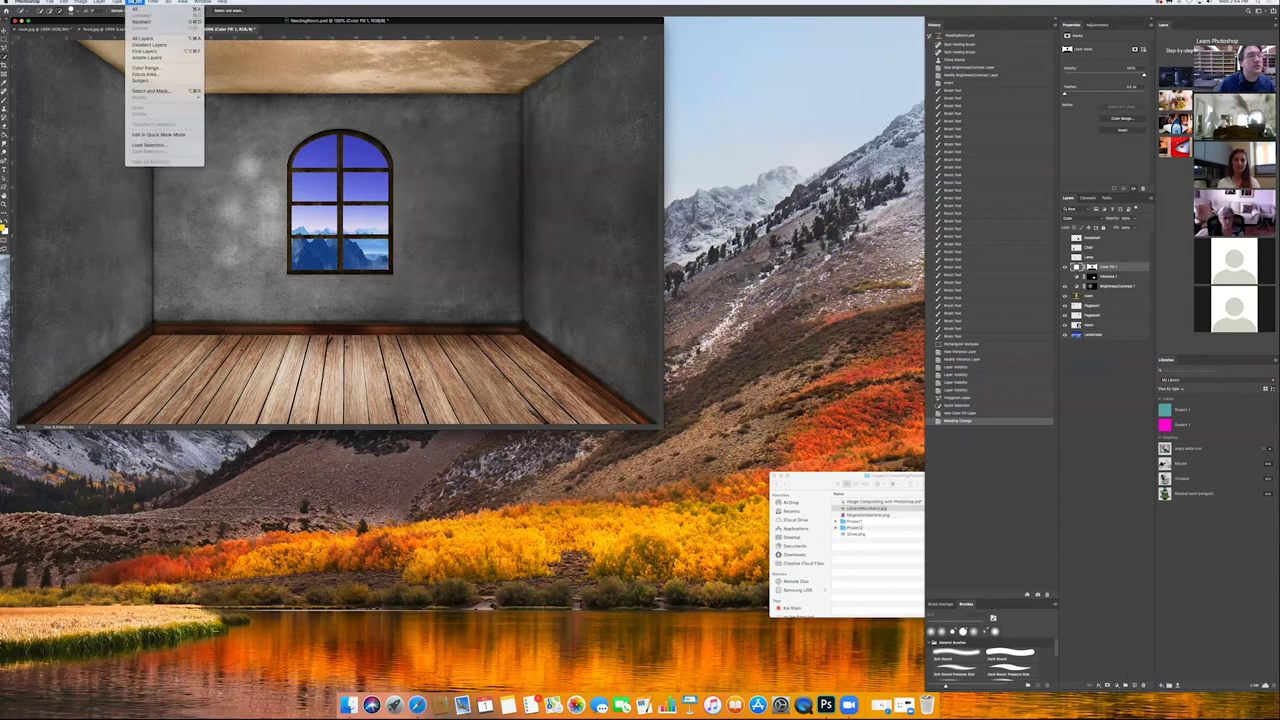
pyautogui.click(140, 9)
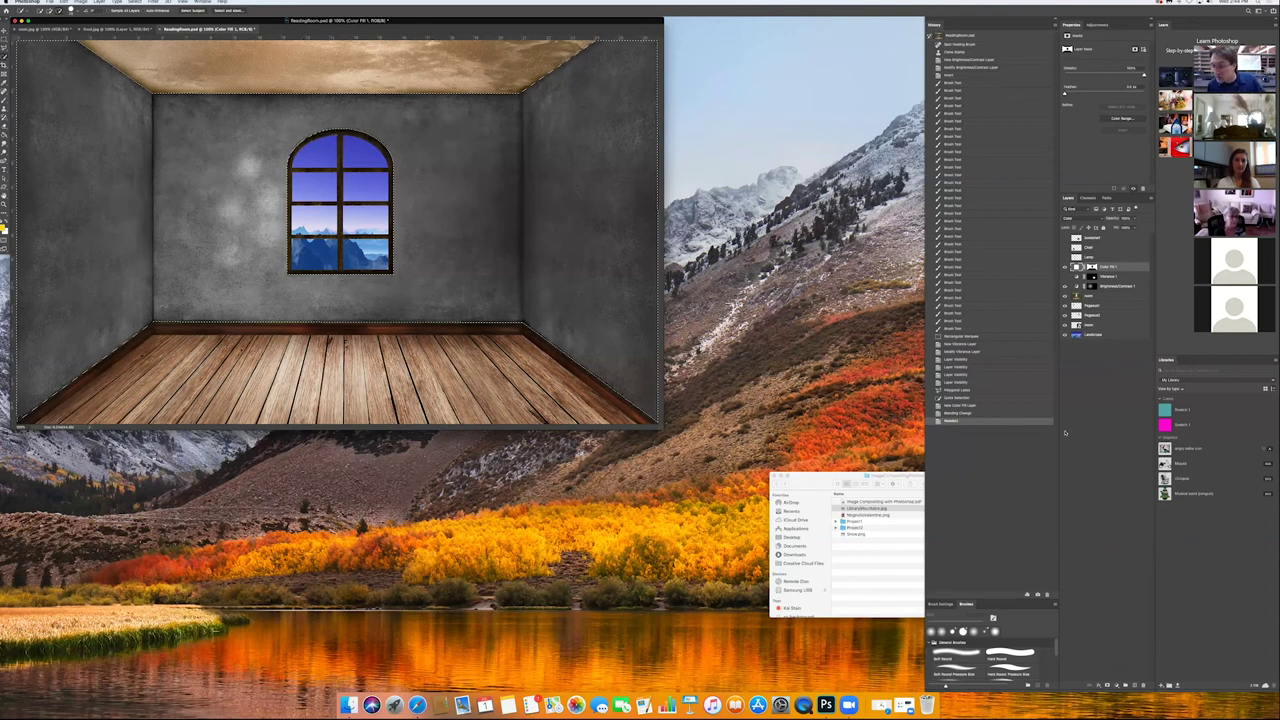
pyautogui.click(1119, 685)
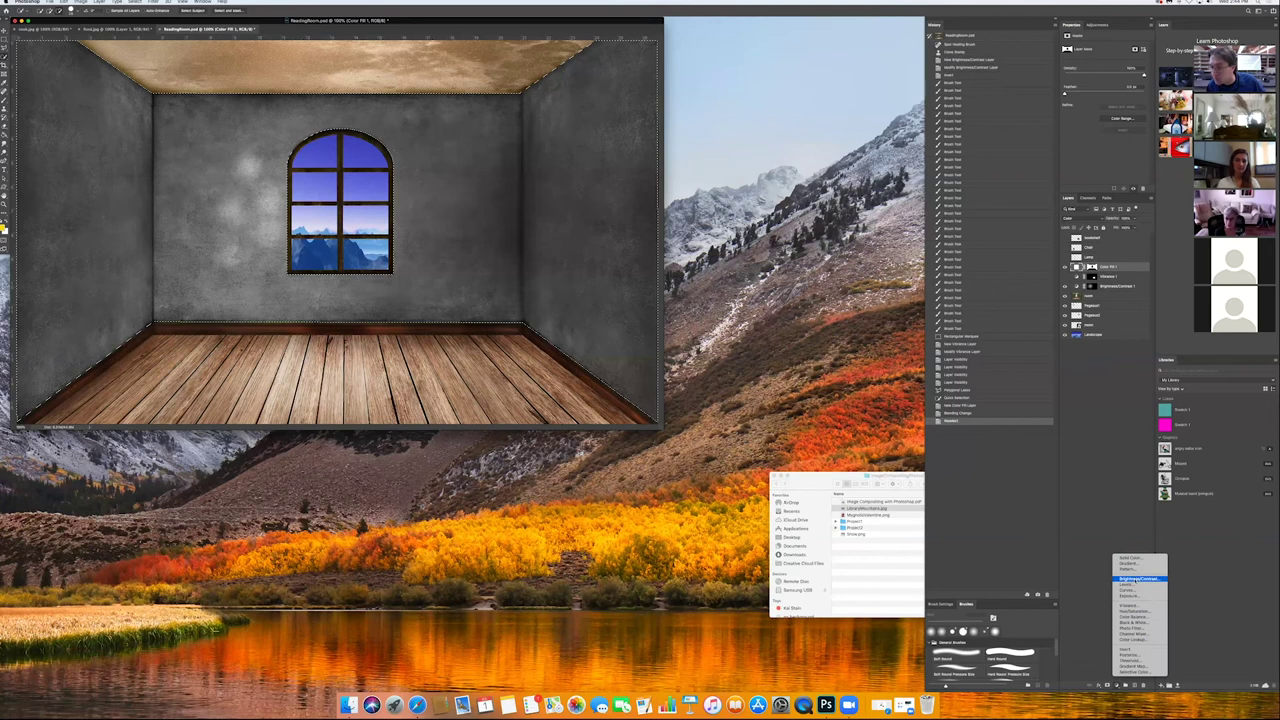
pyautogui.click(1140, 579)
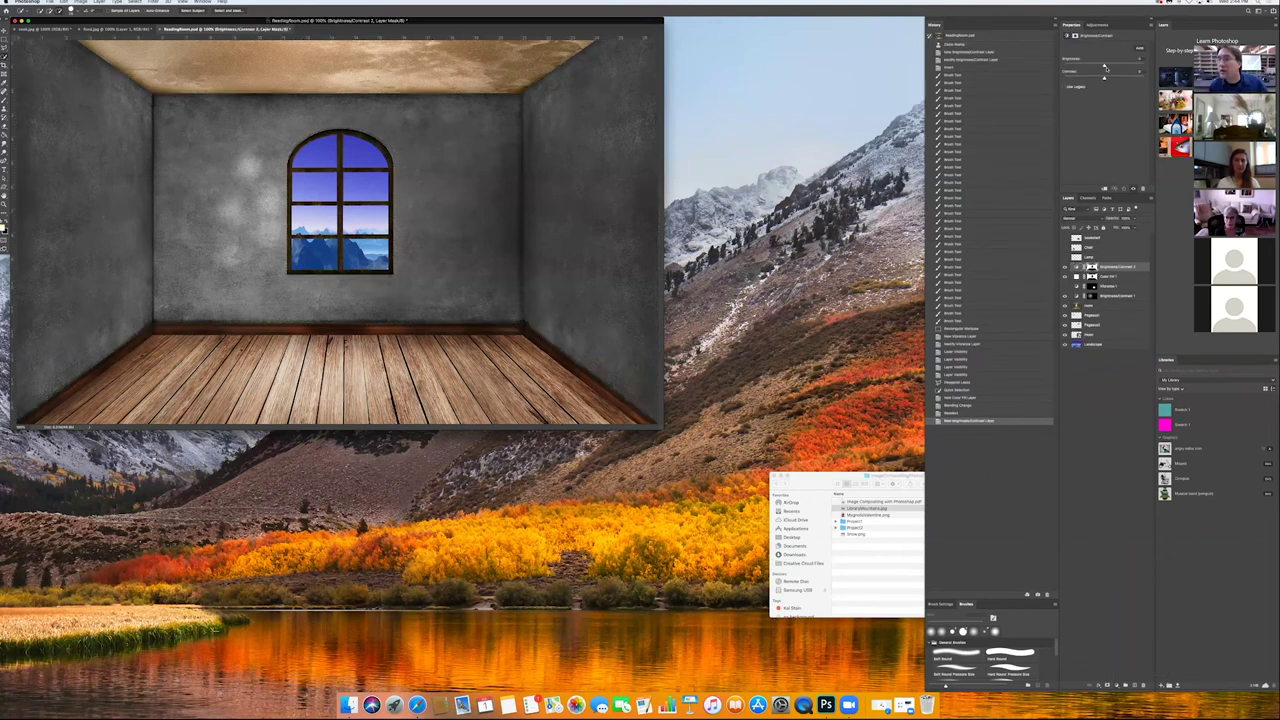
pyautogui.moveTo(1105, 66); pyautogui.dragTo(1162, 68)
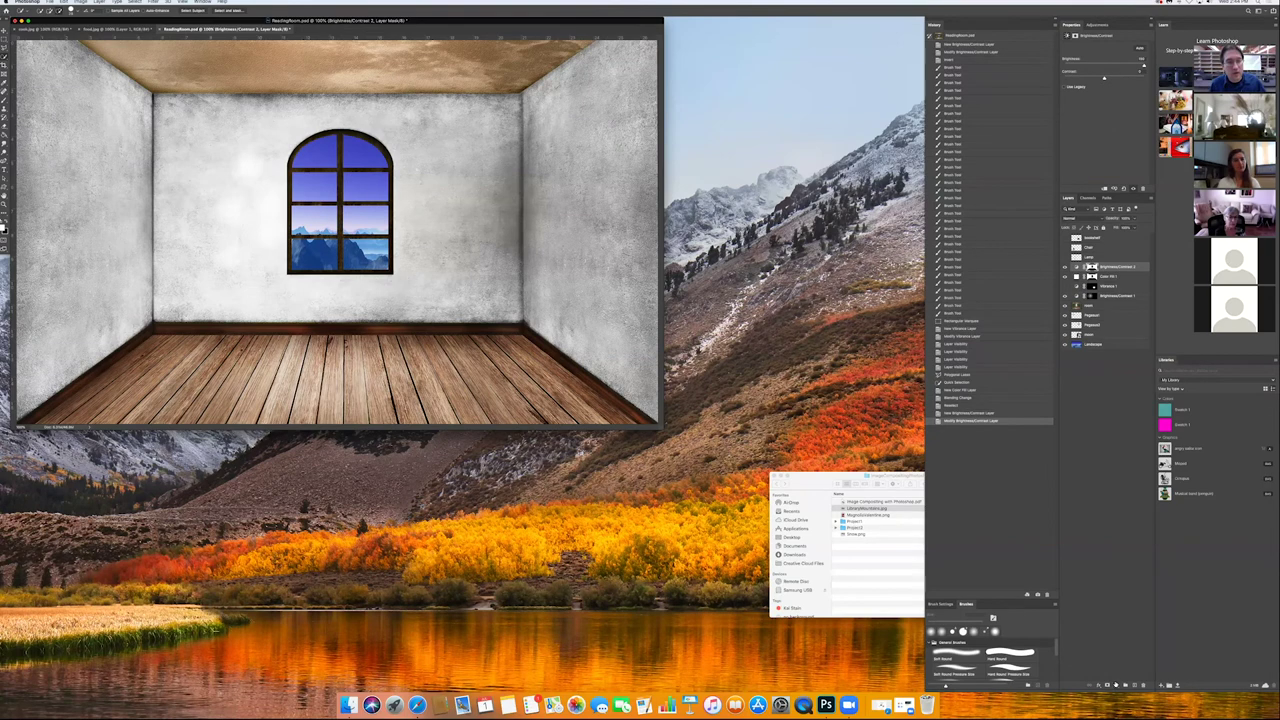
pyautogui.click(1116, 686)
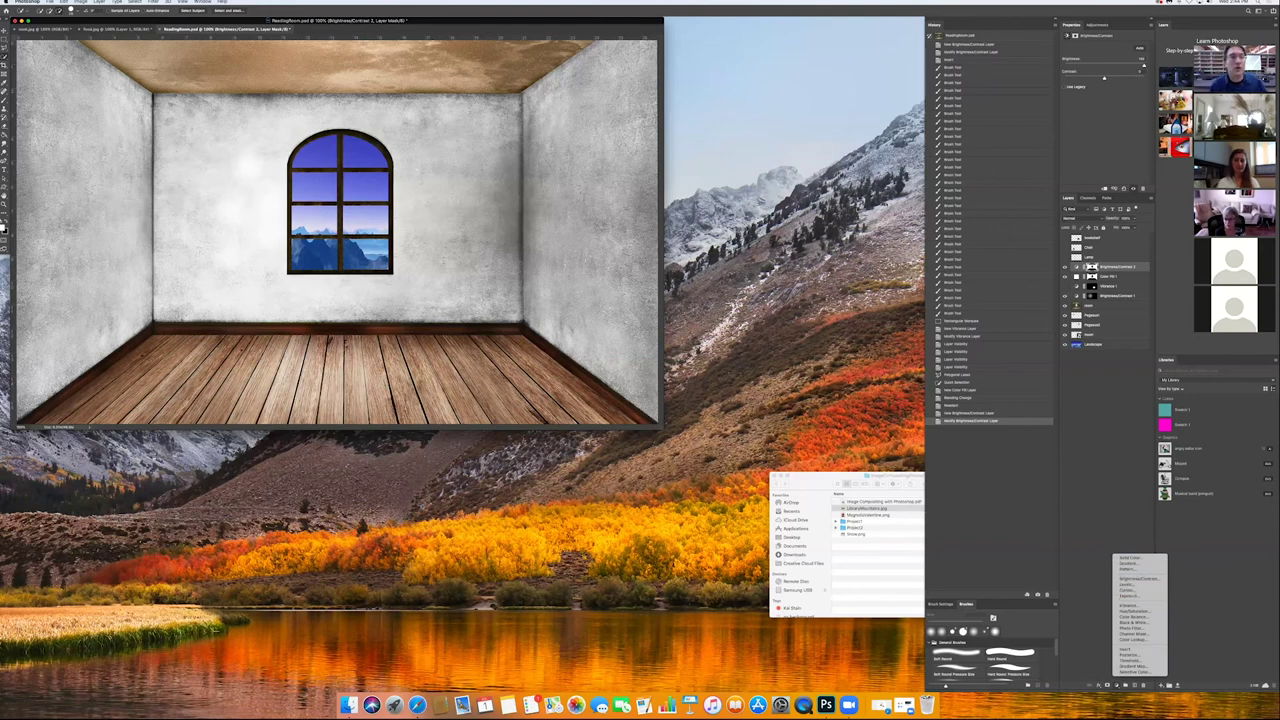
# Step: Reload the previous wall selection and add a Levels layer with its output slider dragged right to brighten it
pyautogui.press('Escape')
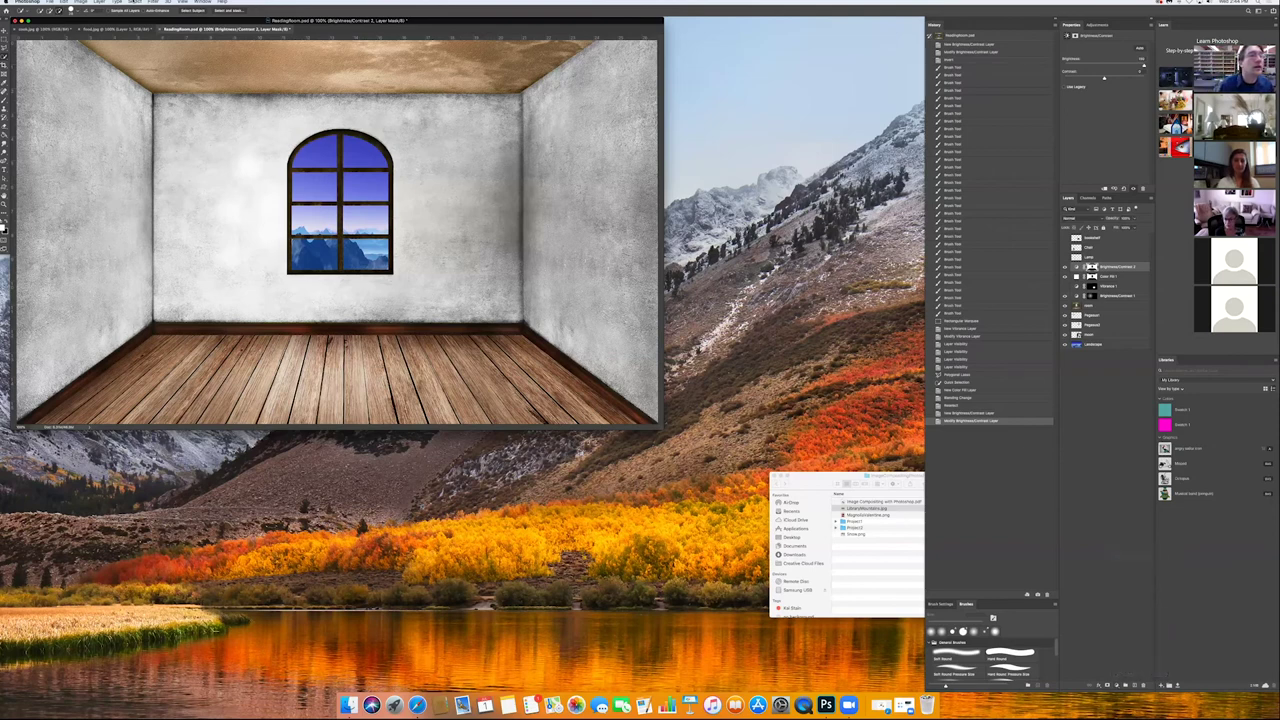
pyautogui.click(135, 2)
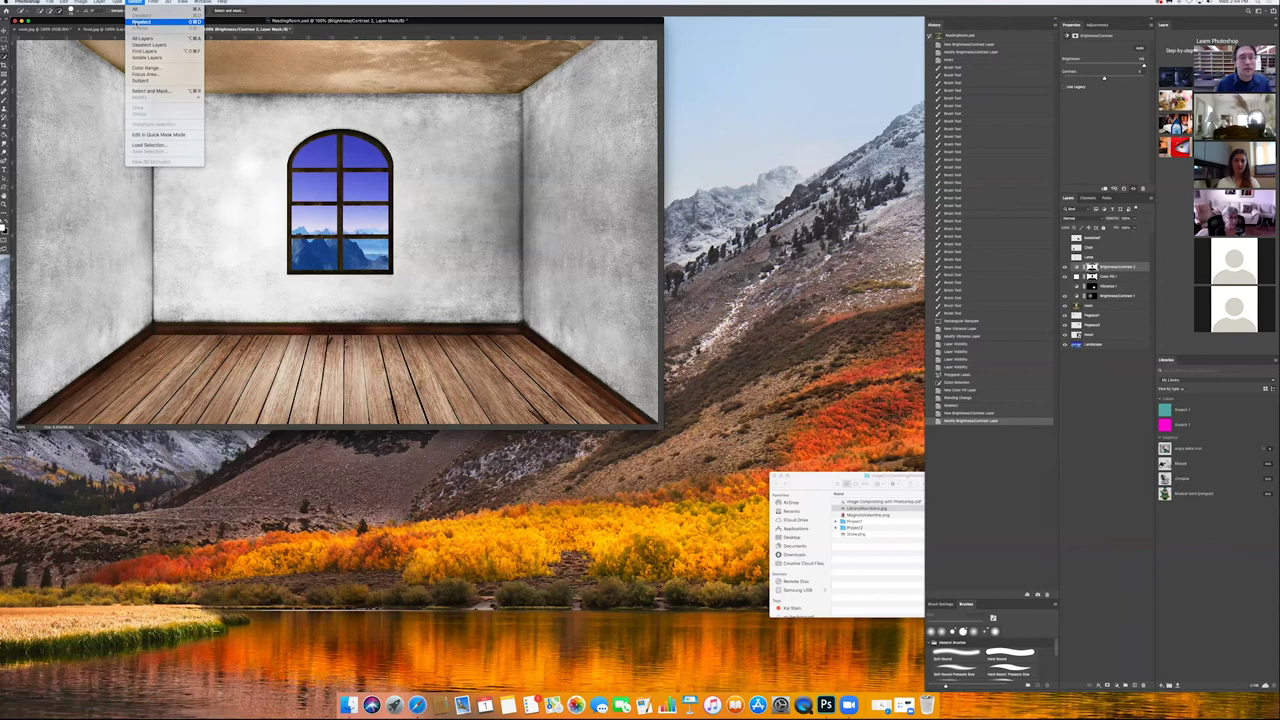
pyautogui.click(140, 21)
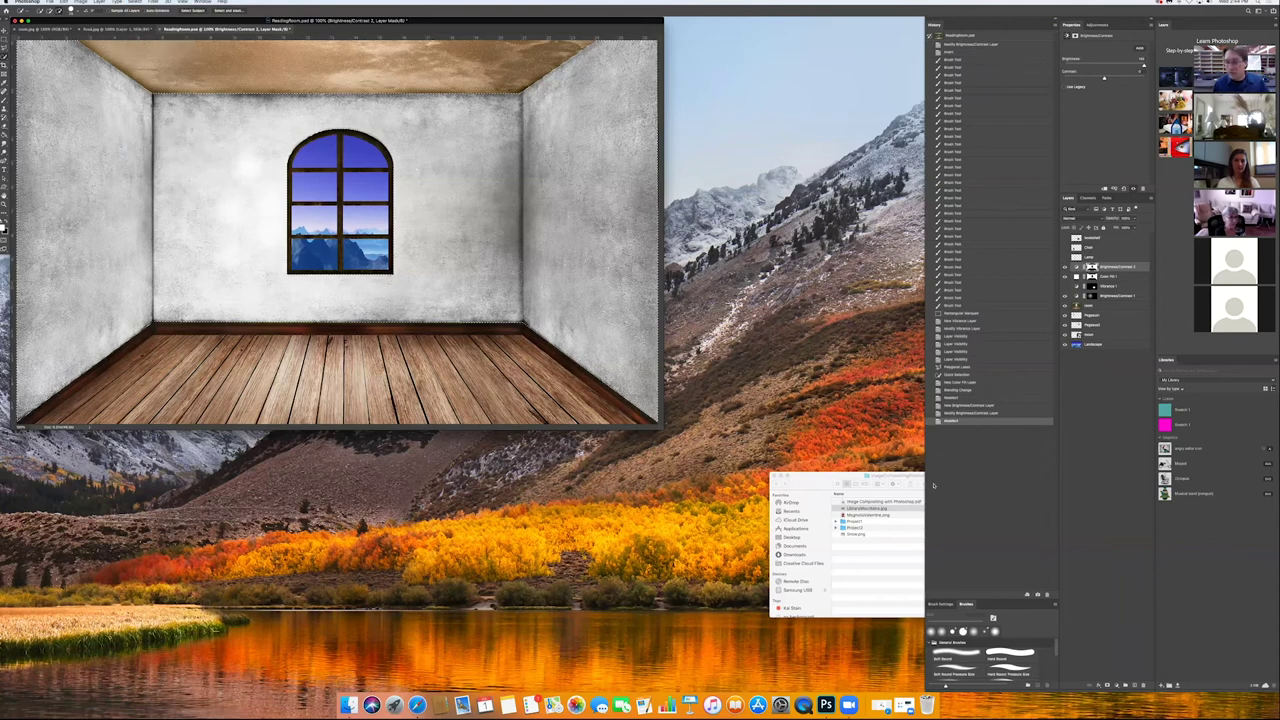
pyautogui.click(1129, 685)
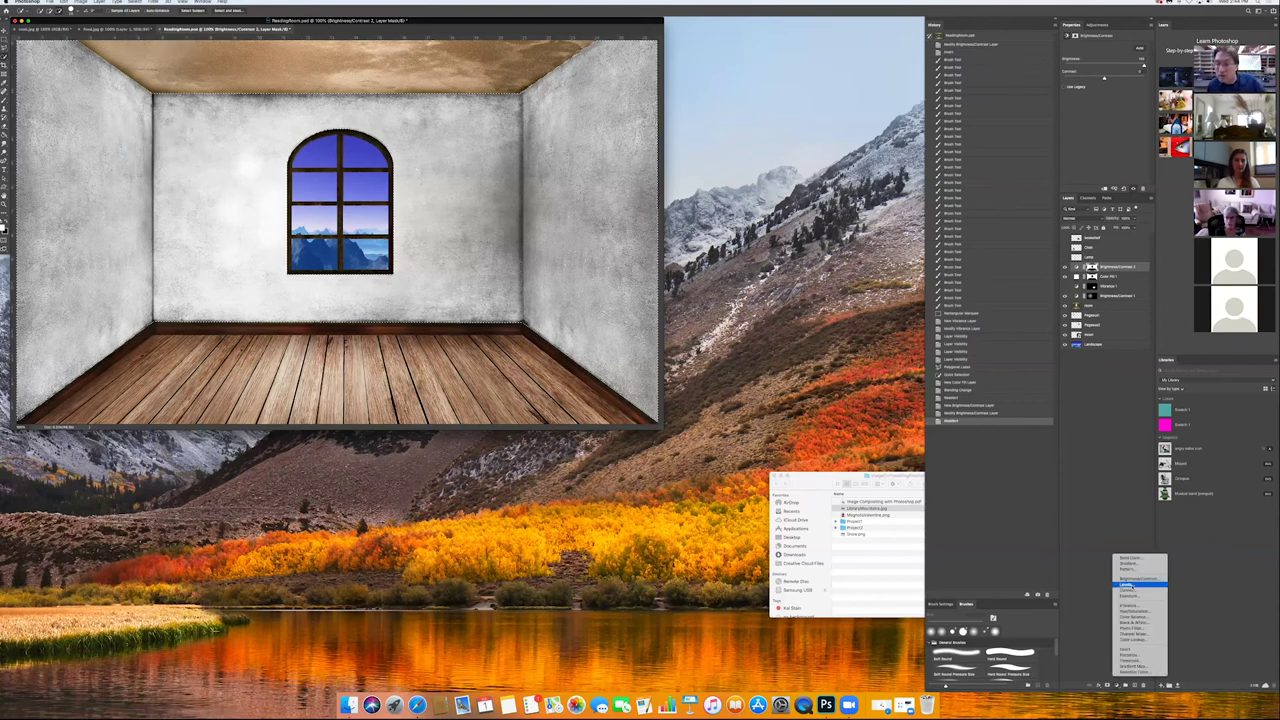
pyautogui.click(1131, 587)
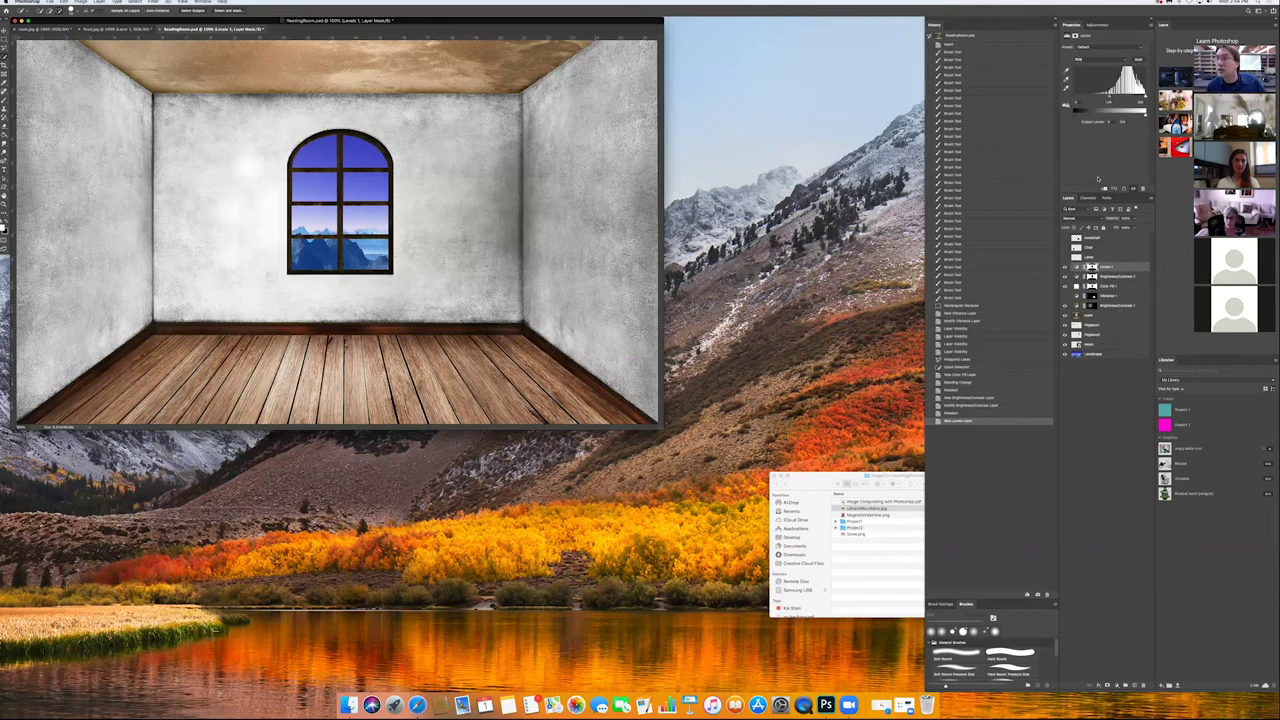
pyautogui.moveTo(1081, 117); pyautogui.dragTo(1107, 118)
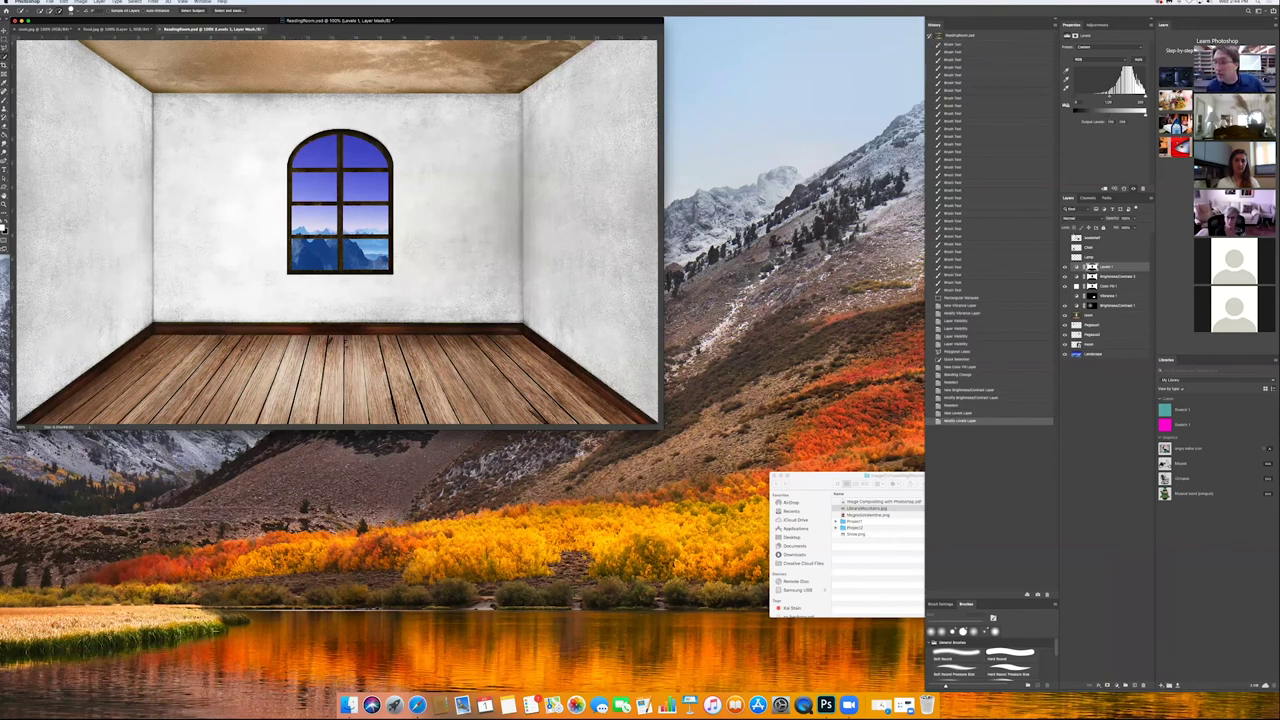
# Step: Make the floor lamp, armchair and bookshelf layers visible
pyautogui.click(1065, 257)
pyautogui.click(1065, 247)
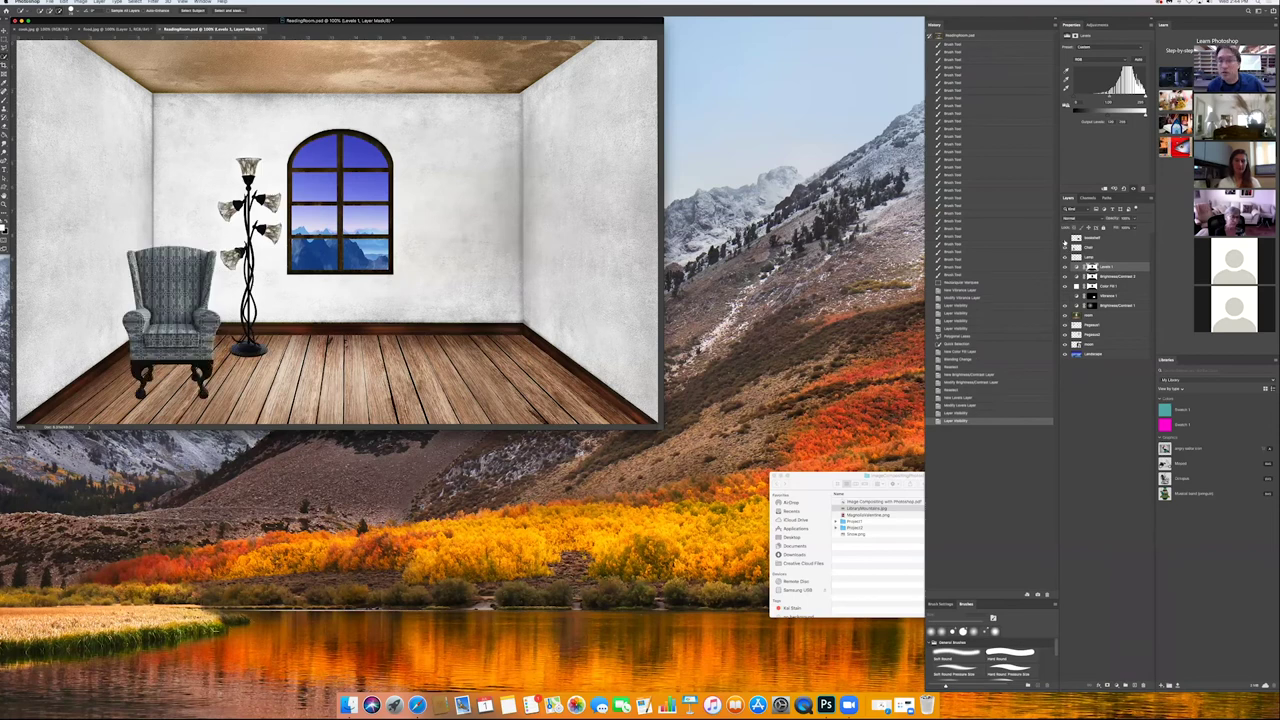
pyautogui.click(1065, 238)
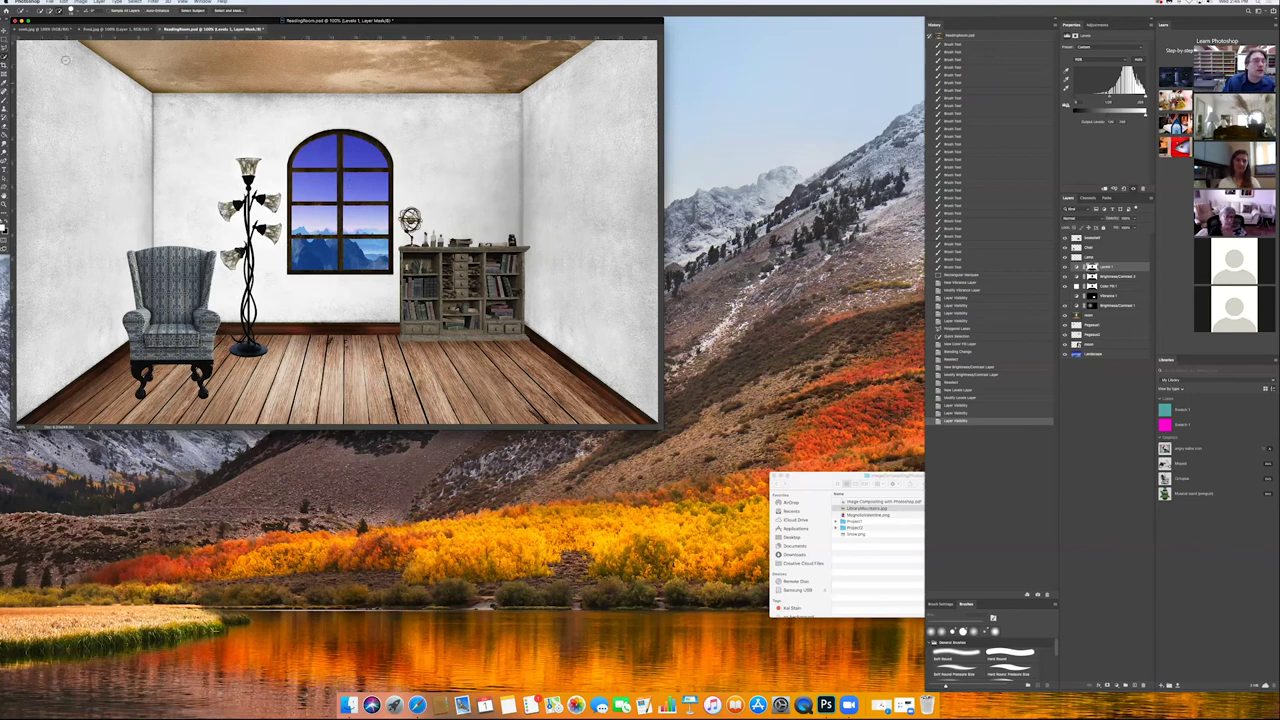
# Step: Choose the Magic Wand from the selection tools and hide the workspace panels
pyautogui.press('v')
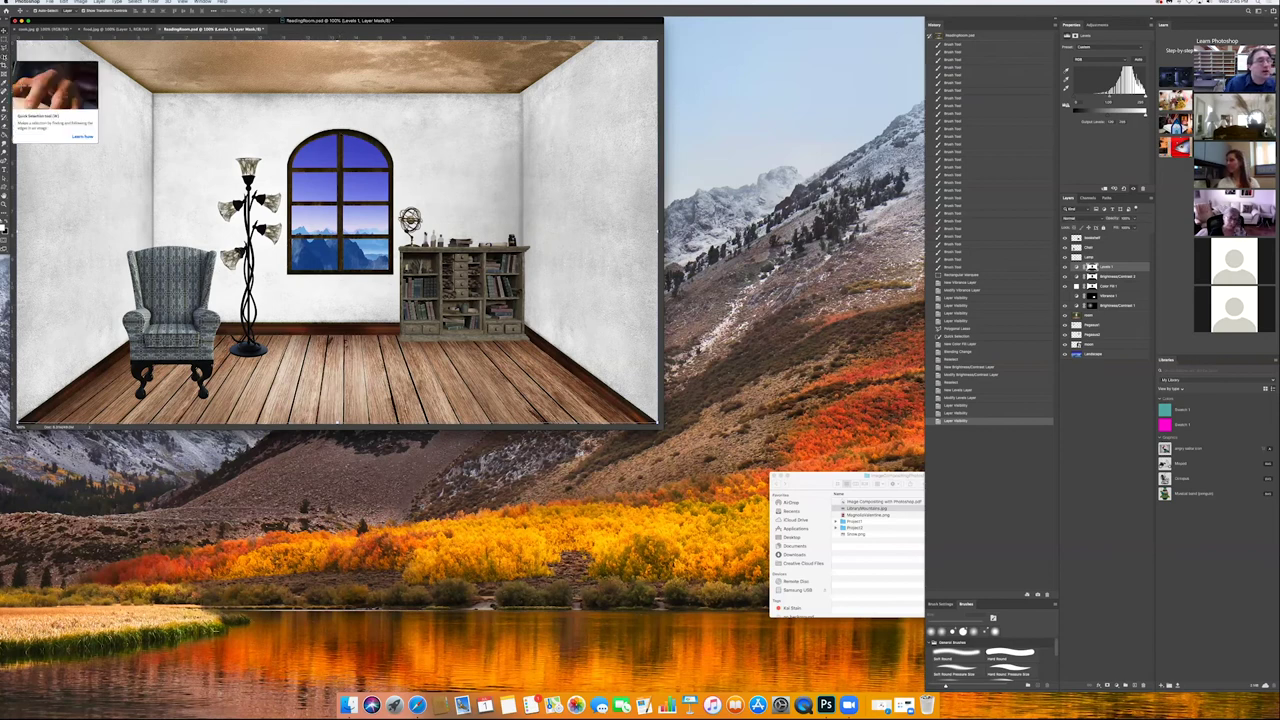
pyautogui.click(5, 56)
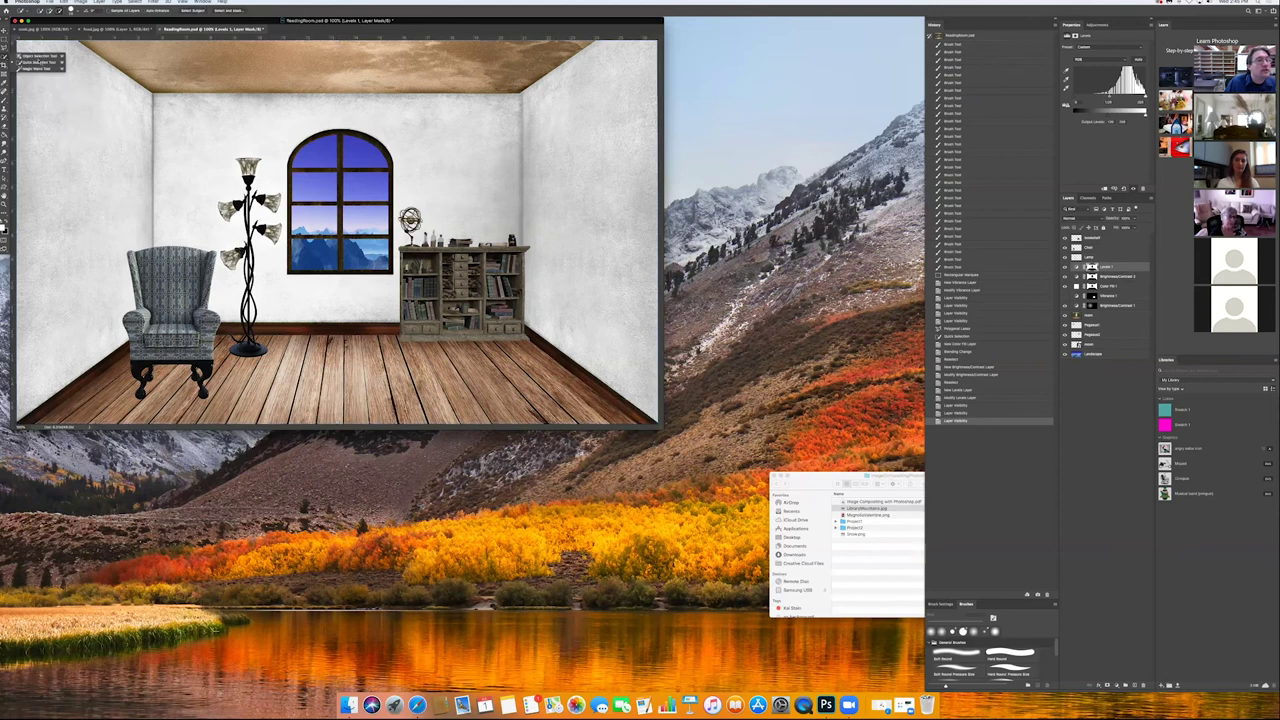
pyautogui.click(31, 67)
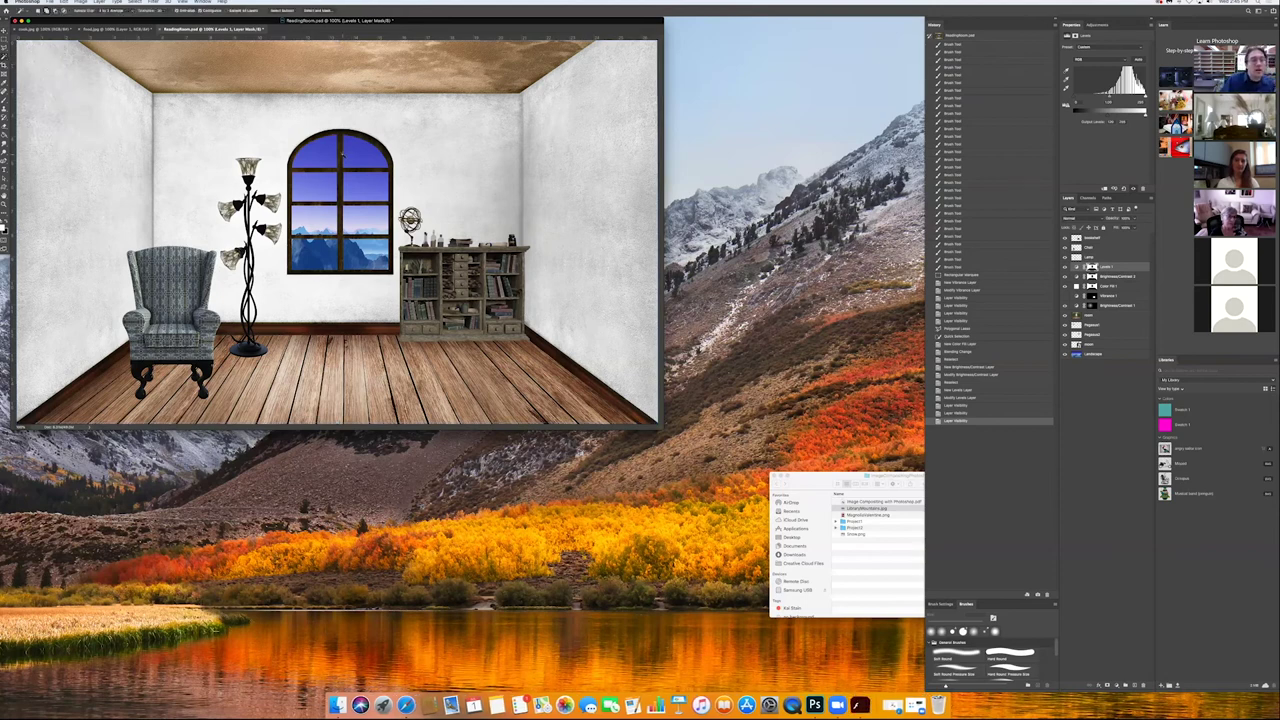
pyautogui.press('Tab')
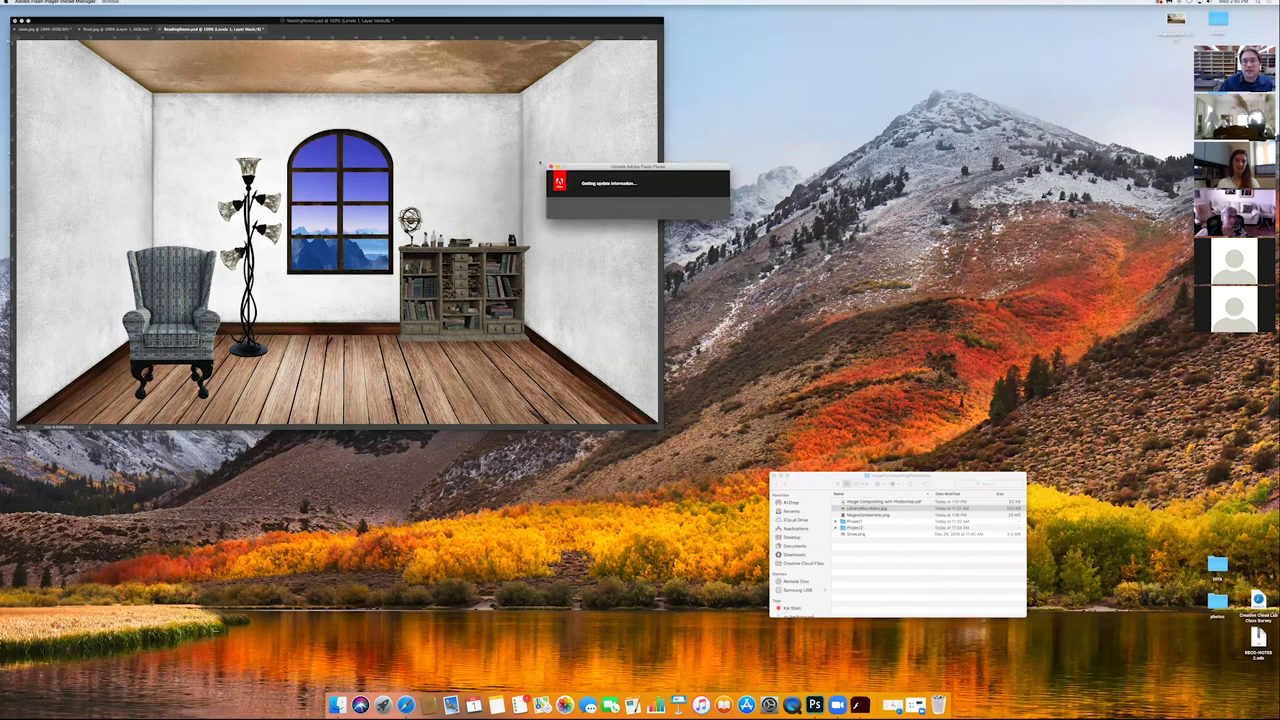
pyautogui.press('Tab')
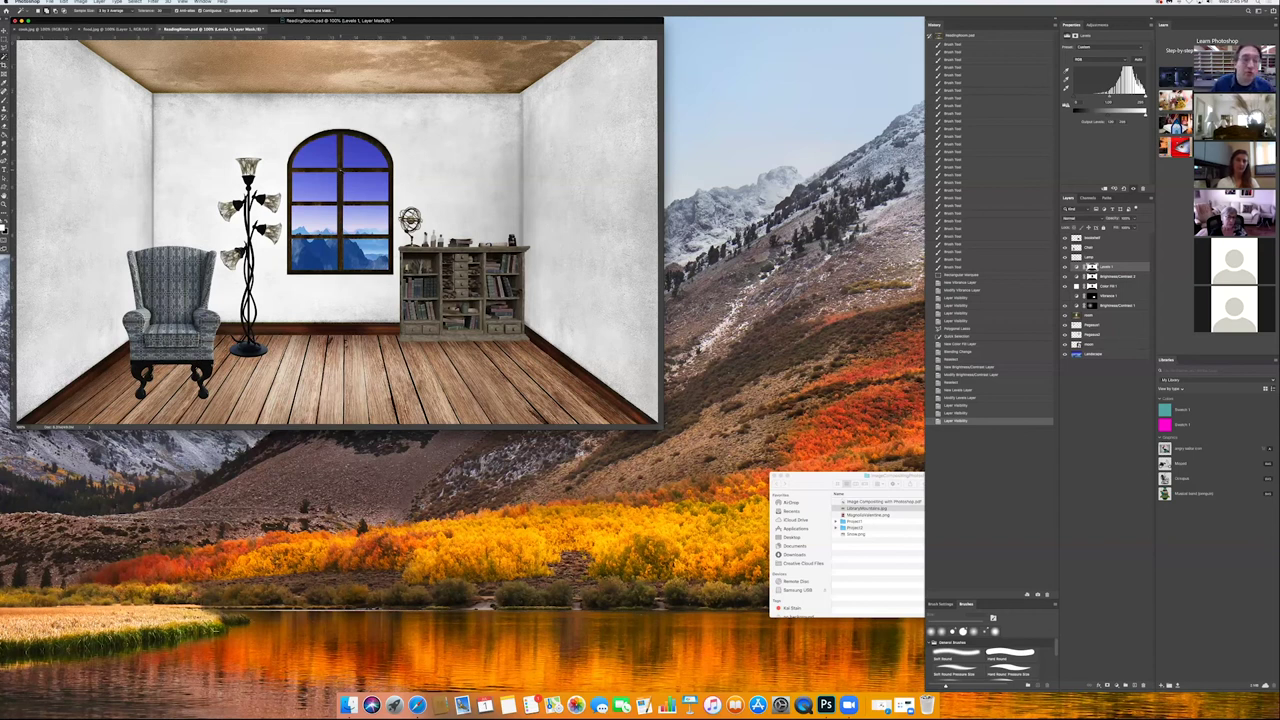
# Step: Magic Wand the arched window's glass panes, redoing the click for a clean selection
pyautogui.click(340, 160)
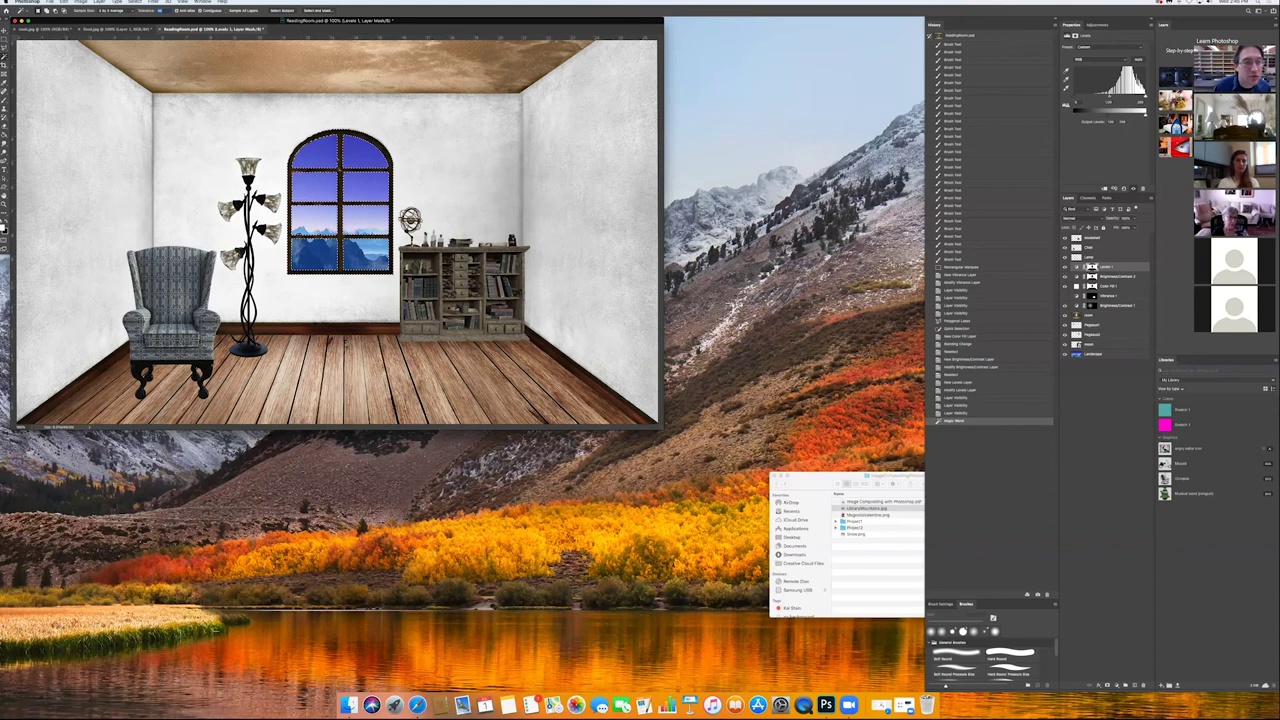
pyautogui.click(341, 172)
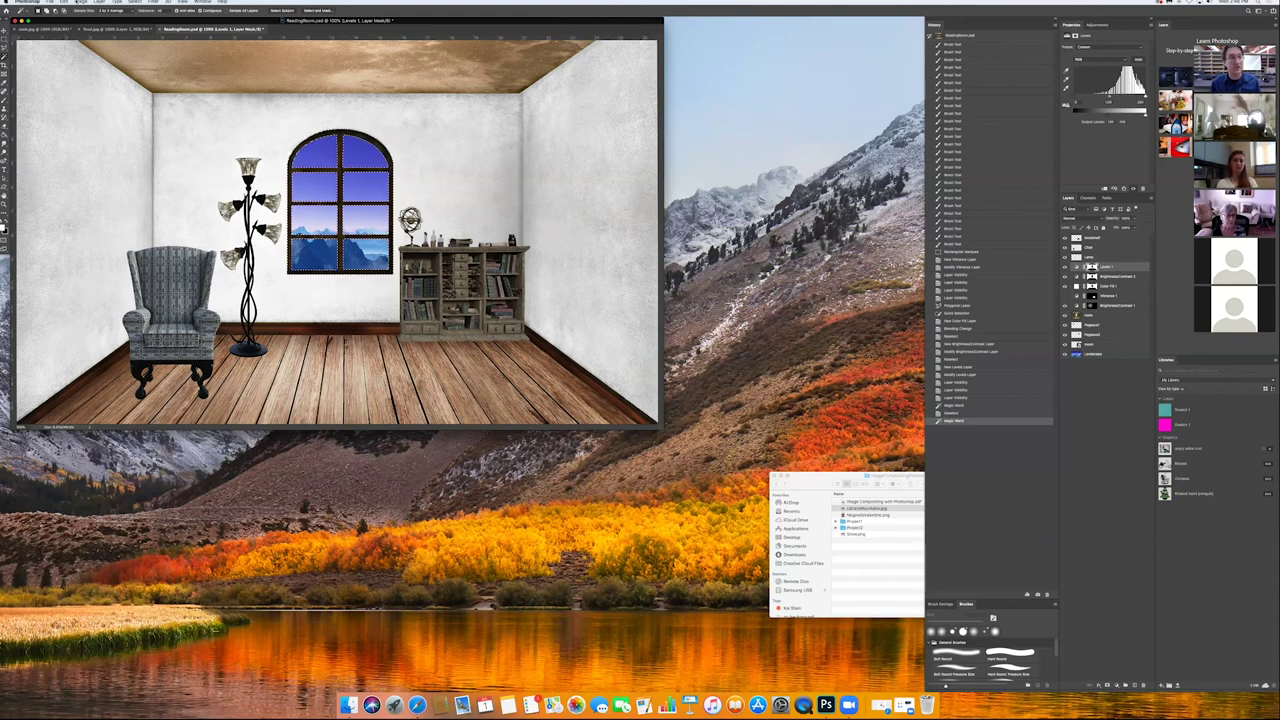
# Step: Drop the pane selection and test-move the window frame, returning it to its original spot
pyautogui.press('super+d')
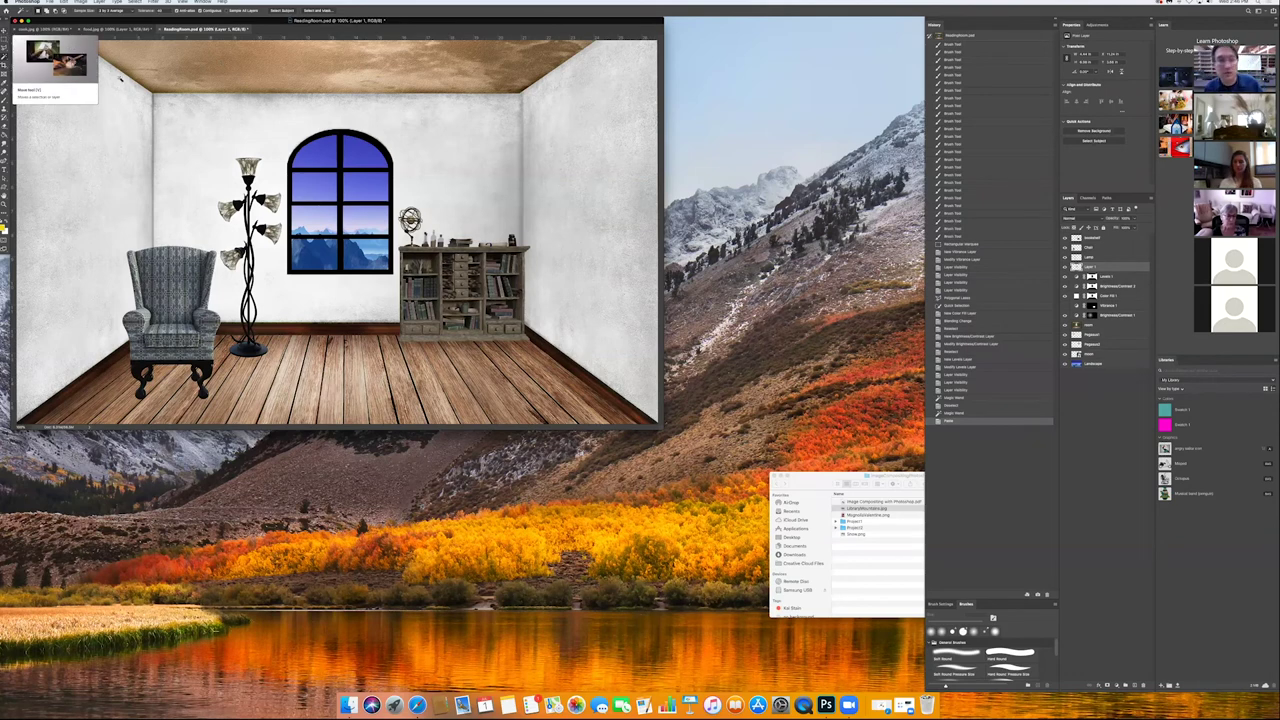
pyautogui.press('v')
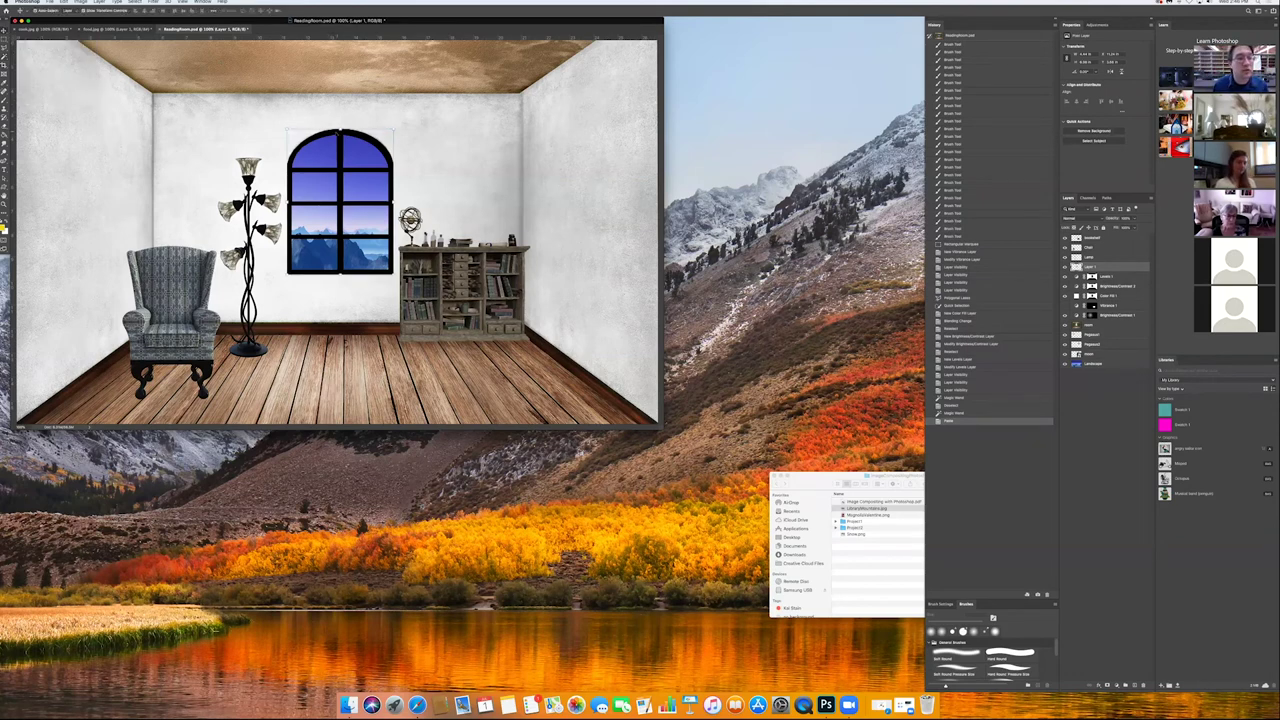
pyautogui.moveTo(343, 143); pyautogui.dragTo(400, 100)
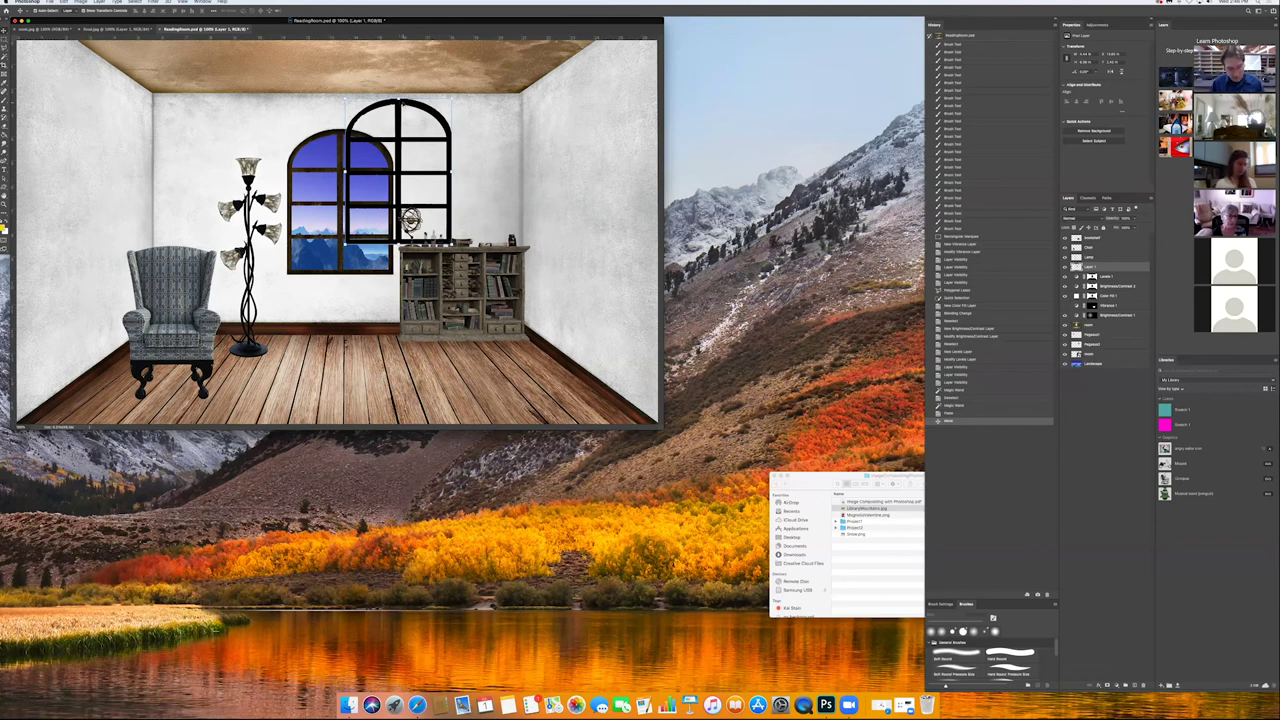
pyautogui.moveTo(501, 126); pyautogui.dragTo(443, 126)
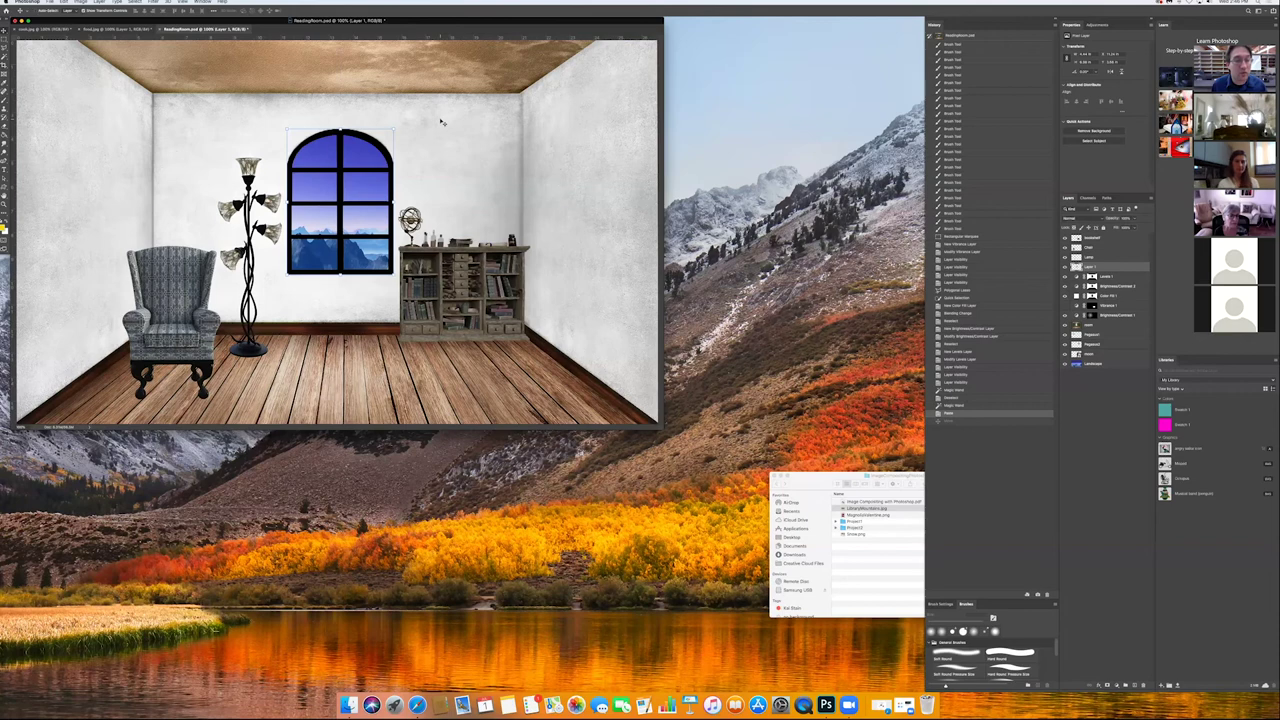
# Step: Load the arched window outline, target the room layer and copy that area into new Layer 1
pyautogui.click(441, 122)
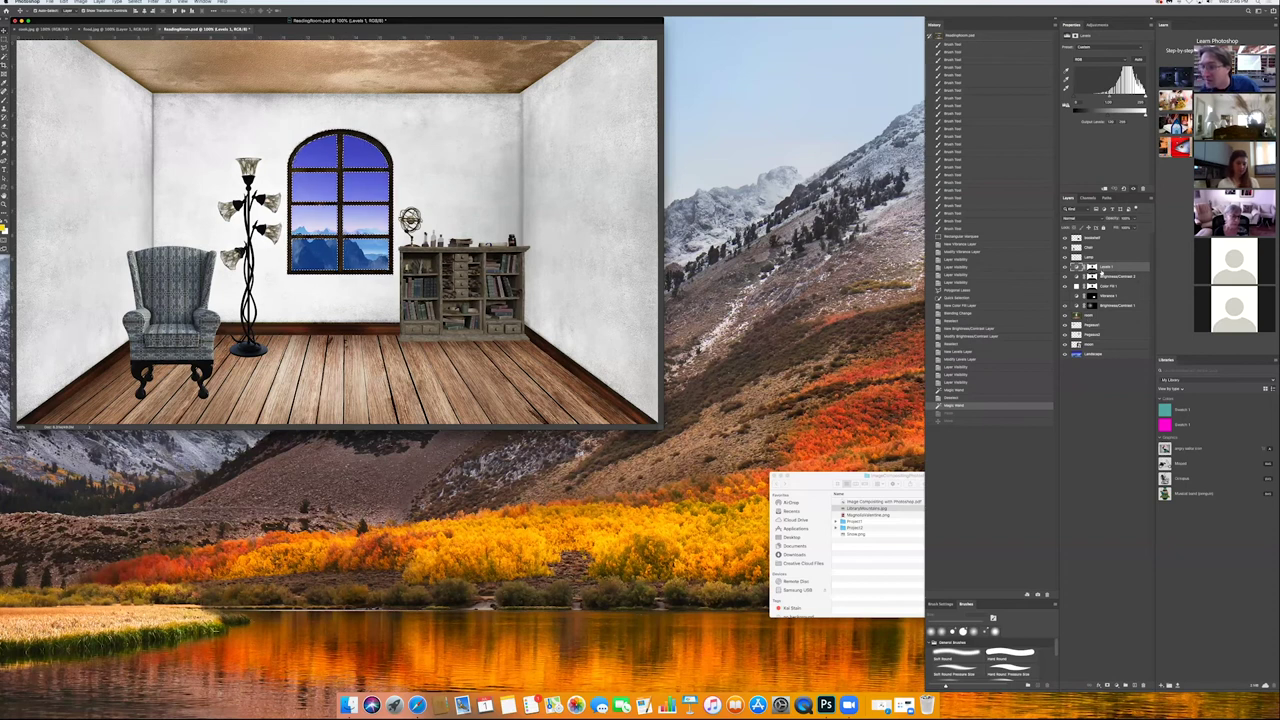
pyautogui.click(1102, 316)
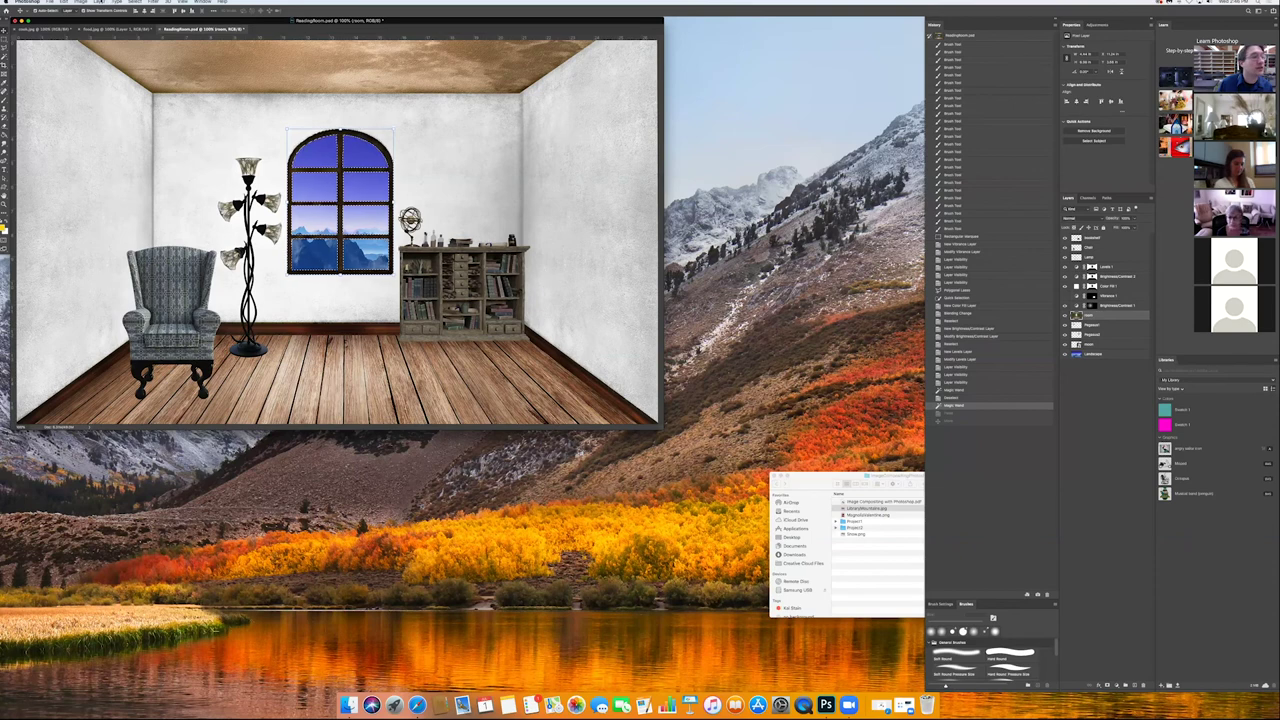
pyautogui.click(100, 2)
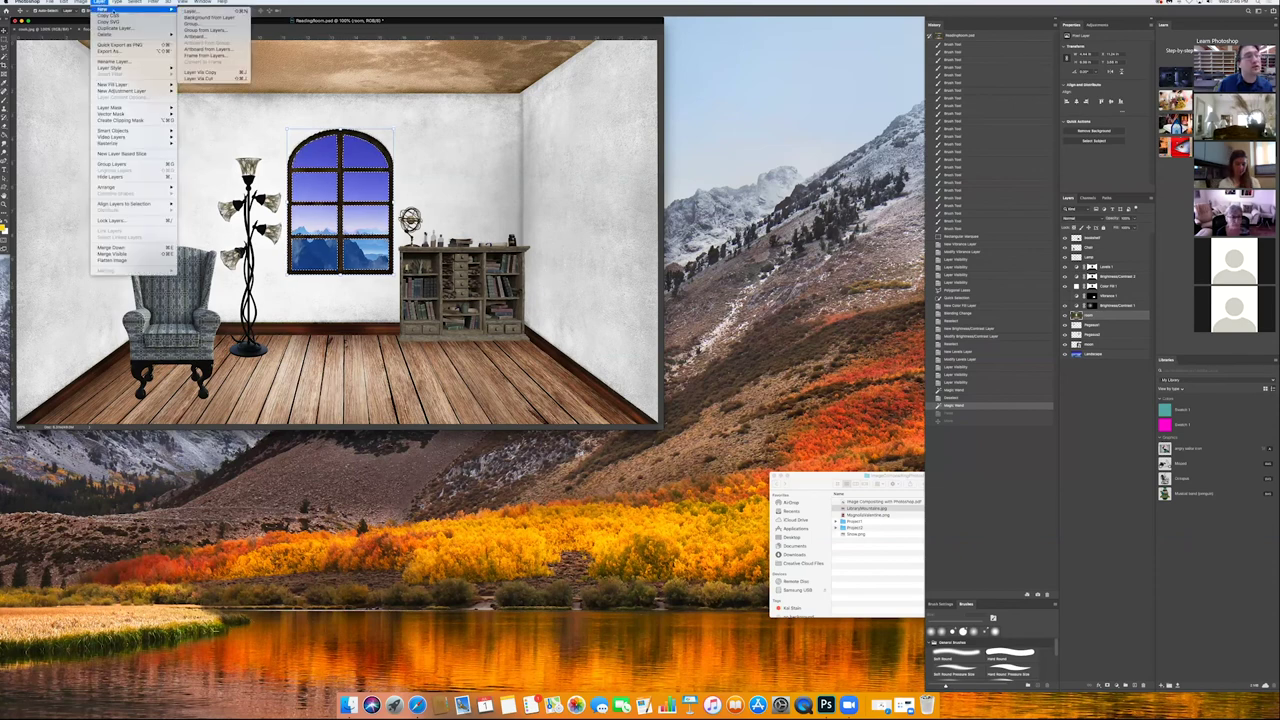
pyautogui.moveTo(104, 9)
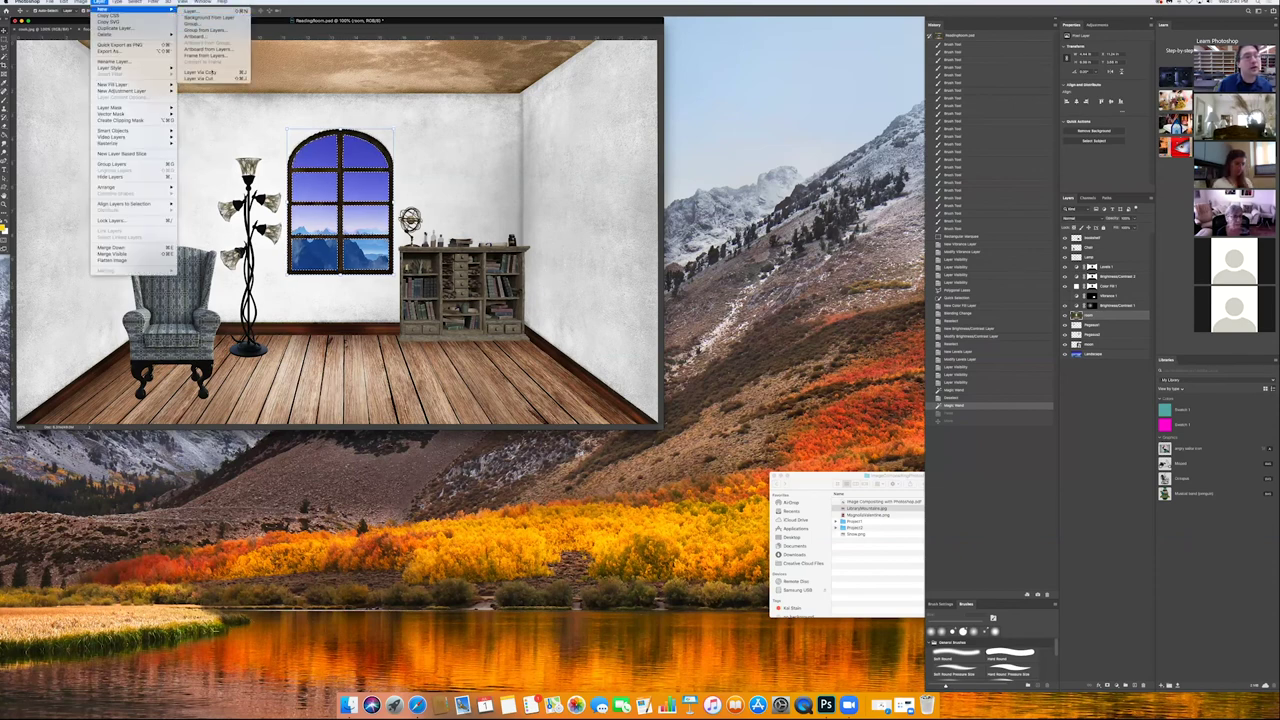
pyautogui.click(208, 73)
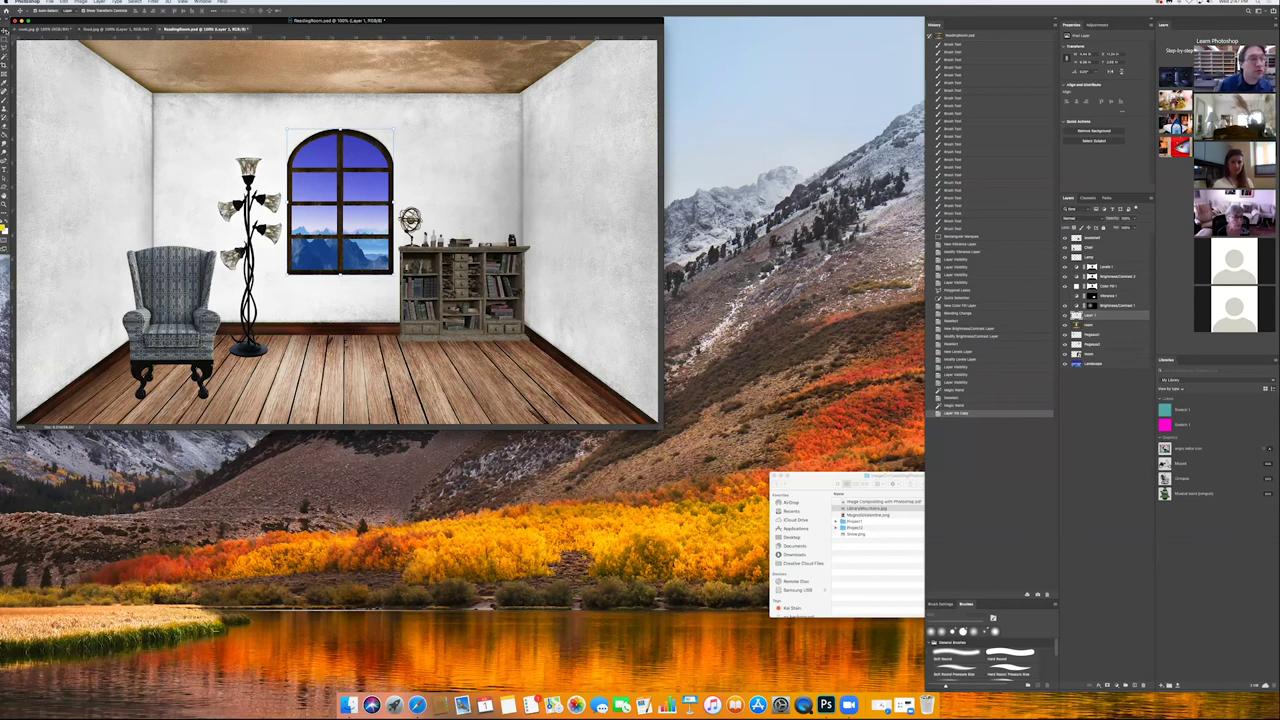
# Step: Try shifting the sky inside the window on Layer 1, undoing both moves
pyautogui.moveTo(370, 135)
pyautogui.mouseDown()
pyautogui.moveTo(399, 126)
pyautogui.moveTo(370, 134)
pyautogui.mouseUp()
pyautogui.press('super+z')
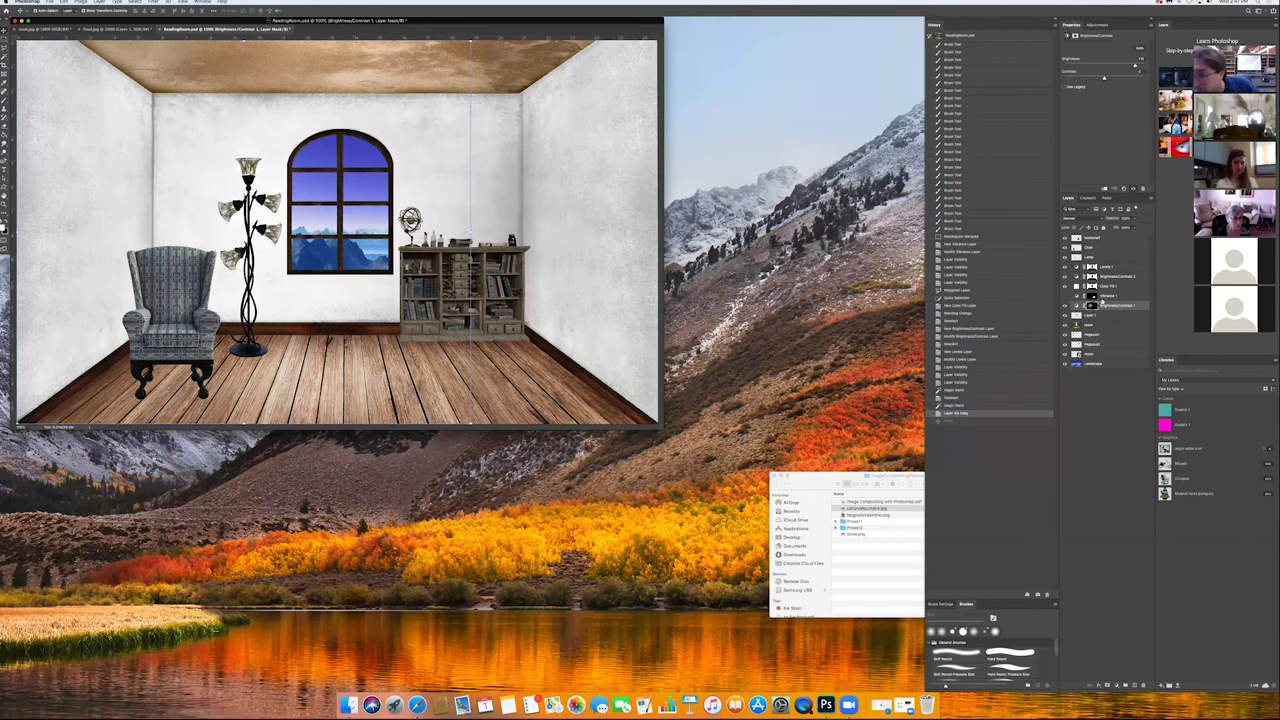
pyautogui.click(1092, 315)
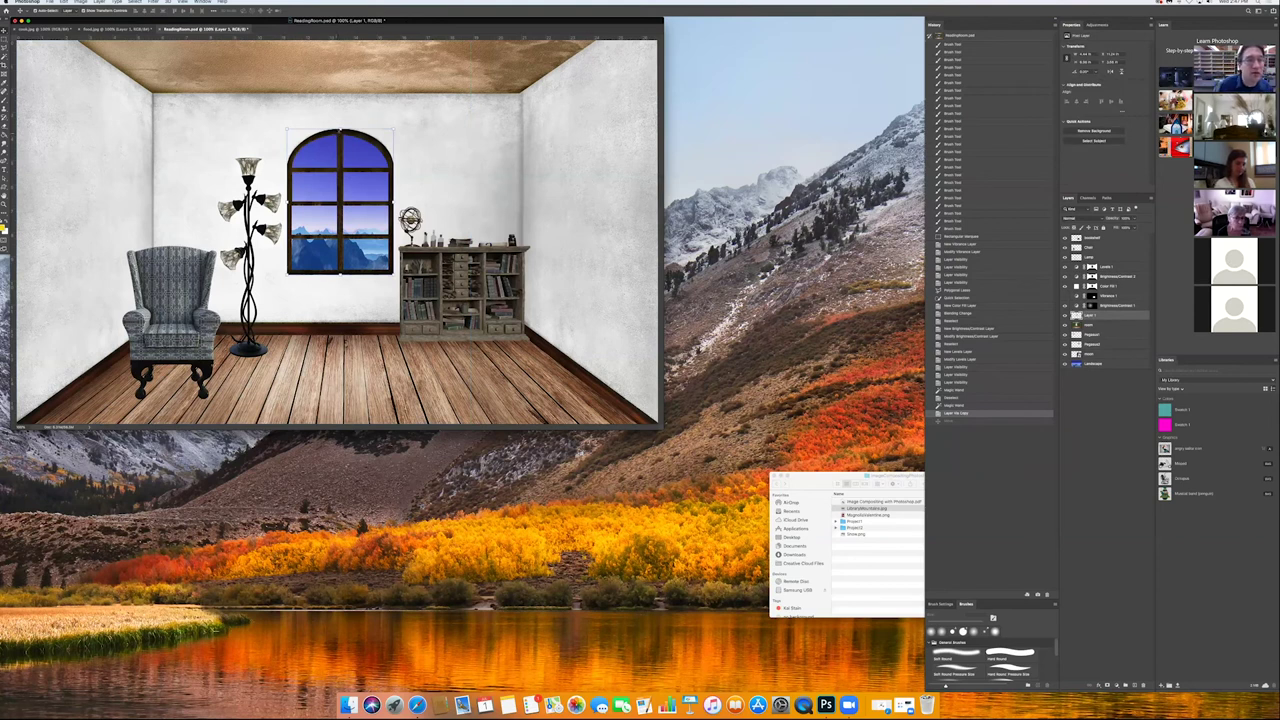
pyautogui.moveTo(400, 140)
pyautogui.mouseDown()
pyautogui.moveTo(425, 125)
pyautogui.moveTo(410, 135)
pyautogui.mouseUp()
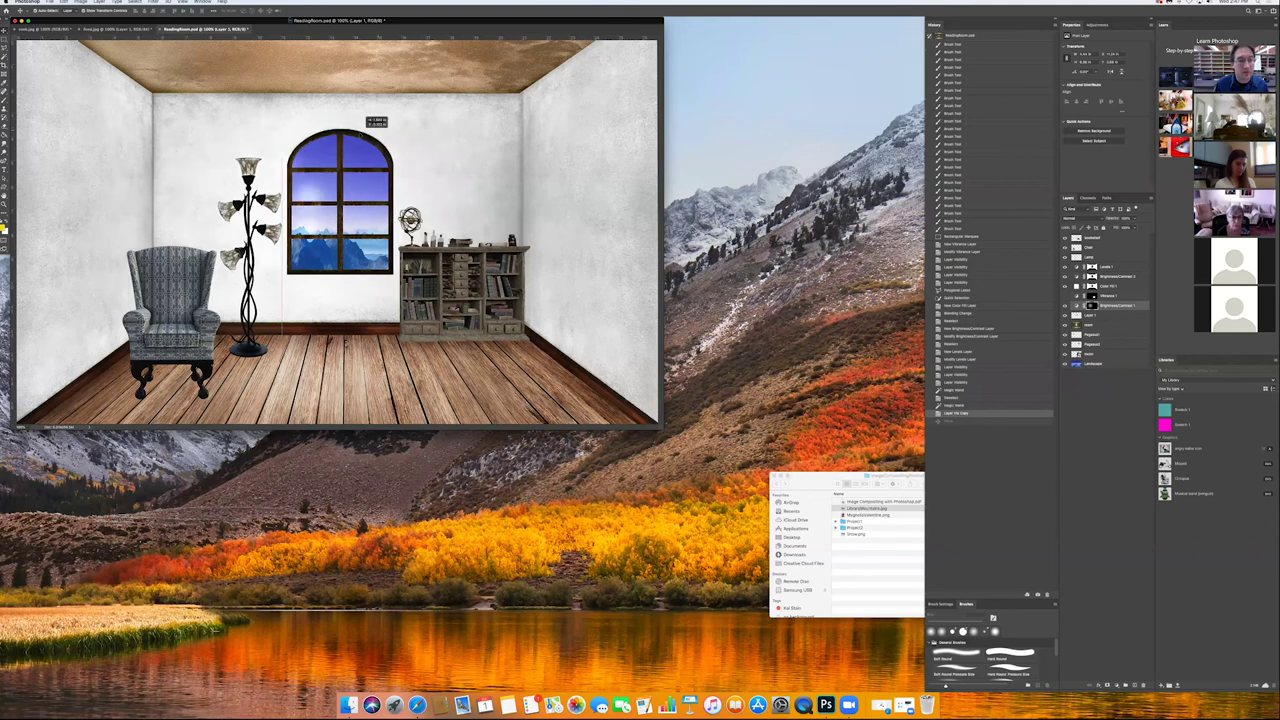
pyautogui.press('super+z')
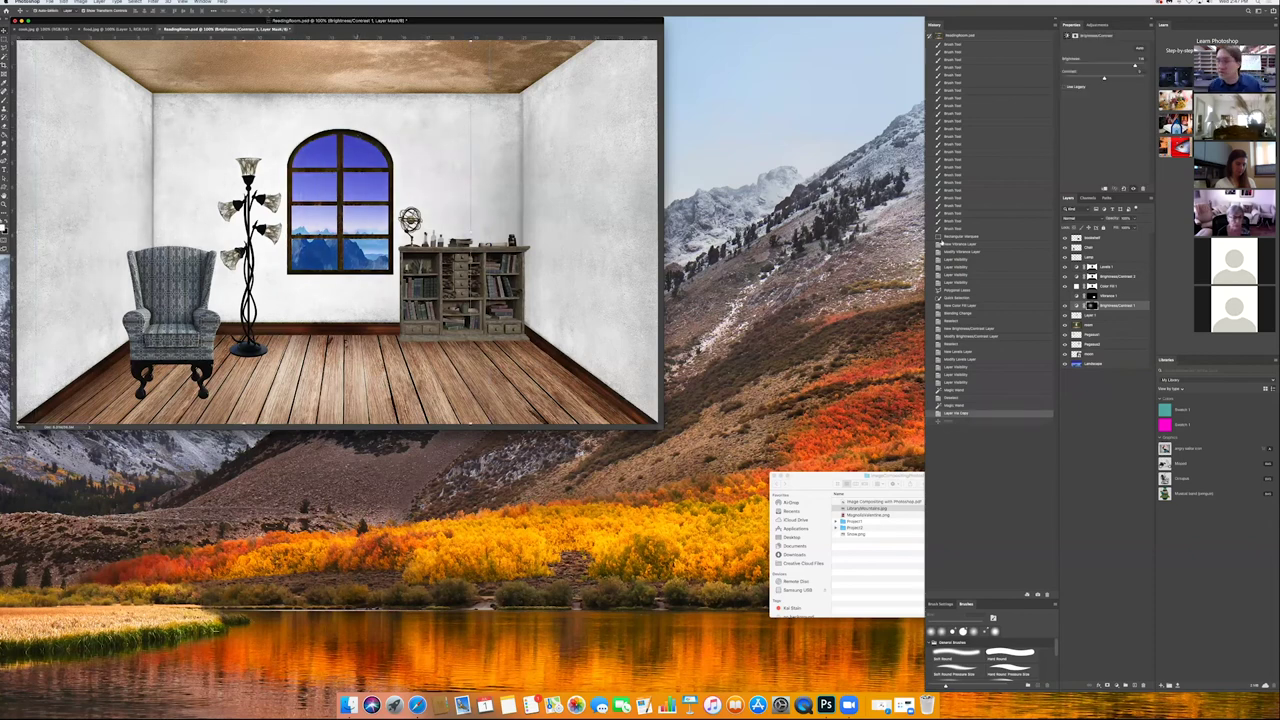
# Step: Show the green walls, hide the bookshelf, armchair and floor lamp, and select the window layer
pyautogui.click(1065, 286)
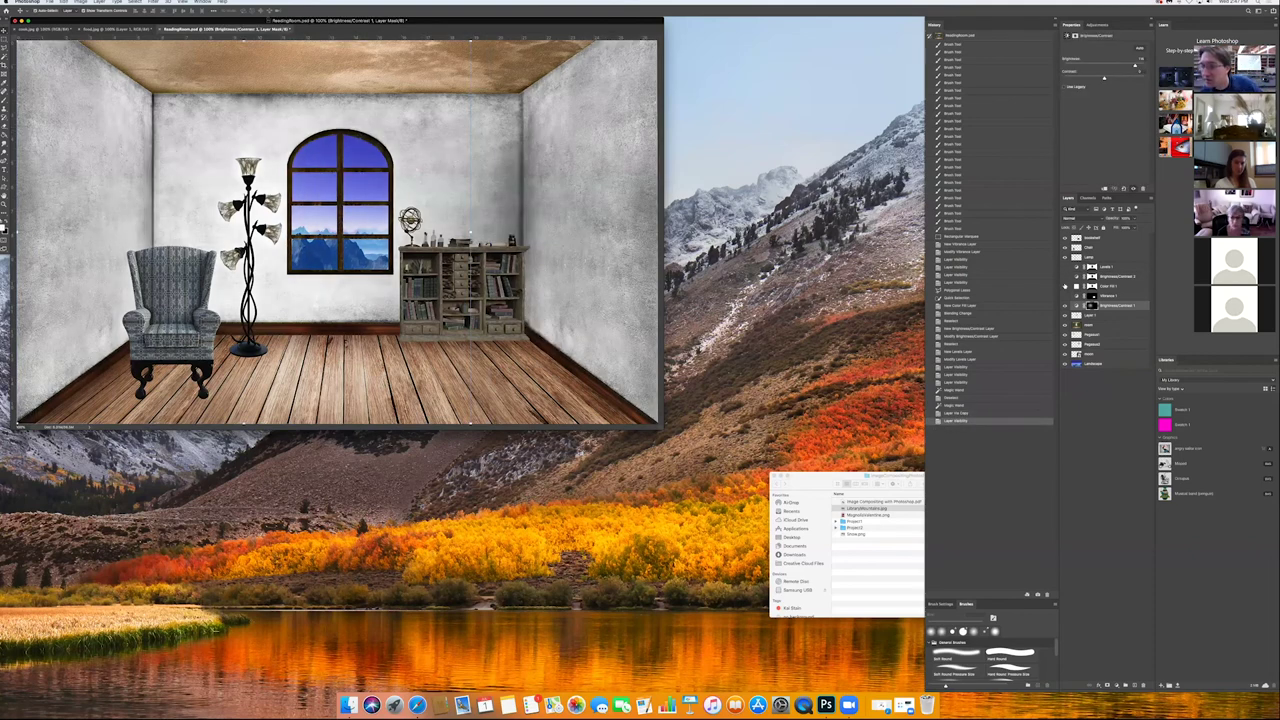
pyautogui.click(1065, 286)
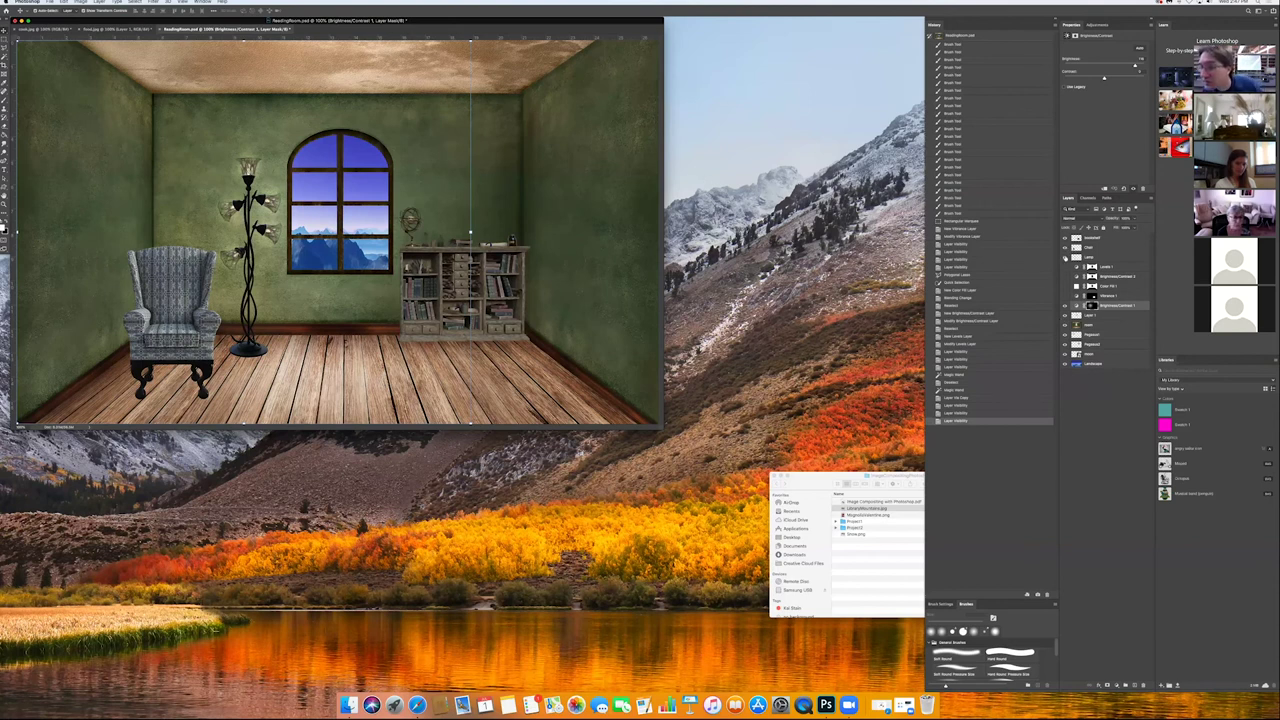
pyautogui.click(1066, 249)
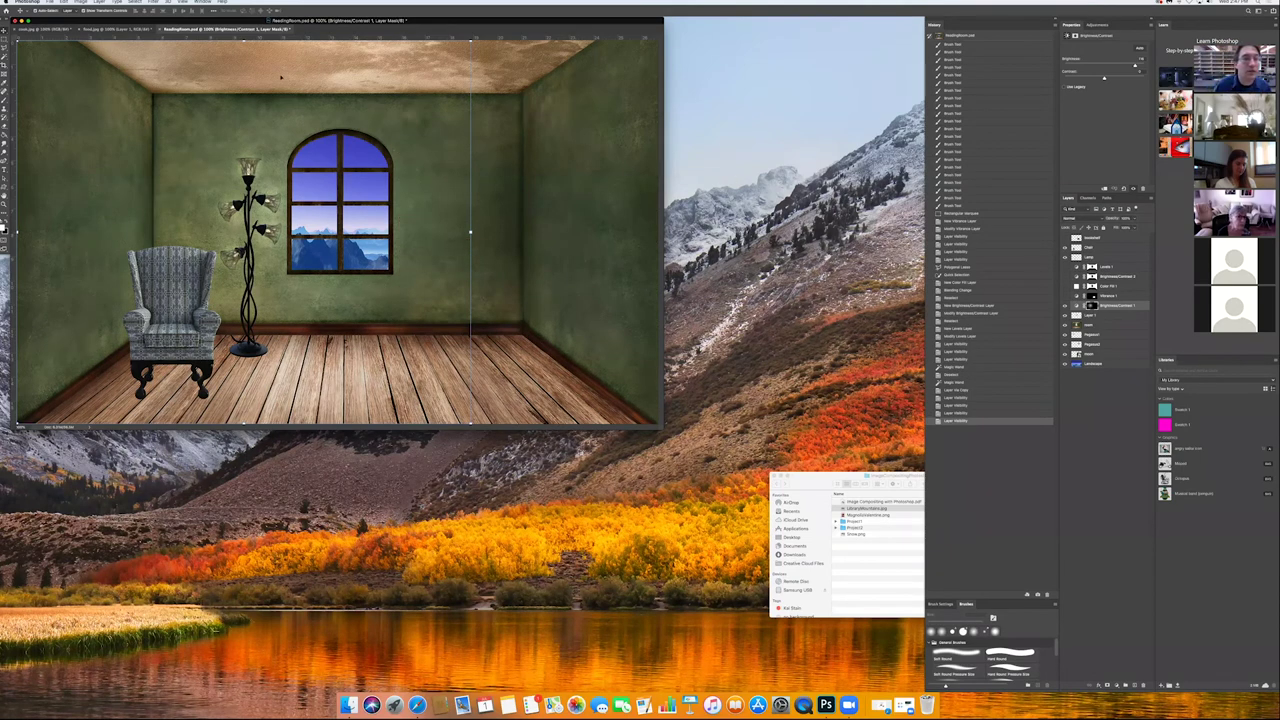
pyautogui.click(1069, 287)
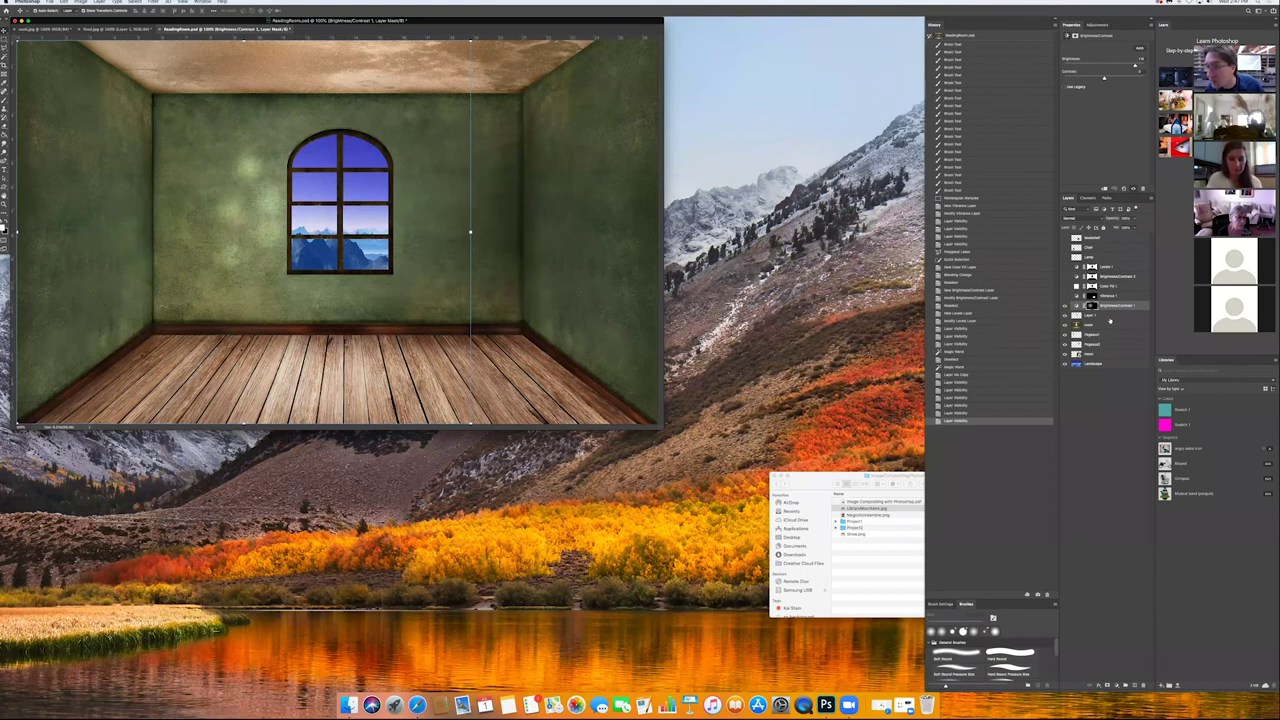
pyautogui.click(945, 291)
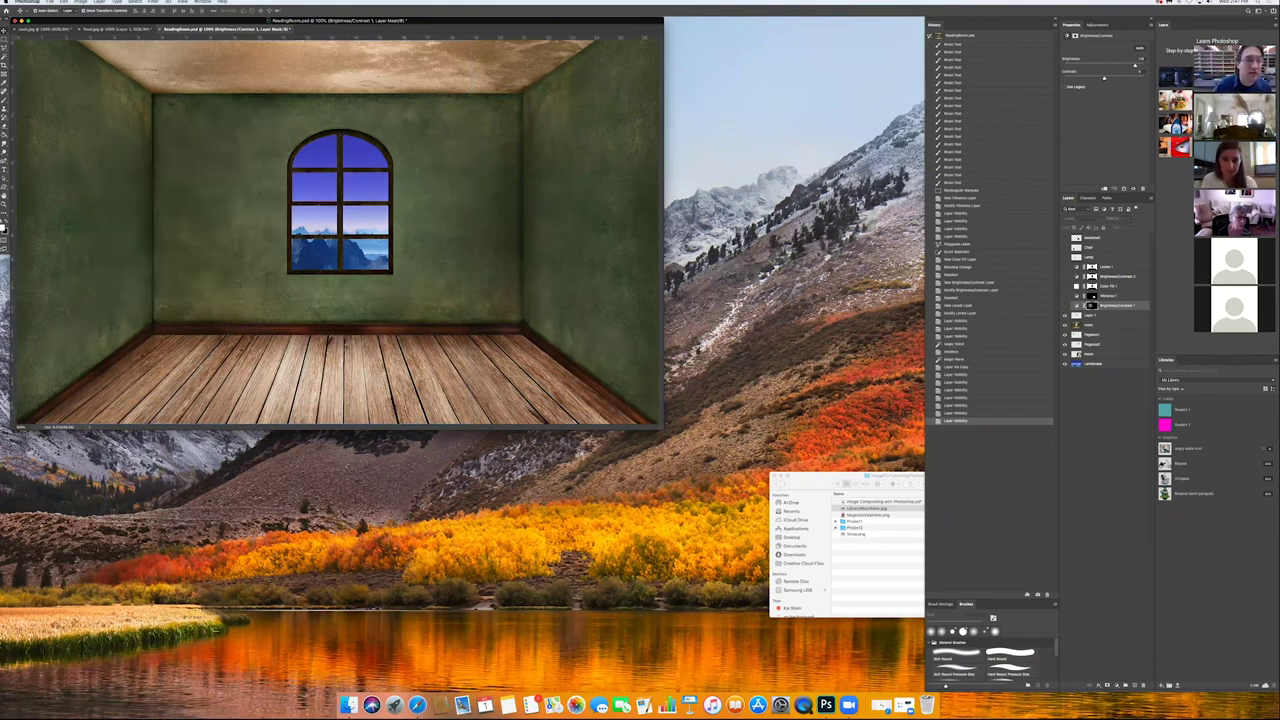
pyautogui.click(1095, 315)
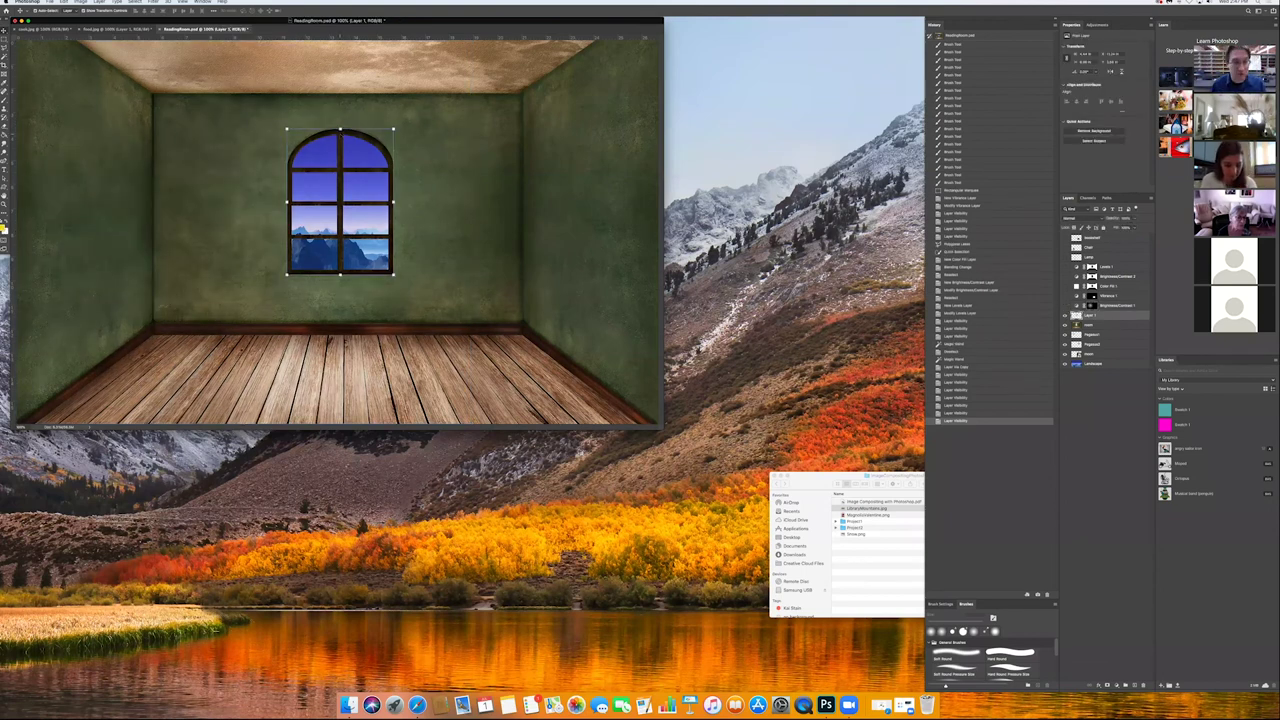
# Step: Move the copied frame right of the first window and shrink it proportionally
pyautogui.moveTo(340, 134); pyautogui.dragTo(458, 112)
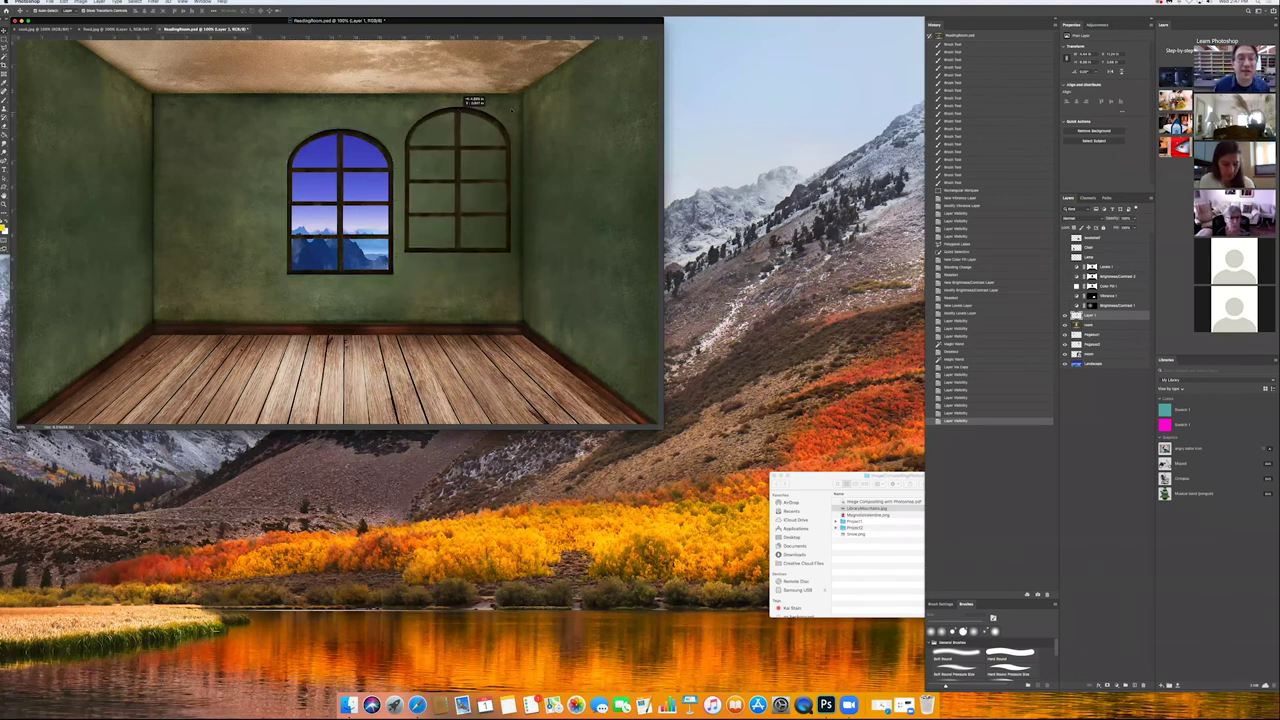
pyautogui.press('super+t')
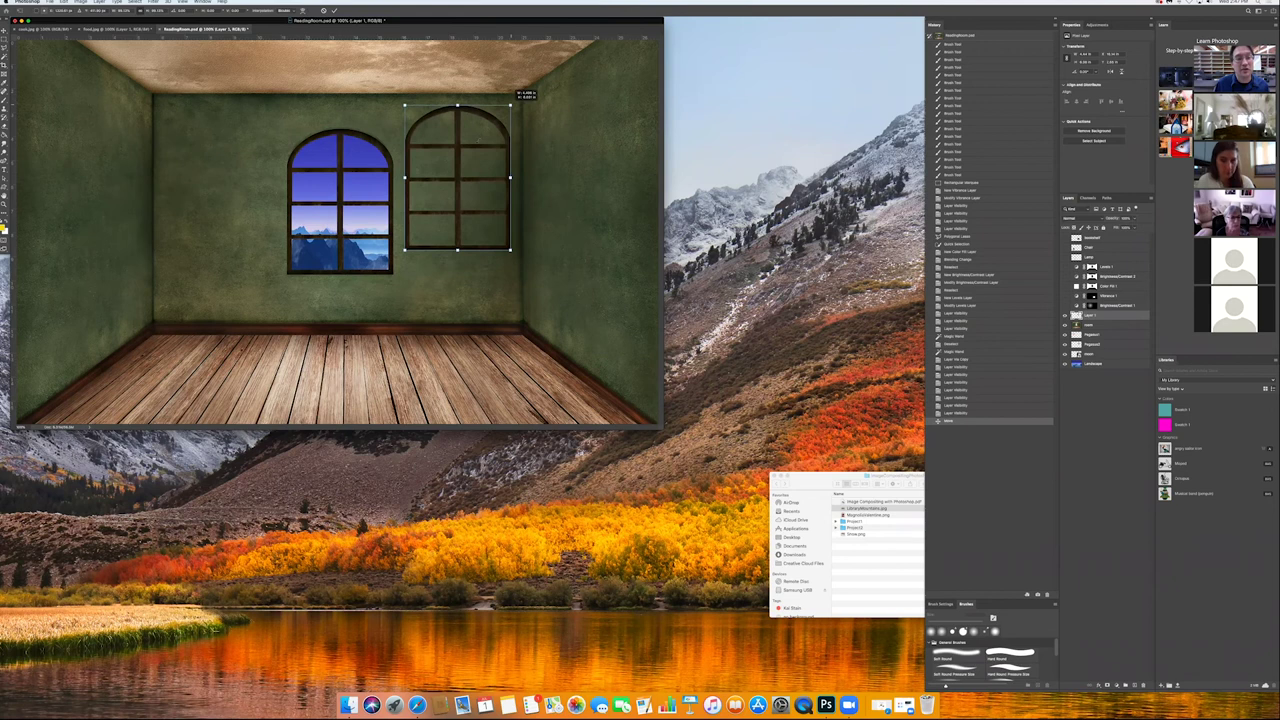
pyautogui.moveTo(511, 105); pyautogui.dragTo(494, 127)
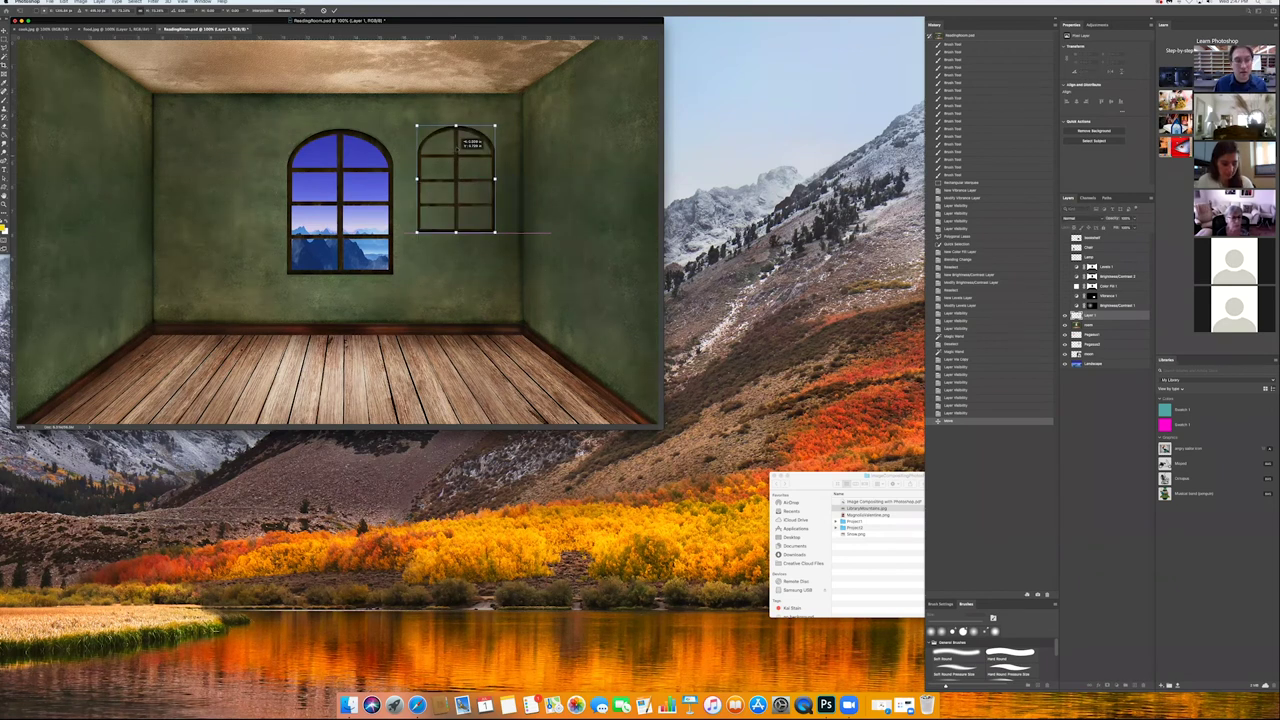
pyautogui.moveTo(452, 134); pyautogui.dragTo(453, 125)
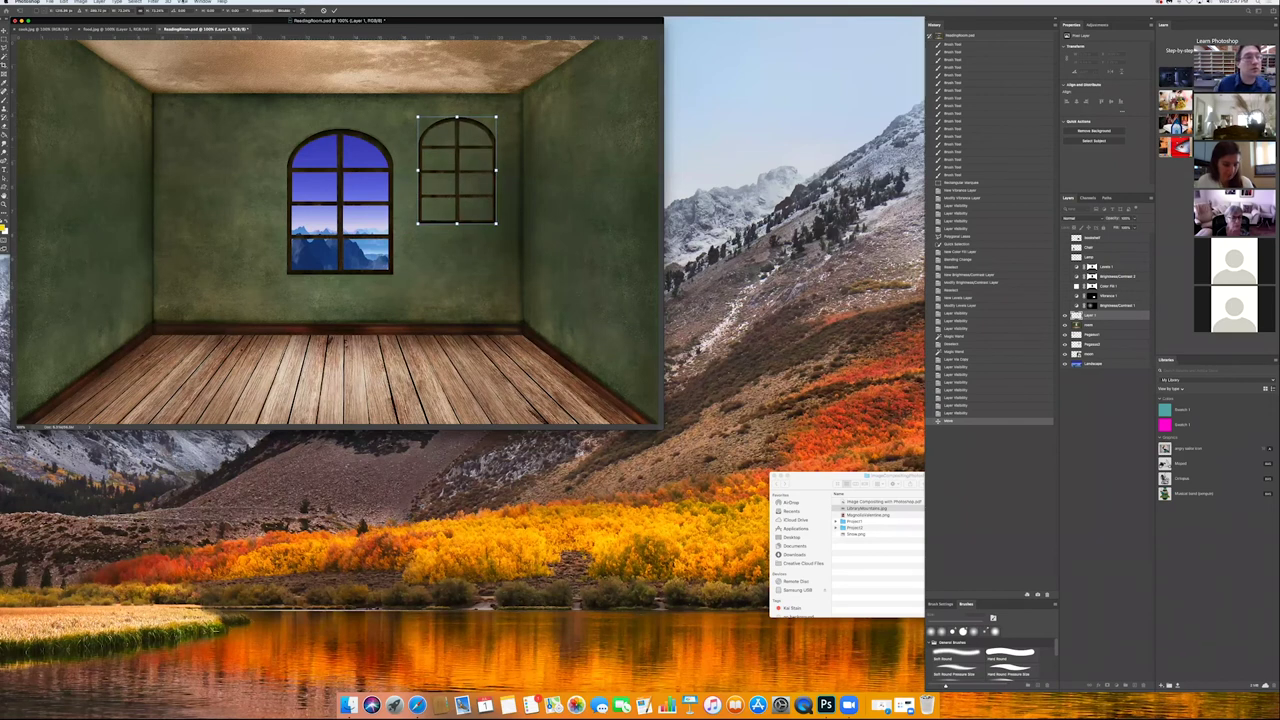
# Step: Fine-tune the smaller frame's position on the right wall and commit the transform
pyautogui.click(168, 2)
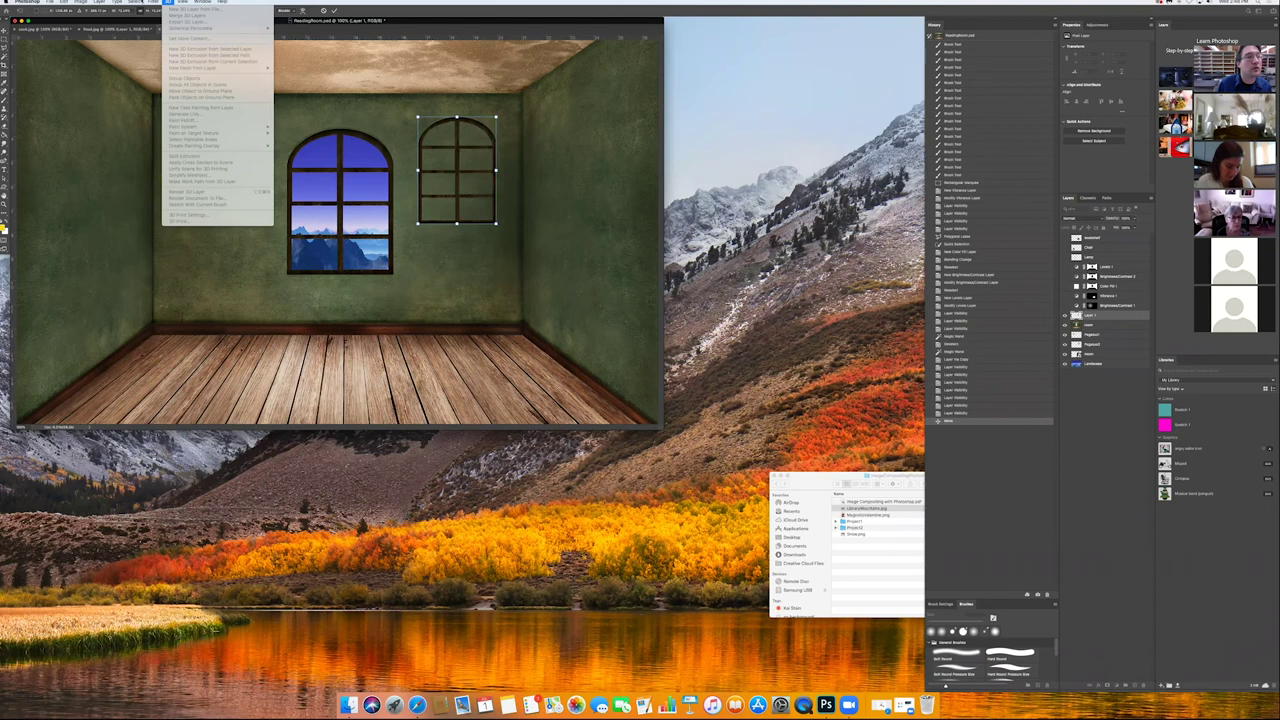
pyautogui.press('Right')
pyautogui.press('Right')
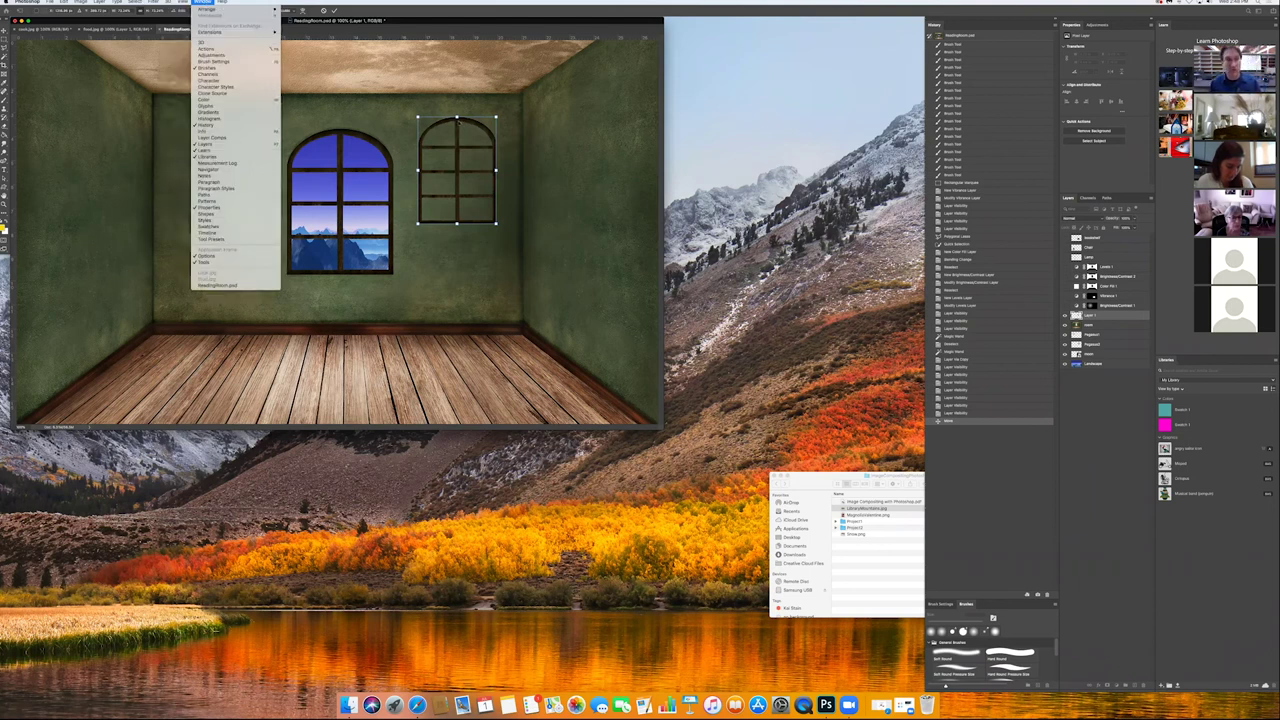
pyautogui.press('Escape')
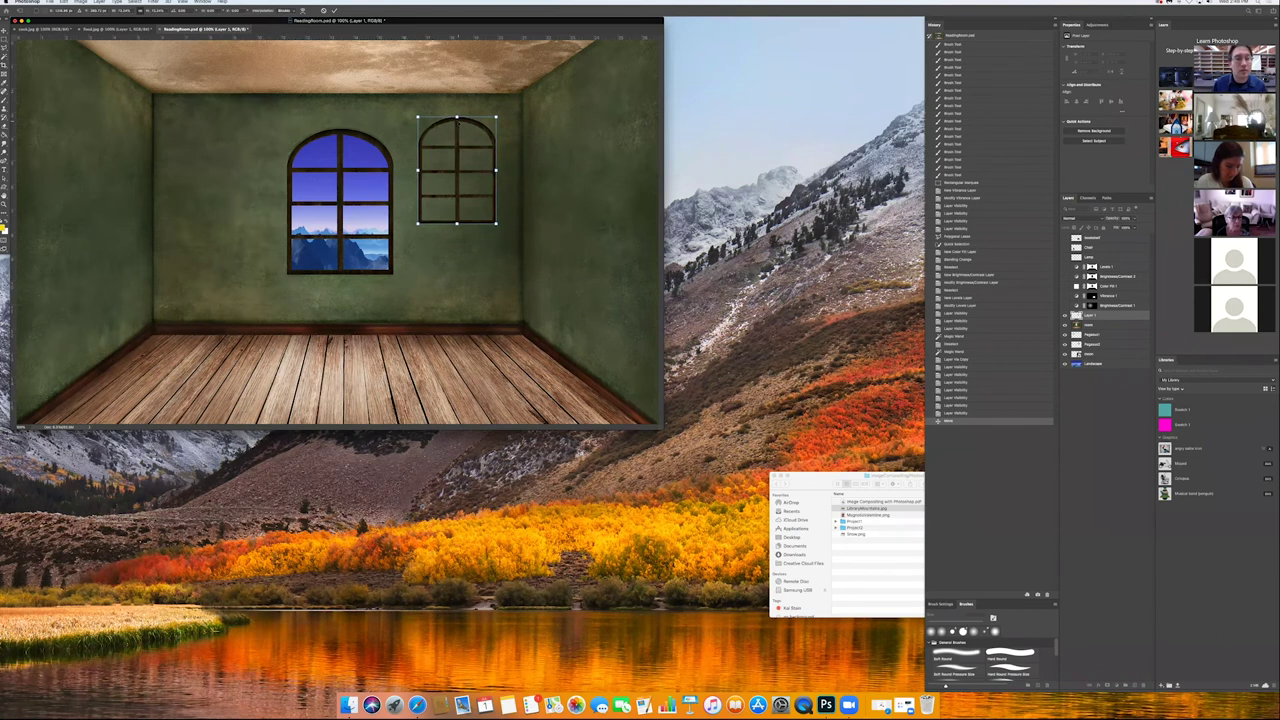
pyautogui.moveTo(462, 119); pyautogui.dragTo(465, 112)
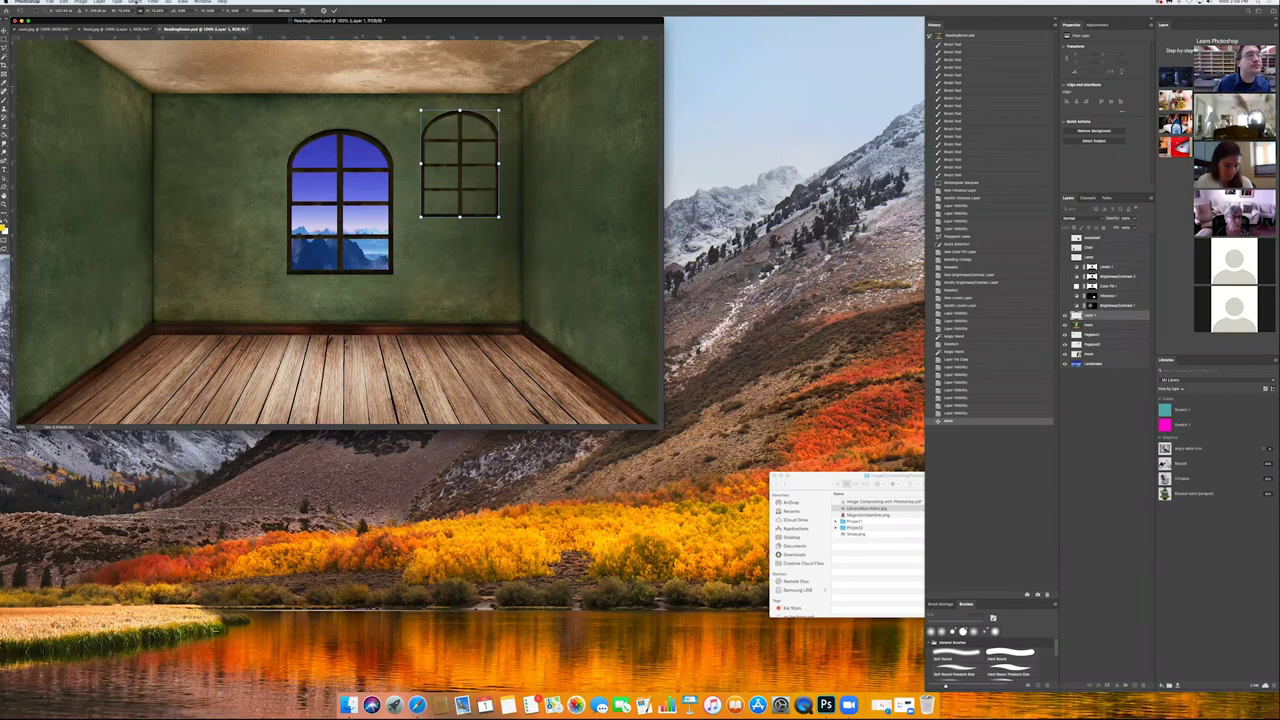
pyautogui.click(135, 2)
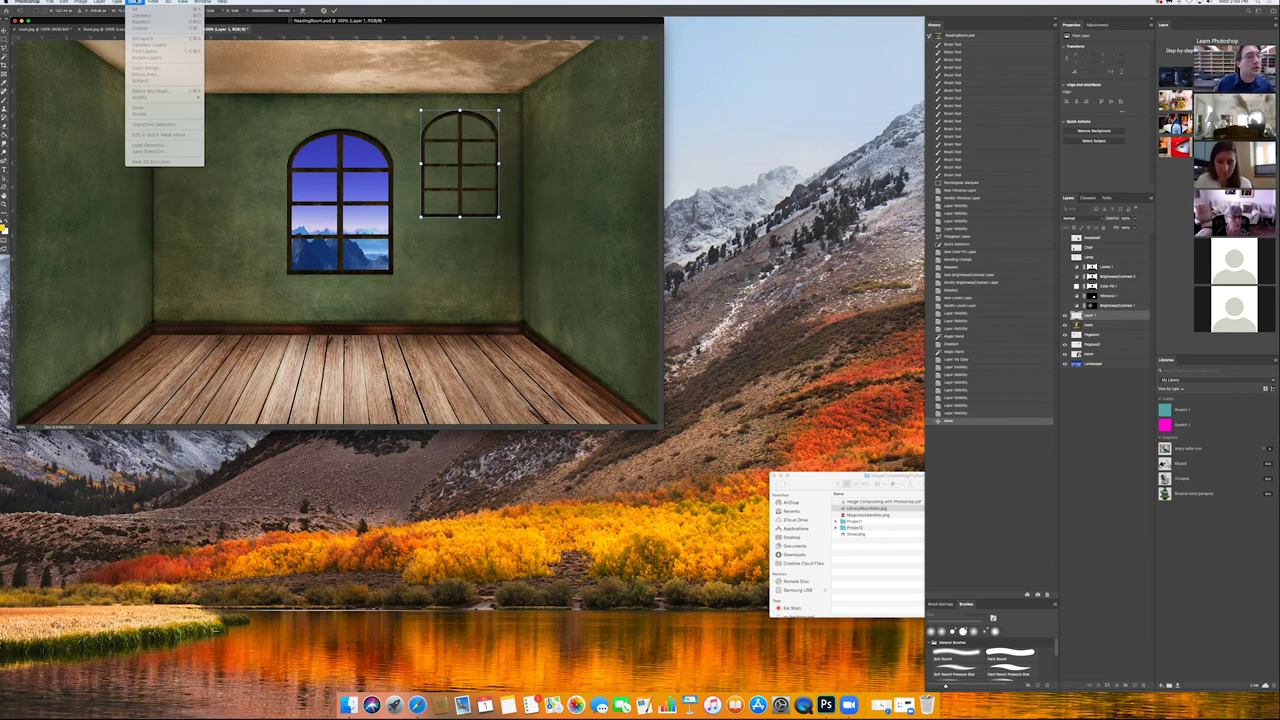
pyautogui.moveTo(152, 3)
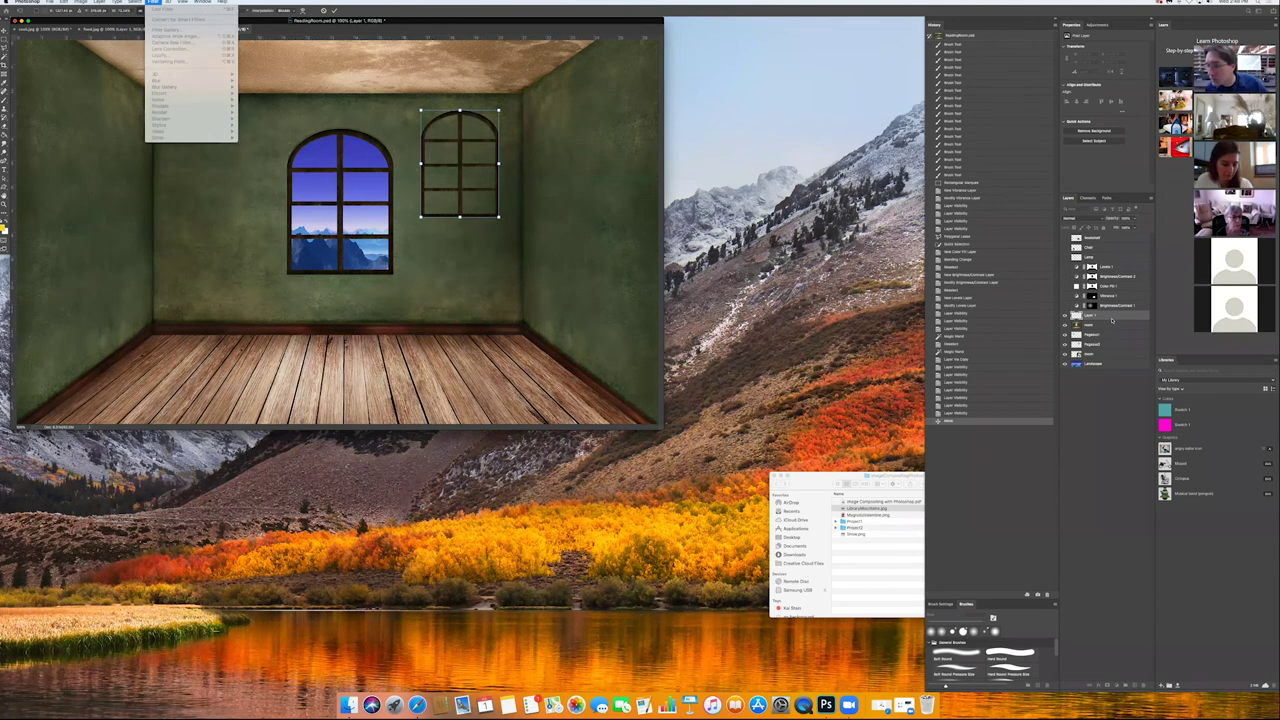
pyautogui.click(1103, 321)
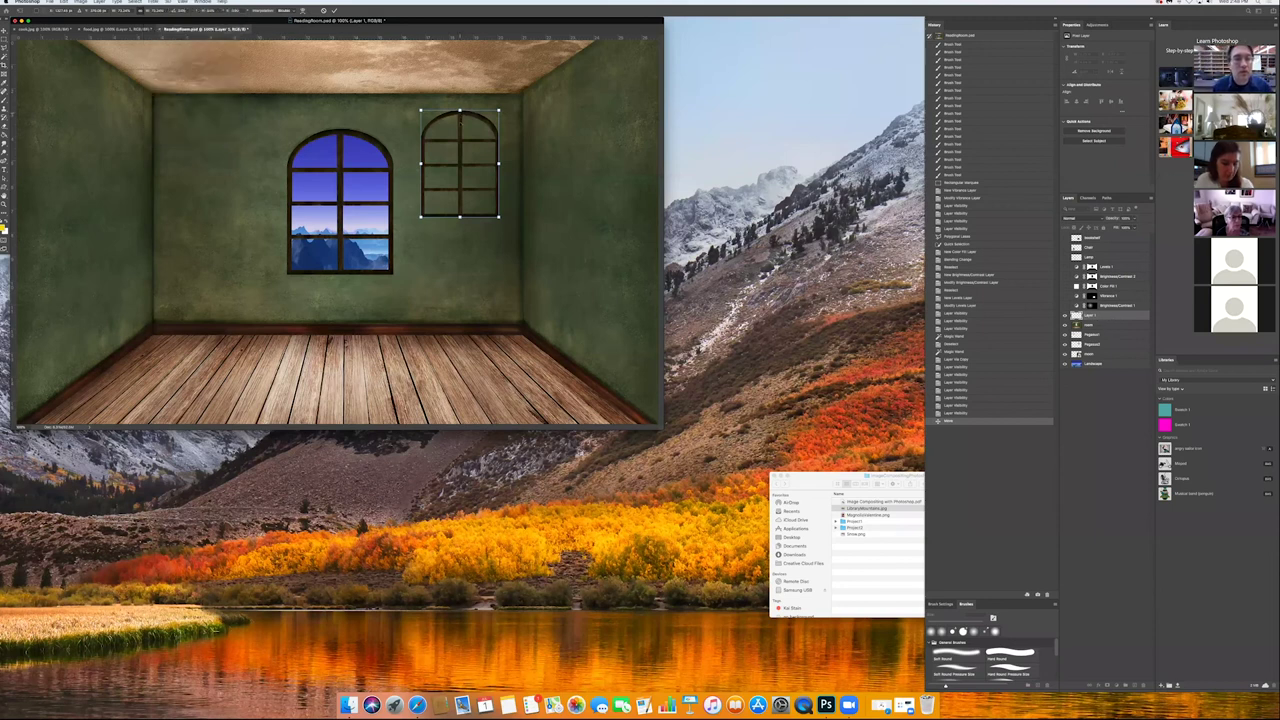
pyautogui.moveTo(460, 160); pyautogui.dragTo(460, 168)
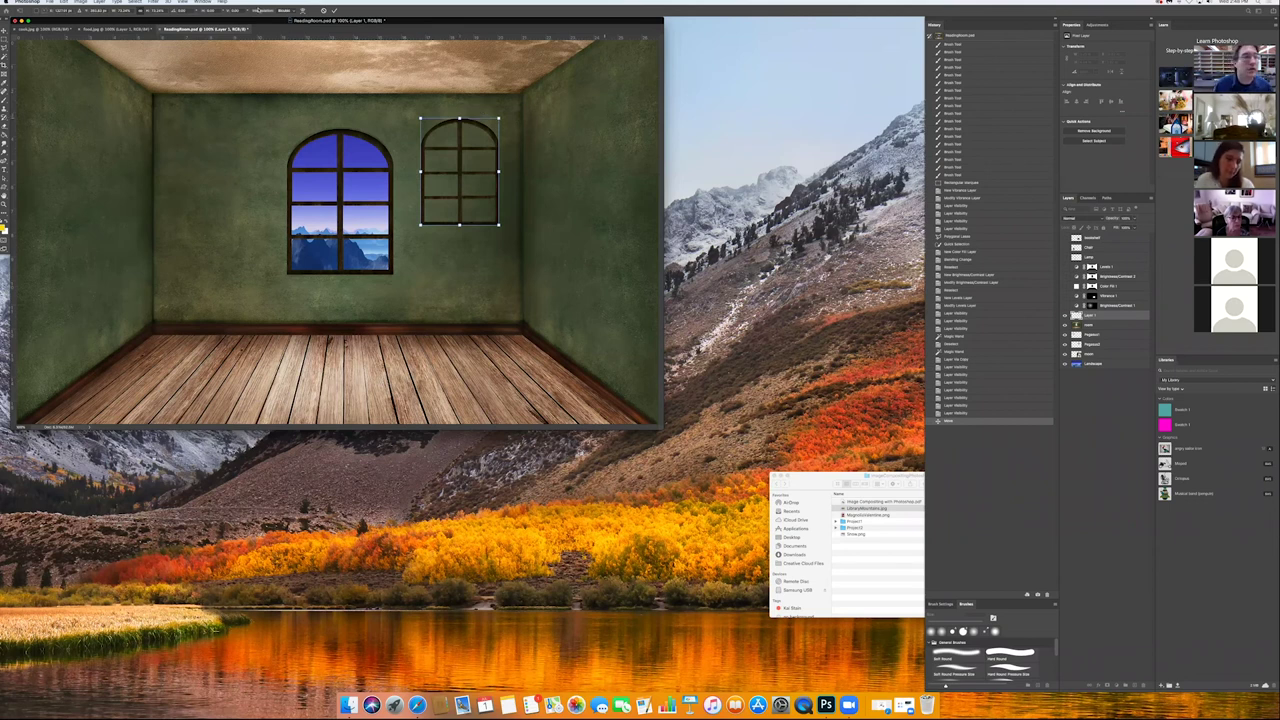
pyautogui.press('Return')
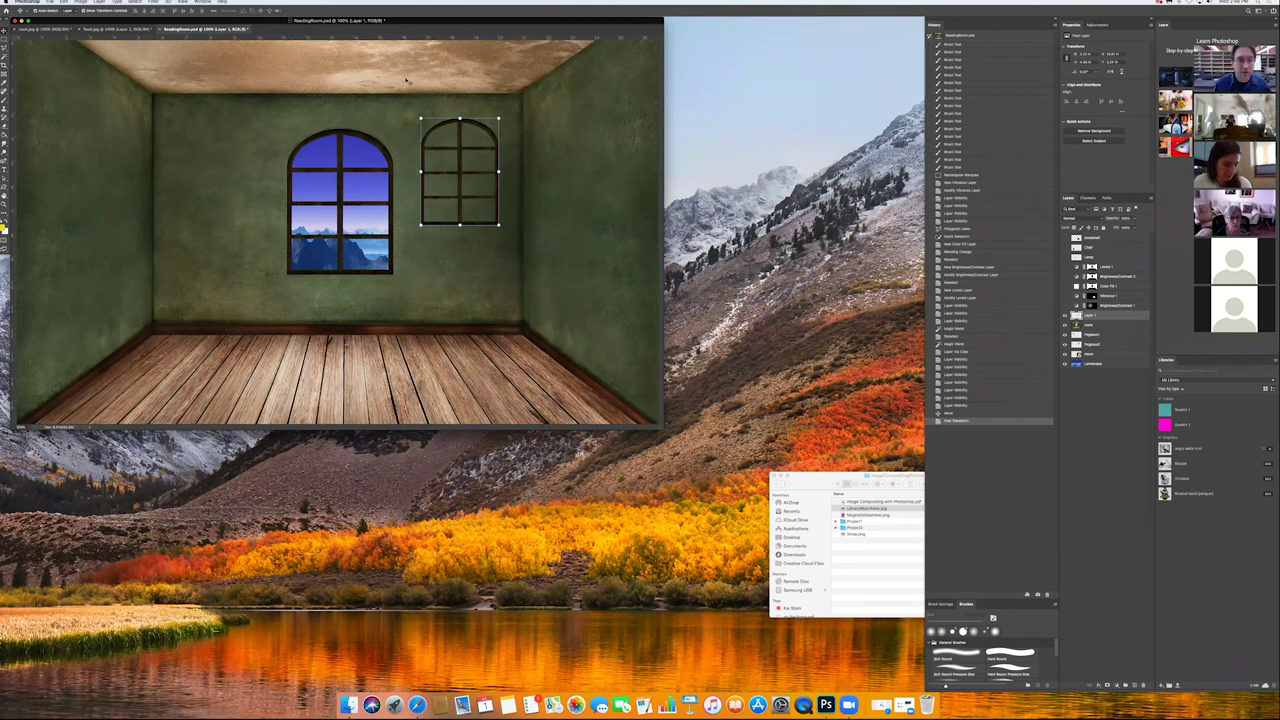
# Step: Select the window frame and copy it to a new layer via Layer Via Copy, moving the copy left
pyautogui.keyDown('super'); pyautogui.click(1077, 315); pyautogui.keyUp('super')
pyautogui.click(100, 2)
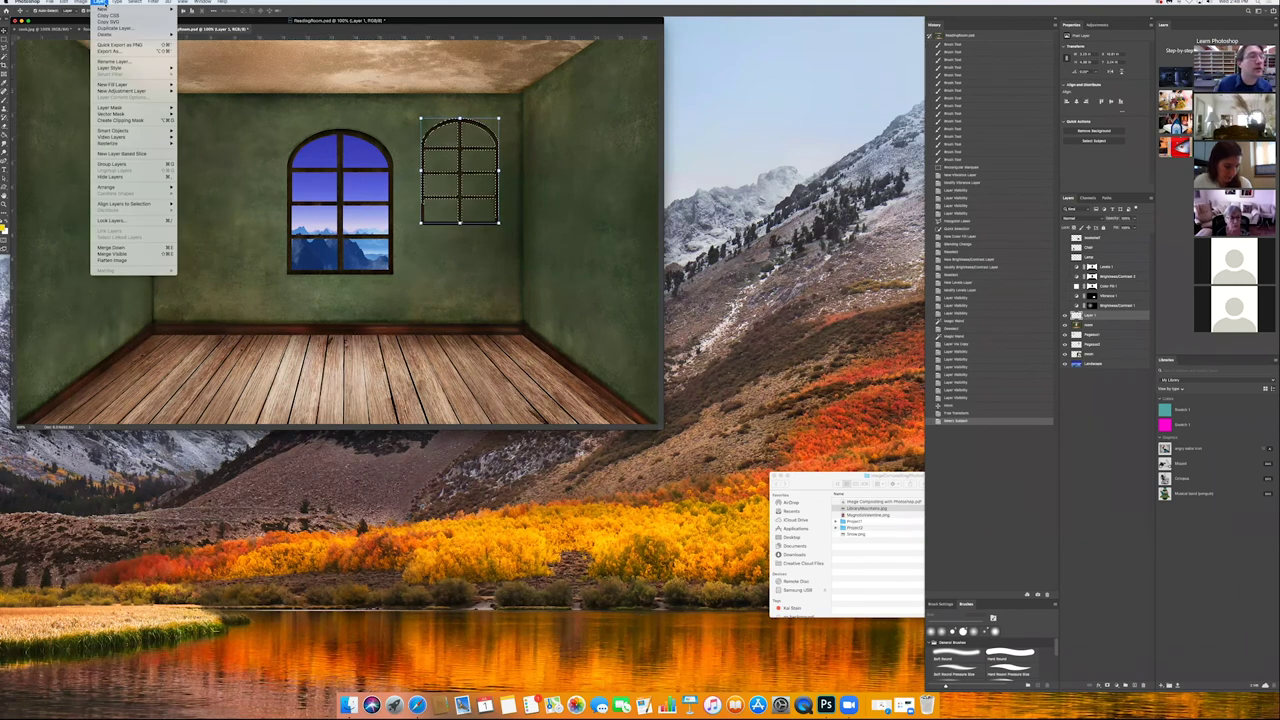
pyautogui.moveTo(103, 9)
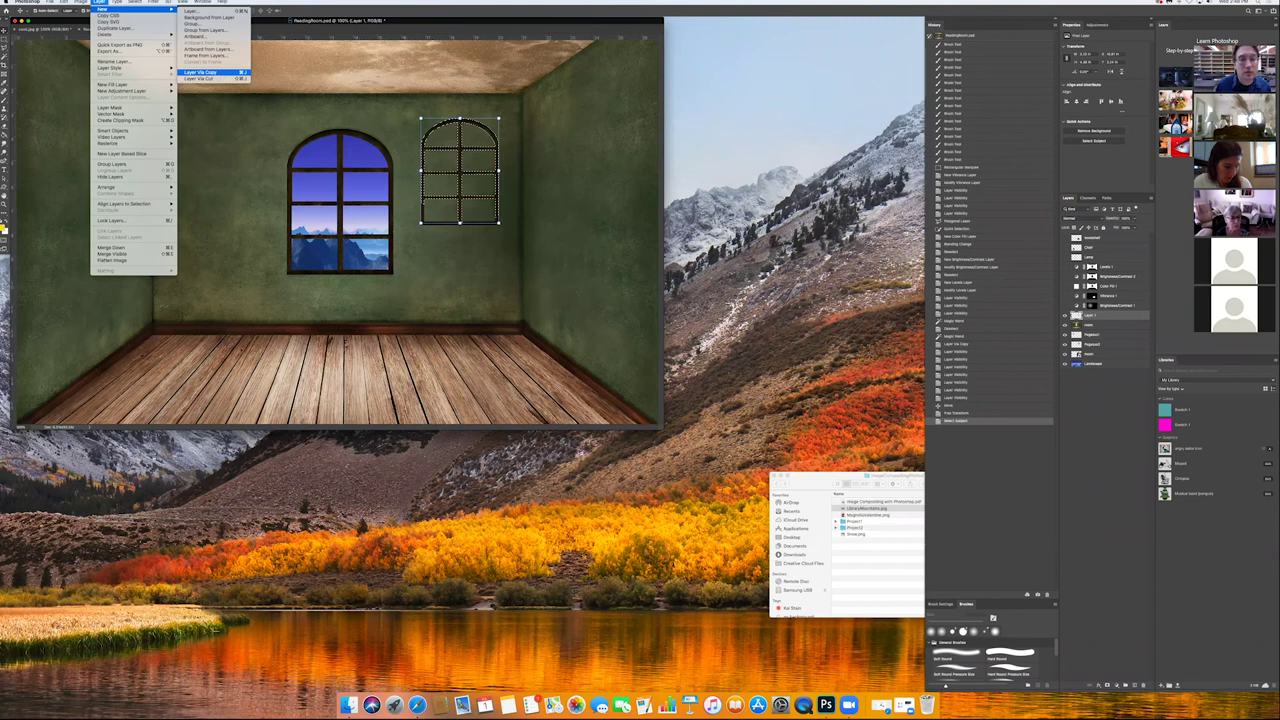
pyautogui.click(200, 72)
pyautogui.moveTo(416, 118); pyautogui.dragTo(358, 117)
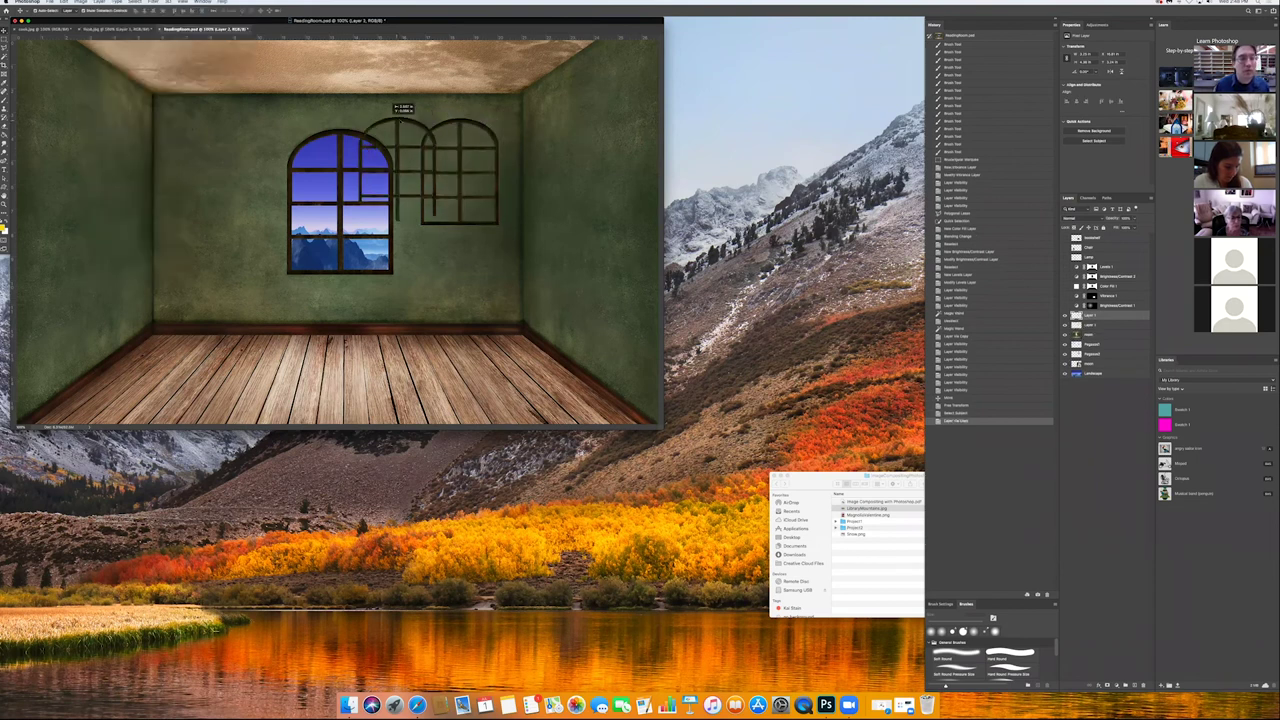
# Step: Undo that copy and its move, then duplicate Layer 1 with Ctrl+Alt+J
pyautogui.press('super+t')
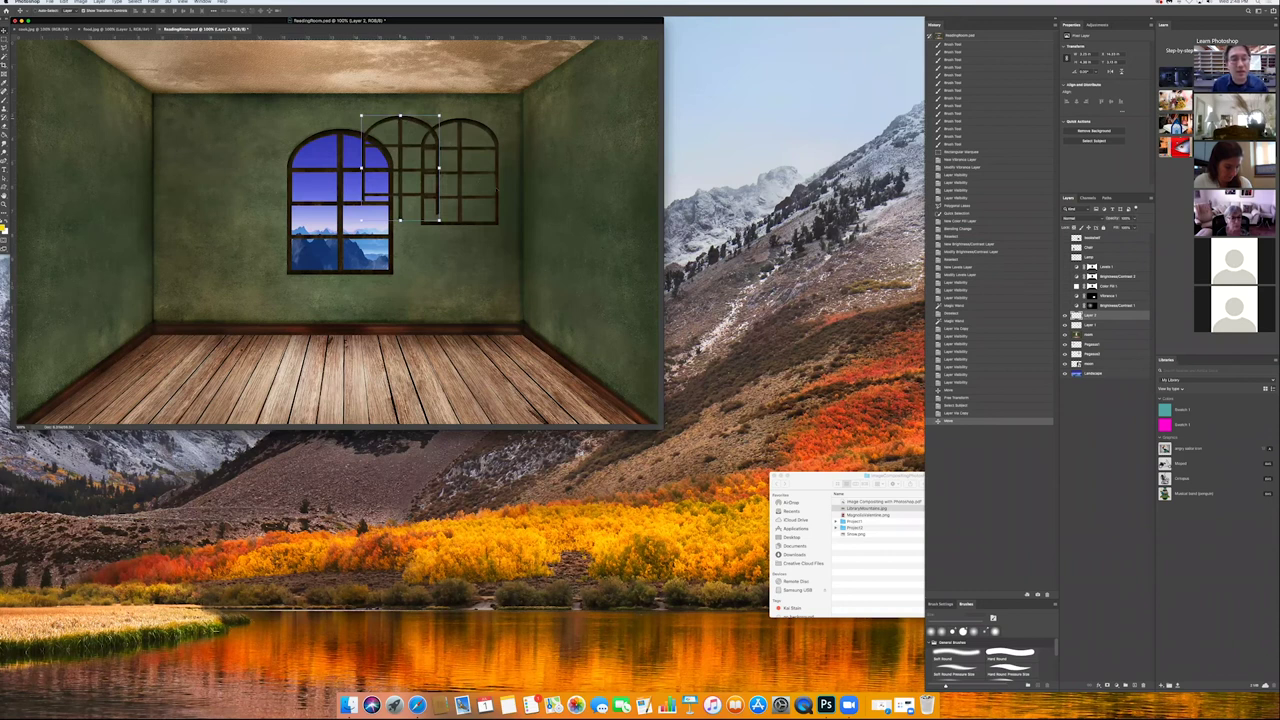
pyautogui.press('super+z')
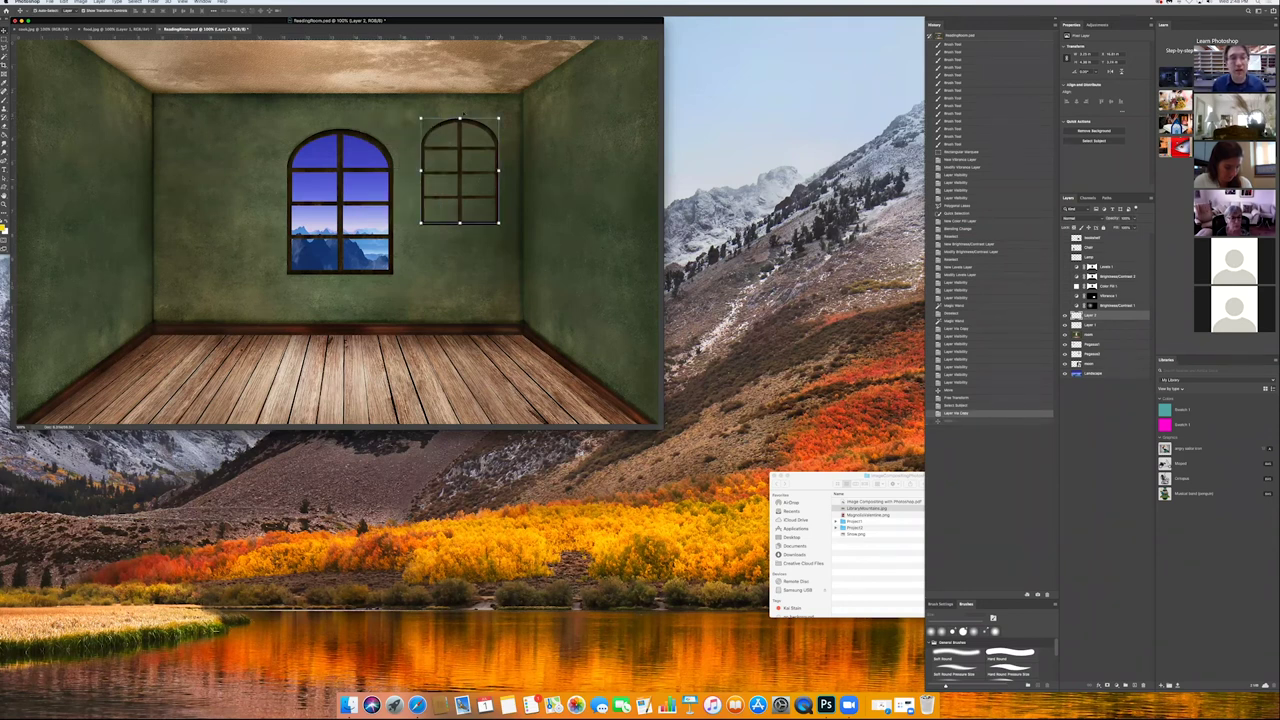
pyautogui.press('super+z')
pyautogui.press('super+z')
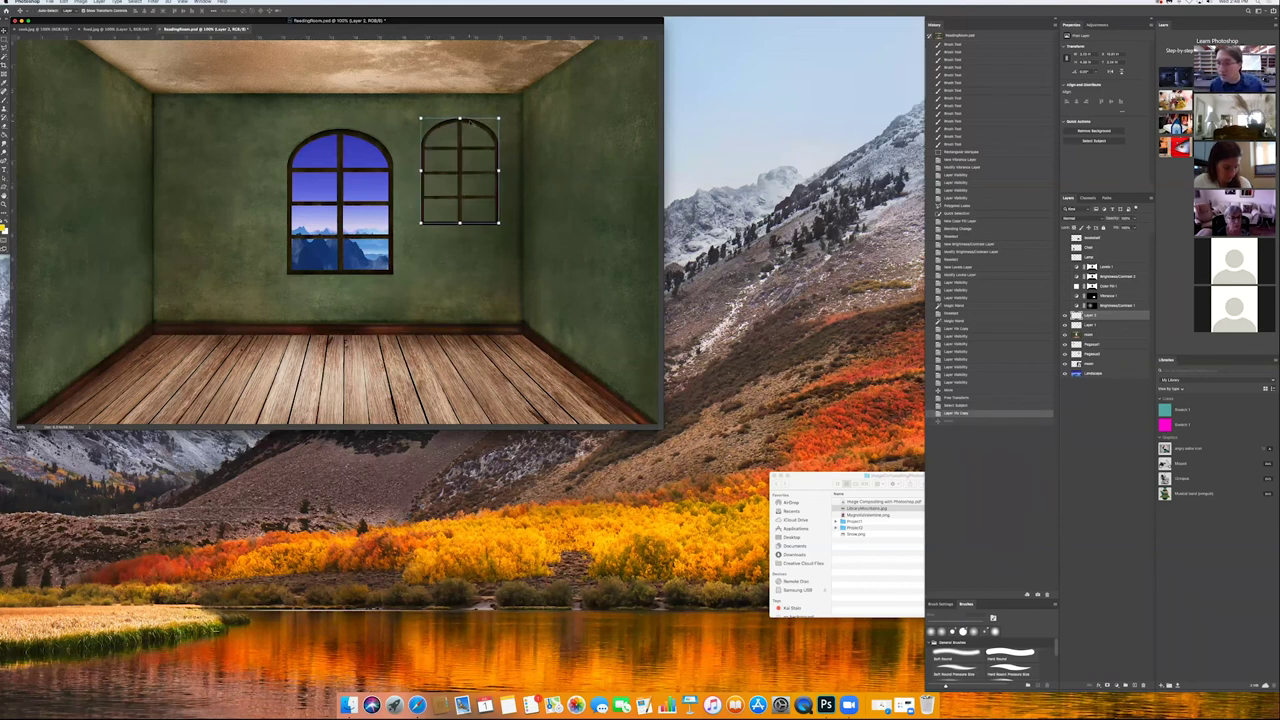
pyautogui.press('super+z')
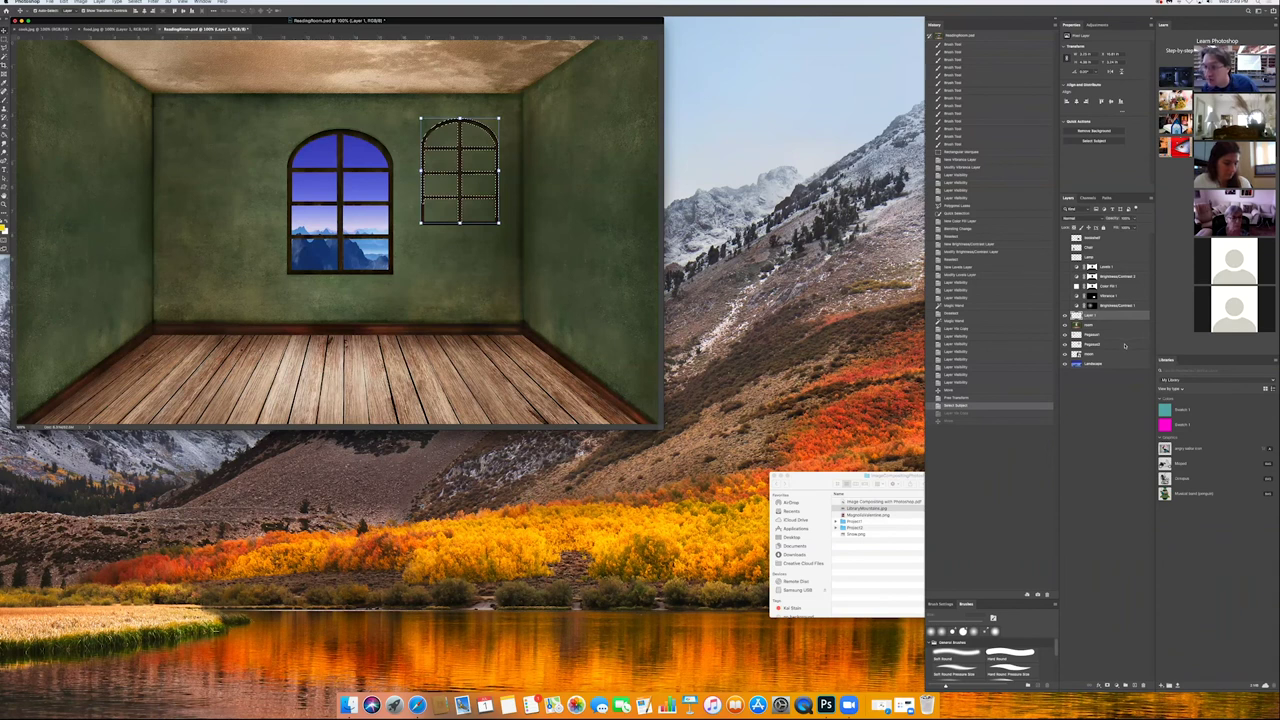
pyautogui.hotkey('ctrl', 'alt', 'j')
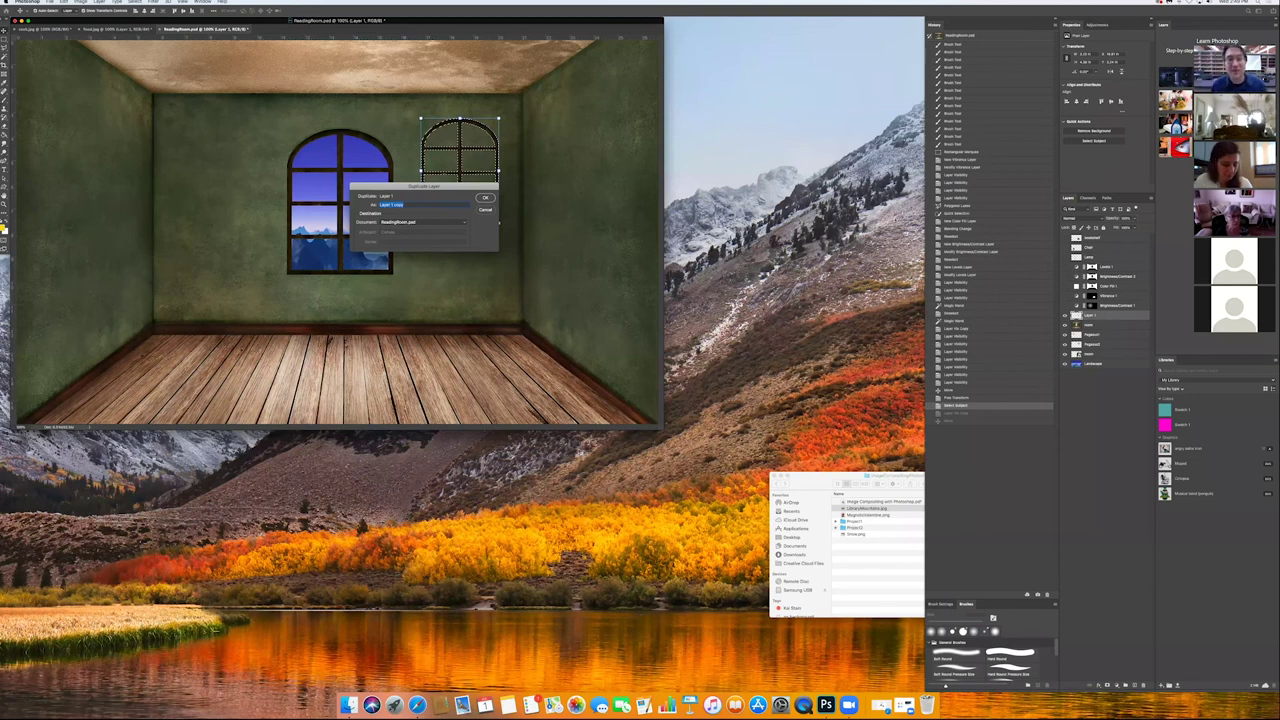
# Step: Confirm 'Layer 1 copy', deselect, and align it left of the blue window level with the right frame
pyautogui.press('Return')
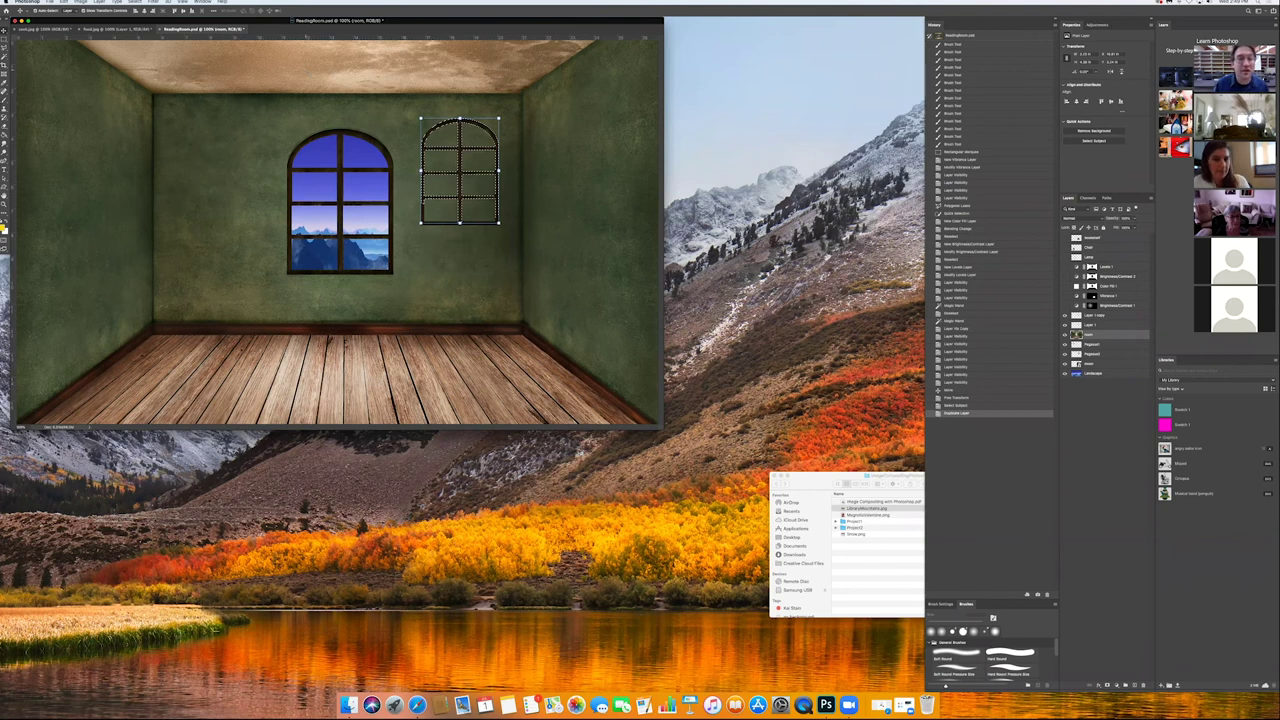
pyautogui.press('super+d')
pyautogui.moveTo(460, 124); pyautogui.dragTo(230, 126)
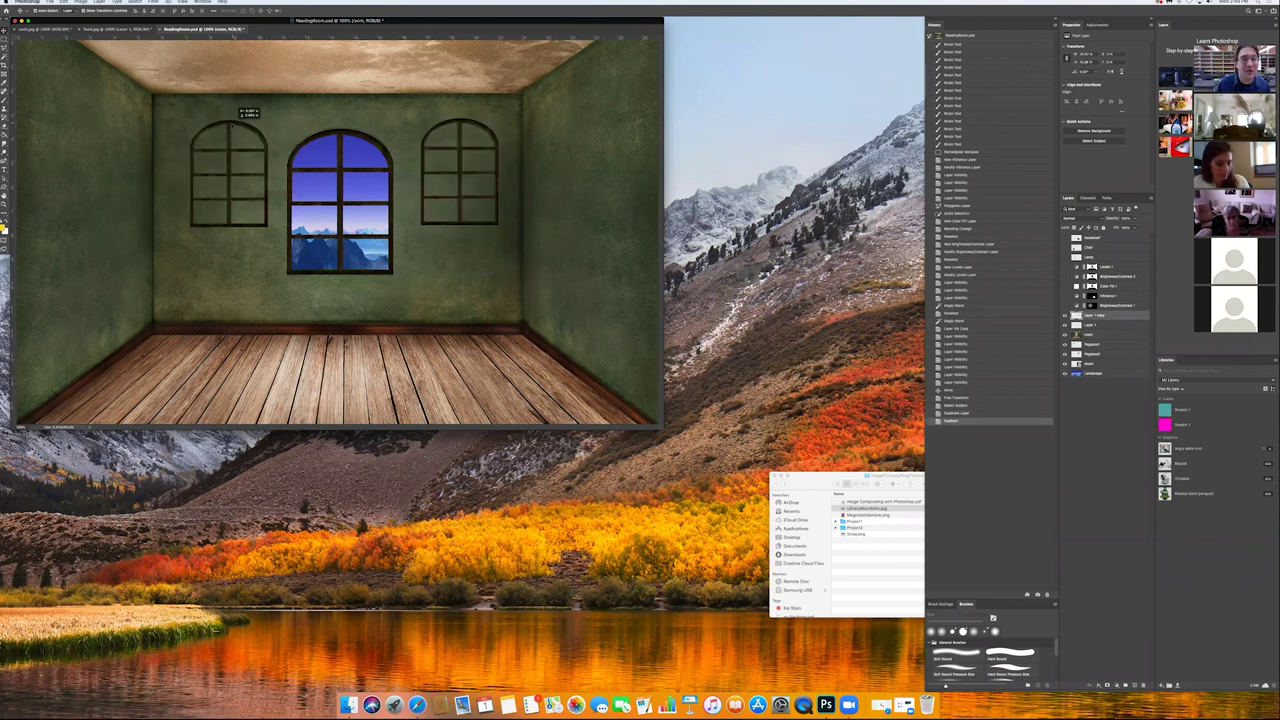
pyautogui.moveTo(233, 124); pyautogui.dragTo(232, 127)
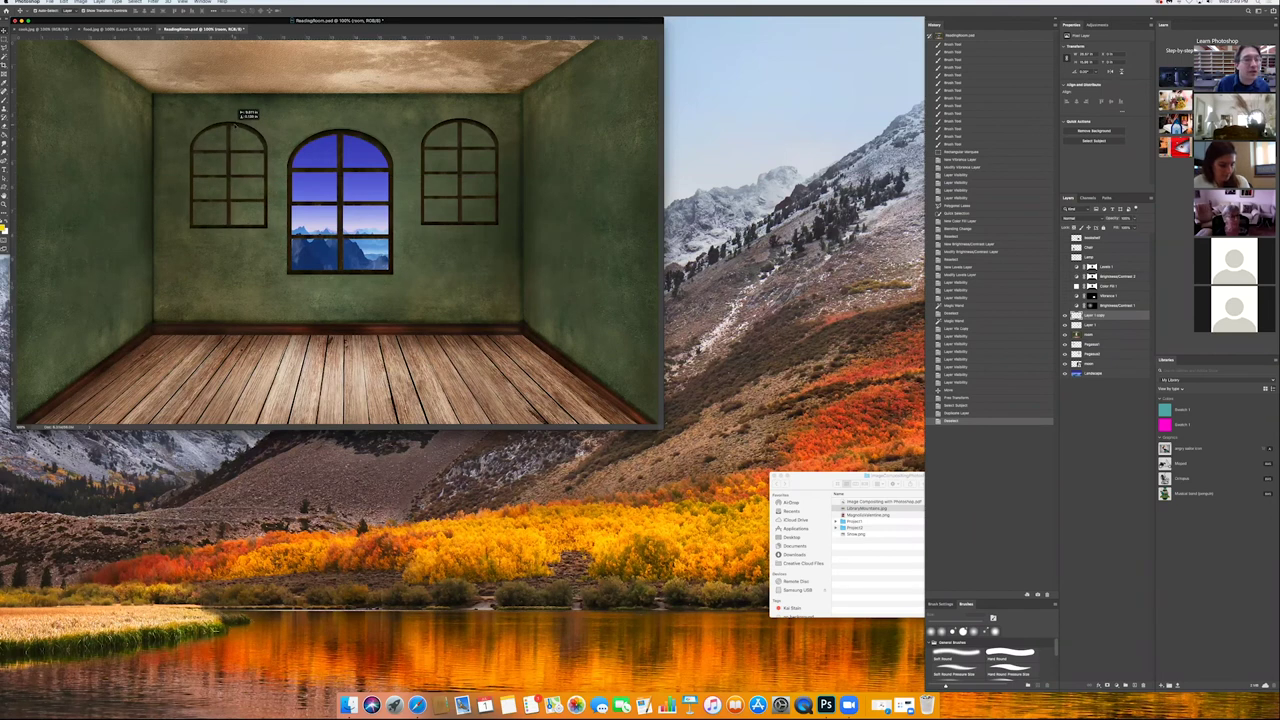
pyautogui.moveTo(234, 127); pyautogui.dragTo(237, 127)
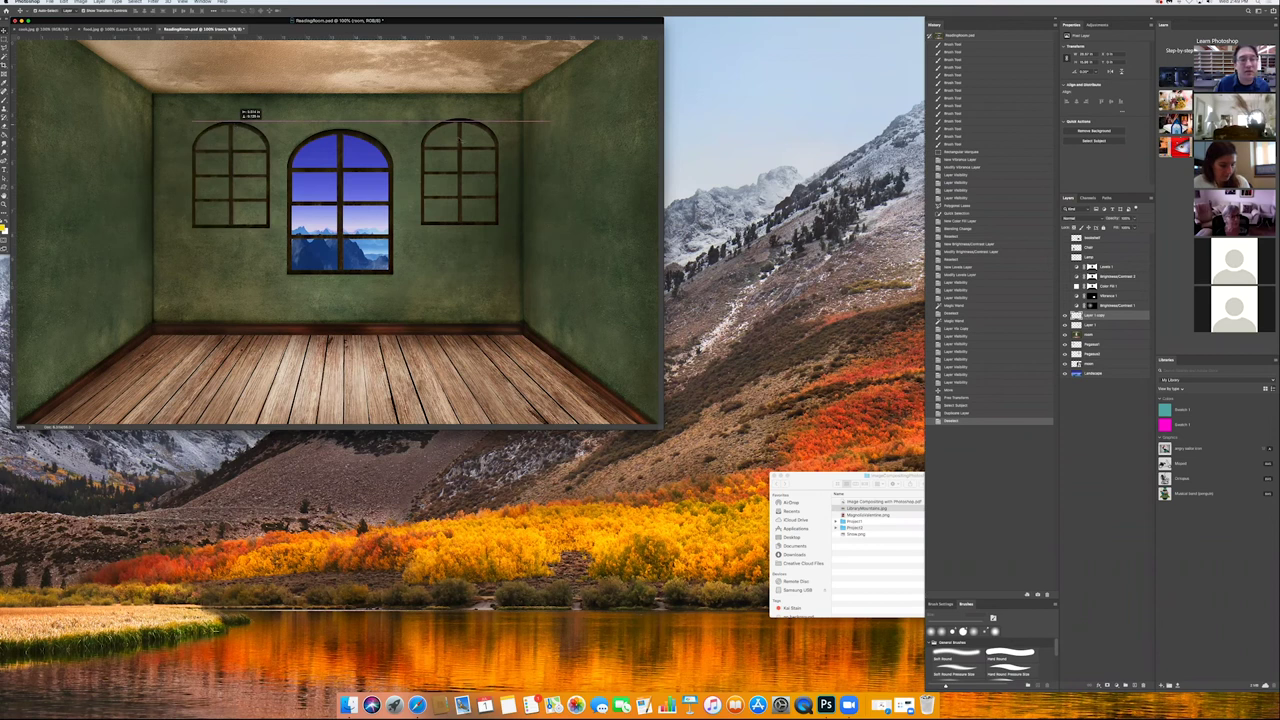
pyautogui.moveTo(460, 136); pyautogui.dragTo(462, 138)
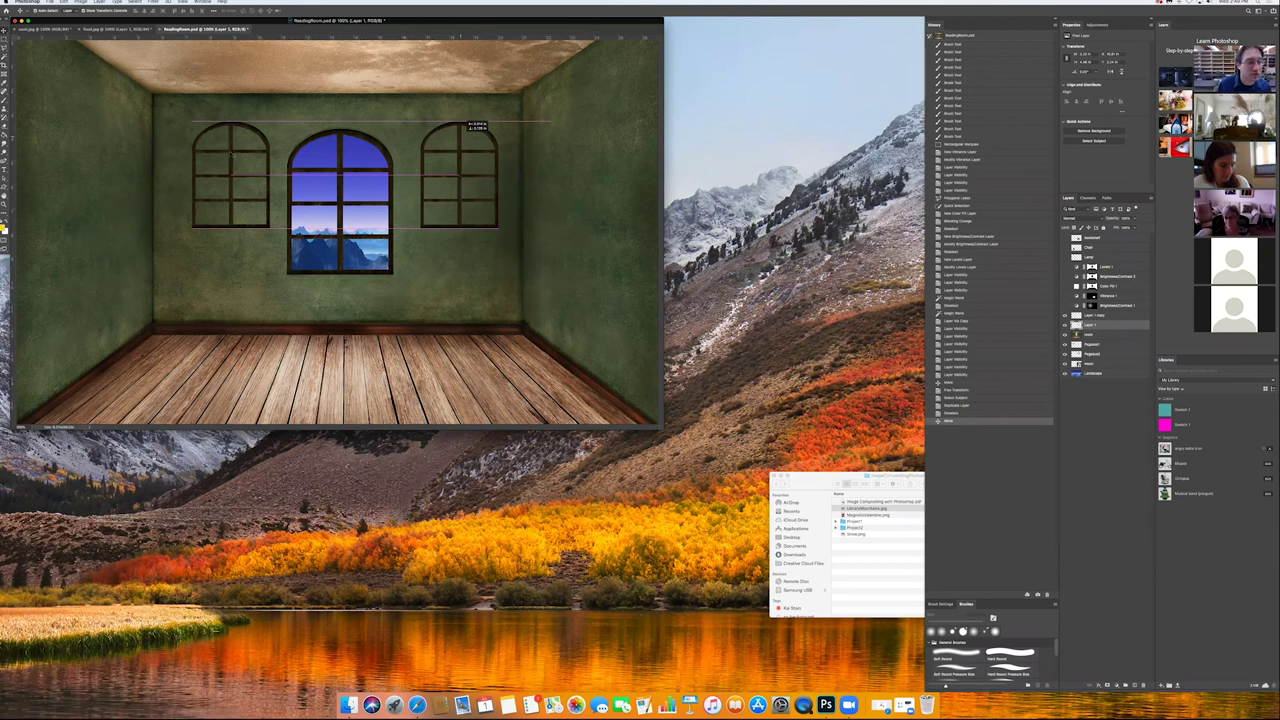
pyautogui.moveTo(233, 148); pyautogui.dragTo(236, 145)
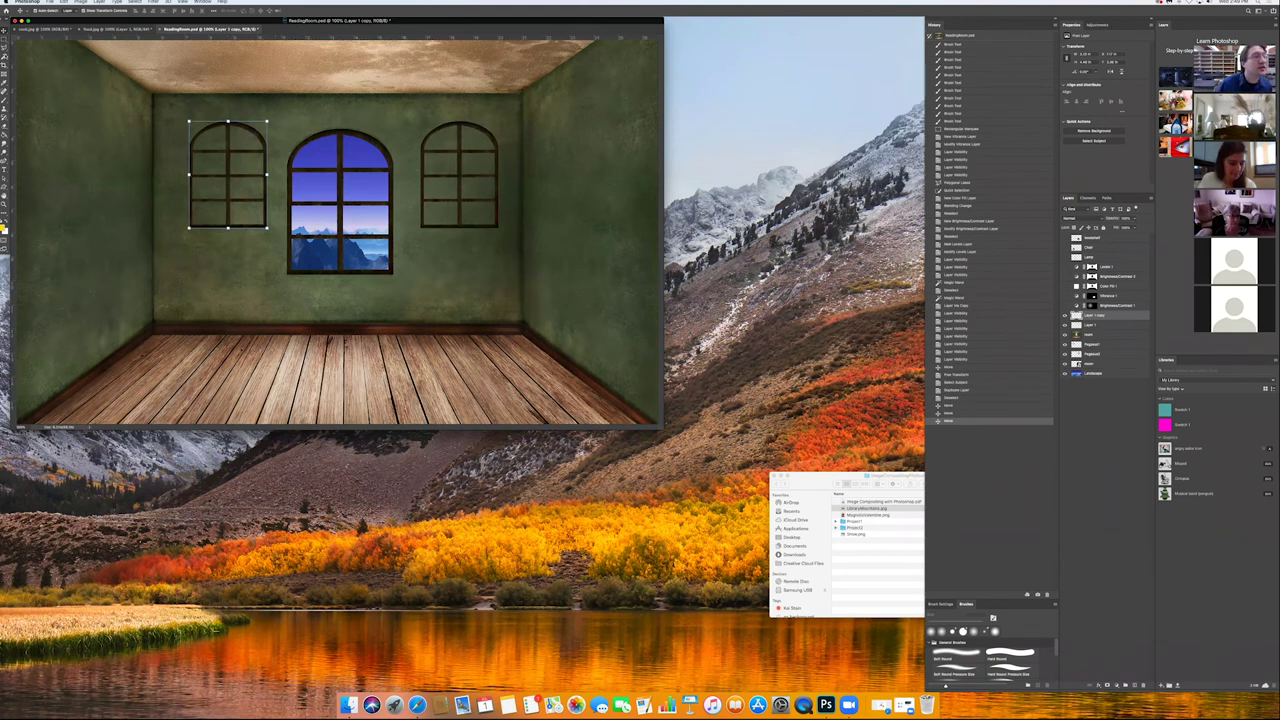
pyautogui.press('w')
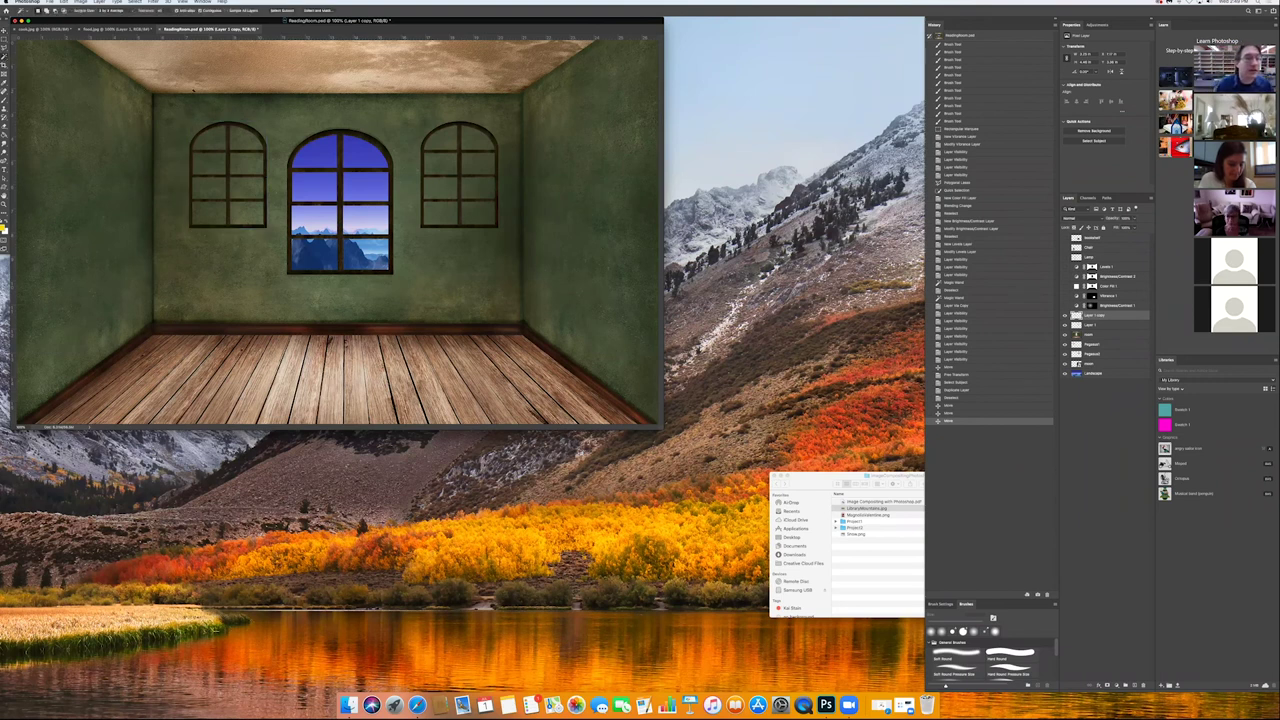
# Step: Magic Wand all the left arched window's panes into one selection
pyautogui.click(215, 143)
pyautogui.click(215, 143)
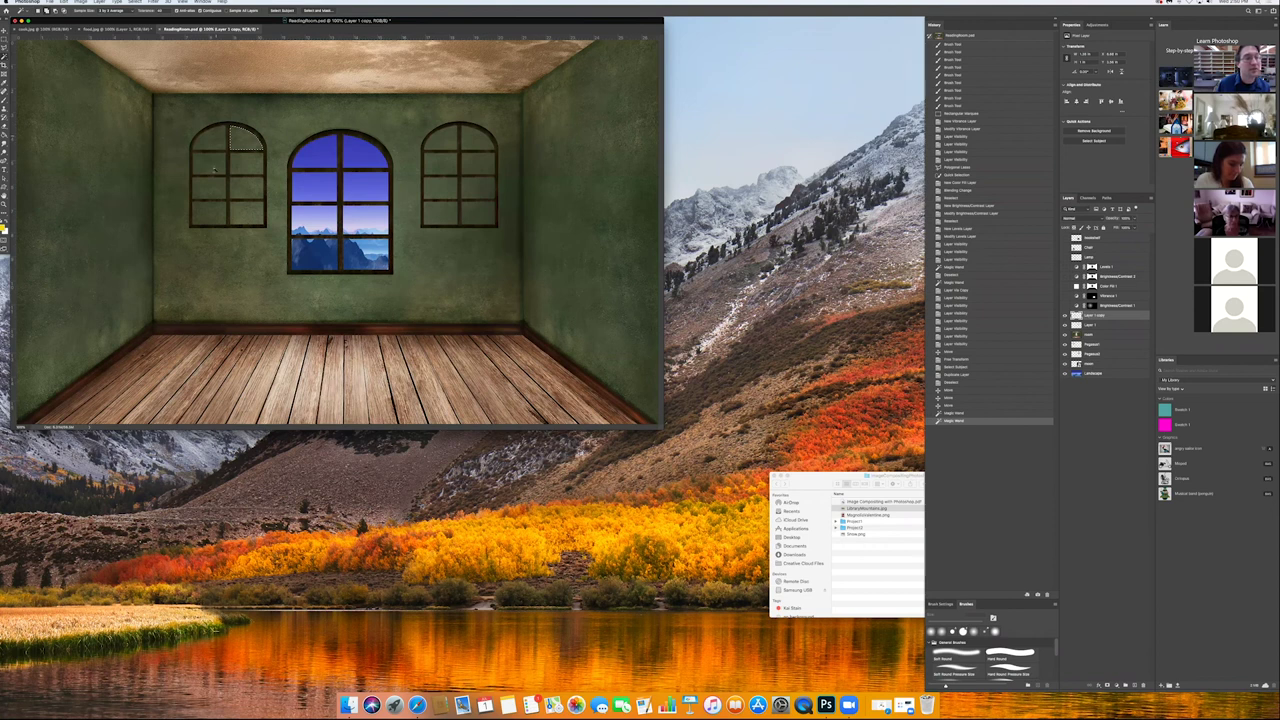
pyautogui.click(252, 167)
pyautogui.click(210, 166)
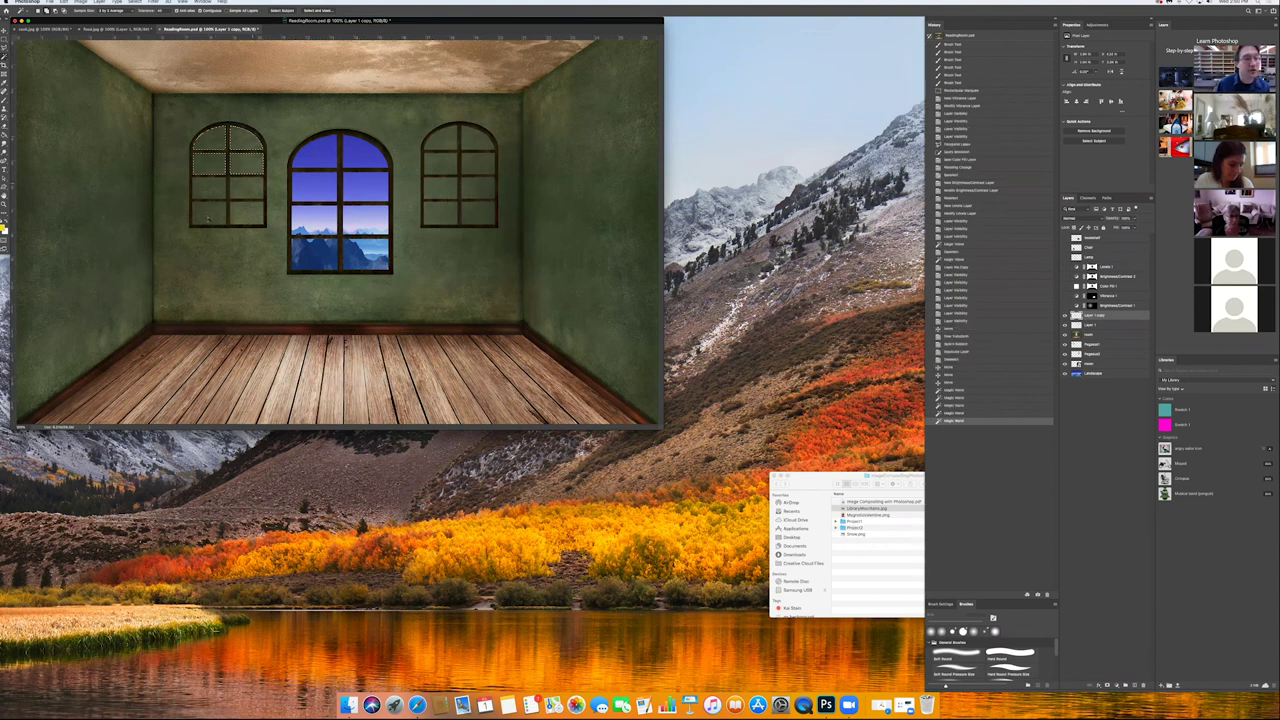
pyautogui.click(209, 200)
pyautogui.click(203, 136)
pyautogui.click(210, 140)
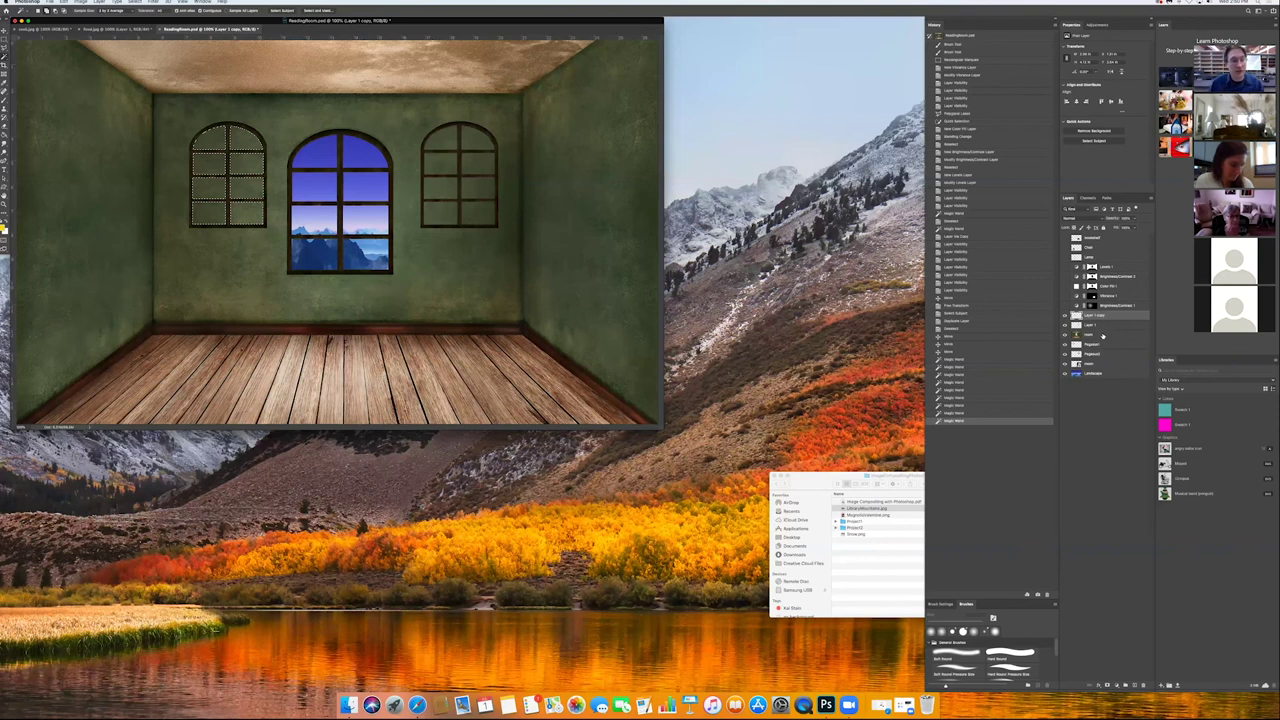
# Step: Paste the winged horse and sky image into the panes on the room layer, then switch to Layer 1
pyautogui.click(1103, 335)
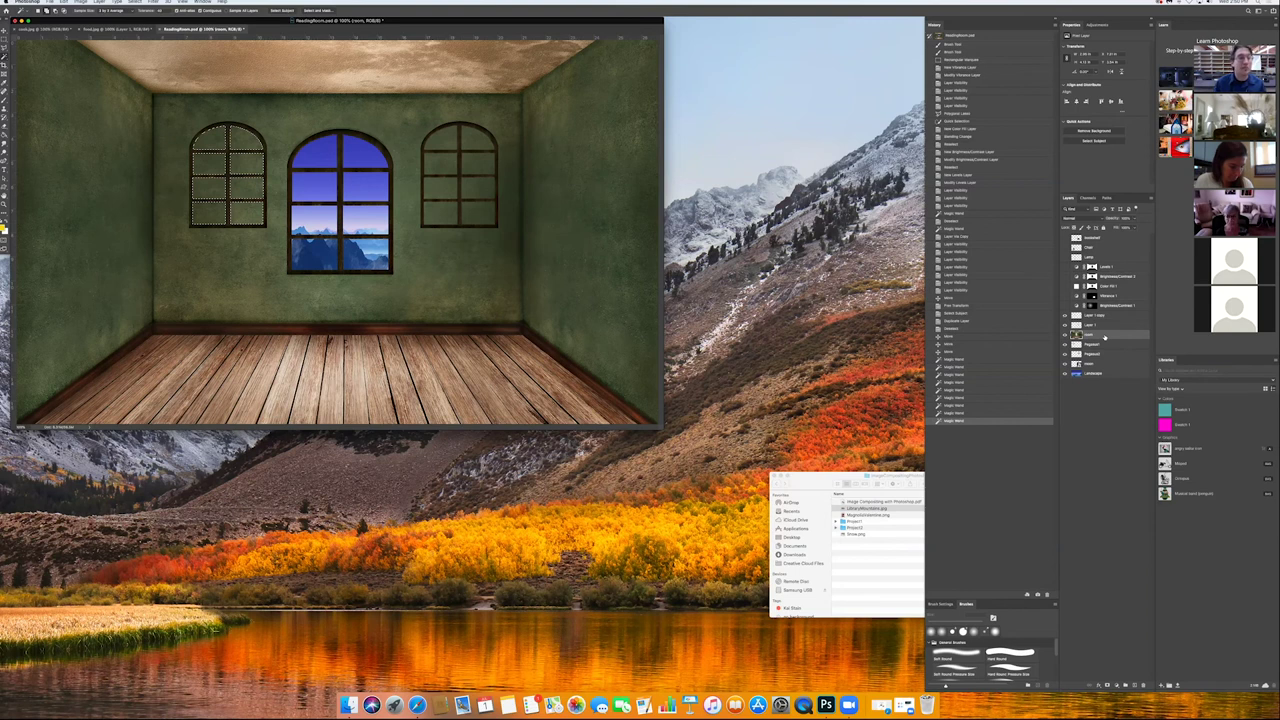
pyautogui.press('super+alt+shift+v')
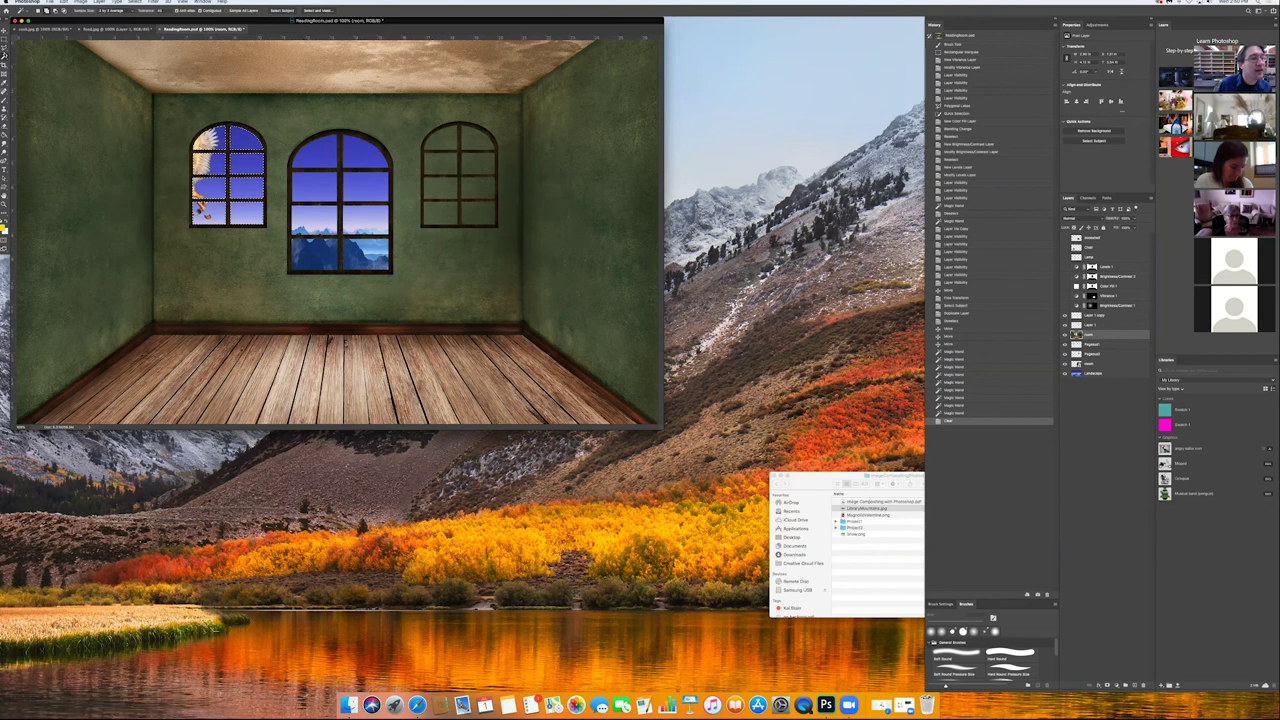
pyautogui.rightClick(5, 57)
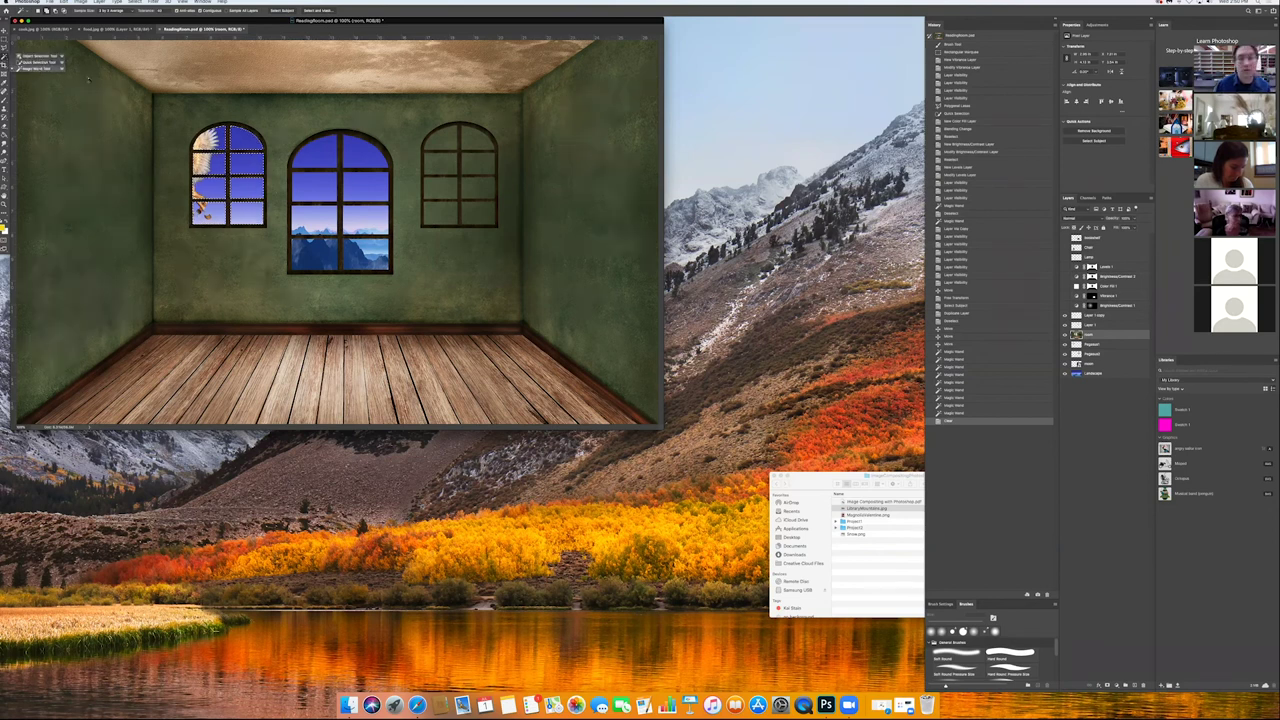
pyautogui.hotkey('alt', ']')
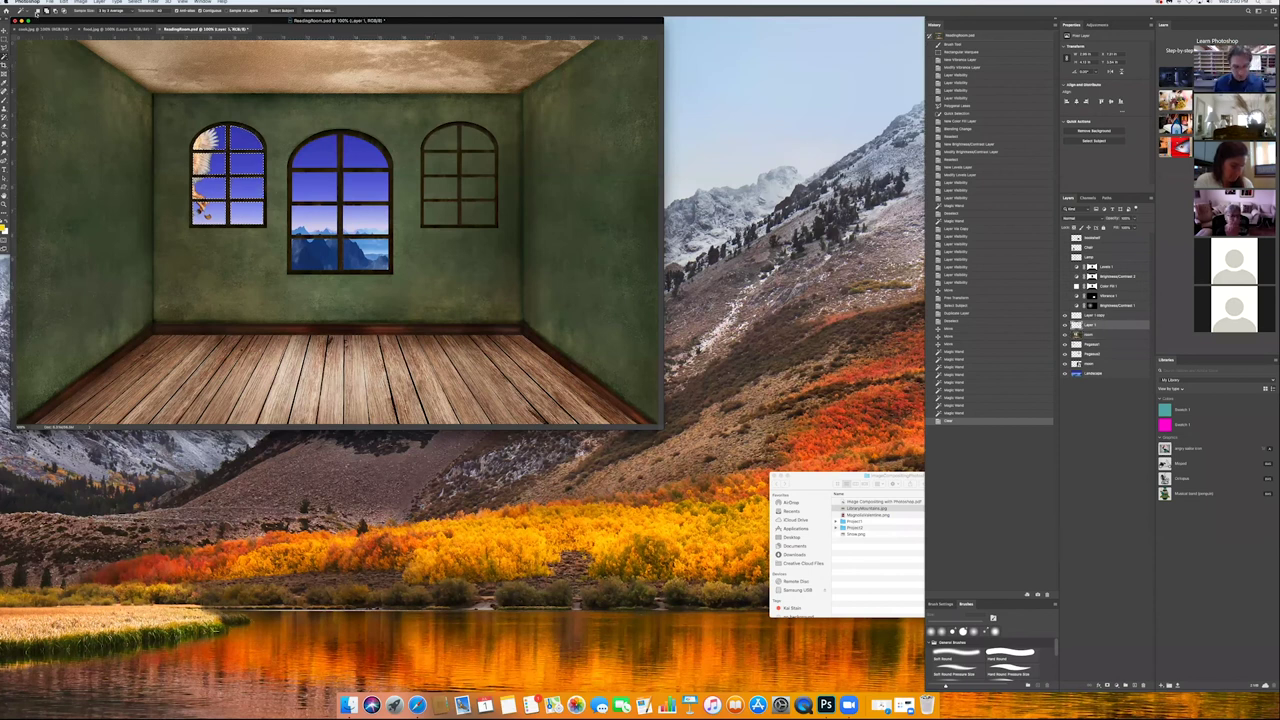
# Step: Paste the pink pegasus into the right window's panes with Paste Into, then hide the room layer
pyautogui.press('super+d')
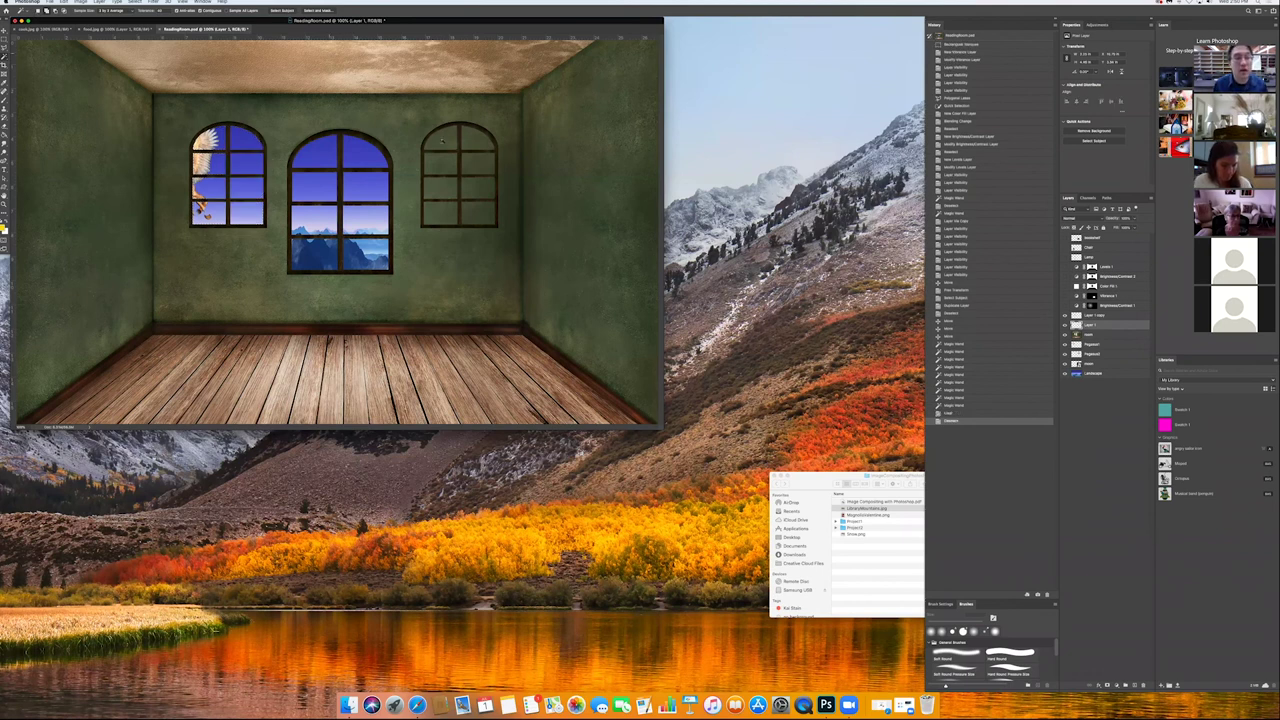
pyautogui.click(443, 141)
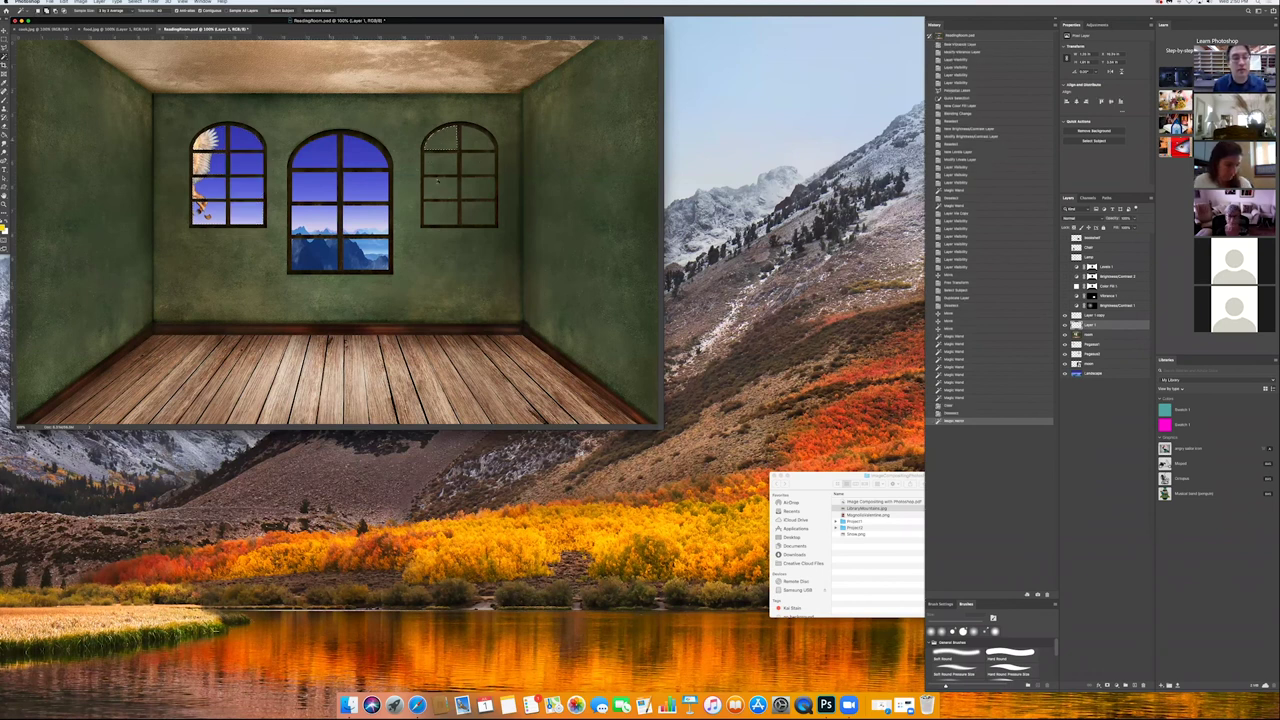
pyautogui.rightClick(443, 186)
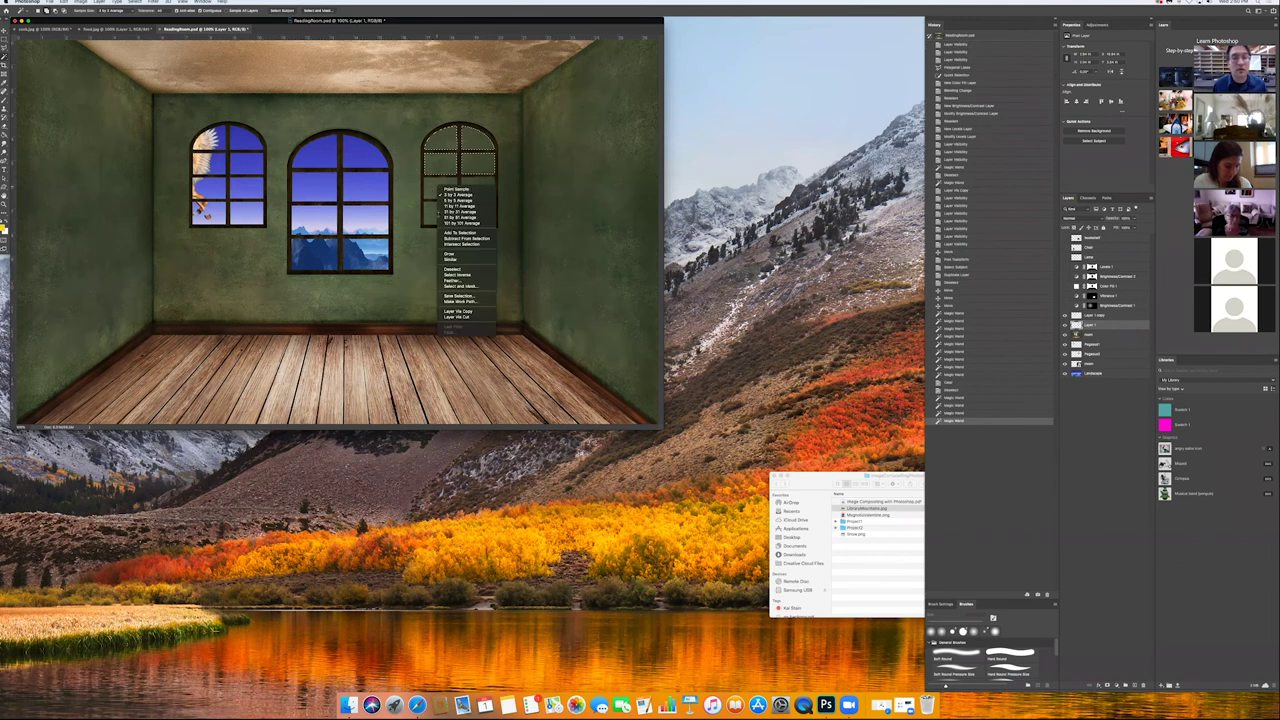
pyautogui.click(1100, 337)
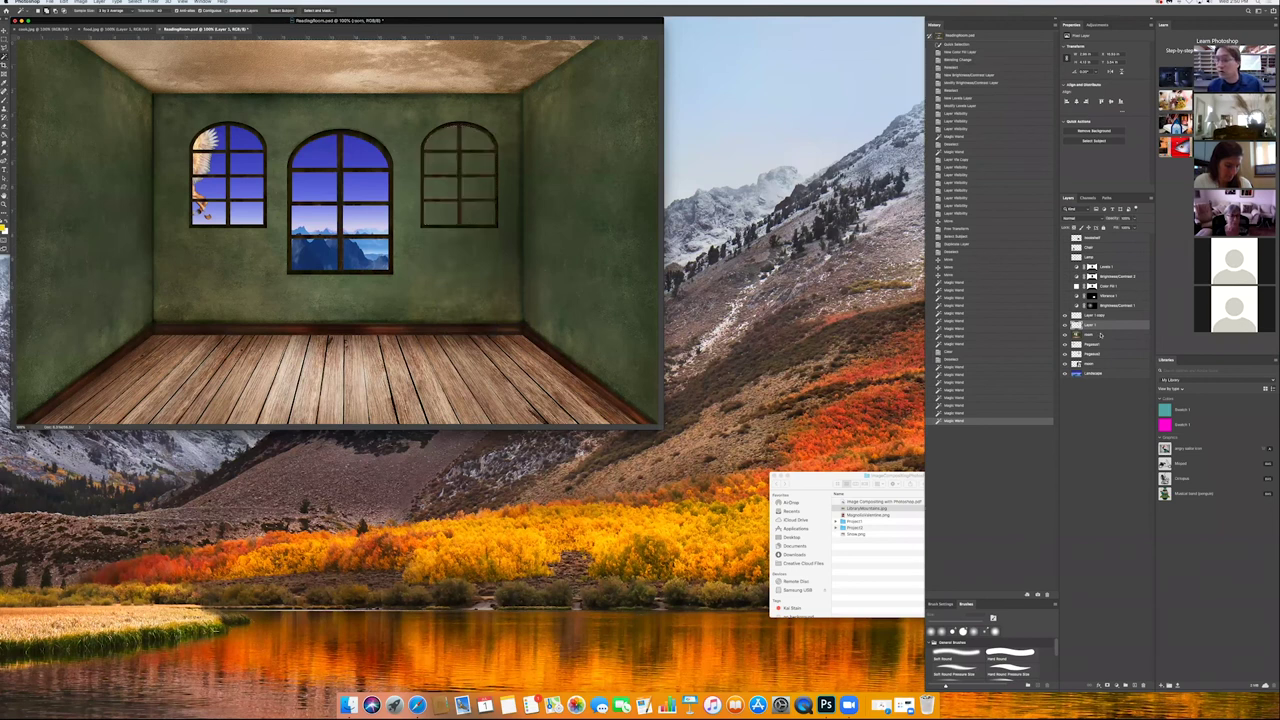
pyautogui.click(1100, 335)
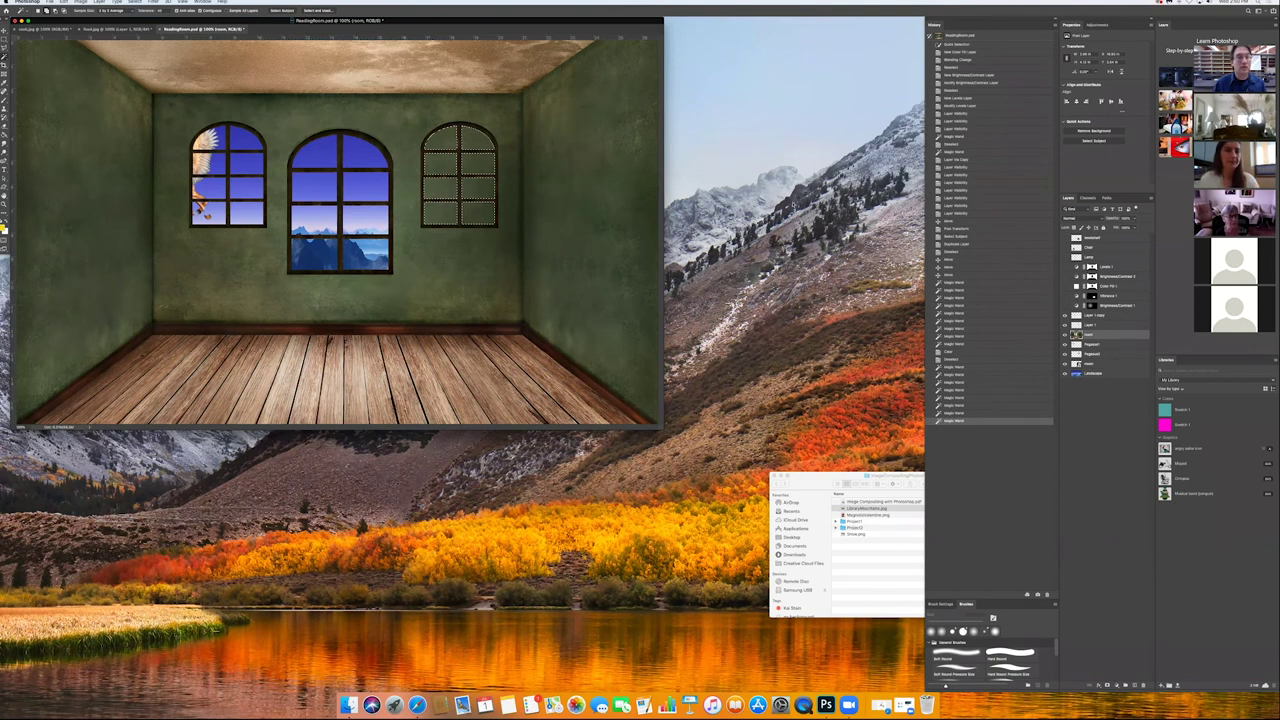
pyautogui.press('super+alt+shift+v')
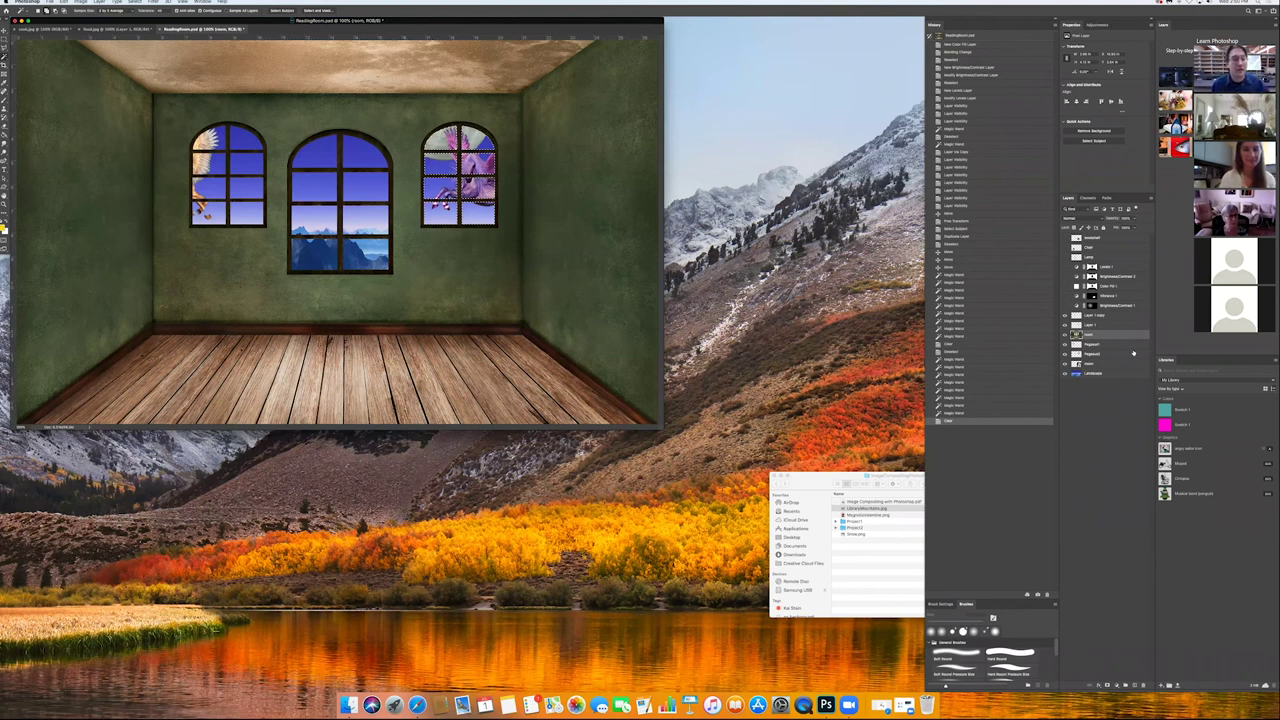
pyautogui.click(1065, 331)
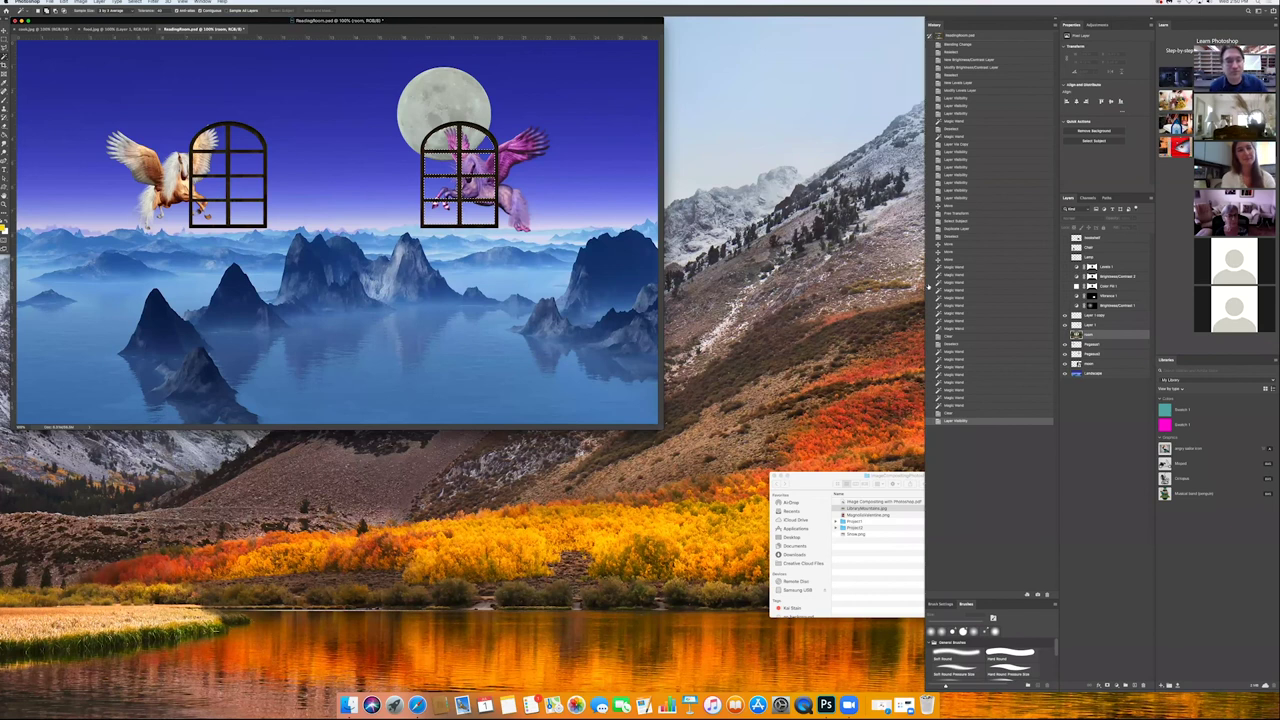
# Step: Hide the window frame layer, deselect, and set the moon layer's blend mode to Color Dodge
pyautogui.click(1065, 323)
pyautogui.press('super+d')
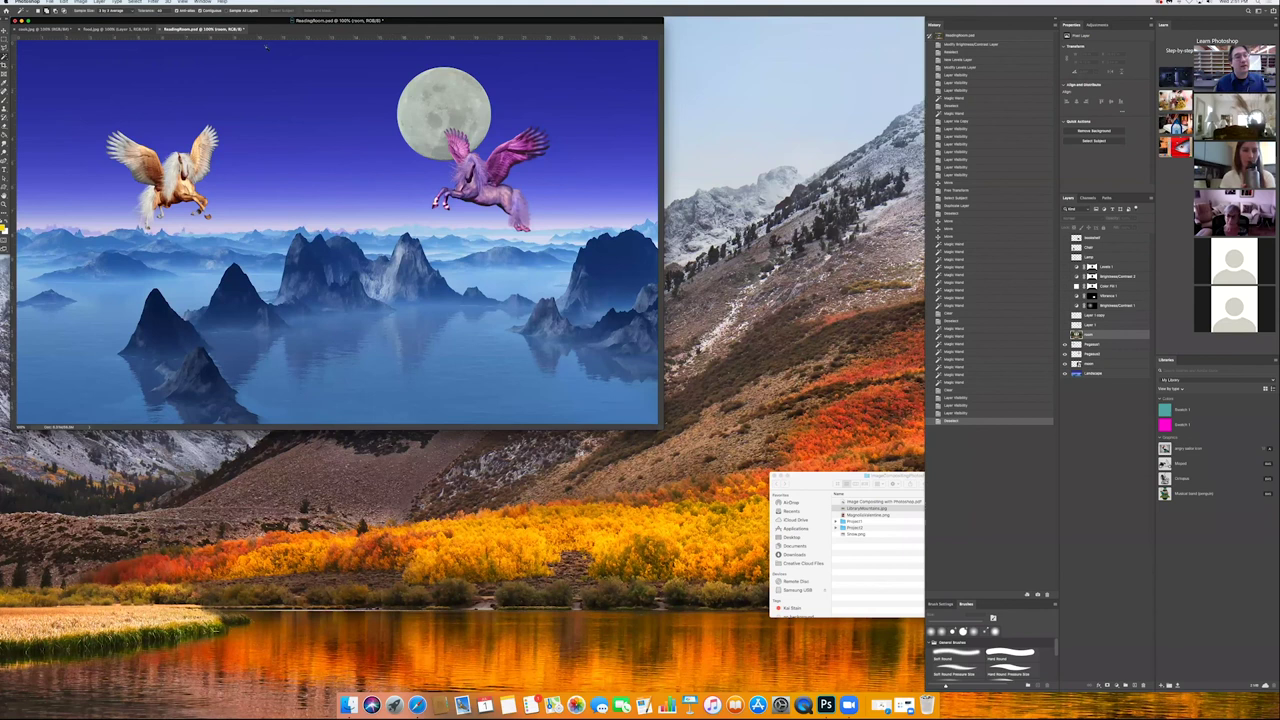
pyautogui.click(401, 97)
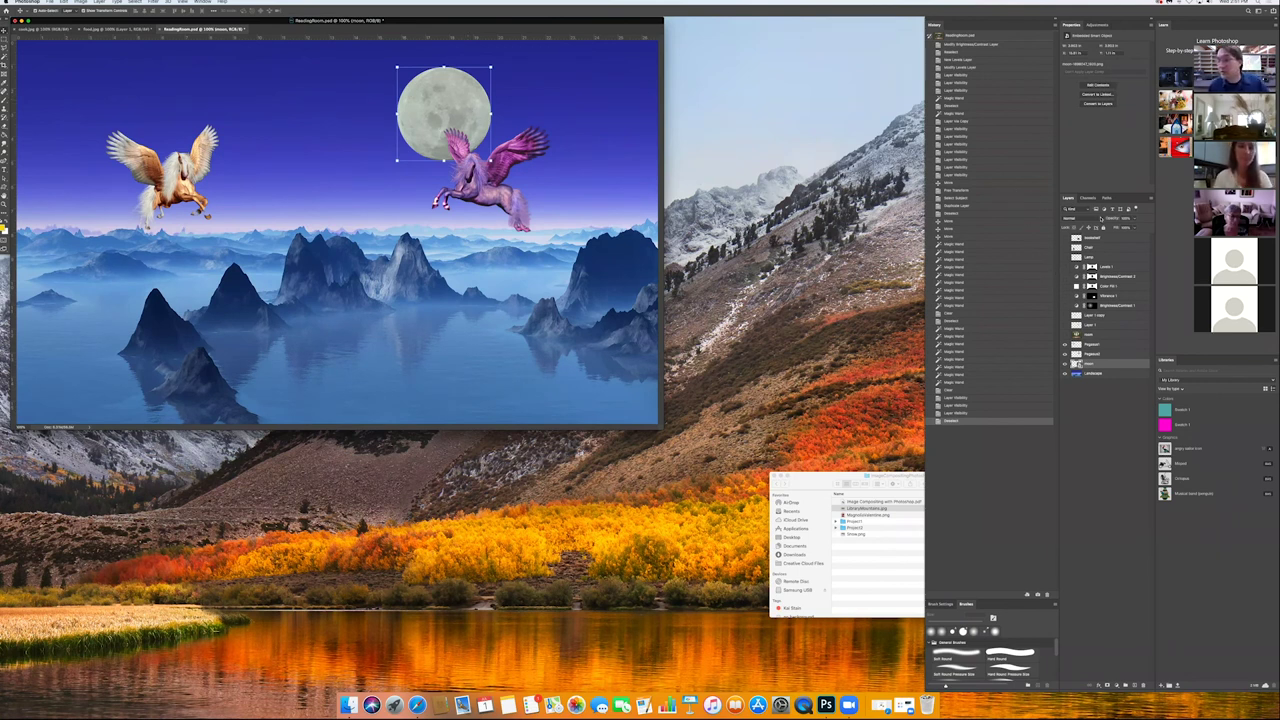
pyautogui.click(1074, 218)
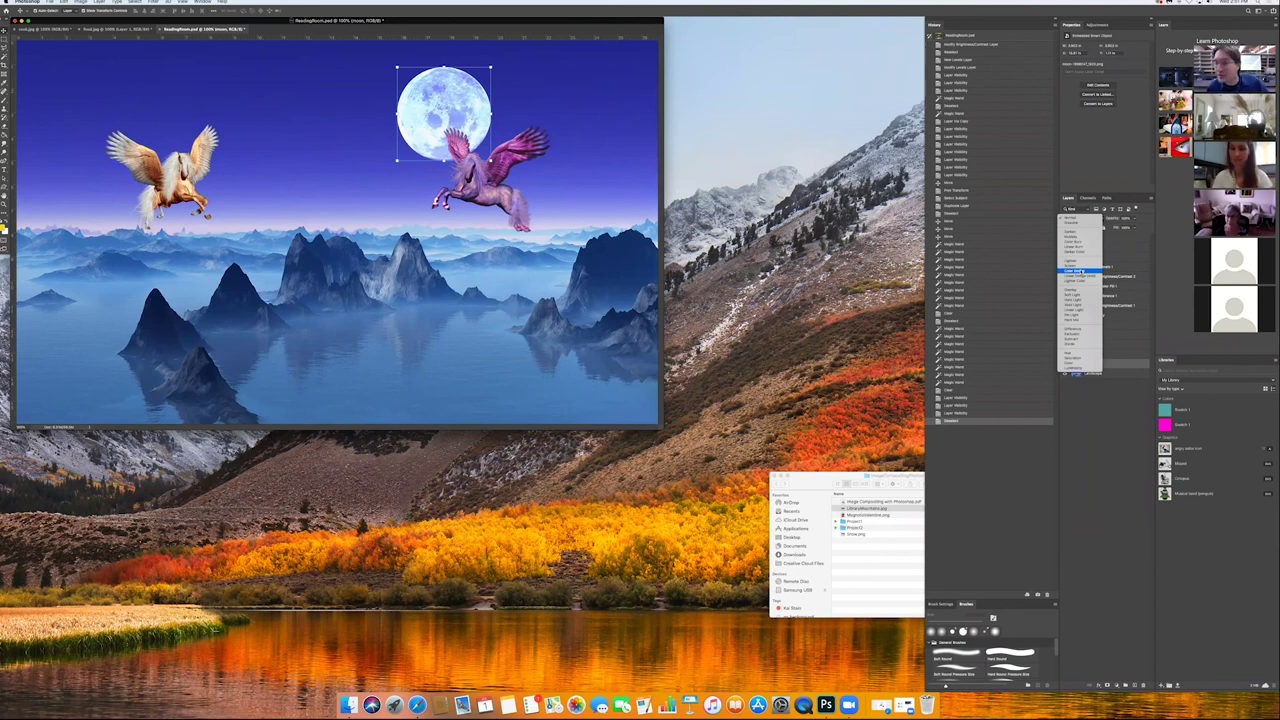
pyautogui.click(1080, 271)
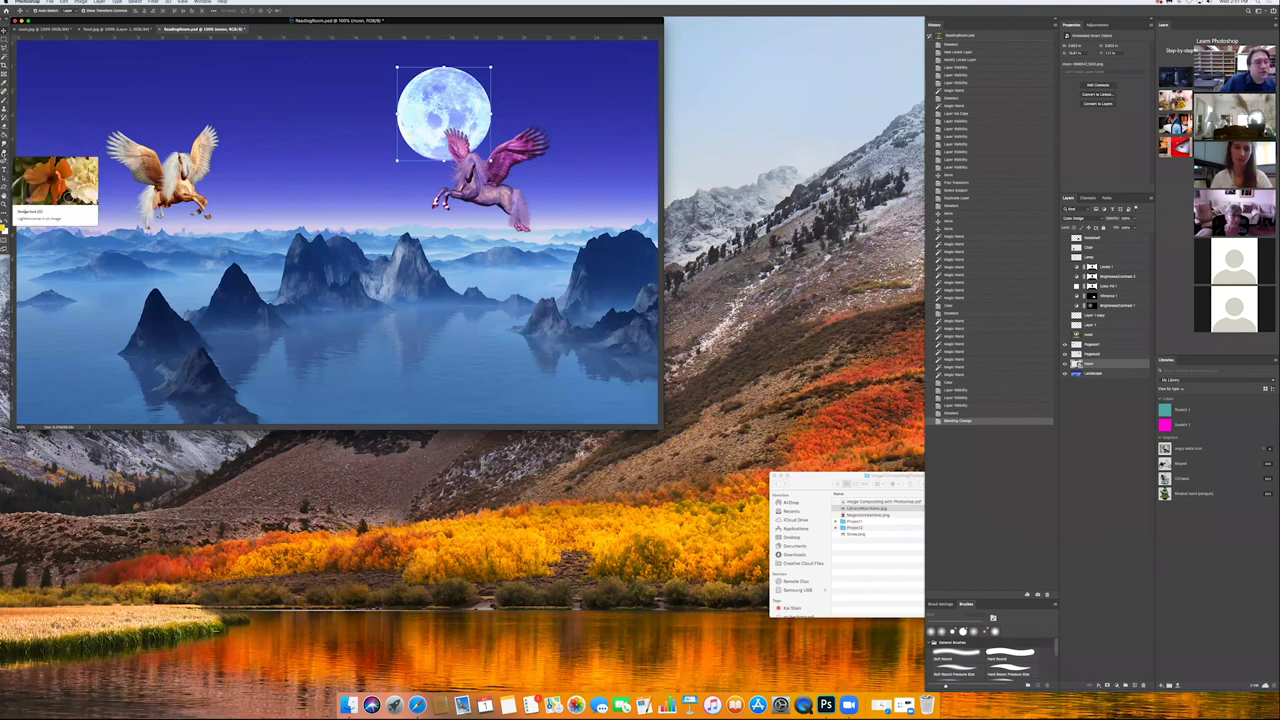
pyautogui.click(5, 151)
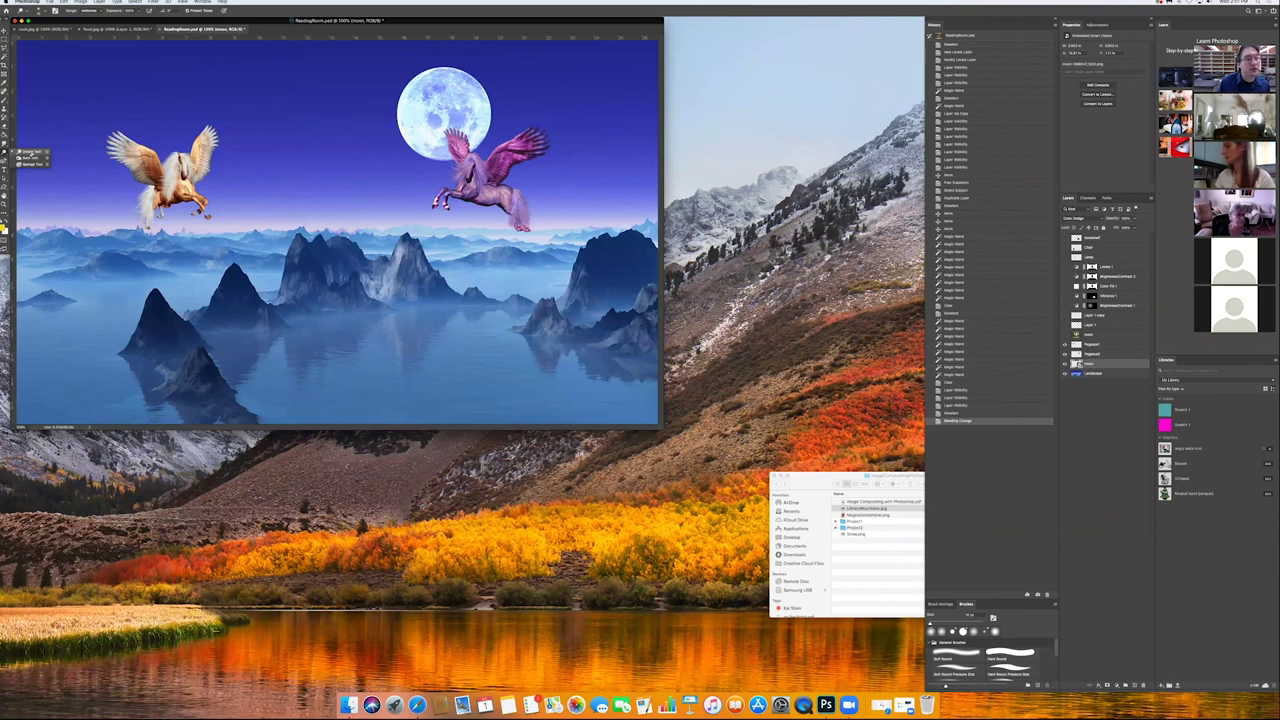
# Step: With the Sponge tool, adjust the saturation of the pink pegasus on the Pegasus2 layer
pyautogui.press('Escape')
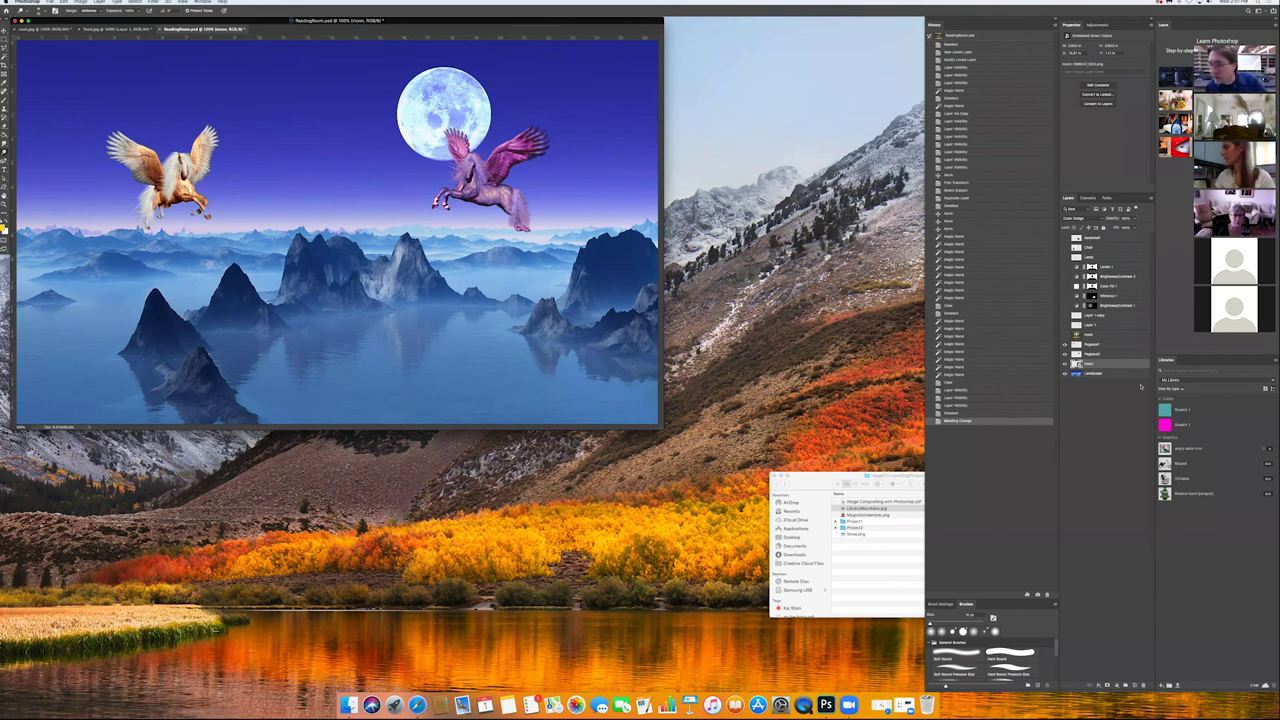
pyautogui.click(1100, 345)
pyautogui.click(1099, 354)
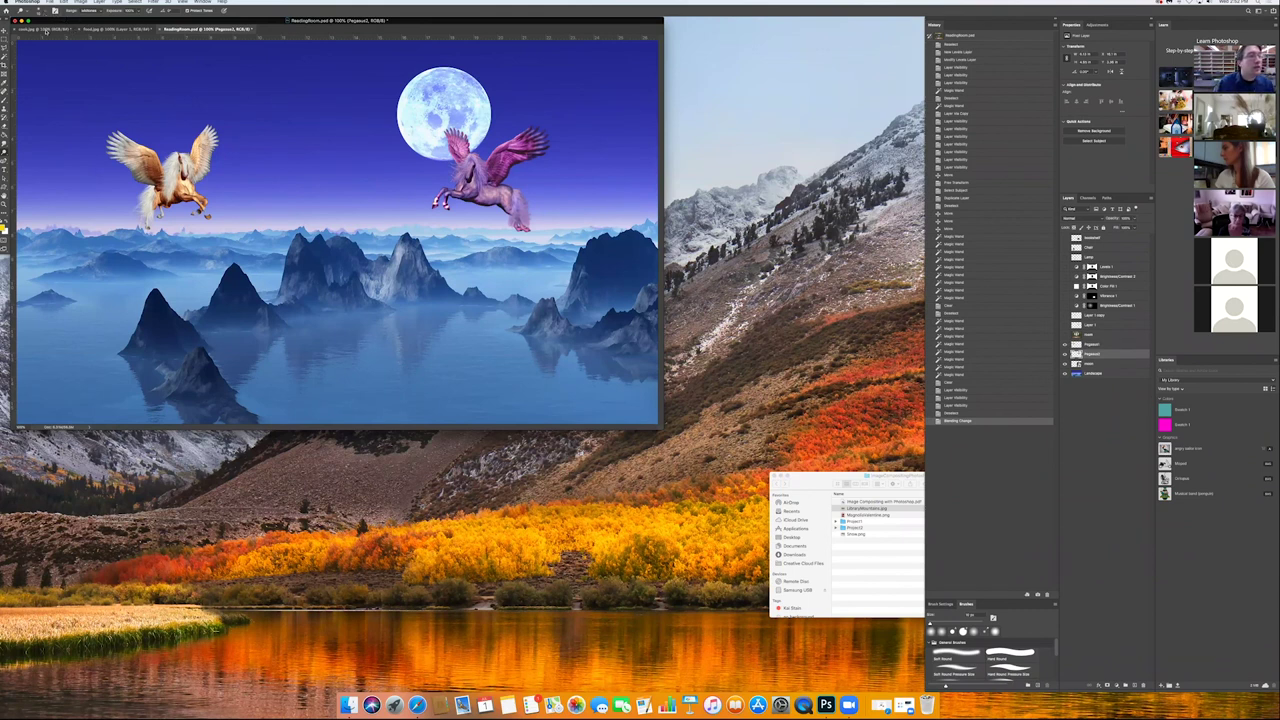
pyautogui.click(32, 10)
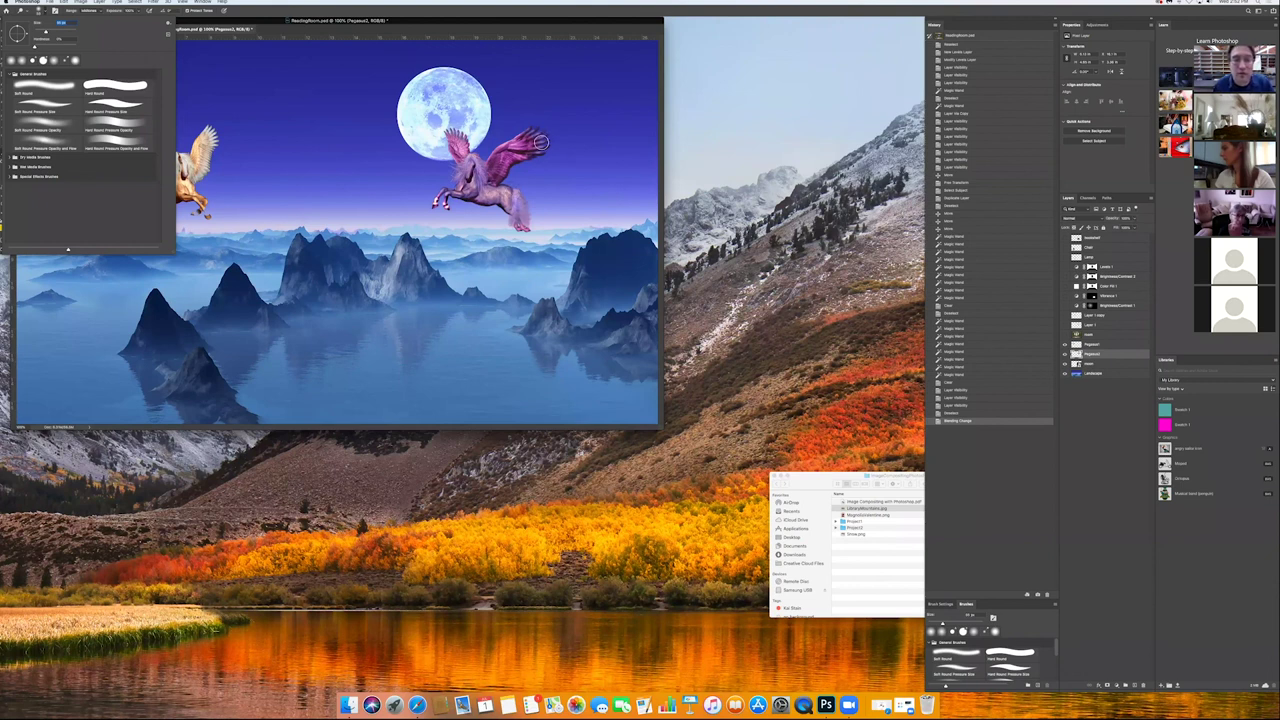
pyautogui.press('Escape')
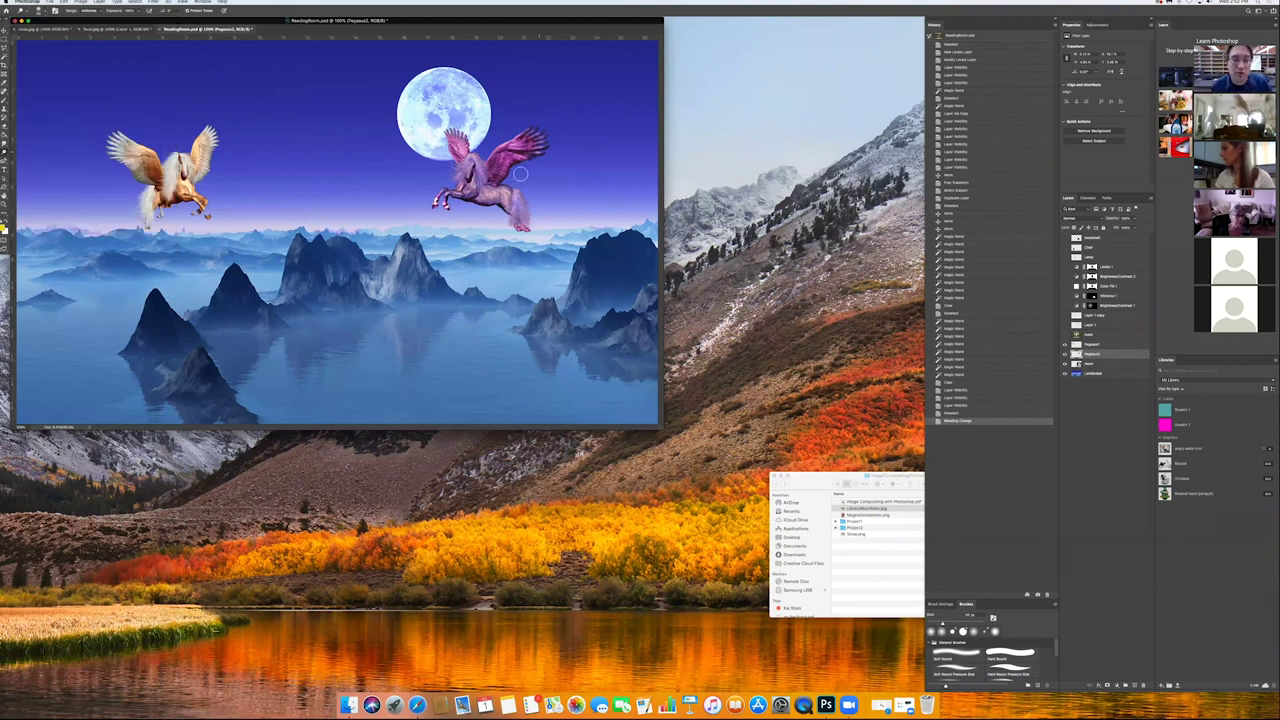
pyautogui.moveTo(512, 204); pyautogui.dragTo(488, 203)
pyautogui.moveTo(476, 202)
pyautogui.mouseDown()
pyautogui.moveTo(462, 202)
pyautogui.moveTo(518, 208)
pyautogui.moveTo(491, 204)
pyautogui.mouseUp()
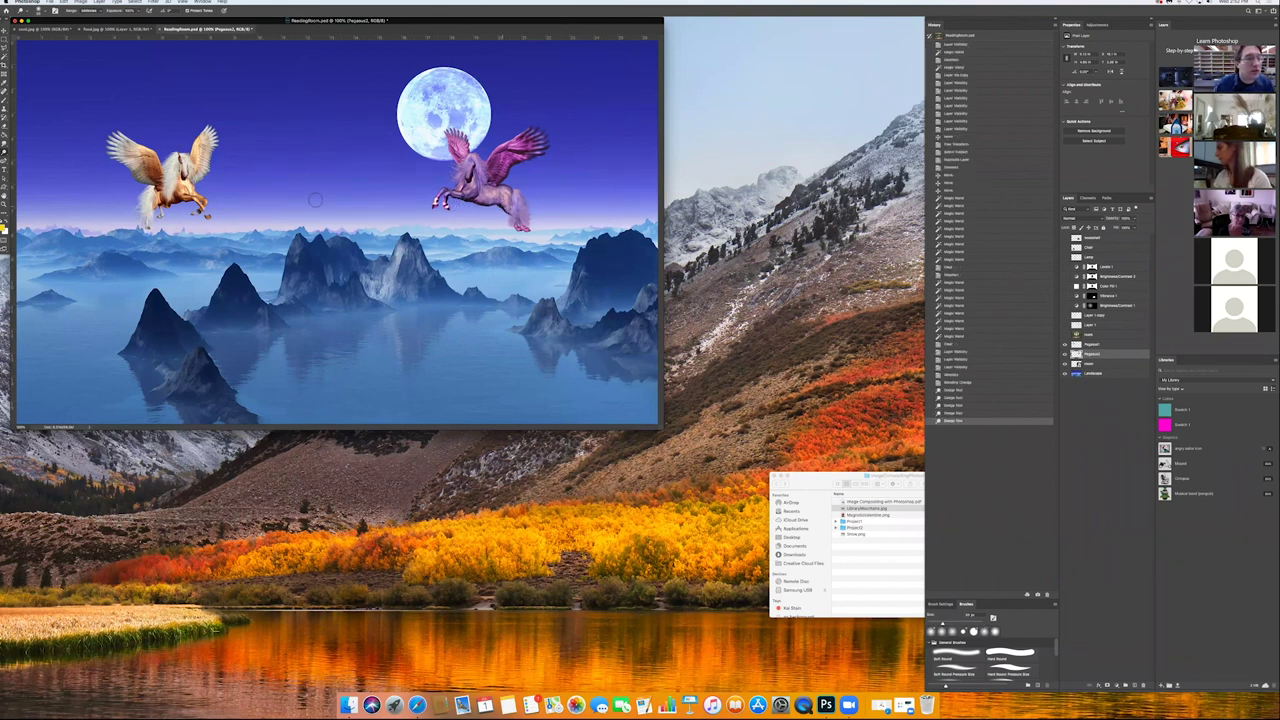
pyautogui.moveTo(178, 203); pyautogui.dragTo(174, 203)
pyautogui.moveTo(476, 206); pyautogui.dragTo(470, 205)
# Step: Sponge the left pegasus and its wing on Pegasus1, then show the room layer again
pyautogui.click(1064, 340)
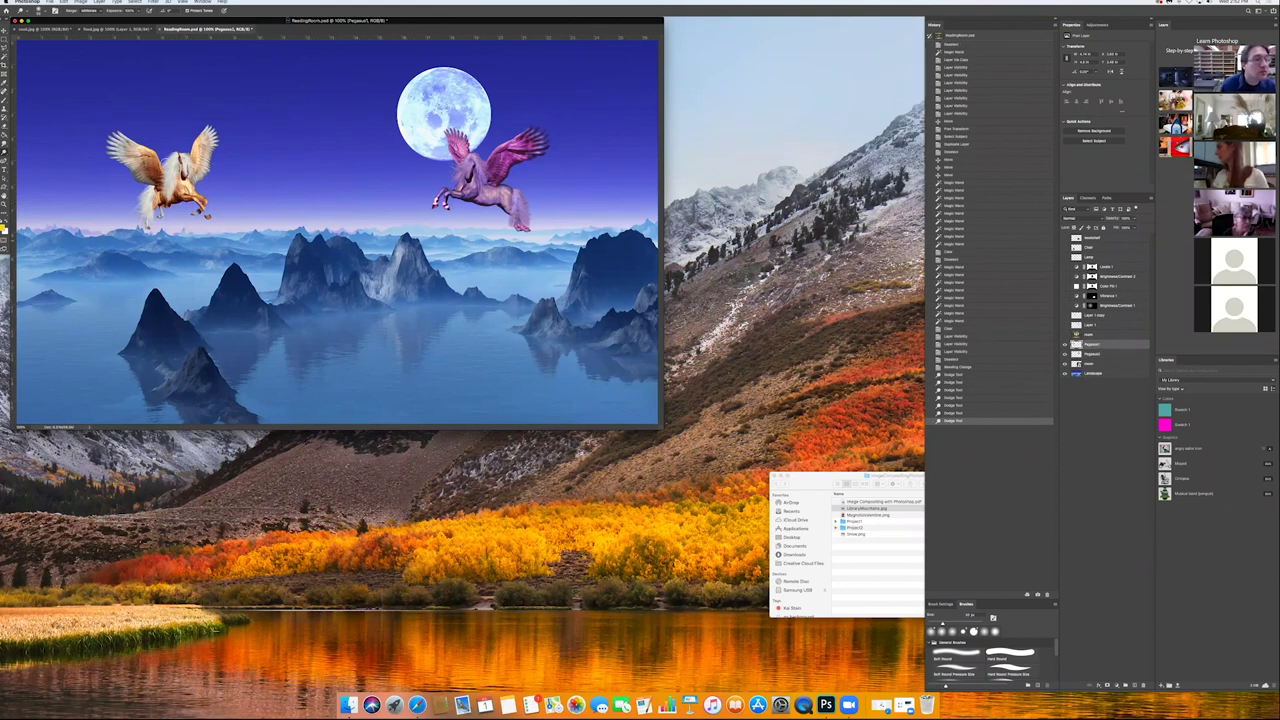
pyautogui.moveTo(170, 201)
pyautogui.mouseDown()
pyautogui.moveTo(208, 218)
pyautogui.moveTo(152, 220)
pyautogui.mouseUp()
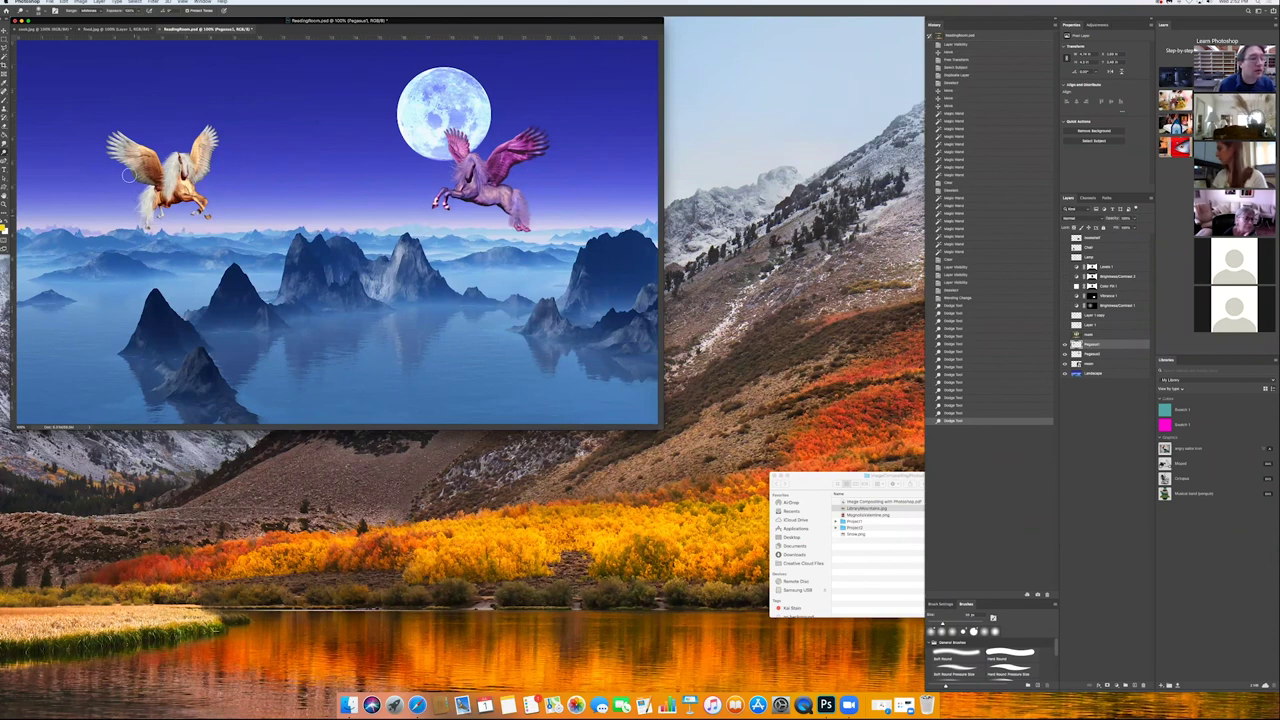
pyautogui.moveTo(112, 156); pyautogui.dragTo(108, 146)
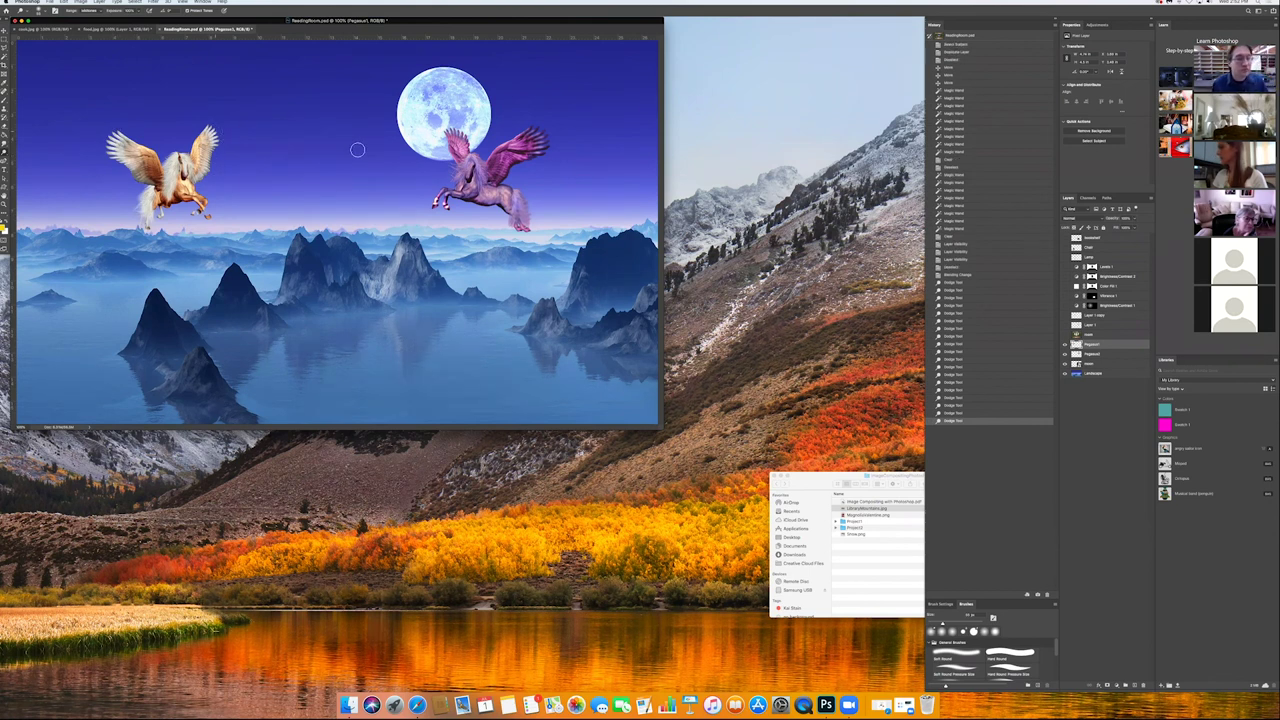
pyautogui.moveTo(472, 160); pyautogui.dragTo(468, 156)
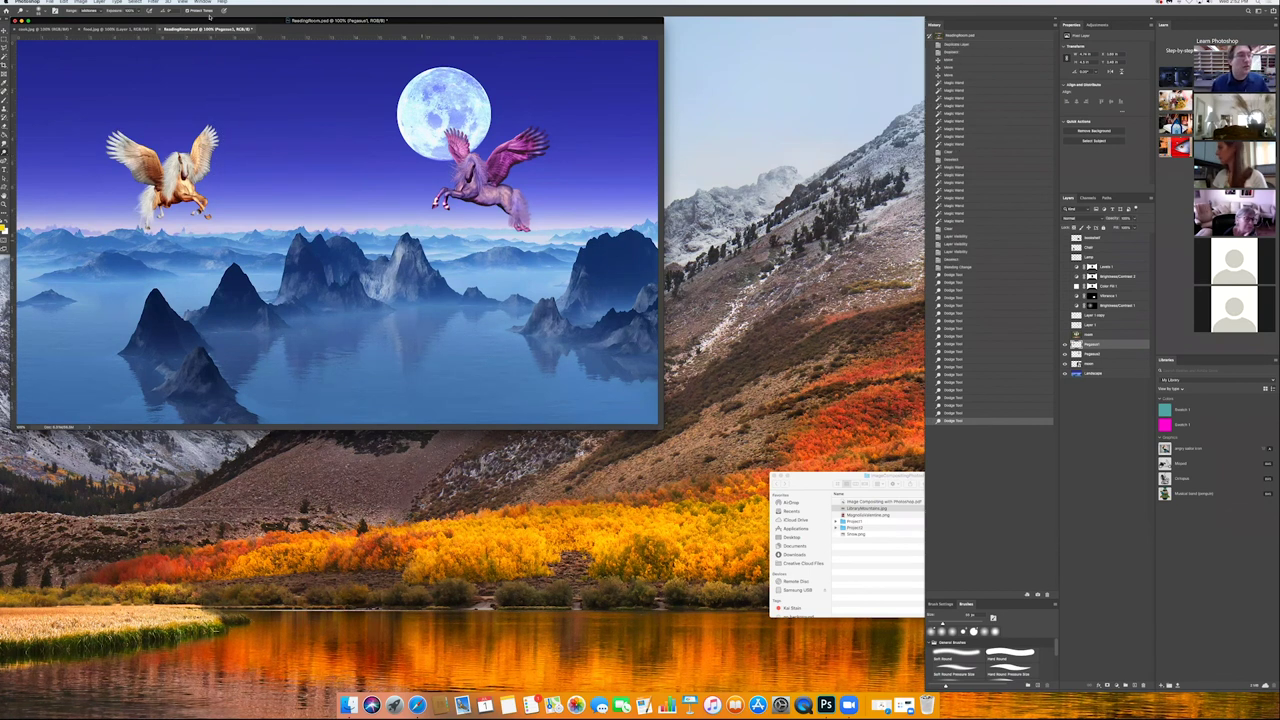
pyautogui.click(5, 33)
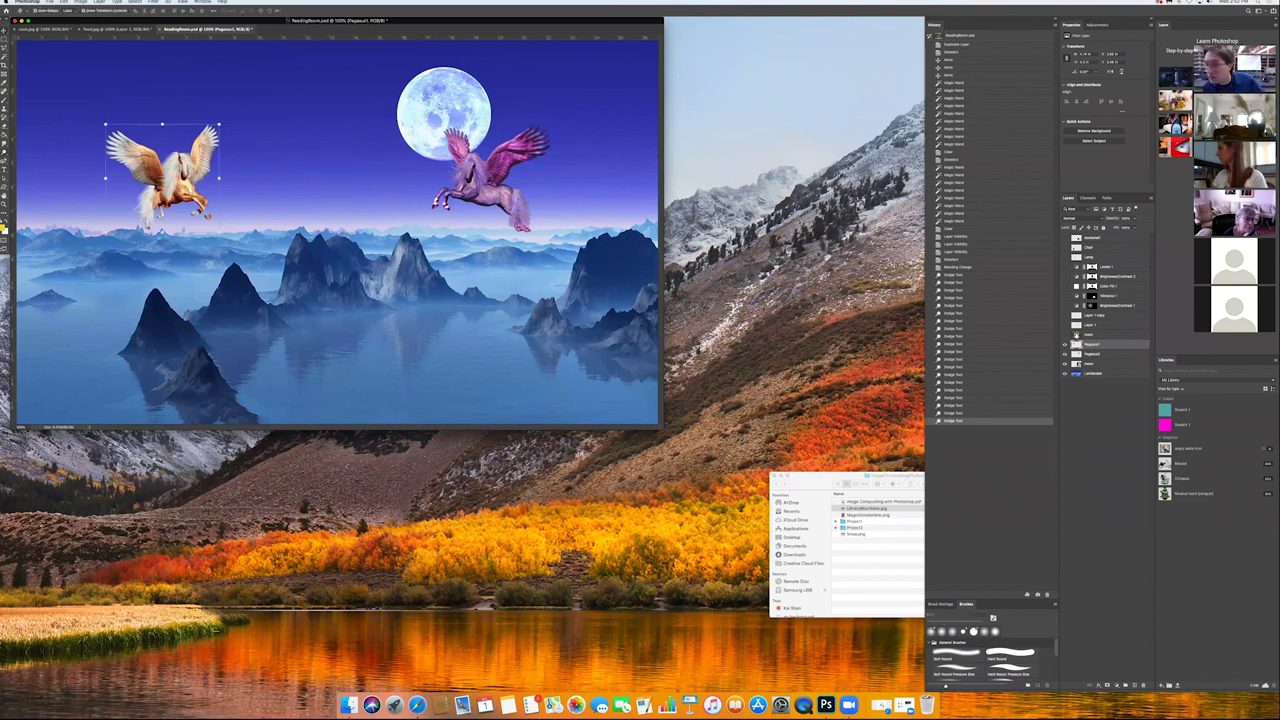
pyautogui.click(1065, 334)
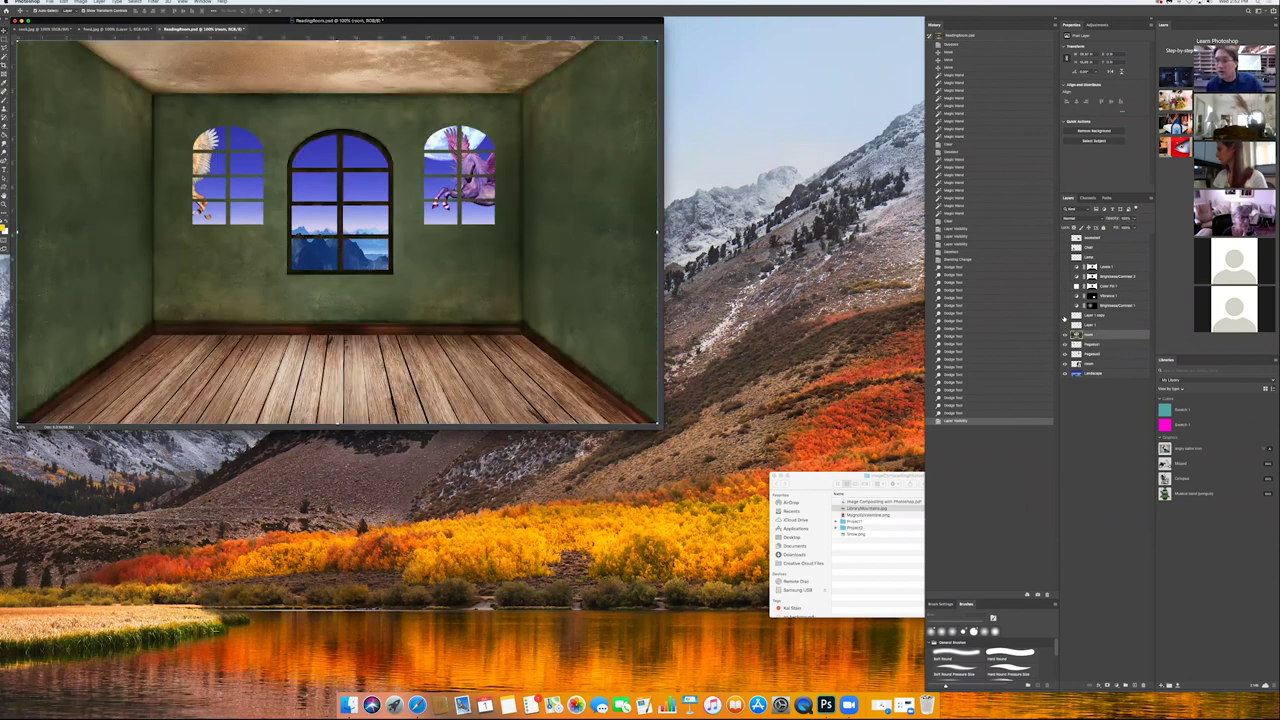
# Step: Show the window frames plus chair, lamp and bookshelf layers, keeping Color Fill 1's green walls visible
pyautogui.click(1065, 316)
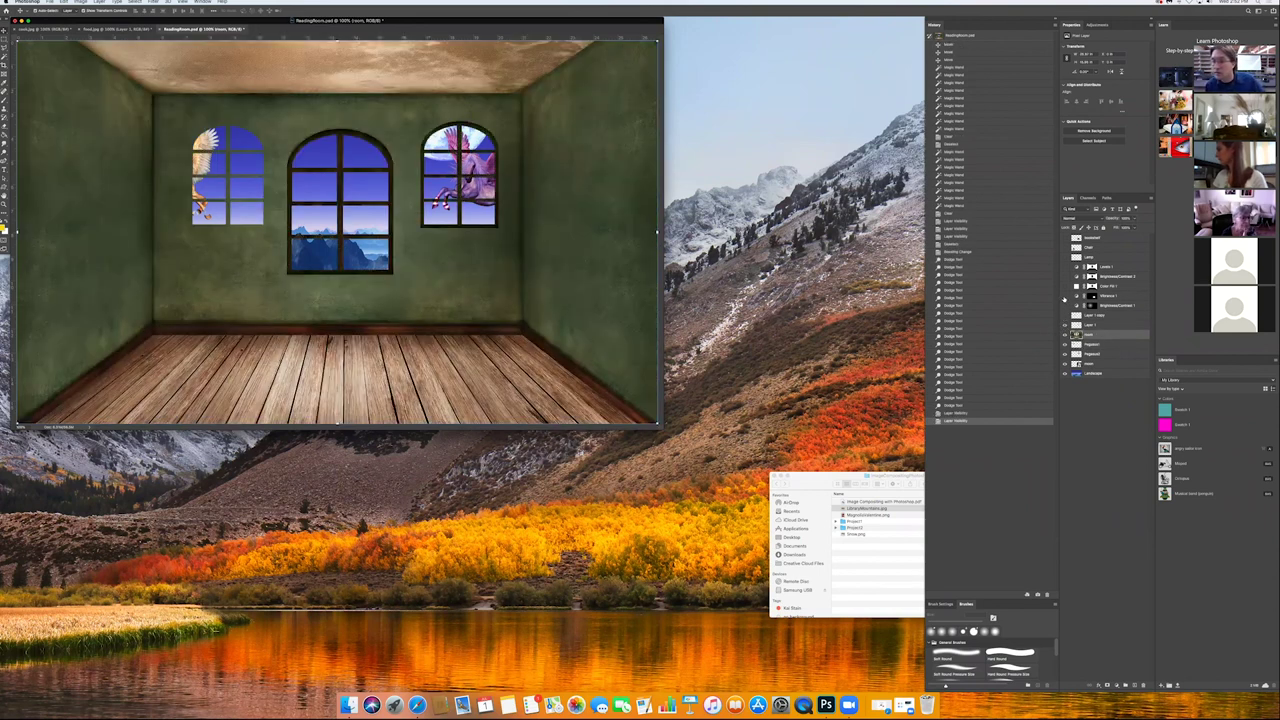
pyautogui.click(1065, 276)
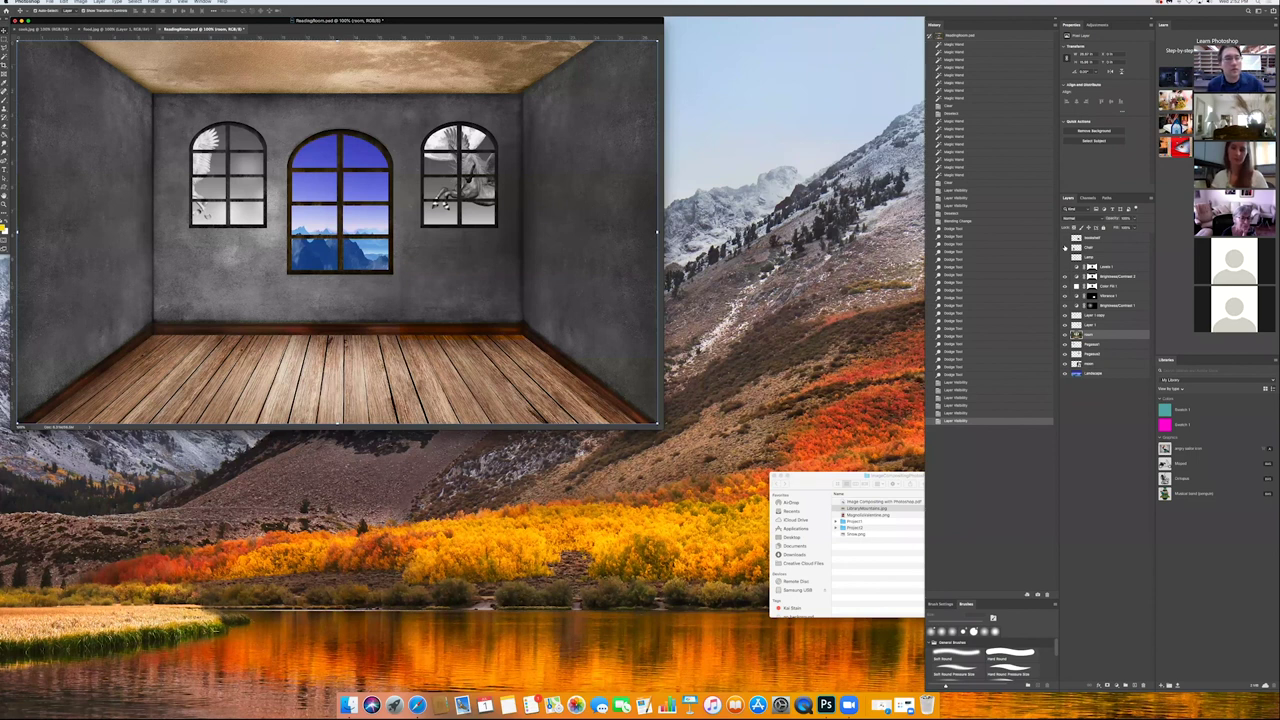
pyautogui.moveTo(1066, 240); pyautogui.dragTo(1066, 258)
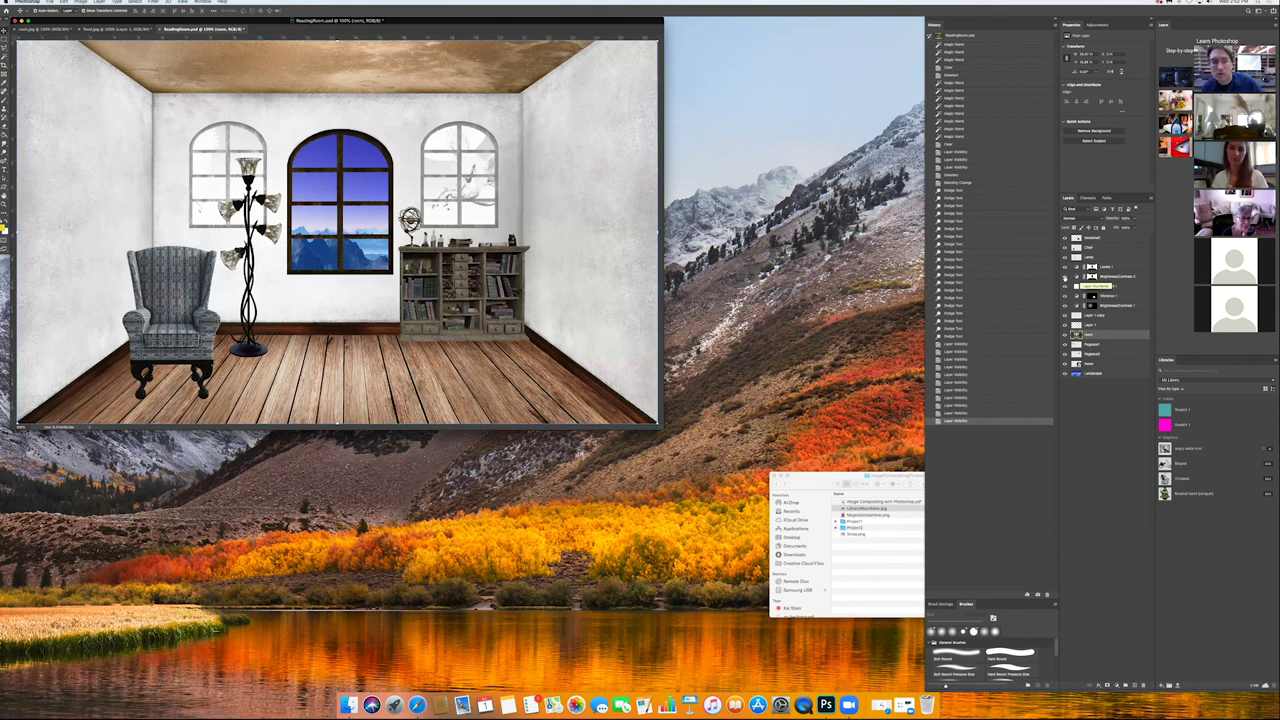
pyautogui.click(1066, 287)
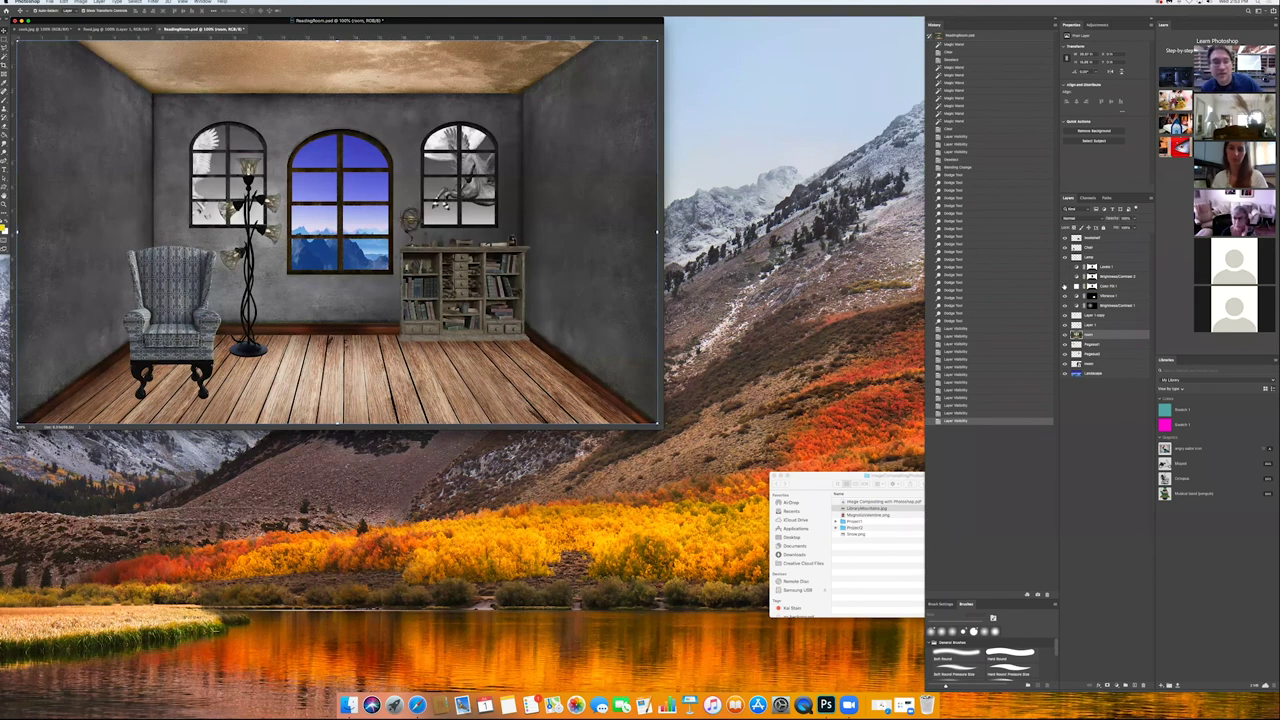
pyautogui.click(1066, 287)
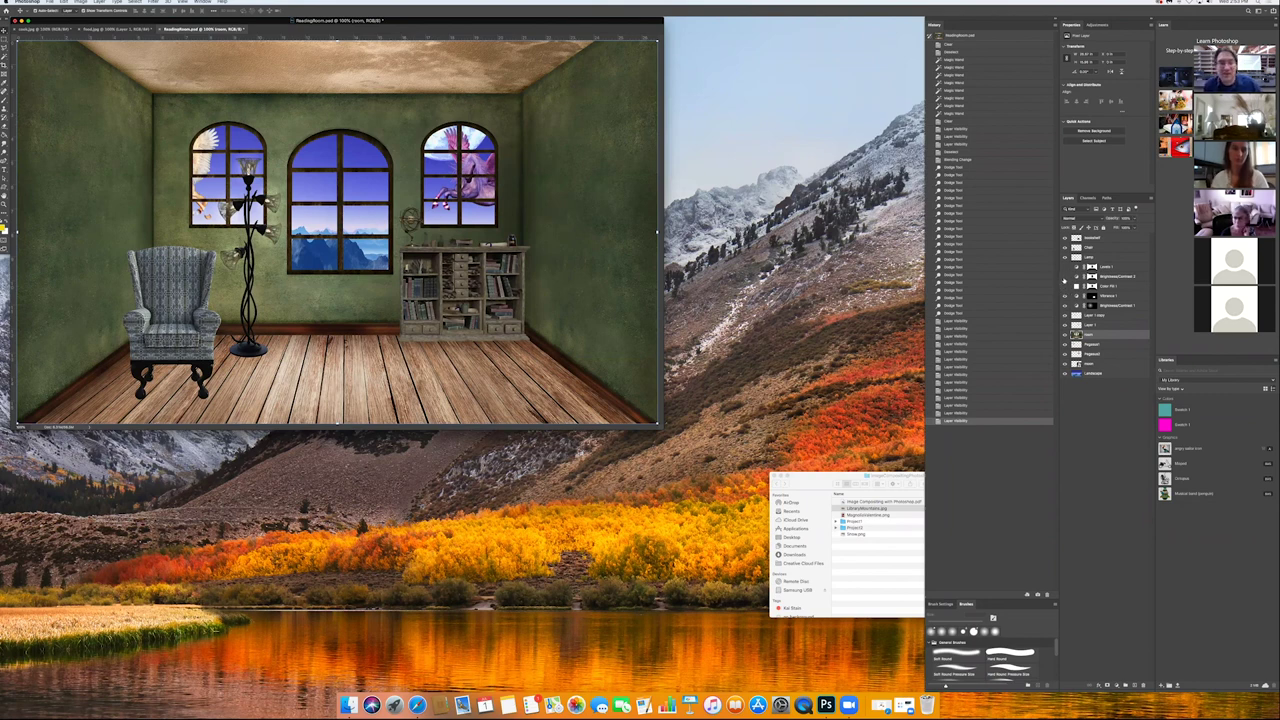
pyautogui.click(1064, 287)
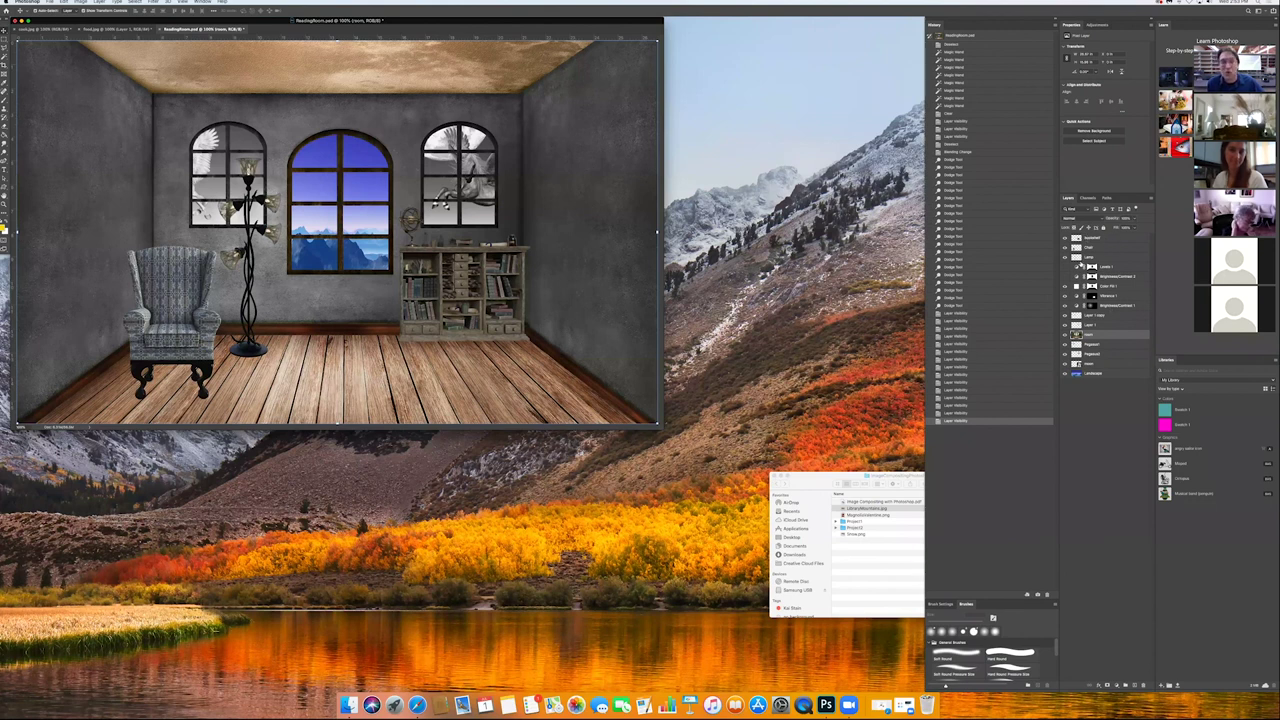
pyautogui.click(1092, 285)
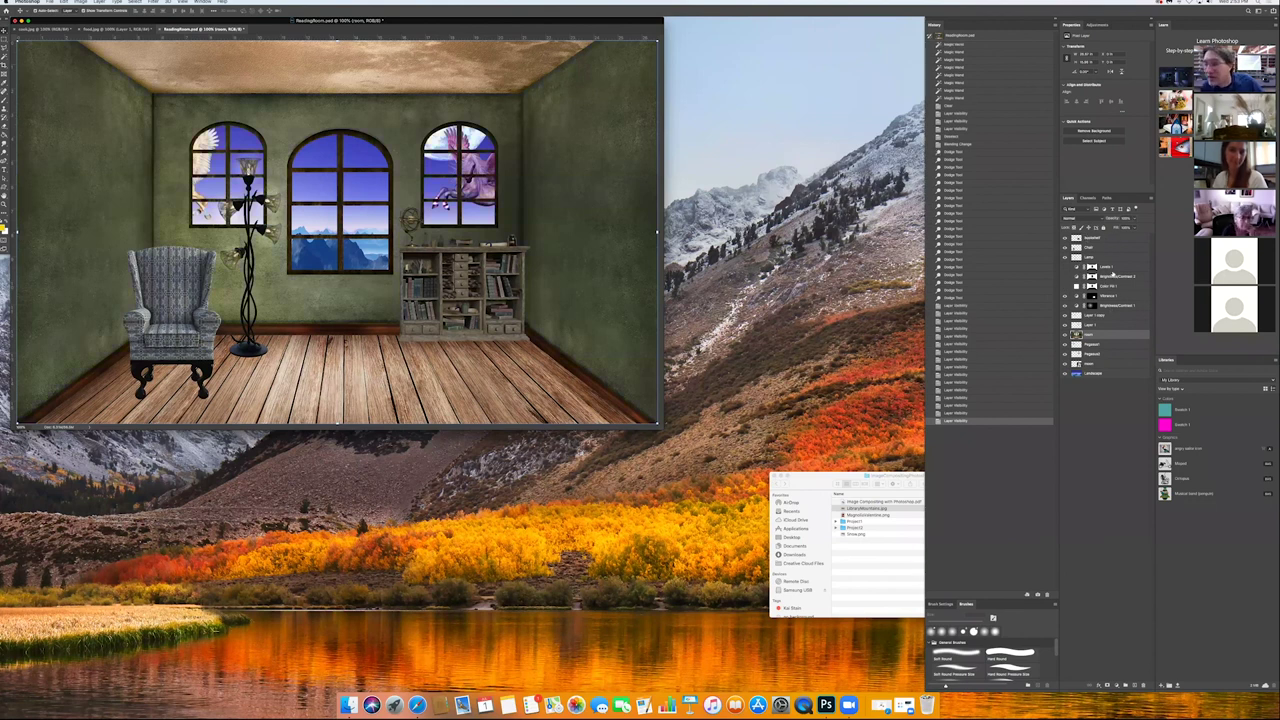